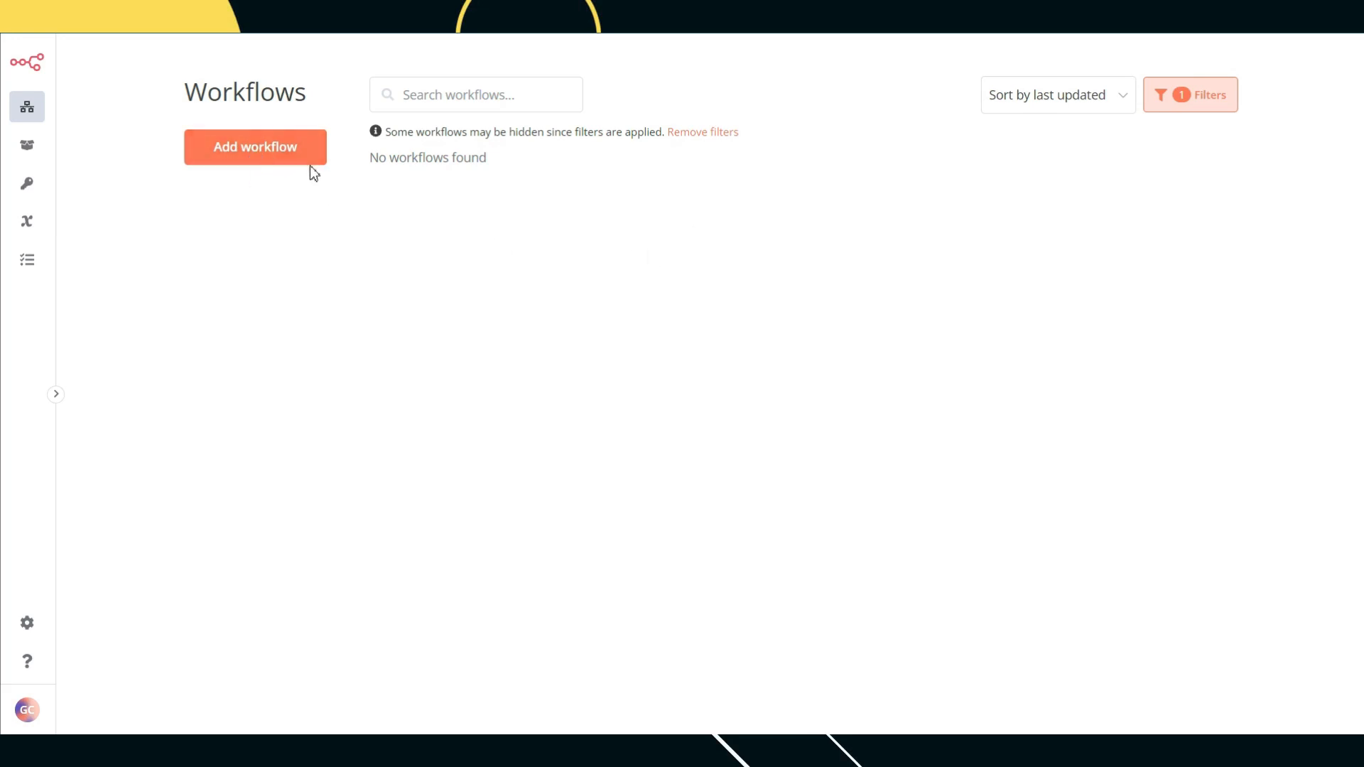
Step: Create a new n8n workflow and tag it TMTG
left_click(226, 160)
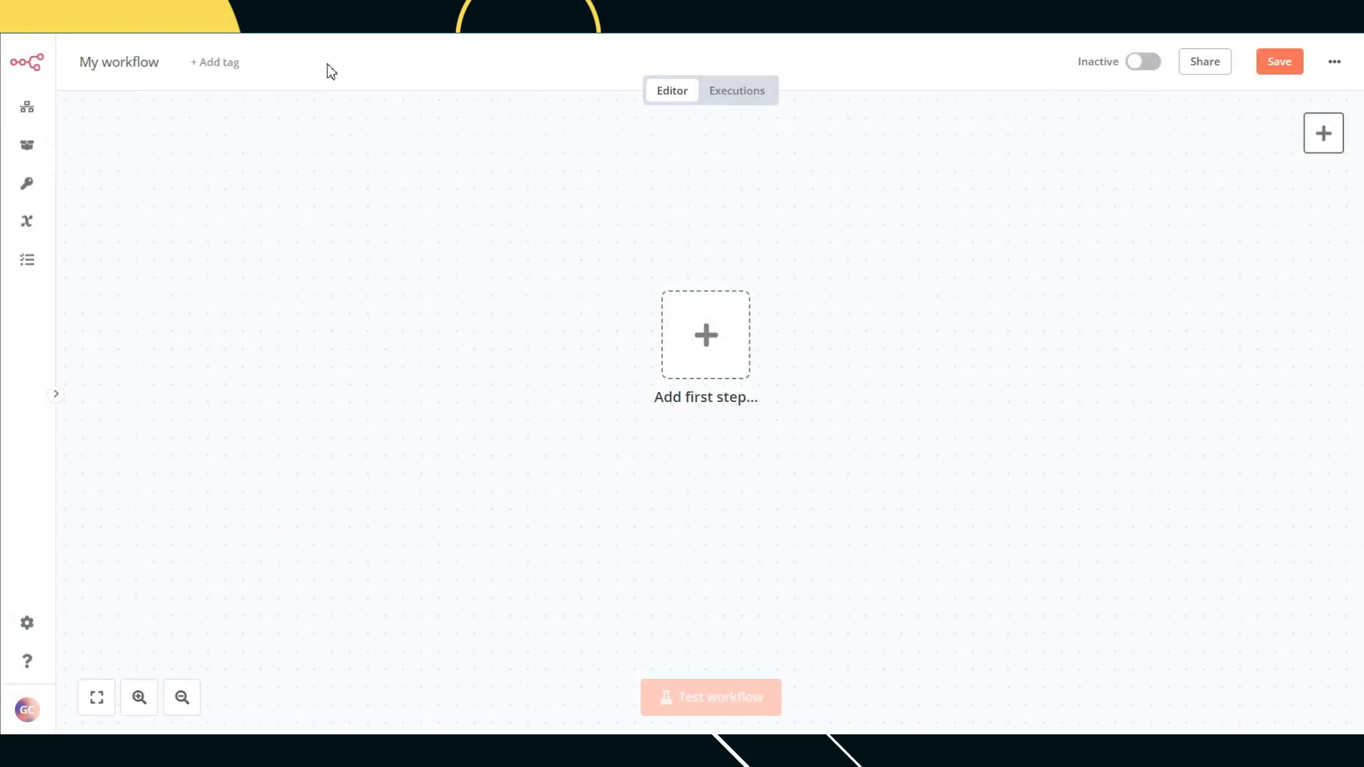
left_click(209, 65)
left_click(265, 174)
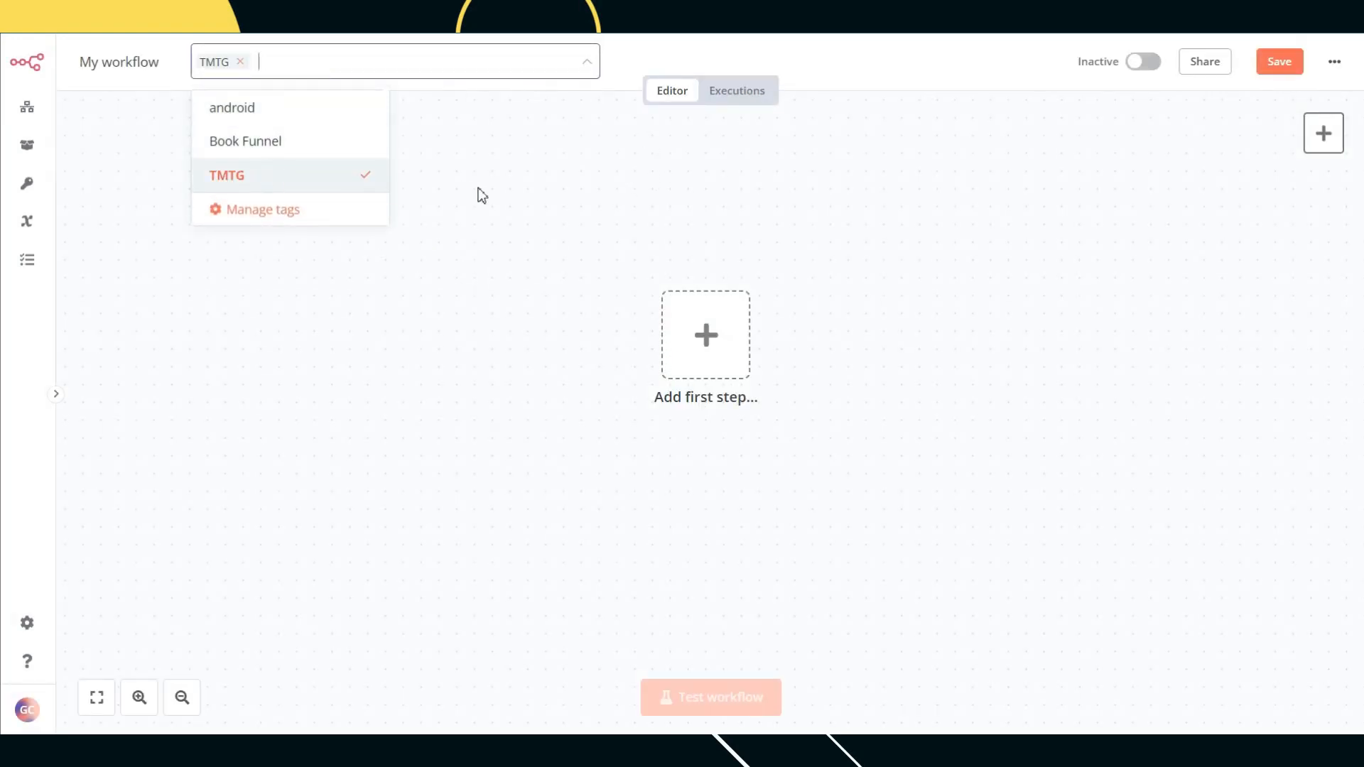
left_click(482, 195)
Step: Rename the workflow to 'Webhook to GHL'
left_click(118, 71)
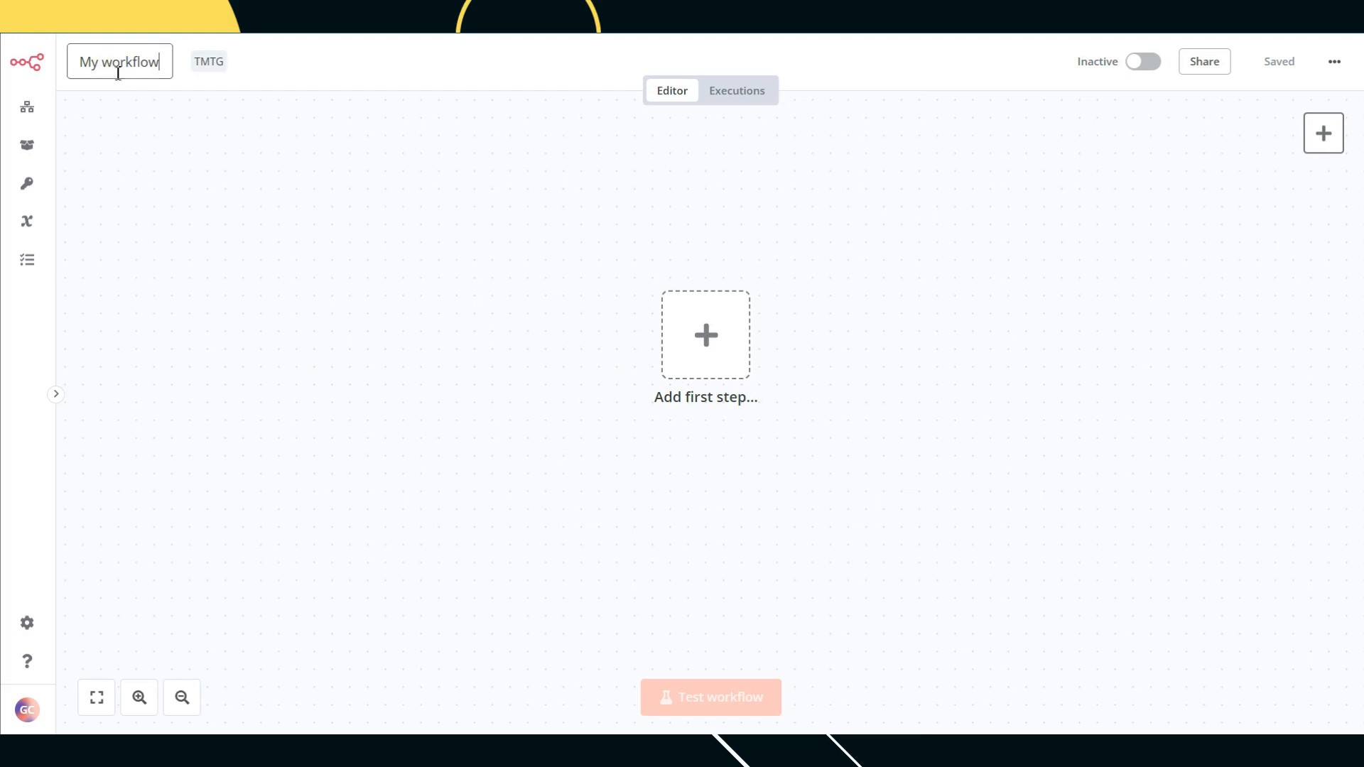
key("ctrl+a")
type("We")
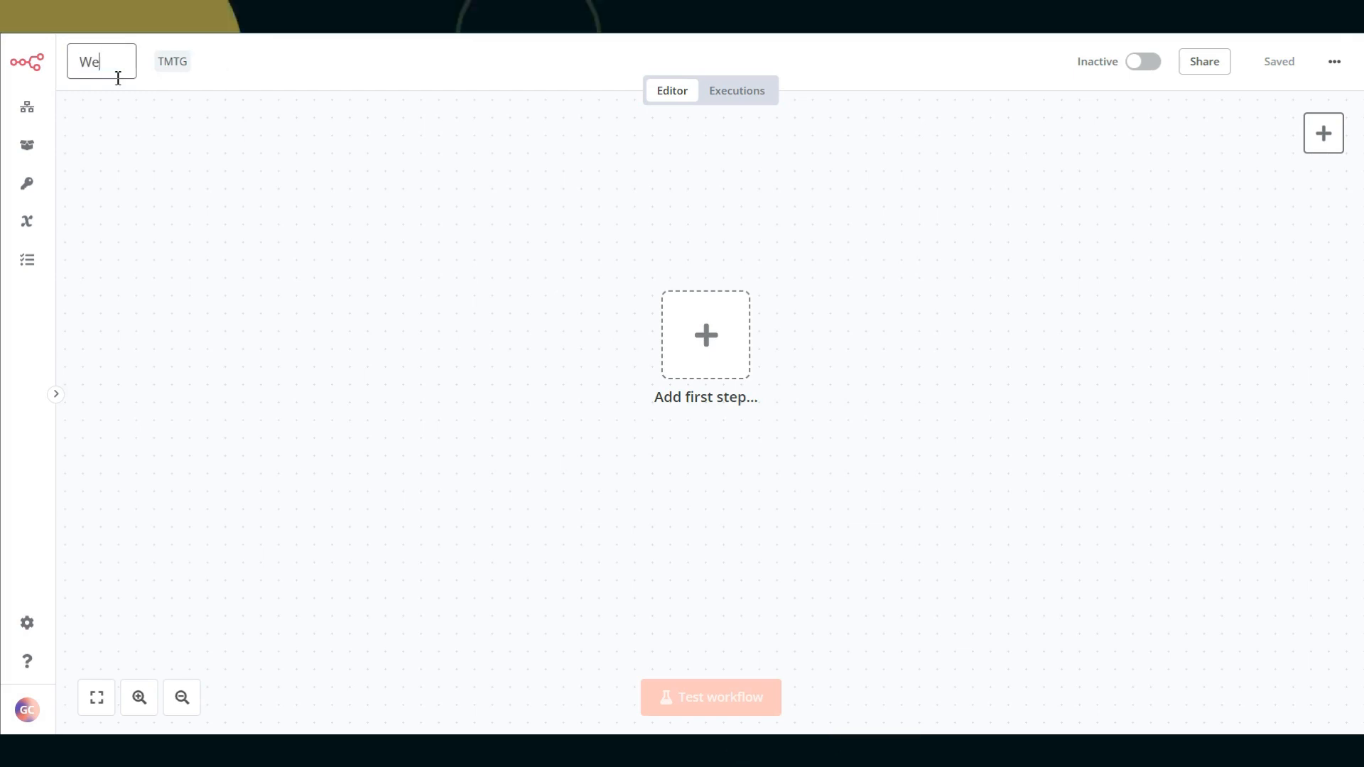
type("bhook ")
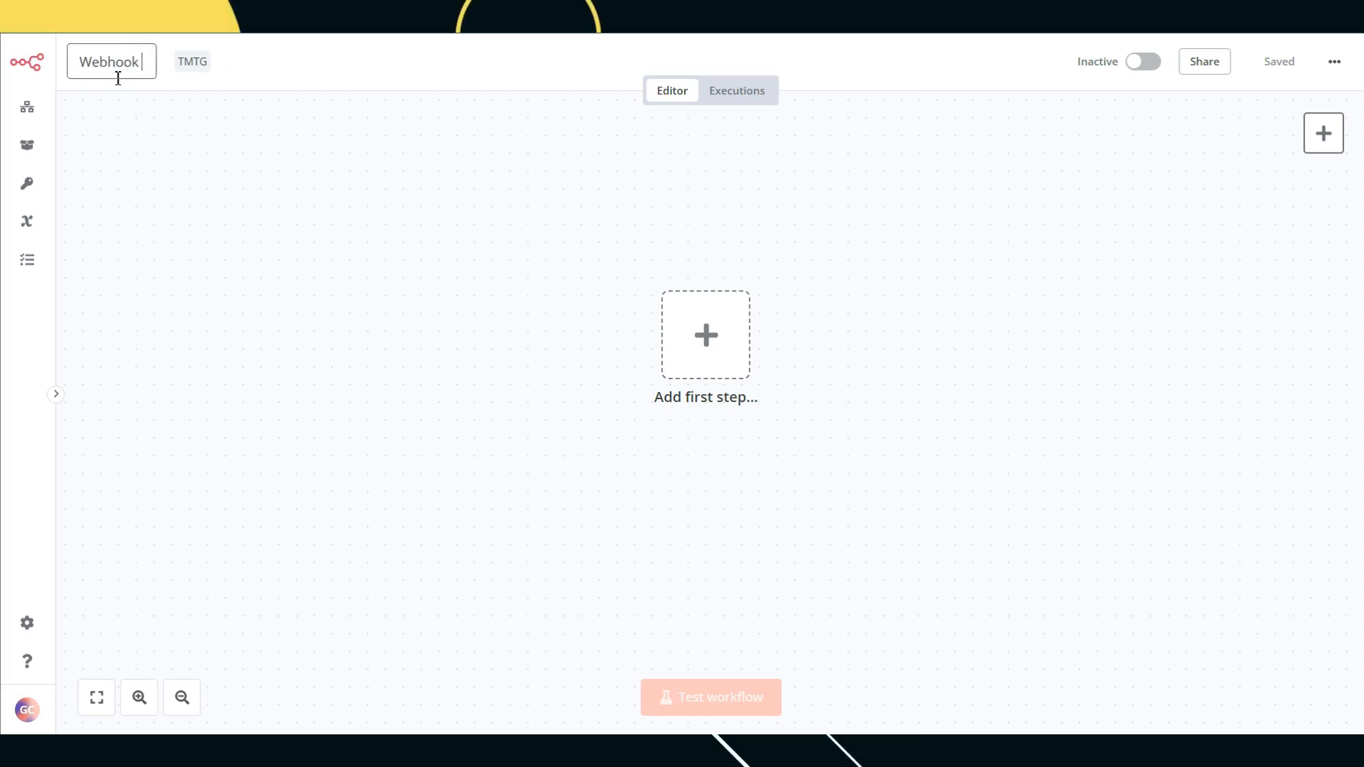
type("to G")
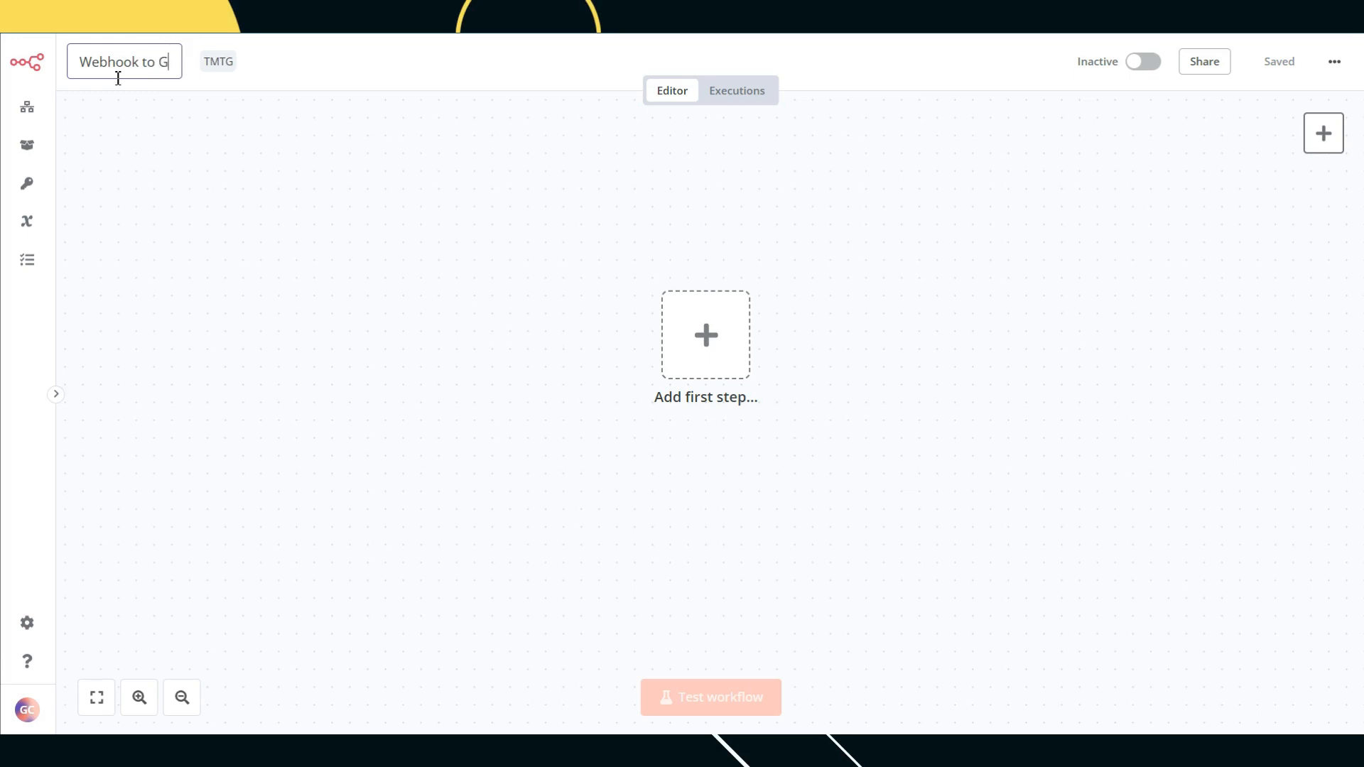
type("HL")
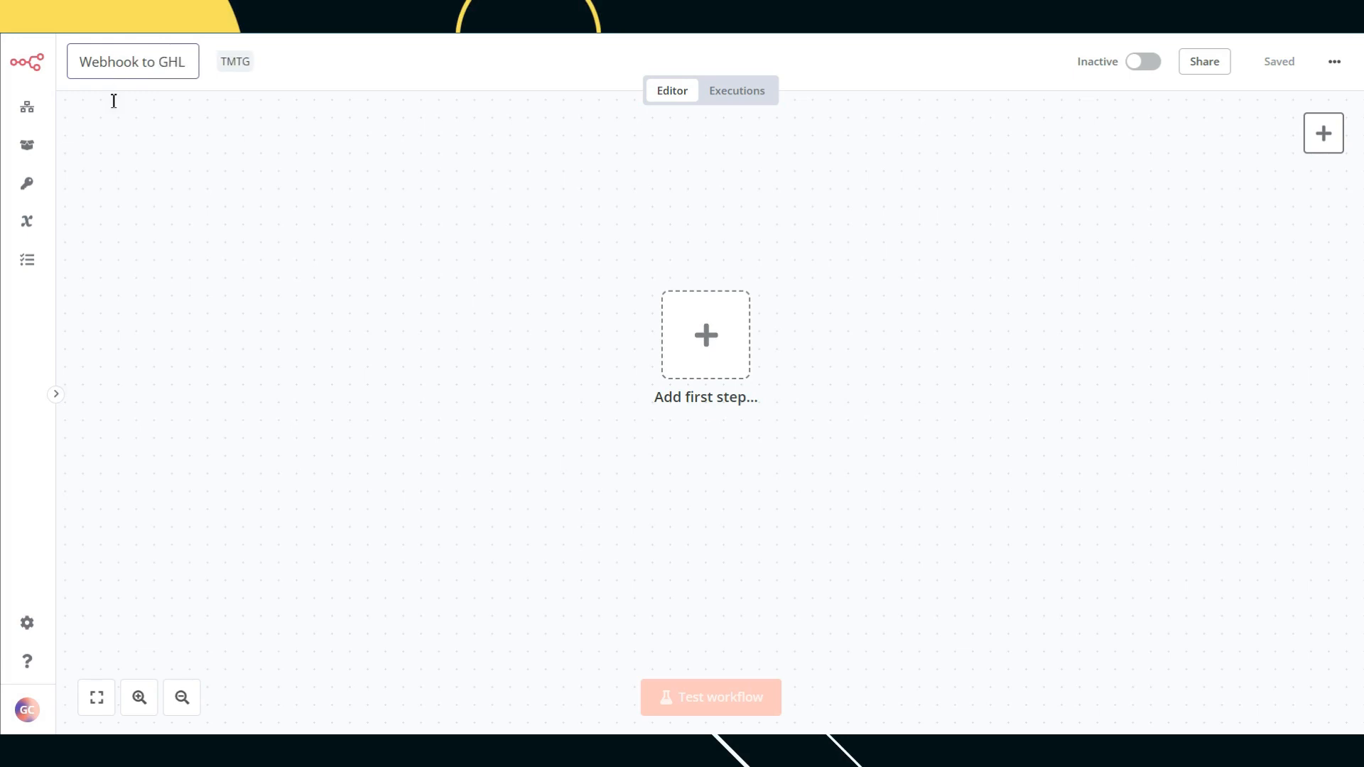
Step: Add an On webhook call trigger with Authentication None and POST, then copy its test URL
left_click(706, 335)
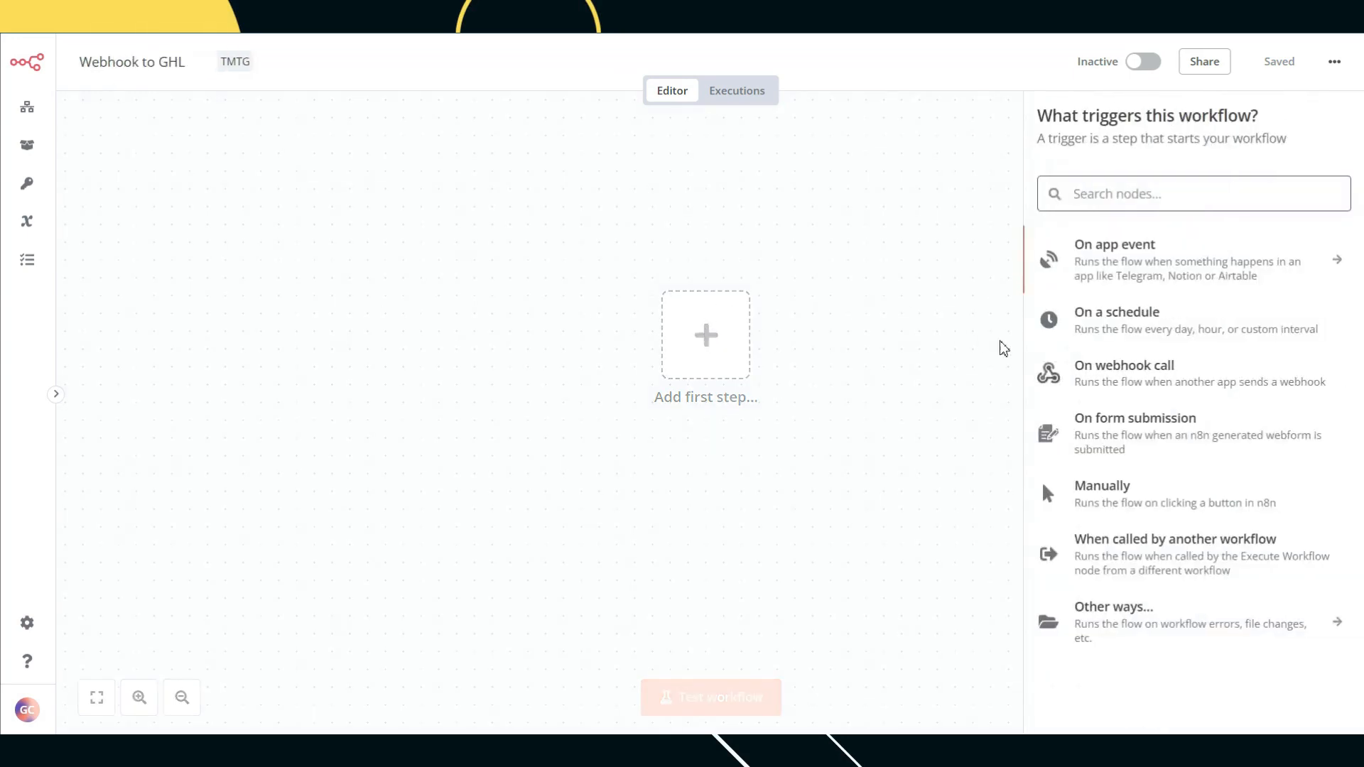
left_click(1117, 375)
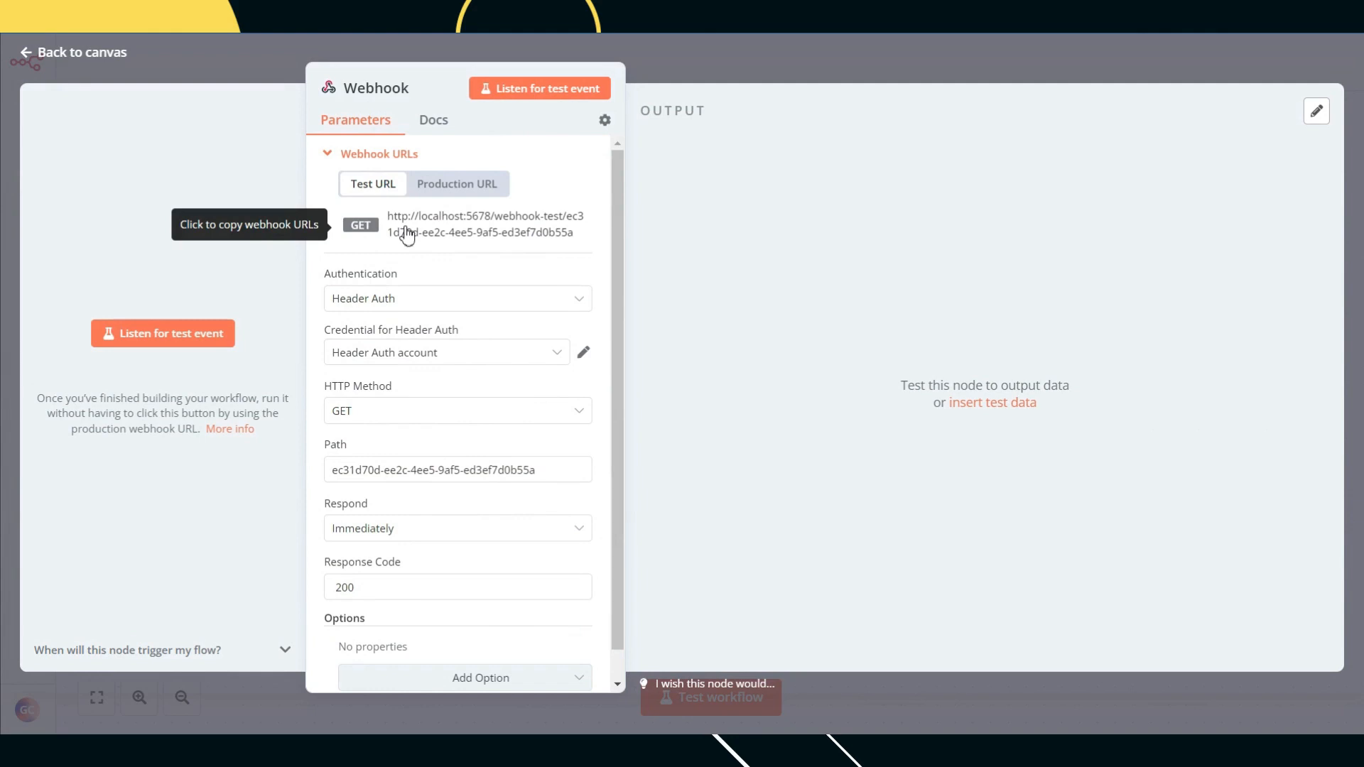
left_click(410, 299)
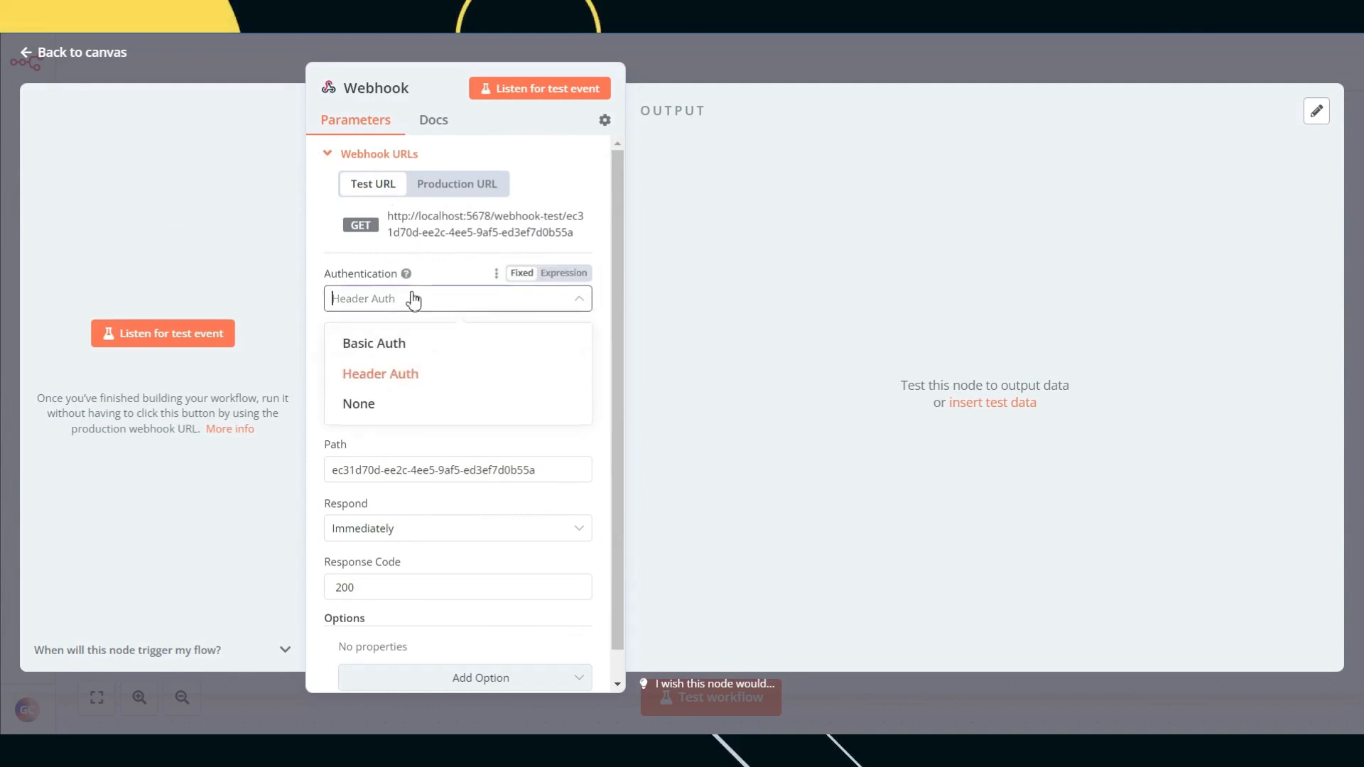
left_click(386, 405)
left_click(389, 362)
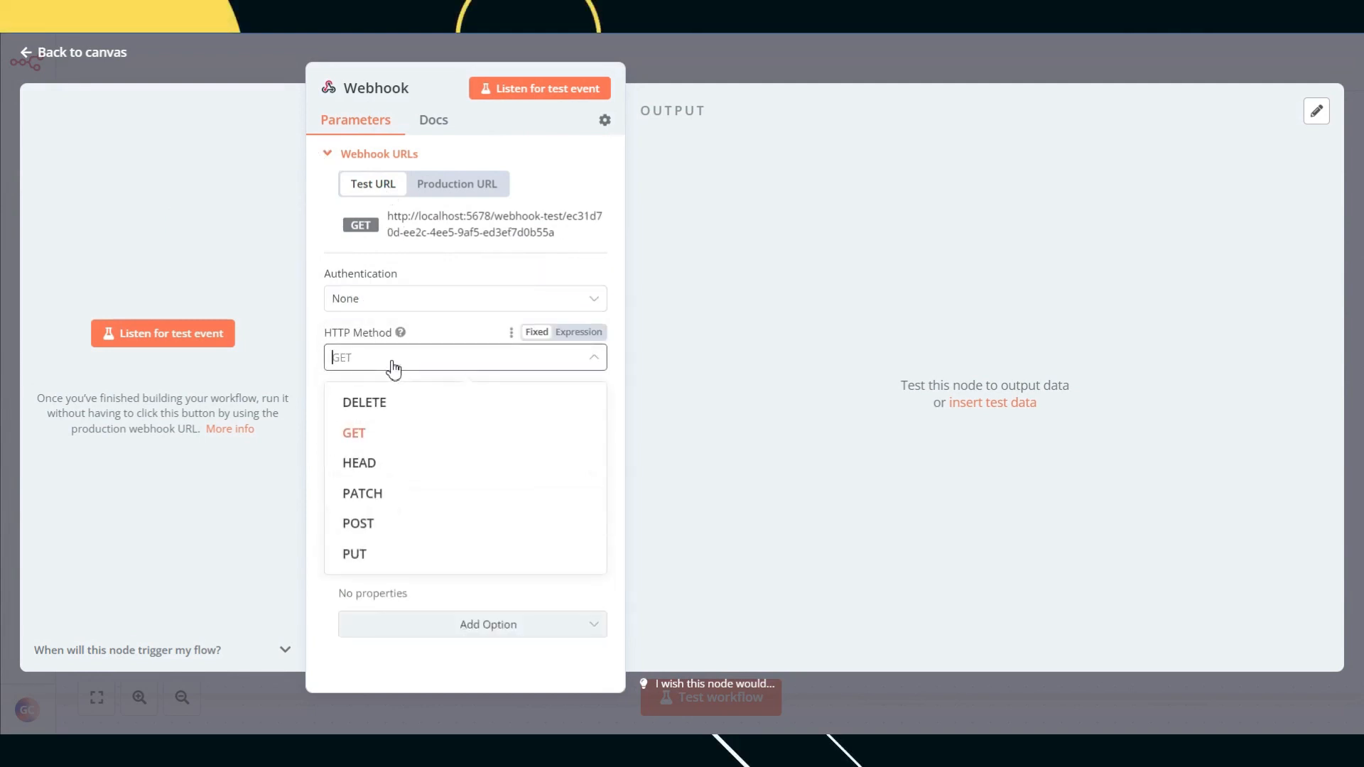
left_click(367, 526)
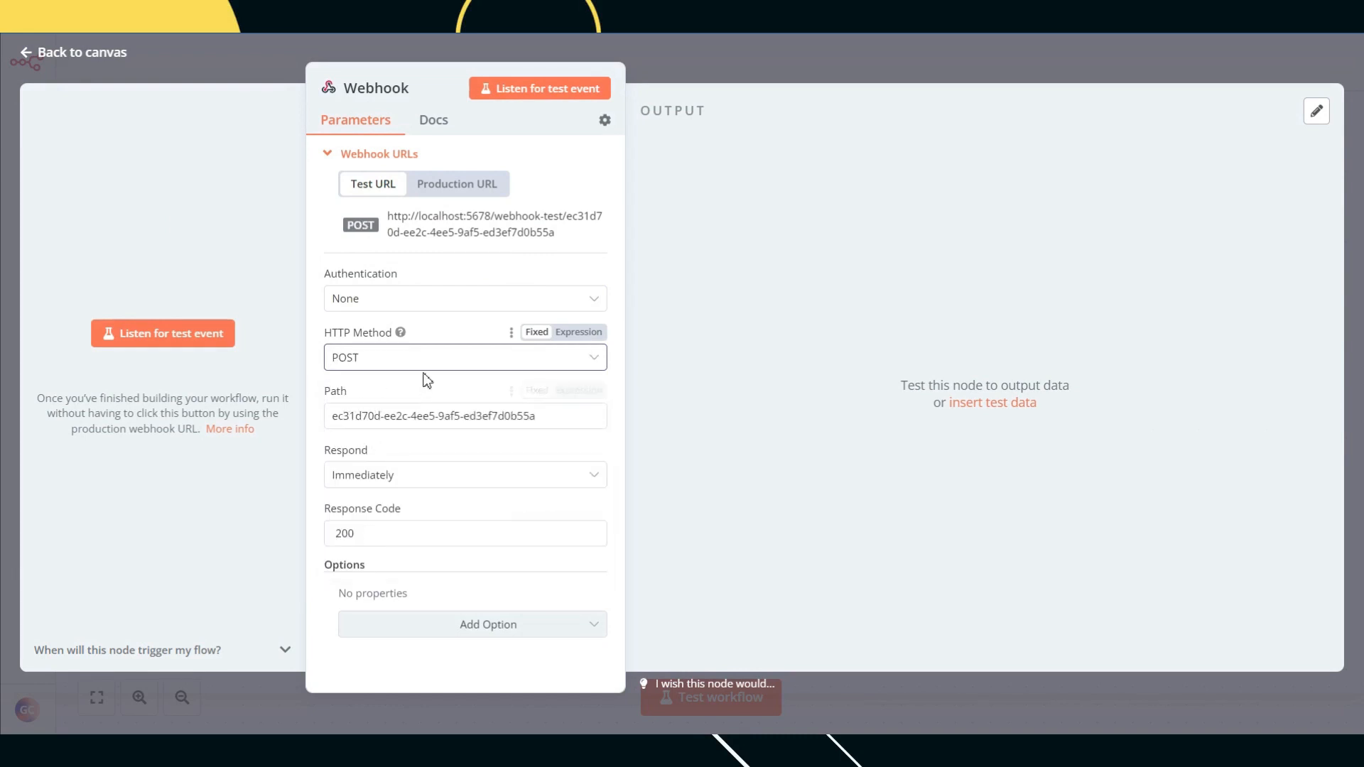
left_click(493, 231)
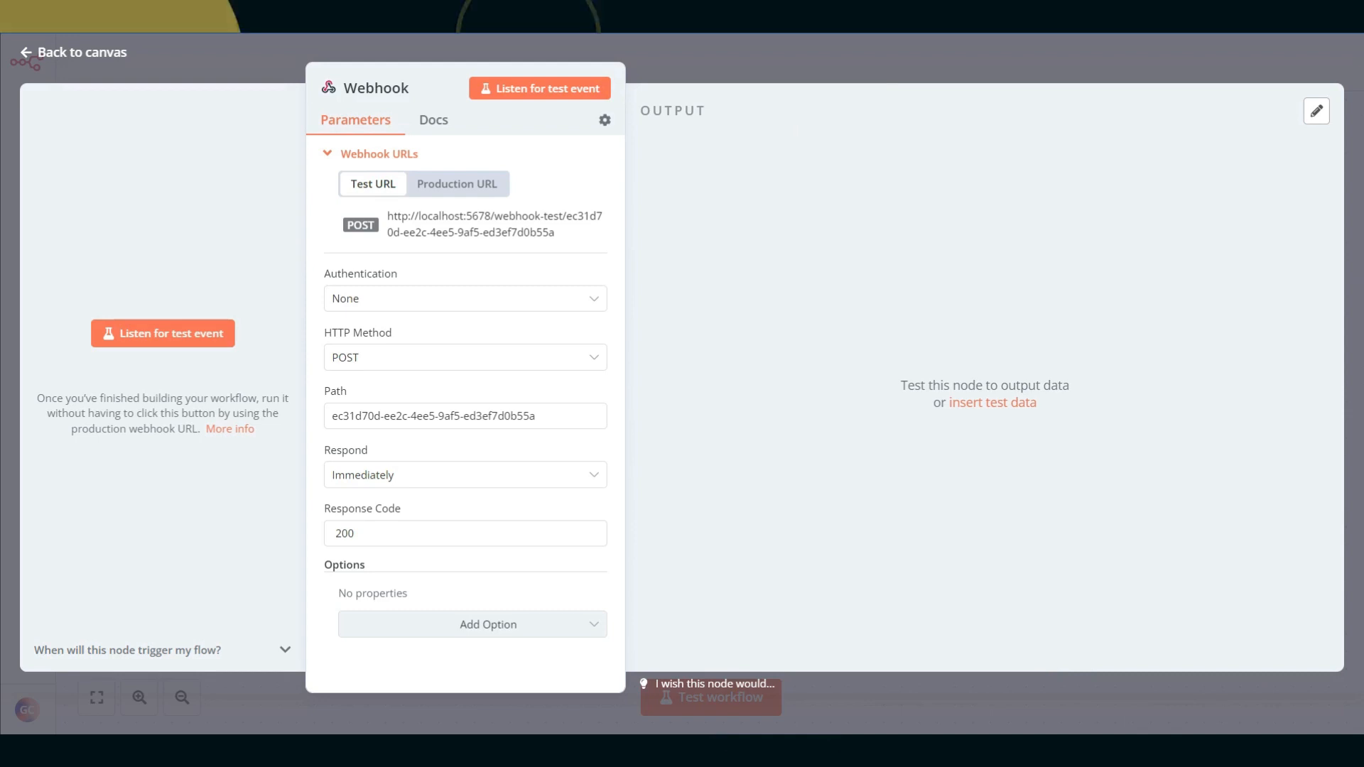
left_click(724, 16)
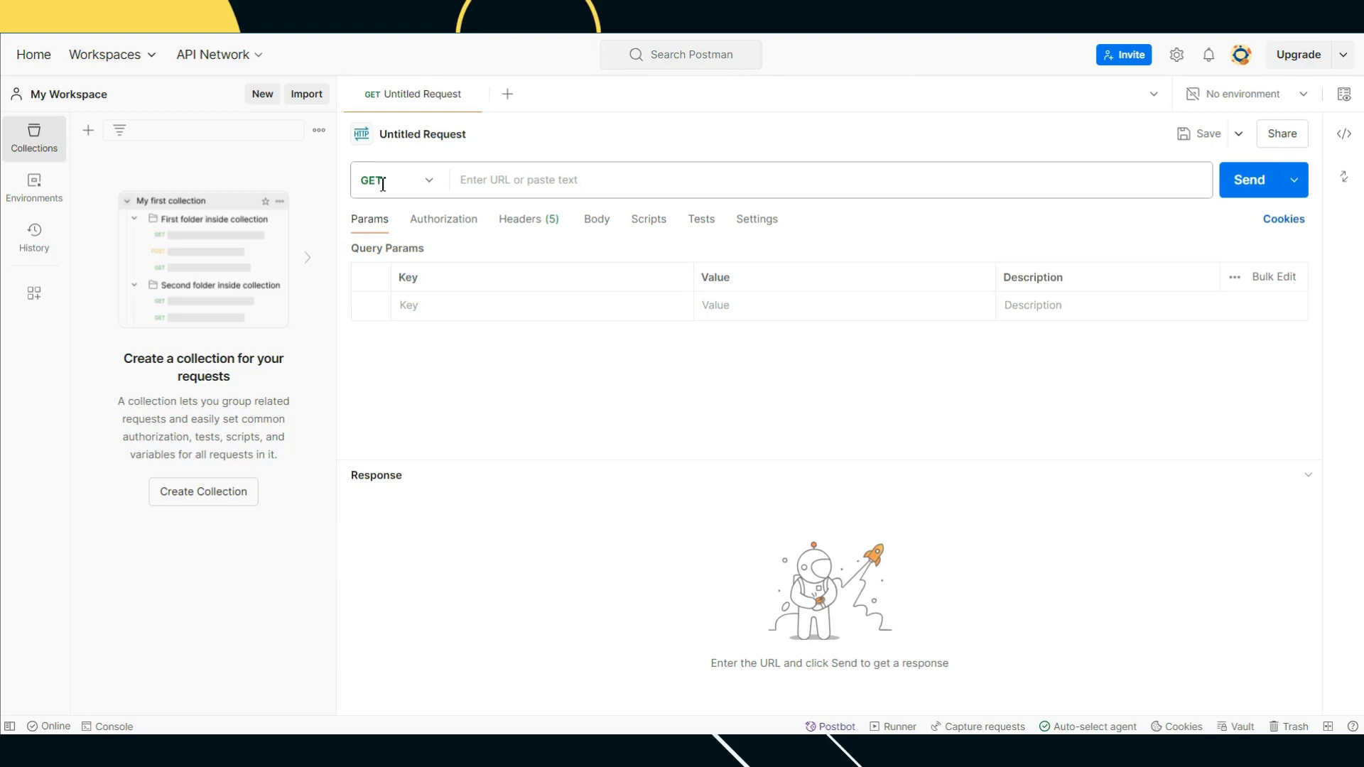
Step: Switch the Postman request to POST and paste the n8n webhook test URL
left_click(425, 182)
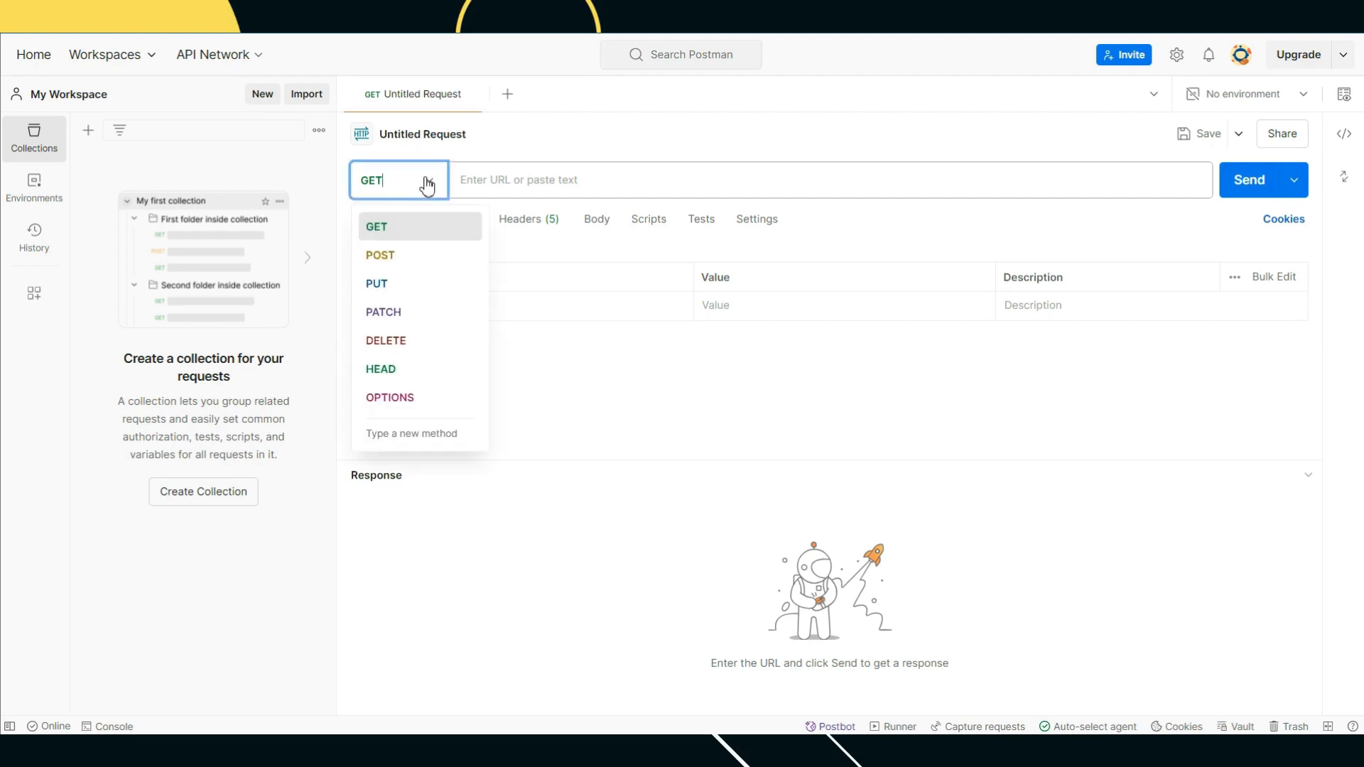
left_click(408, 261)
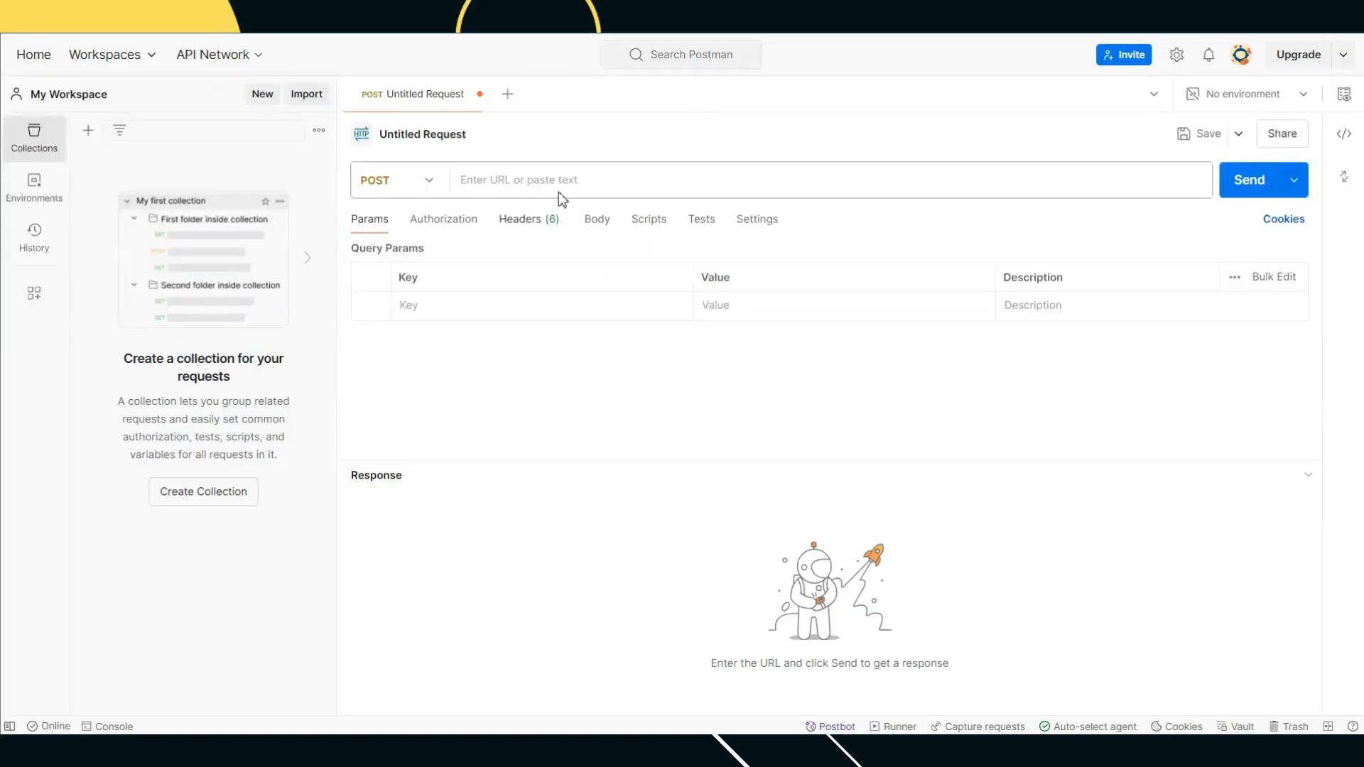
left_click(560, 190)
key("ctrl+v")
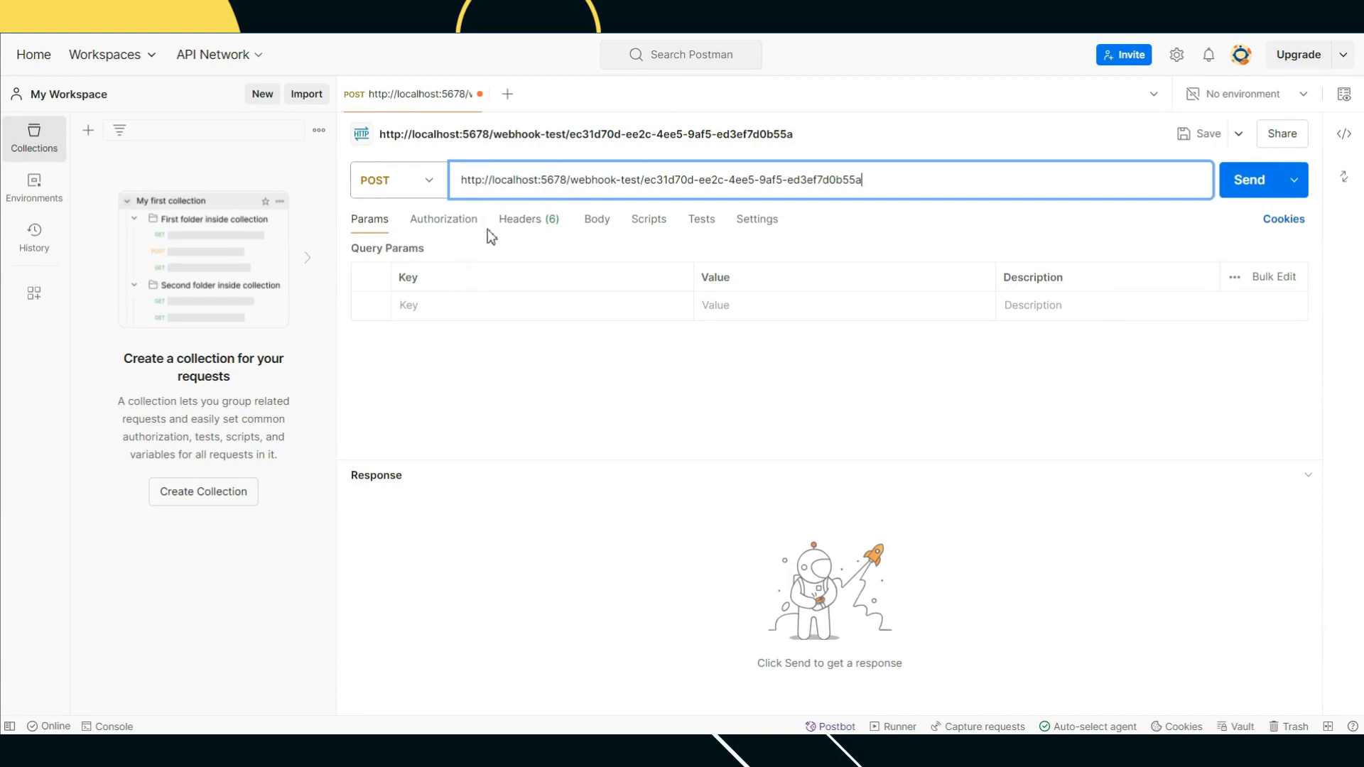
Step: Add a Content-Type header with value application/json to the Postman request
left_click(524, 231)
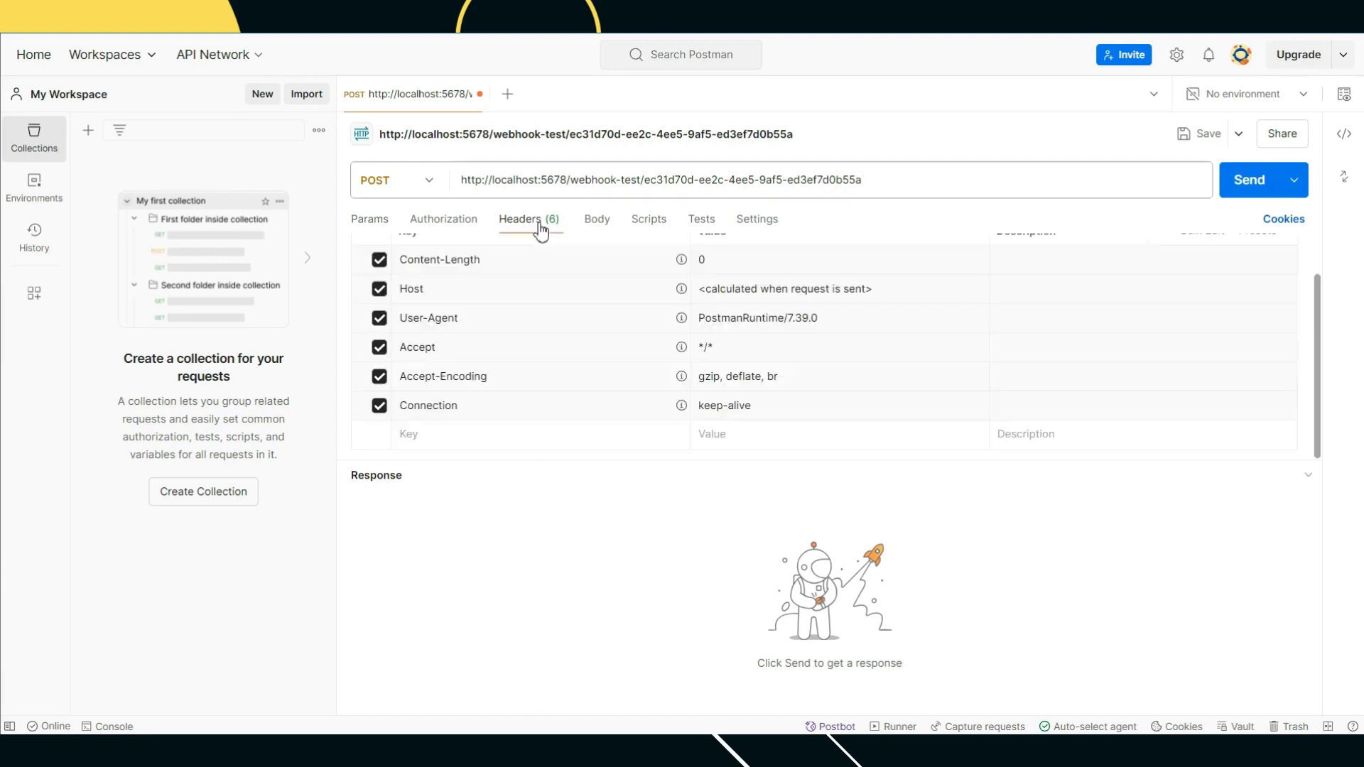
left_click(424, 441)
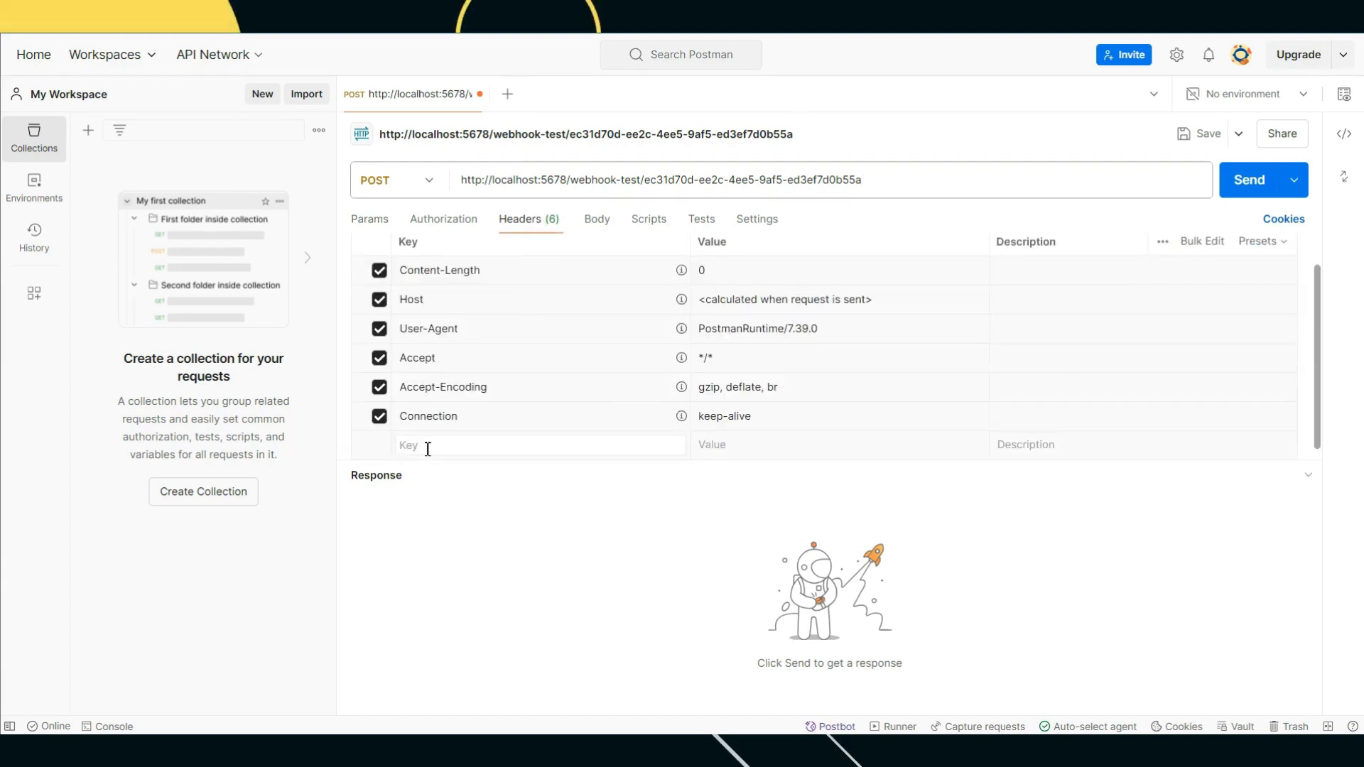
type("Content")
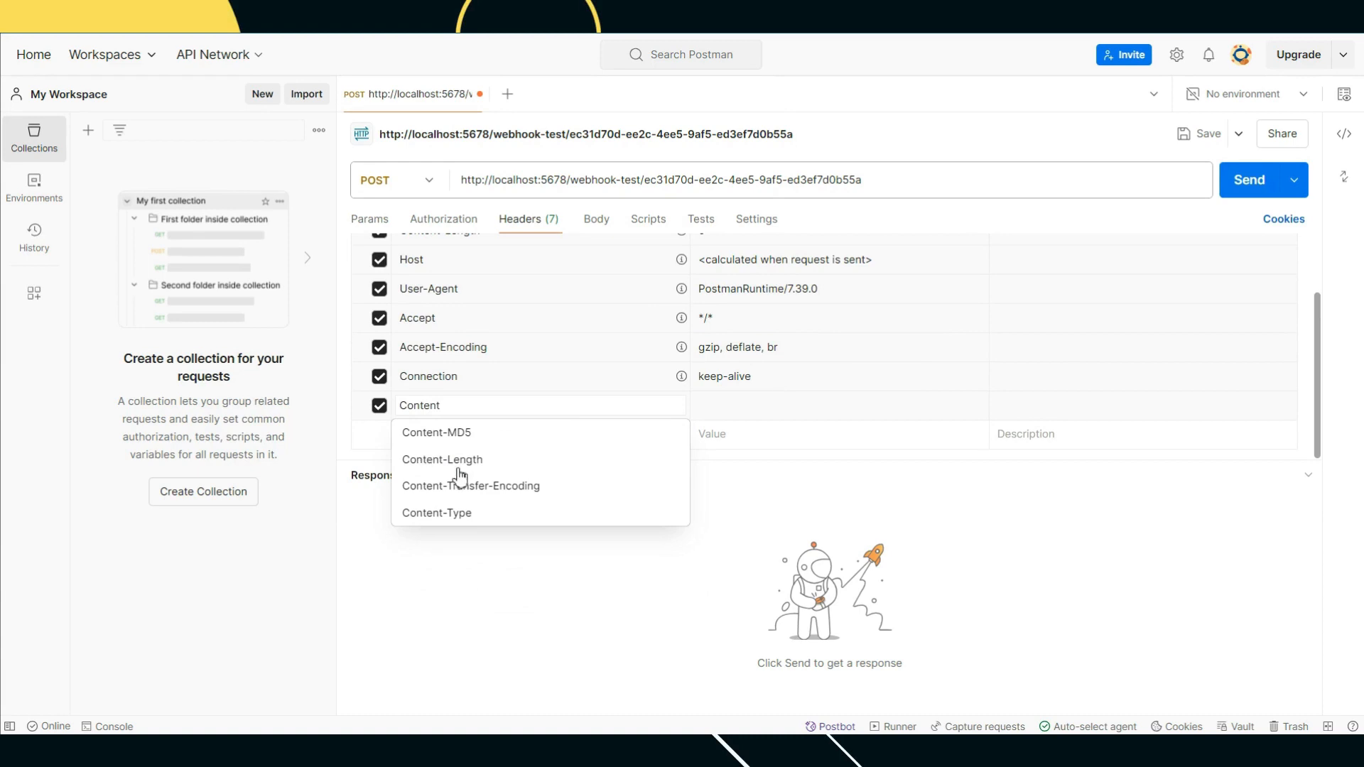
left_click(497, 512)
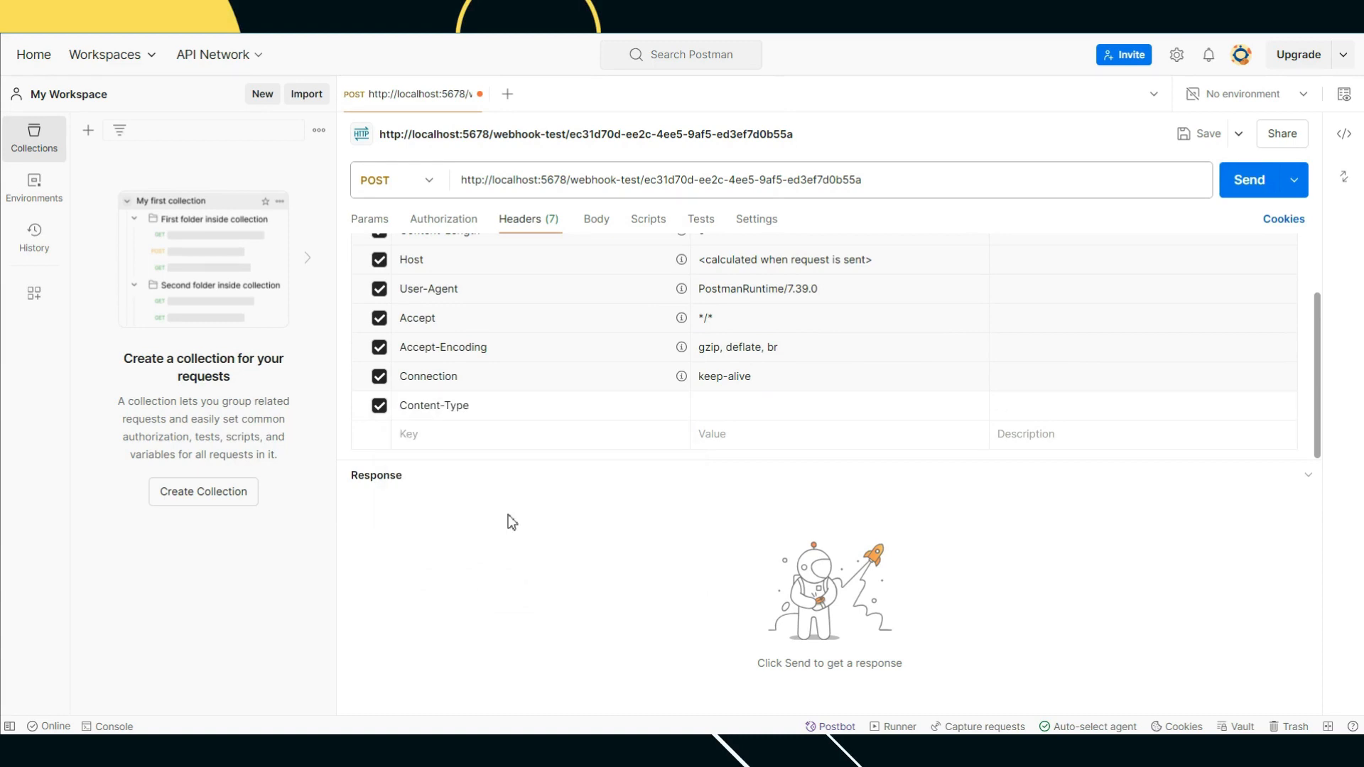
left_click(752, 403)
type("applicati")
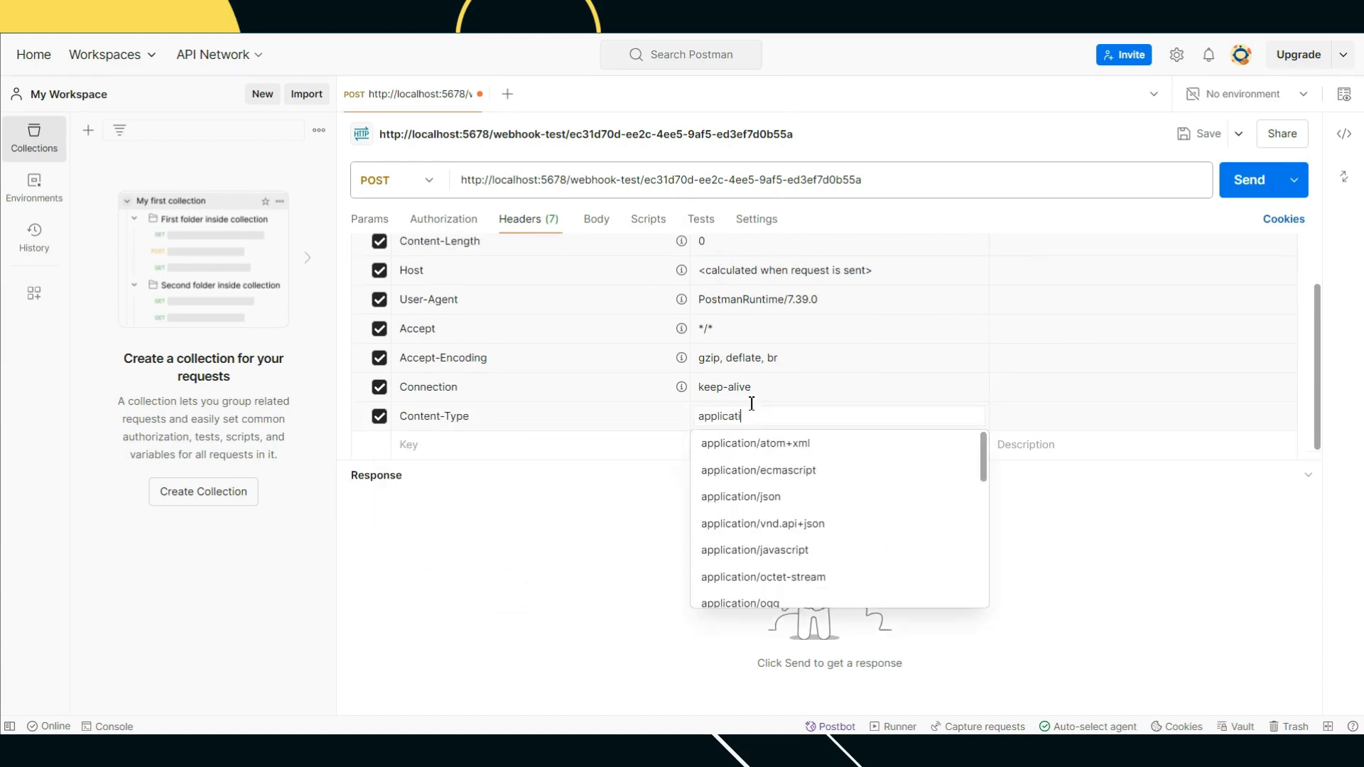
type("on")
key("Return")
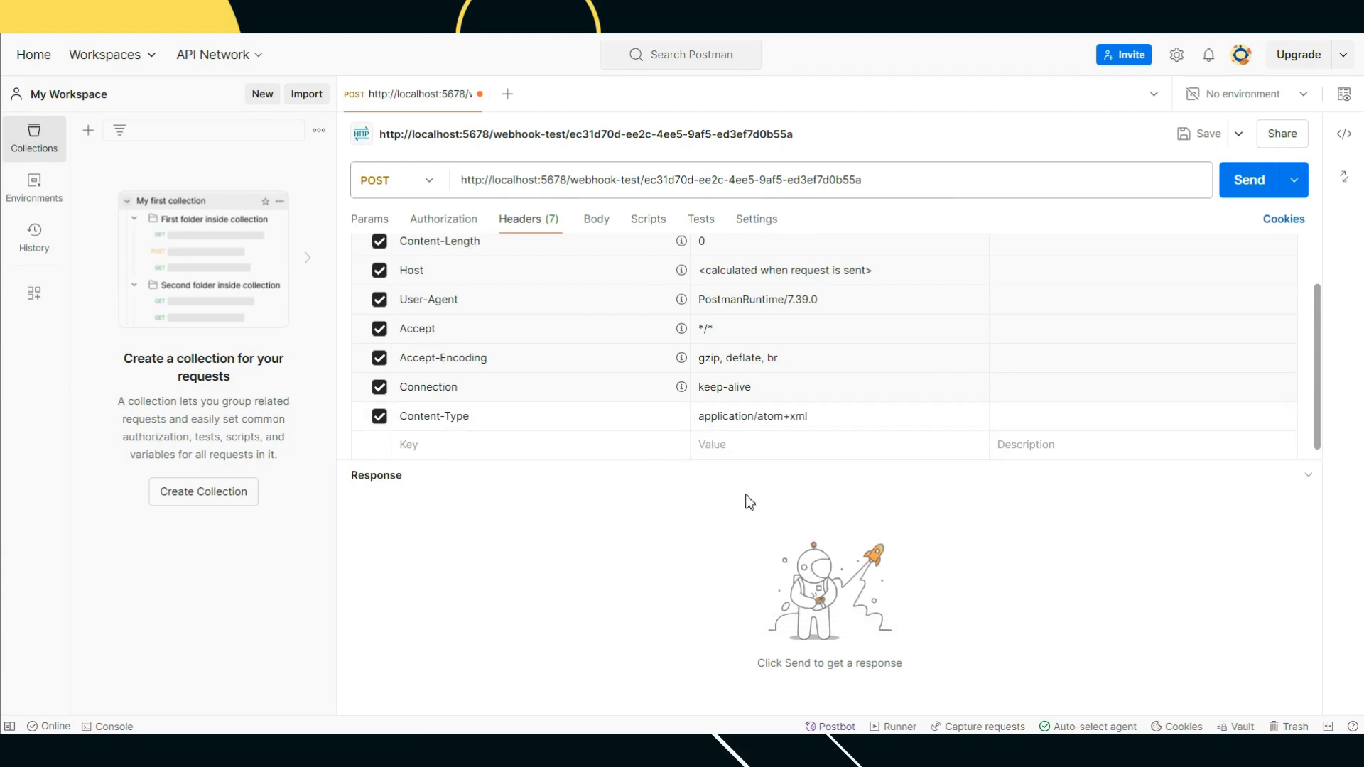
left_click(820, 419)
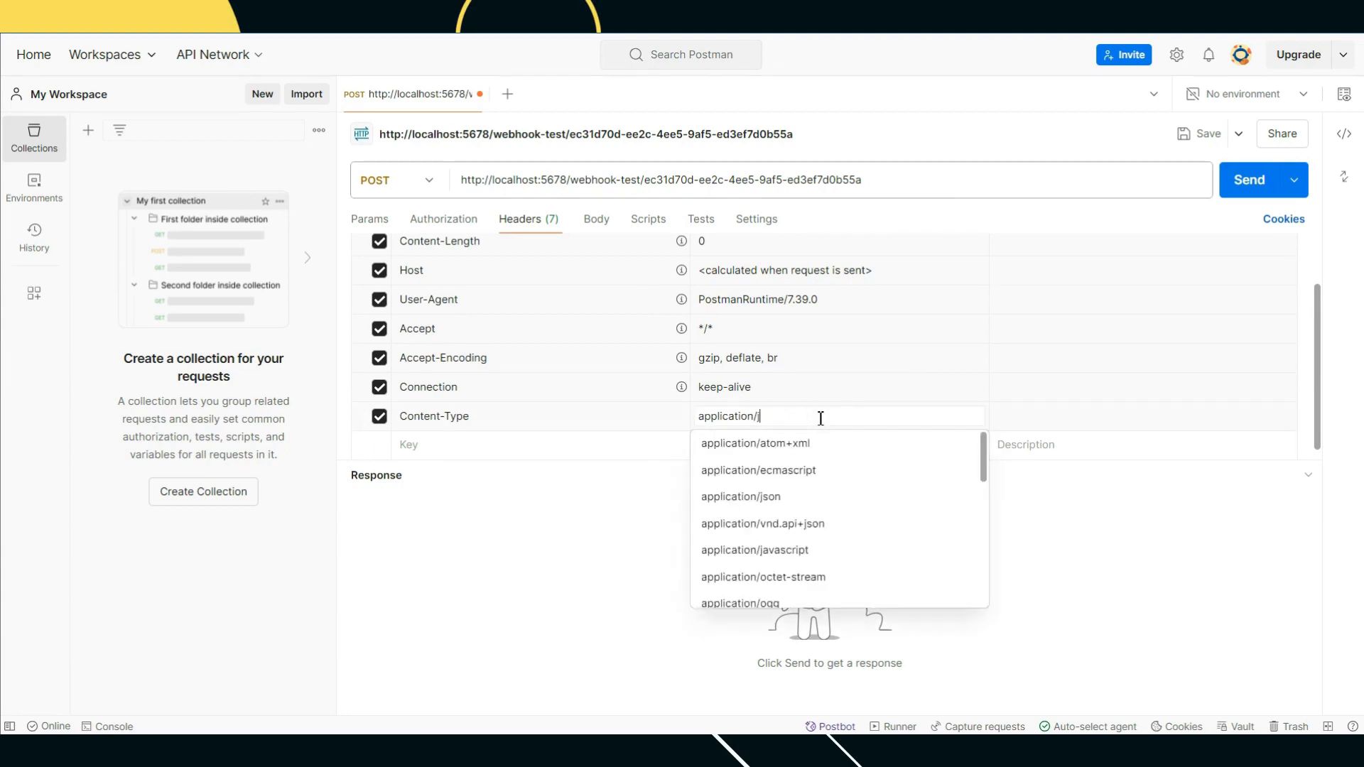
type("json")
left_click(769, 511)
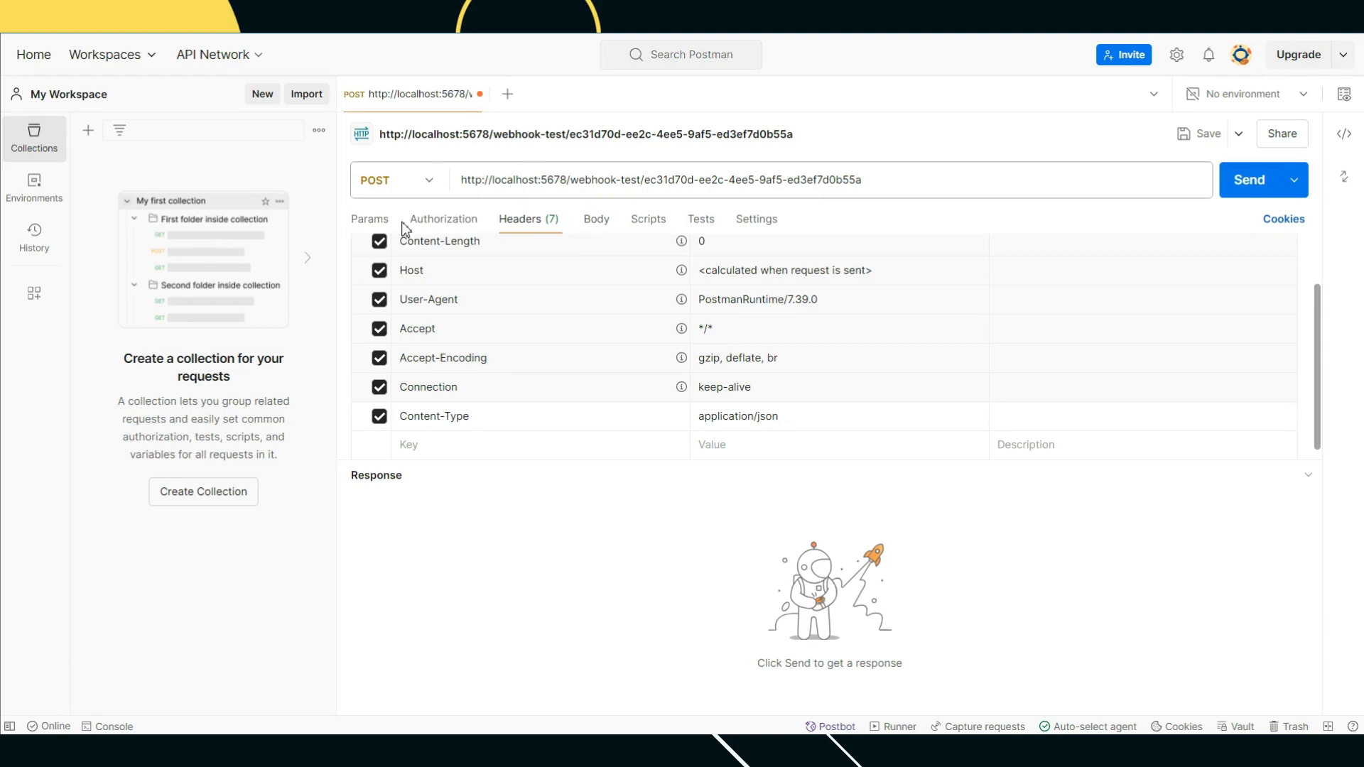
left_click(451, 220)
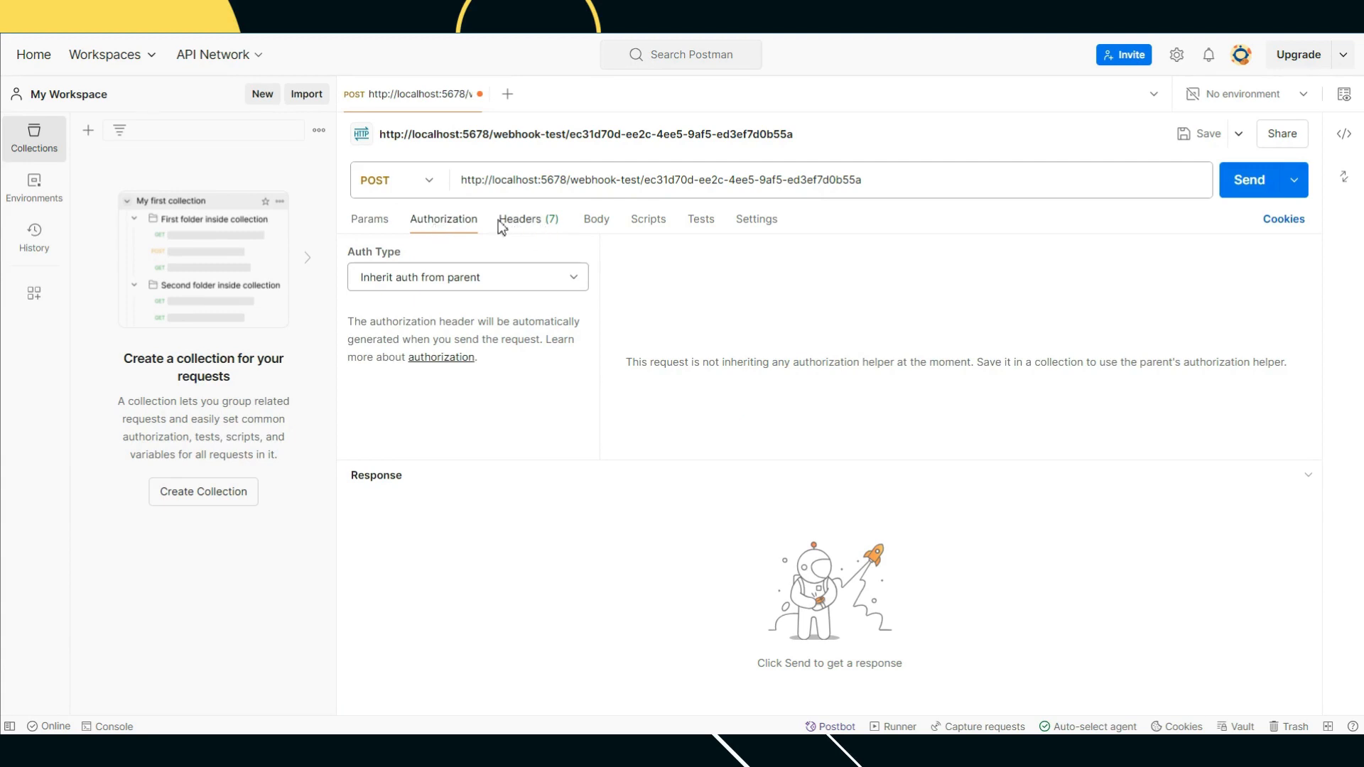
Step: Add email and phone query parameters with a test e-mail and phone number
left_click(383, 224)
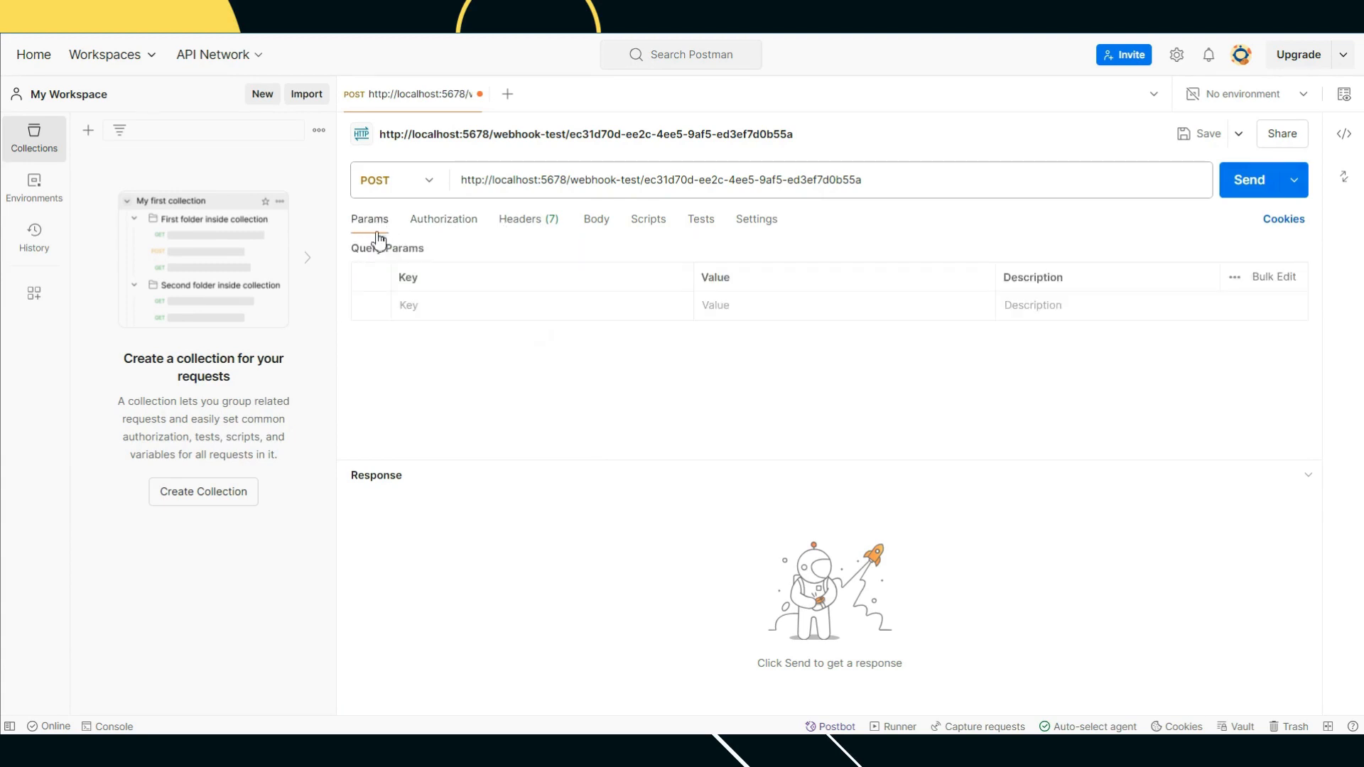
left_click(432, 310)
type("email")
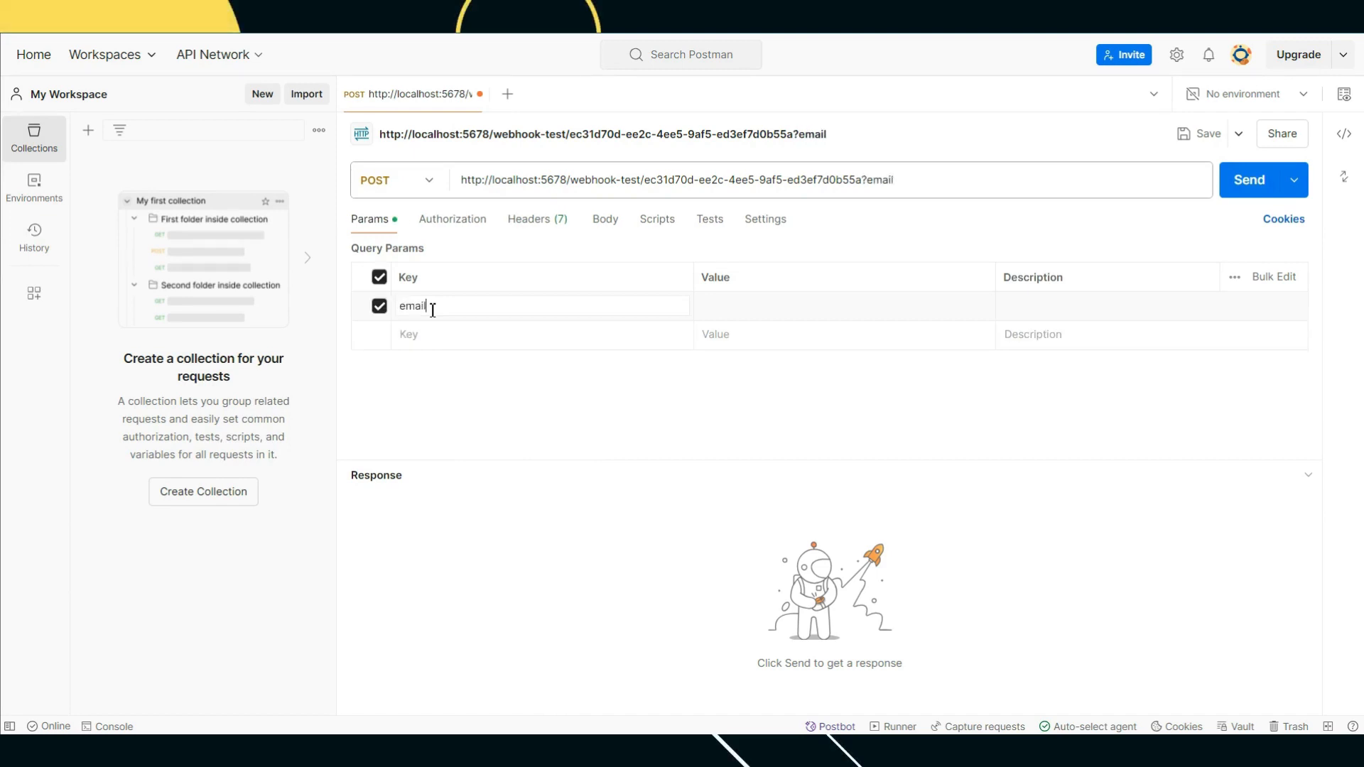
left_click(721, 310)
type("test@test.com")
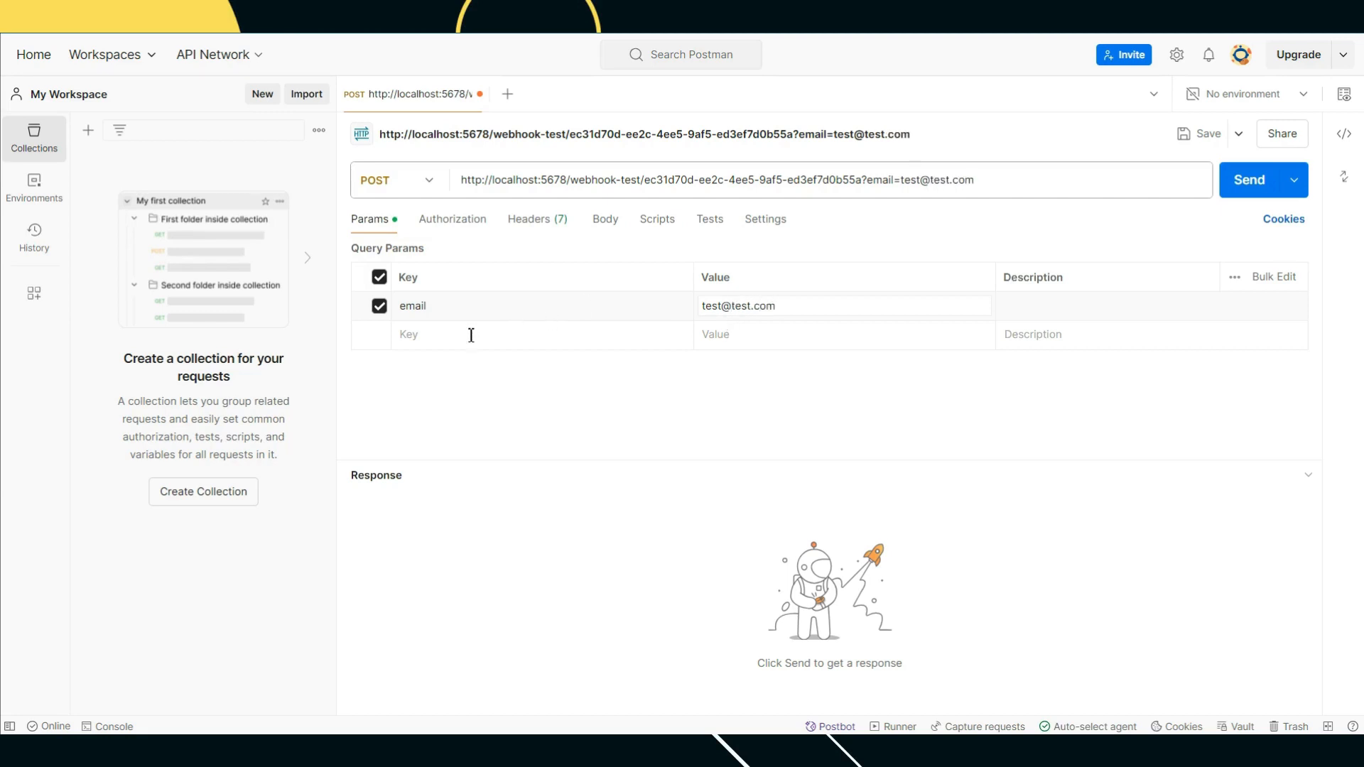
left_click(460, 336)
type("phone")
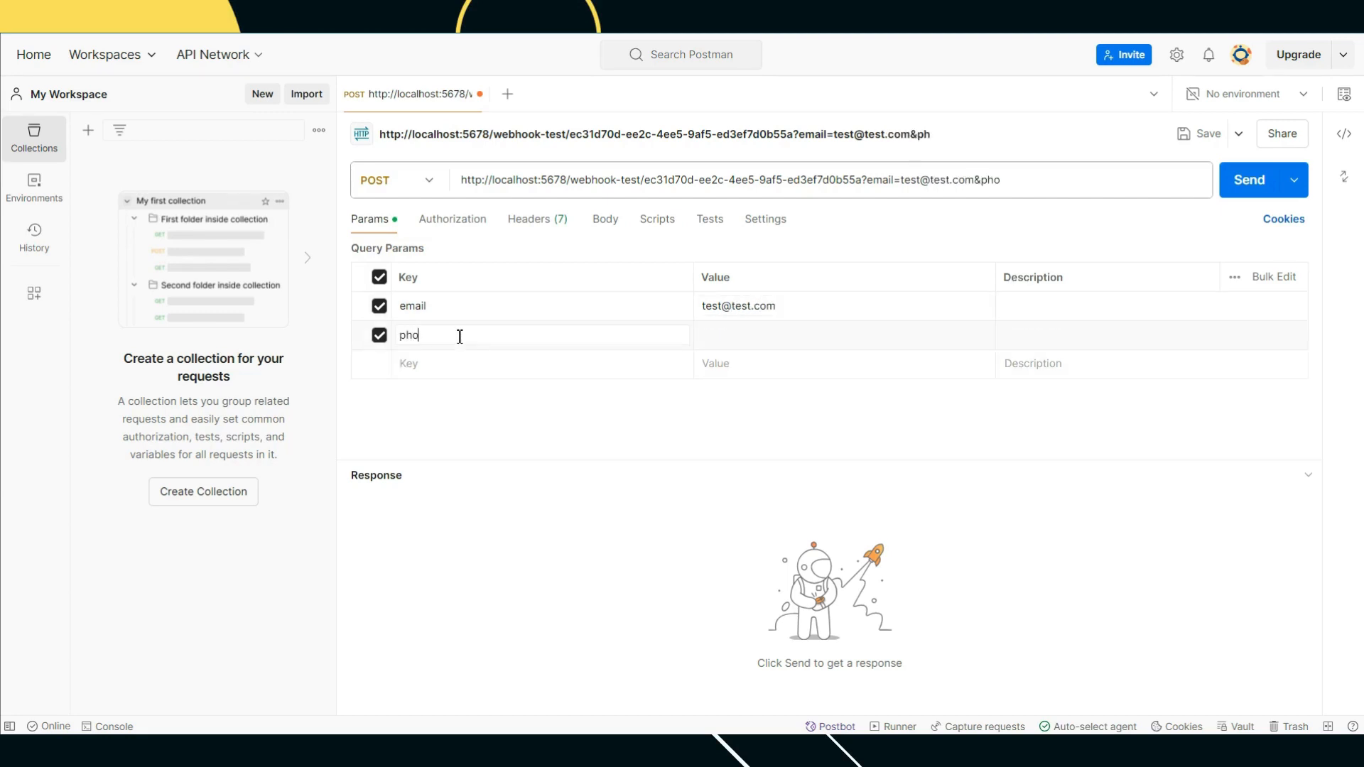
left_click(754, 339)
left_click(755, 340)
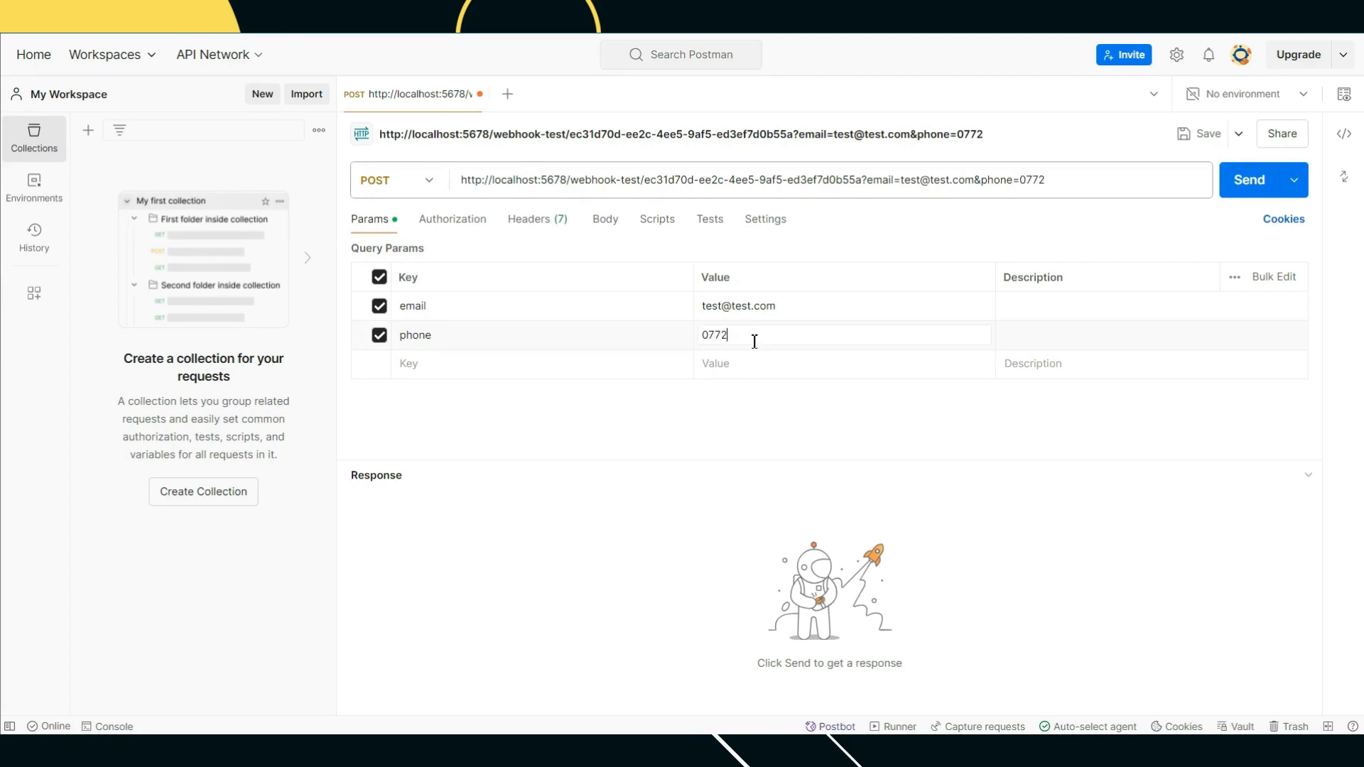
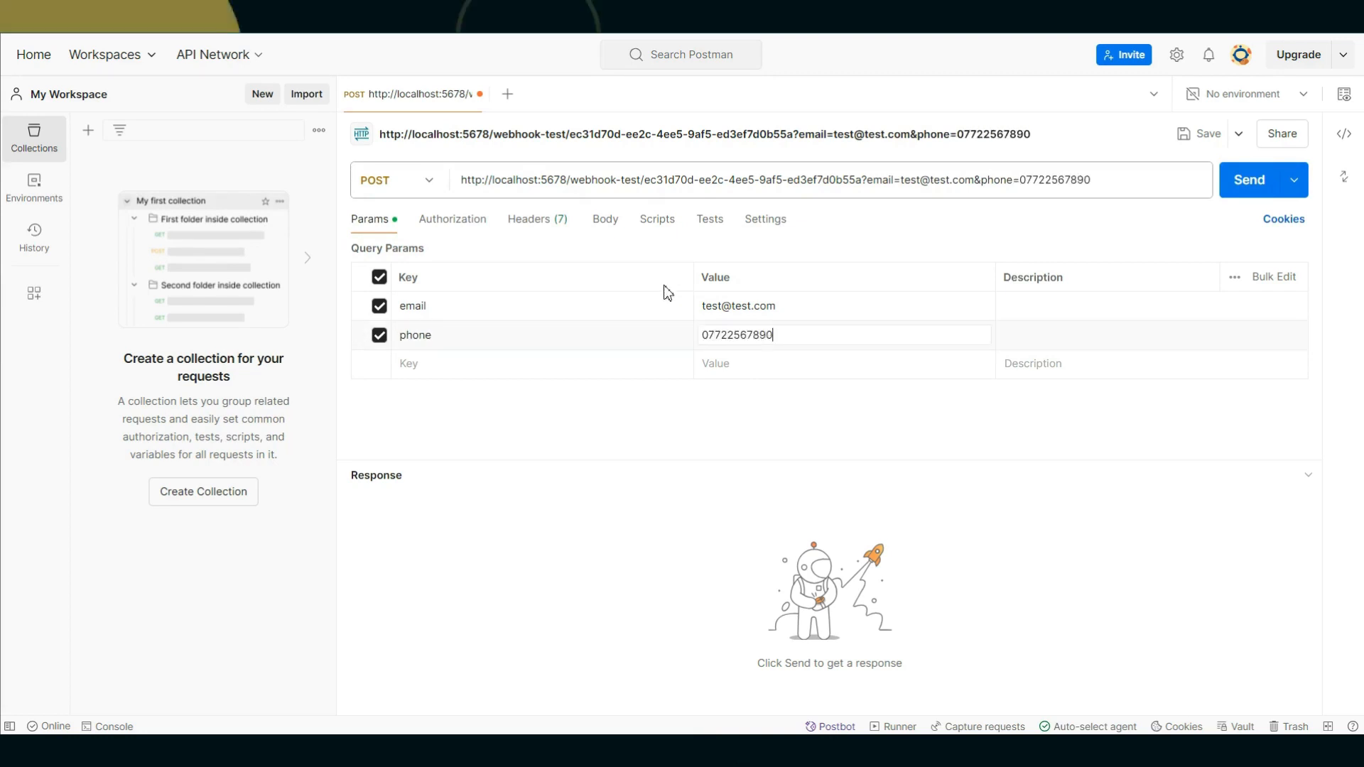
Step: Add query parameters first_name=Test, last_name=Lead and utm_source=Facebook
left_click(433, 366)
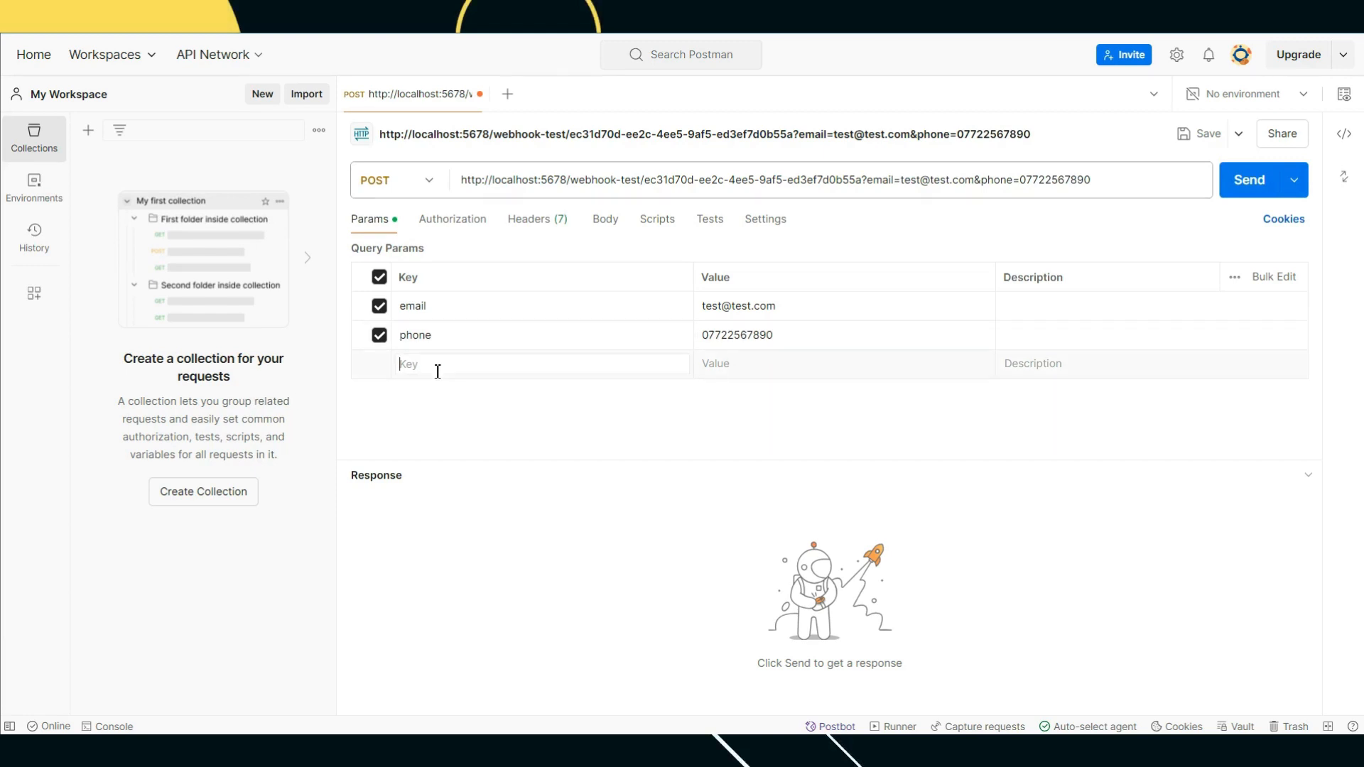
type("F")
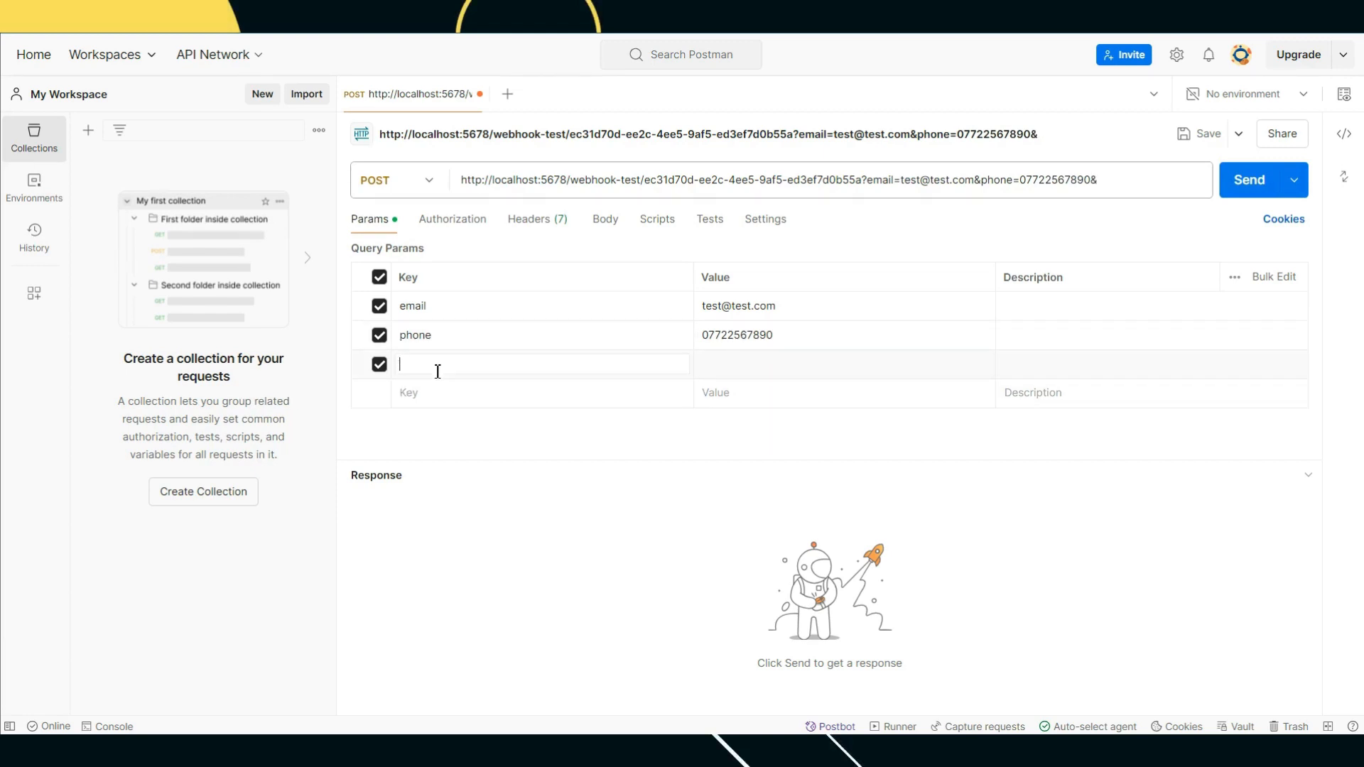
type("first_name")
left_click(734, 372)
type("T")
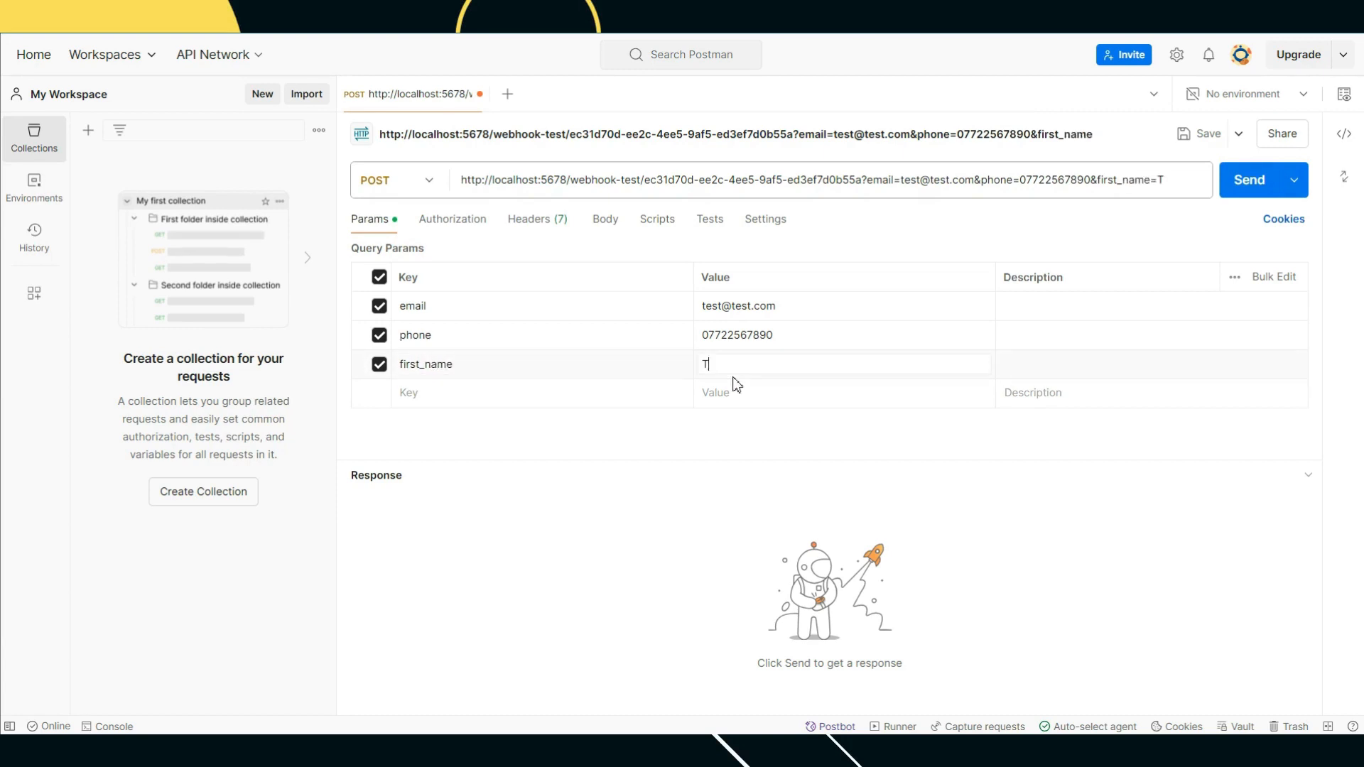
type("est")
left_click(516, 398)
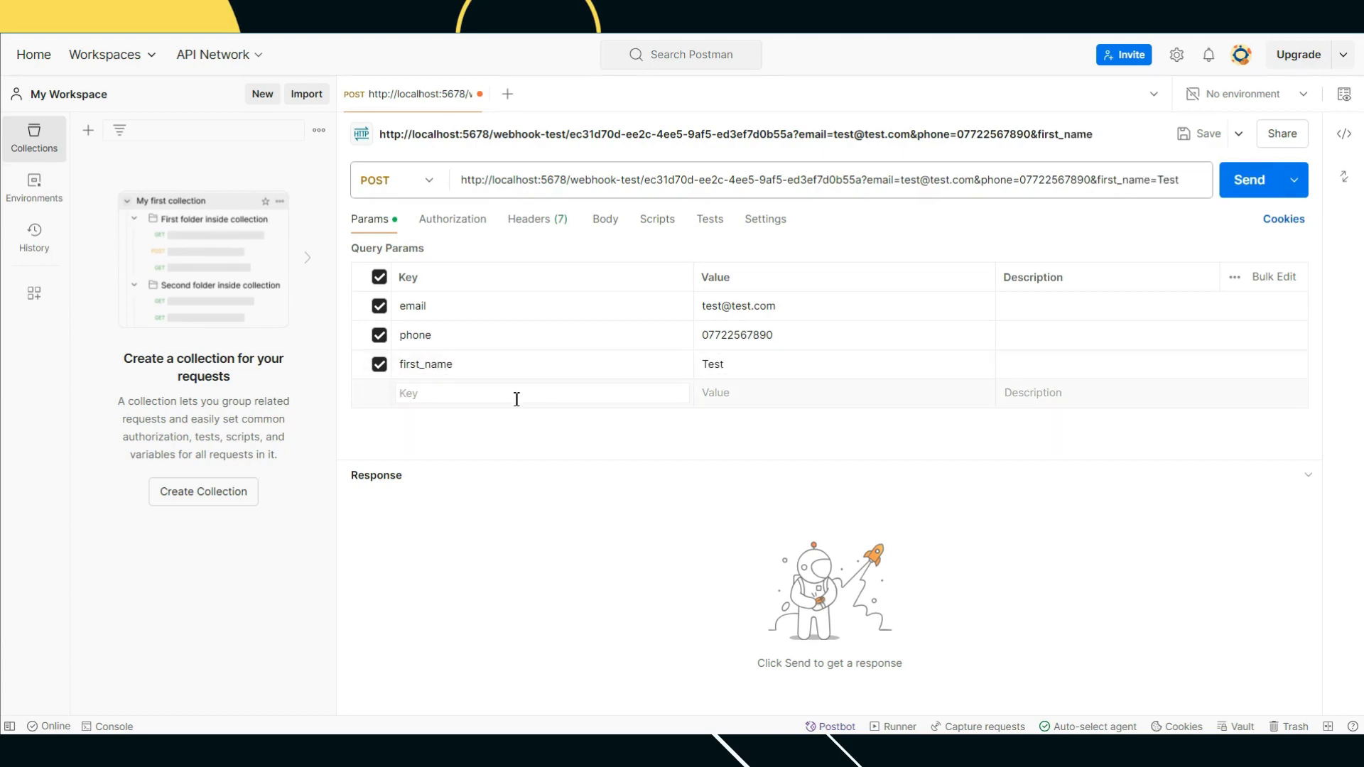
type("last_name")
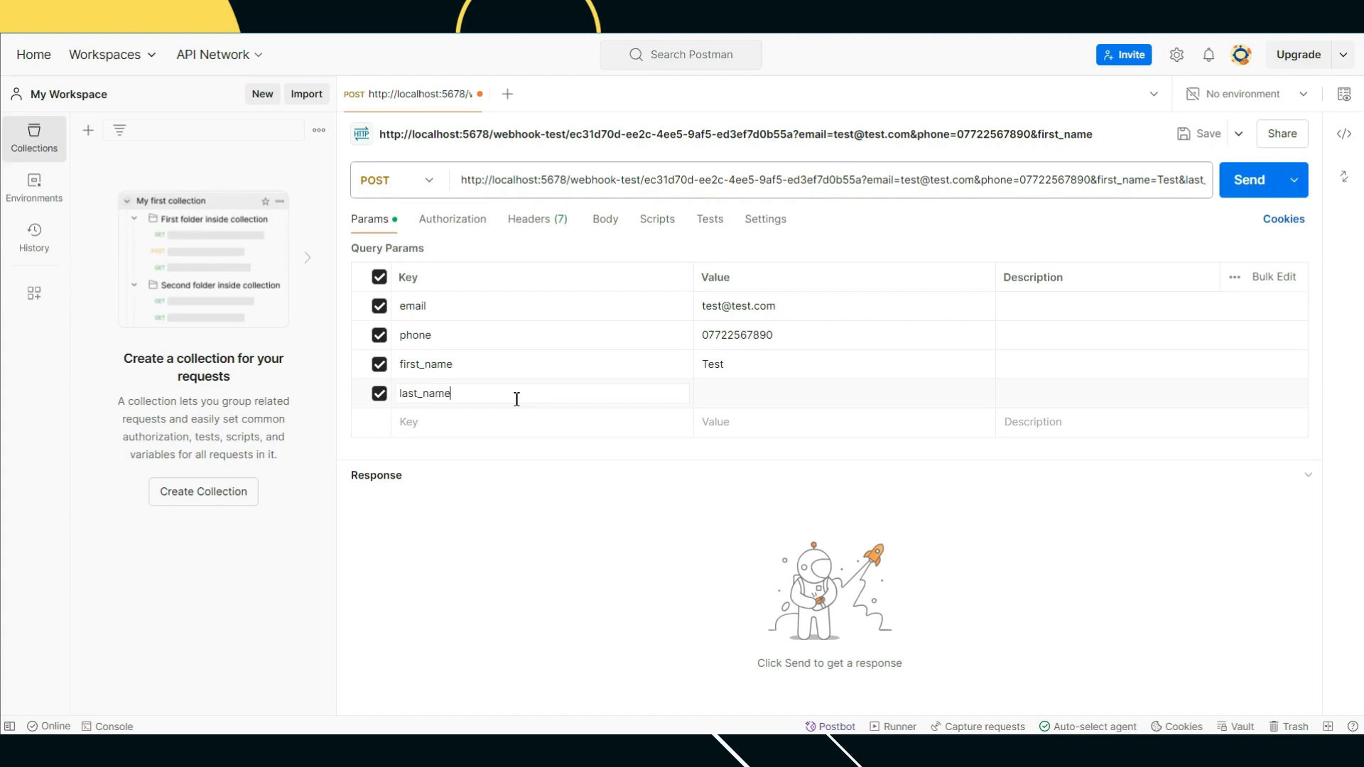
left_click(721, 400)
left_click(442, 424)
type("utm_source")
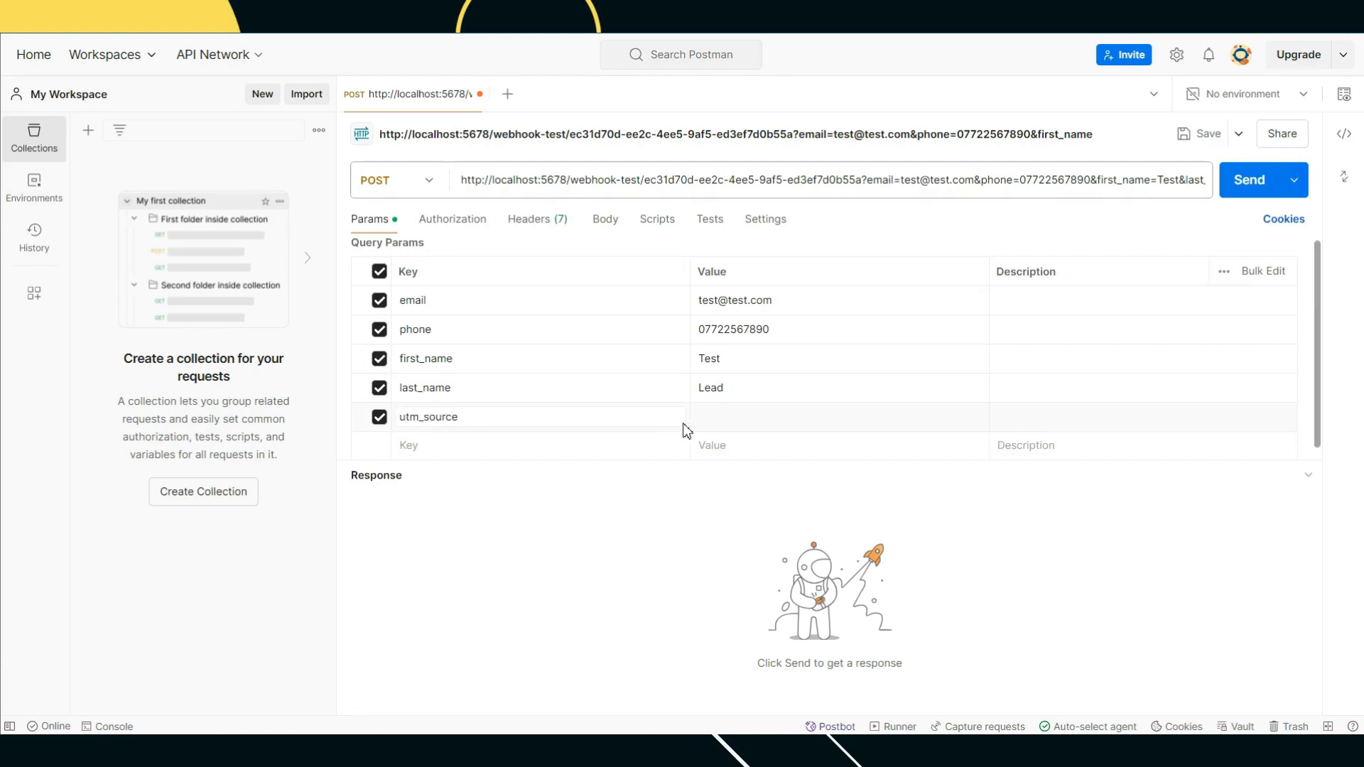
left_click(743, 413)
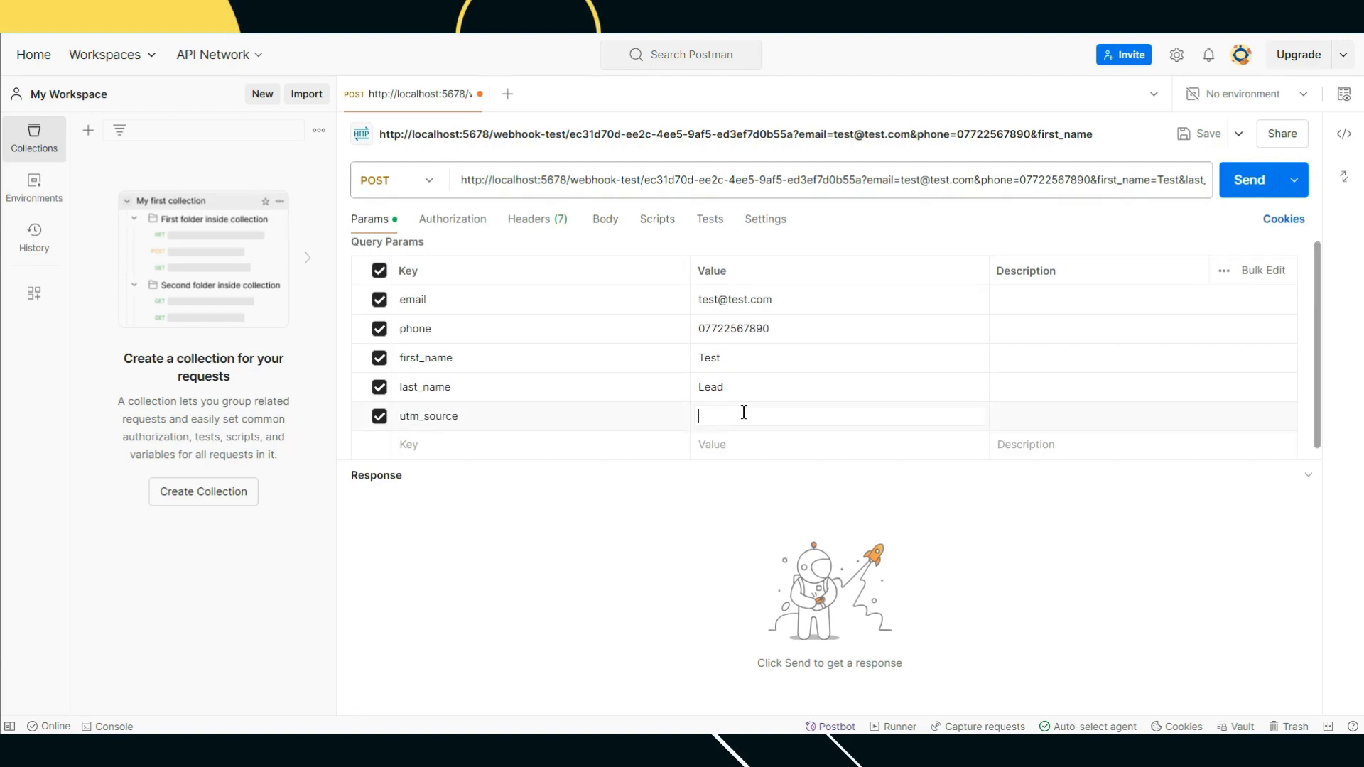
type("Facebook")
Step: Retype the host part of the request URL and return to n8n's Webhook node
left_click_drag(567, 178, 493, 177)
type("web")
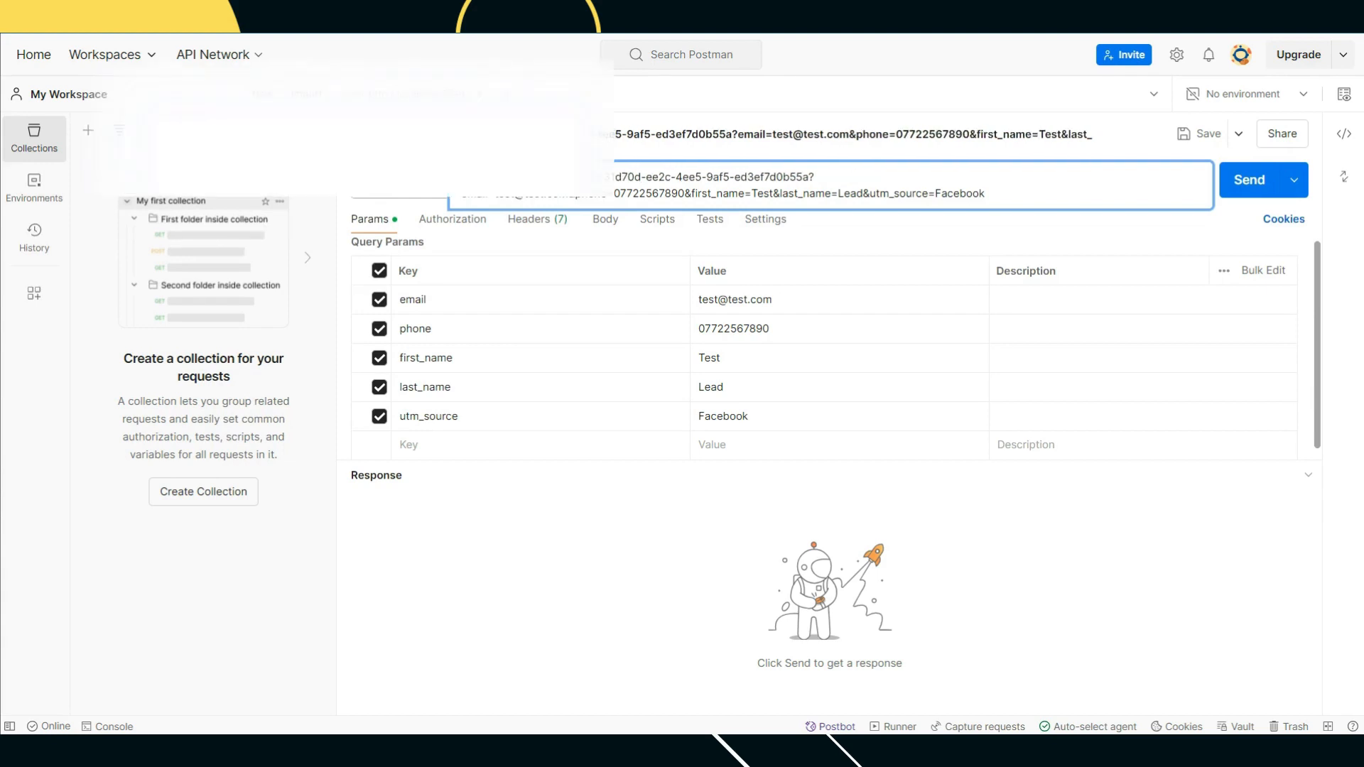
type("hook.co")
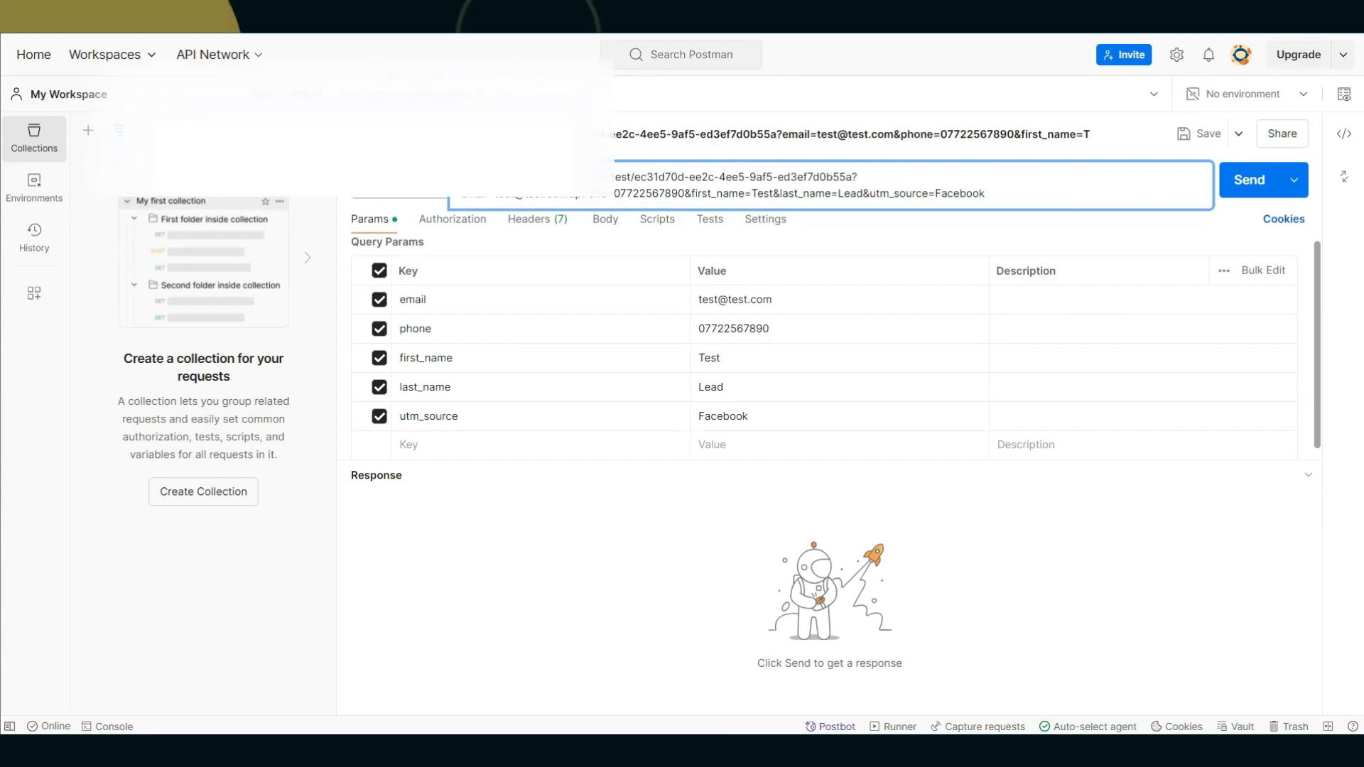
type(".com")
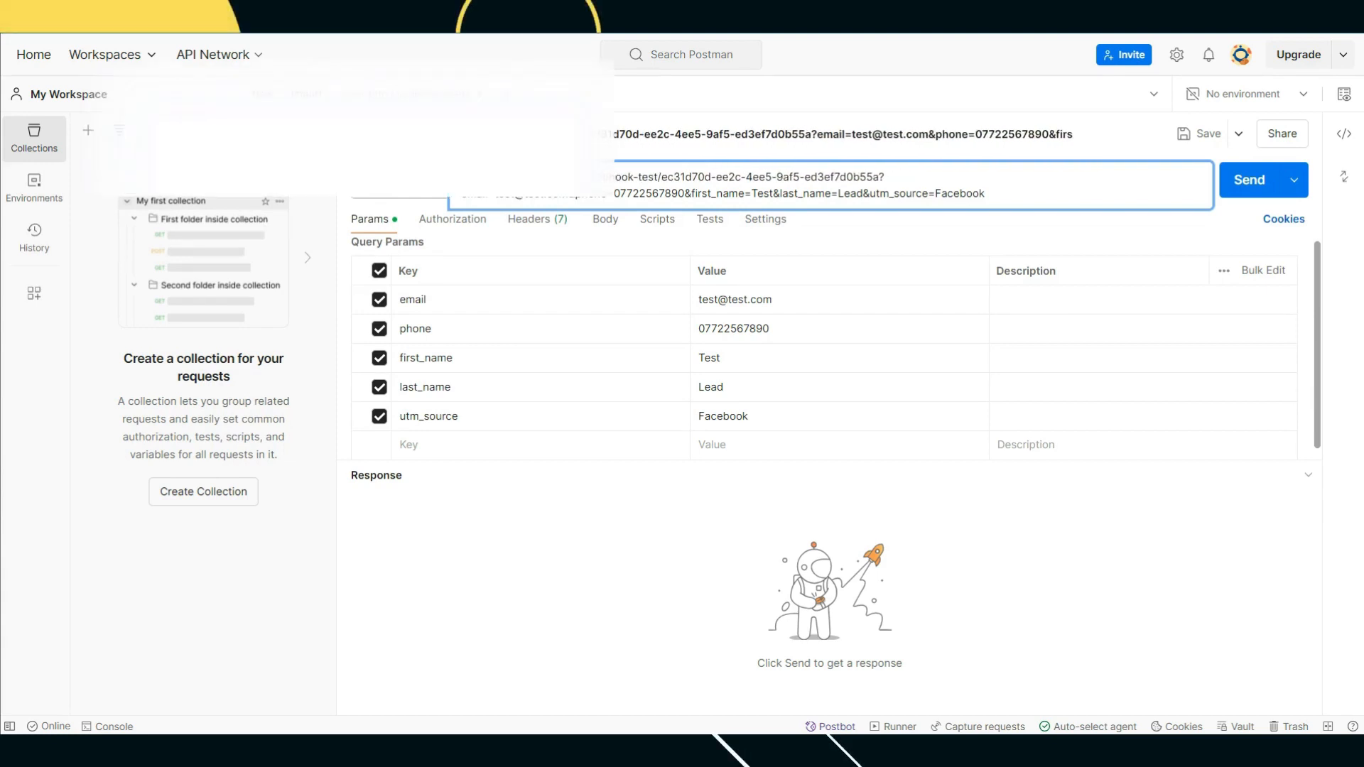
type("com")
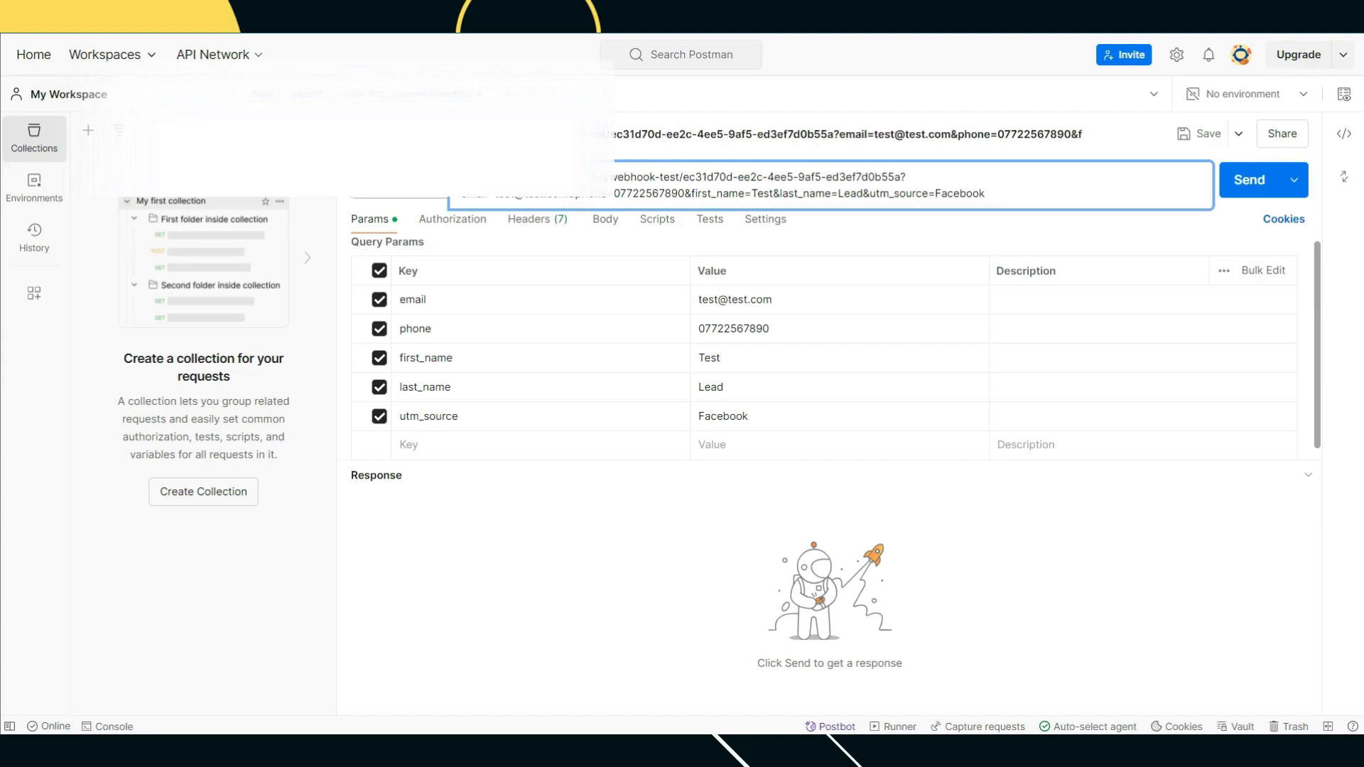
type("s")
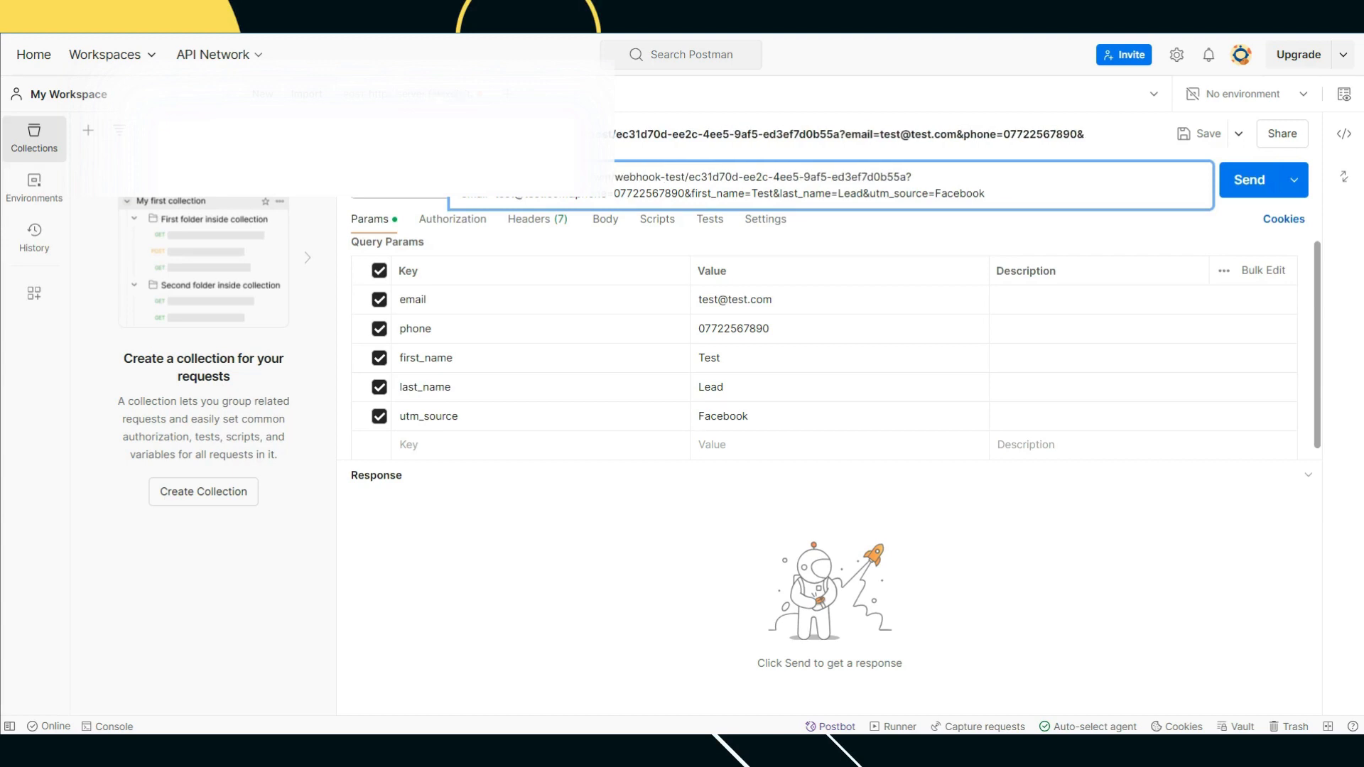
left_click(1158, 645)
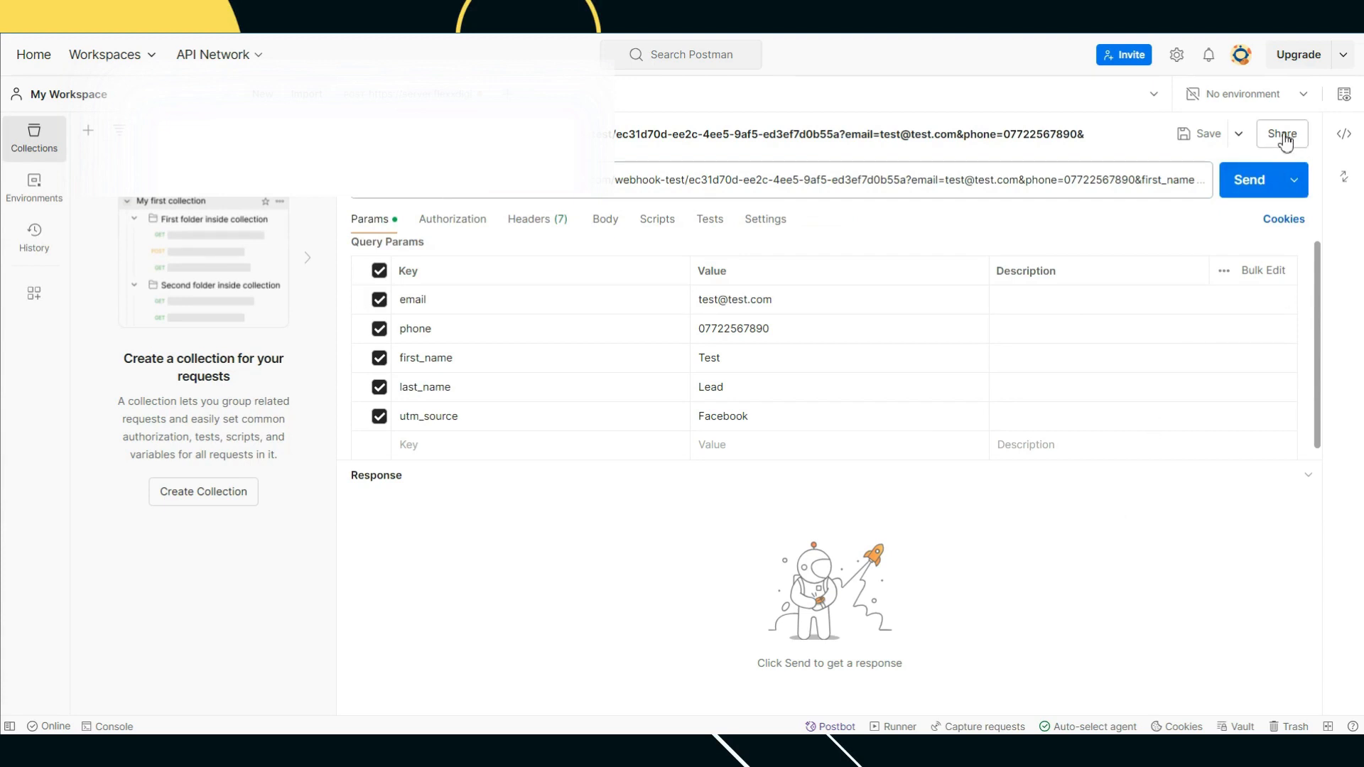
key("ctrl+shift+Tab")
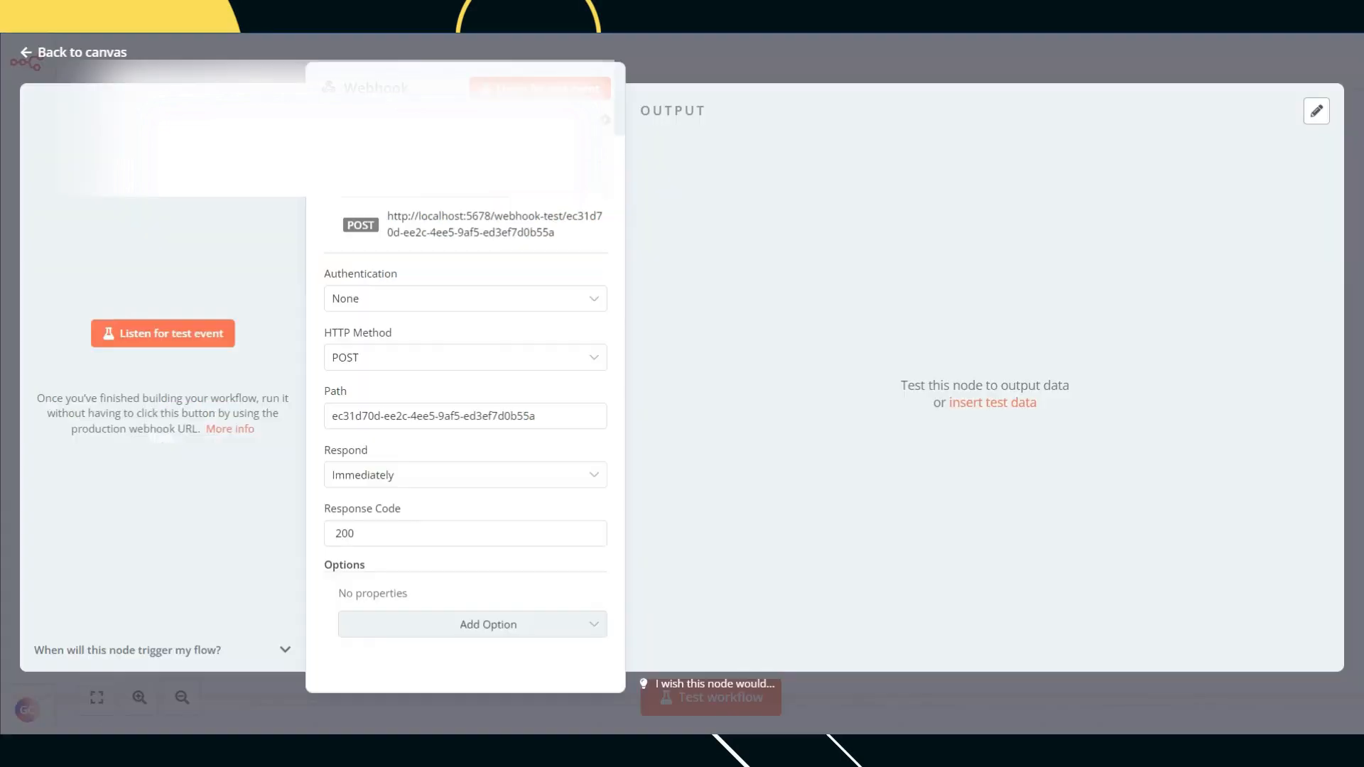
Step: Listen for a test event and send the Postman request to capture the query fields
left_click(182, 342)
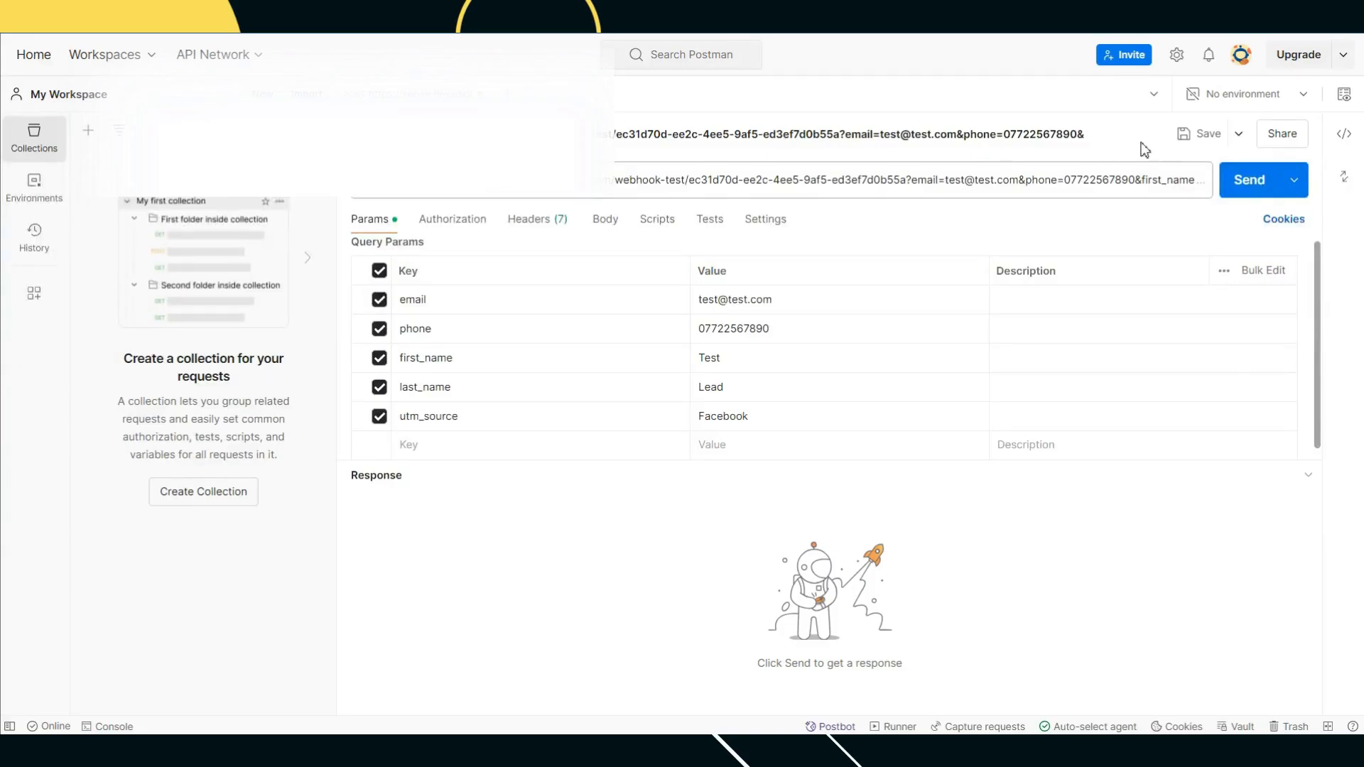
left_click(1248, 186)
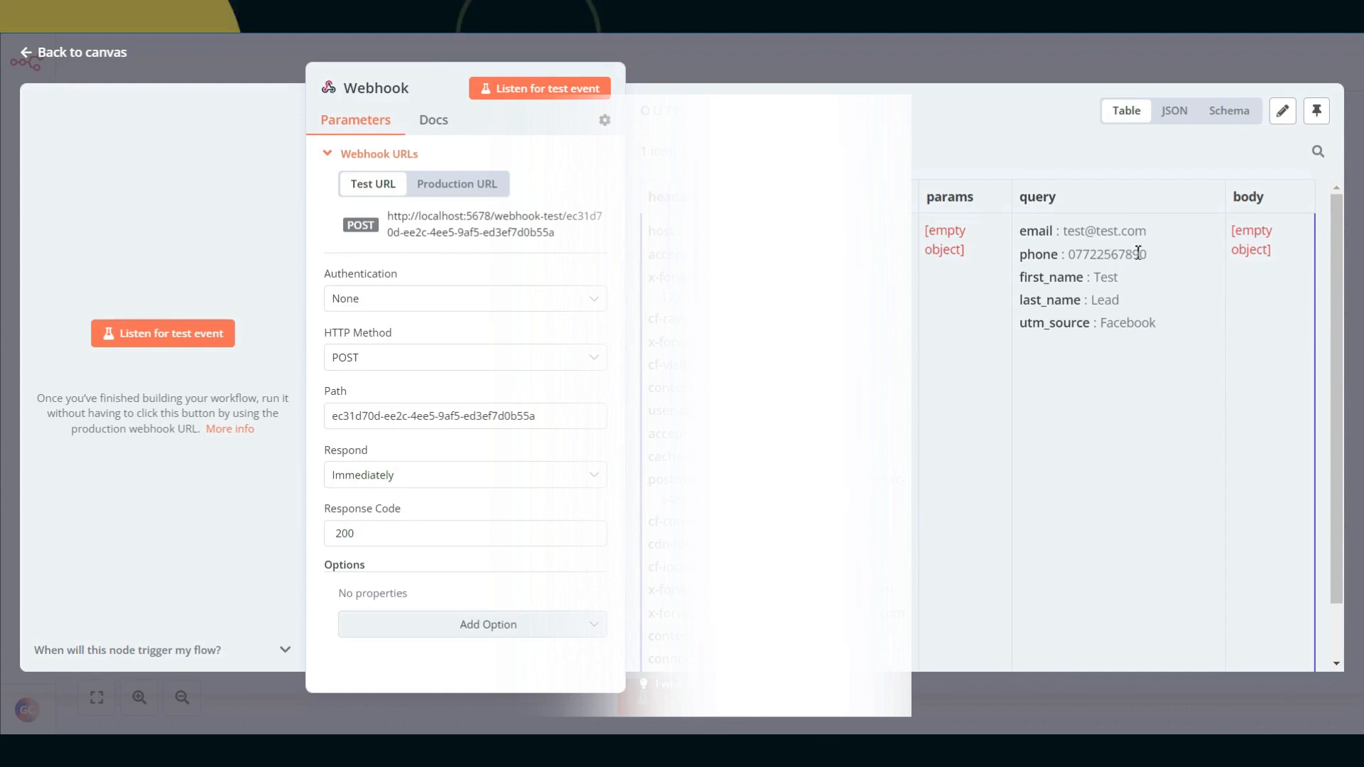
left_click(906, 62)
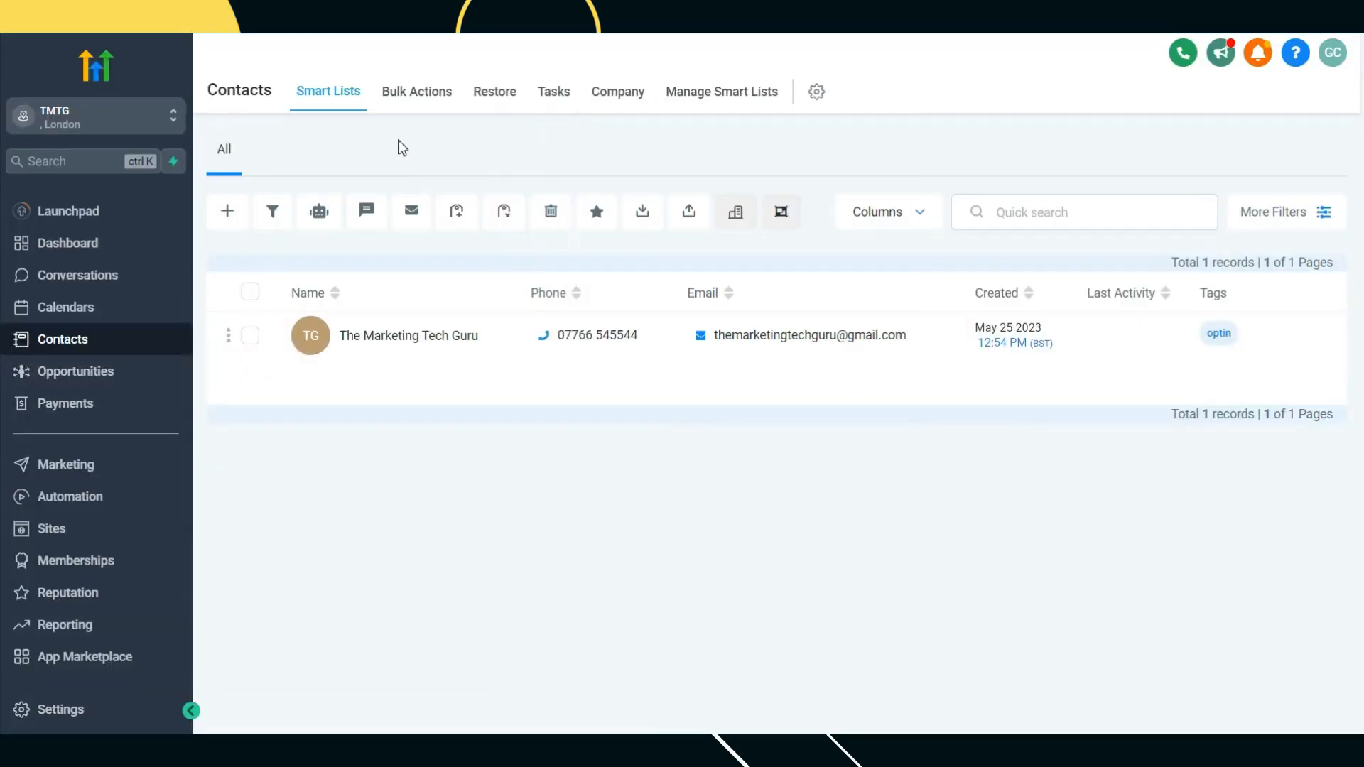
Step: Start a GoHighLevel workflow from scratch and title it 'Test N8n'
left_click(135, 503)
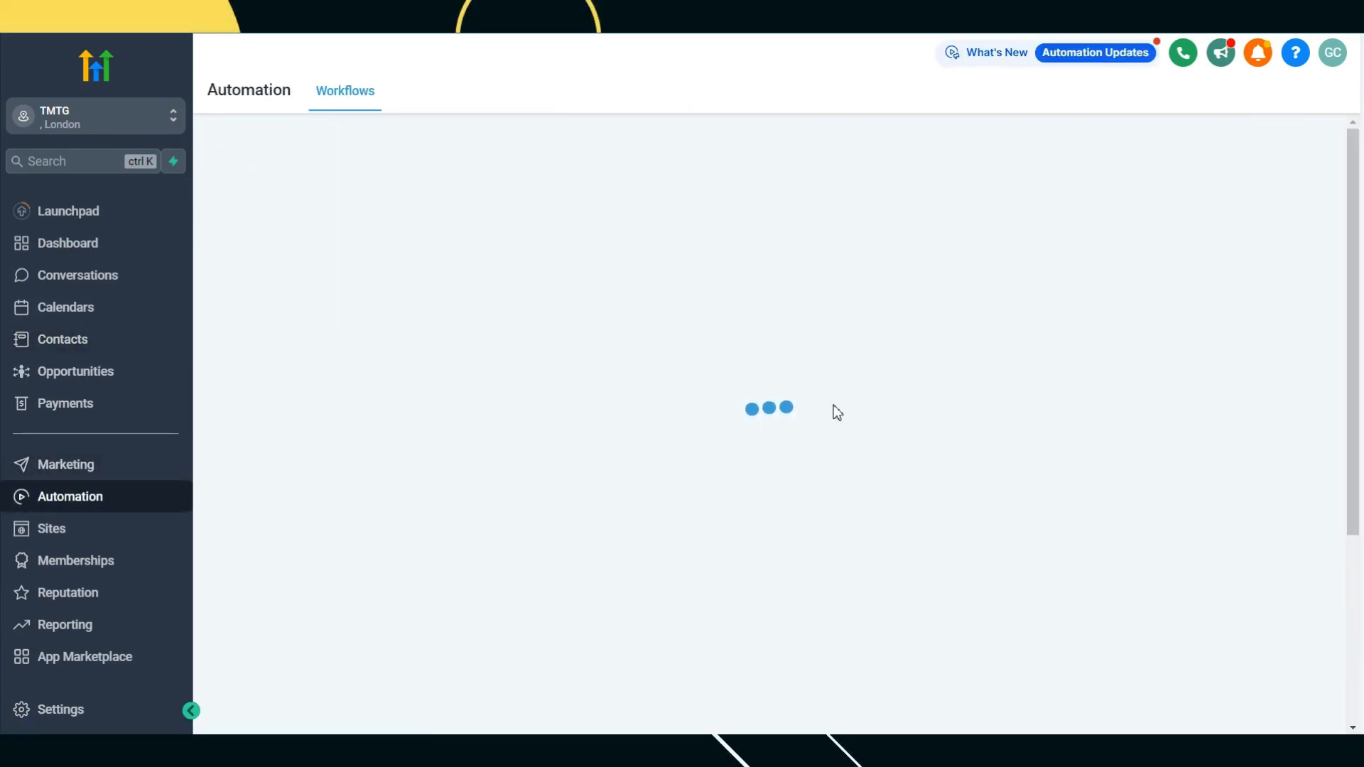
left_click(1266, 159)
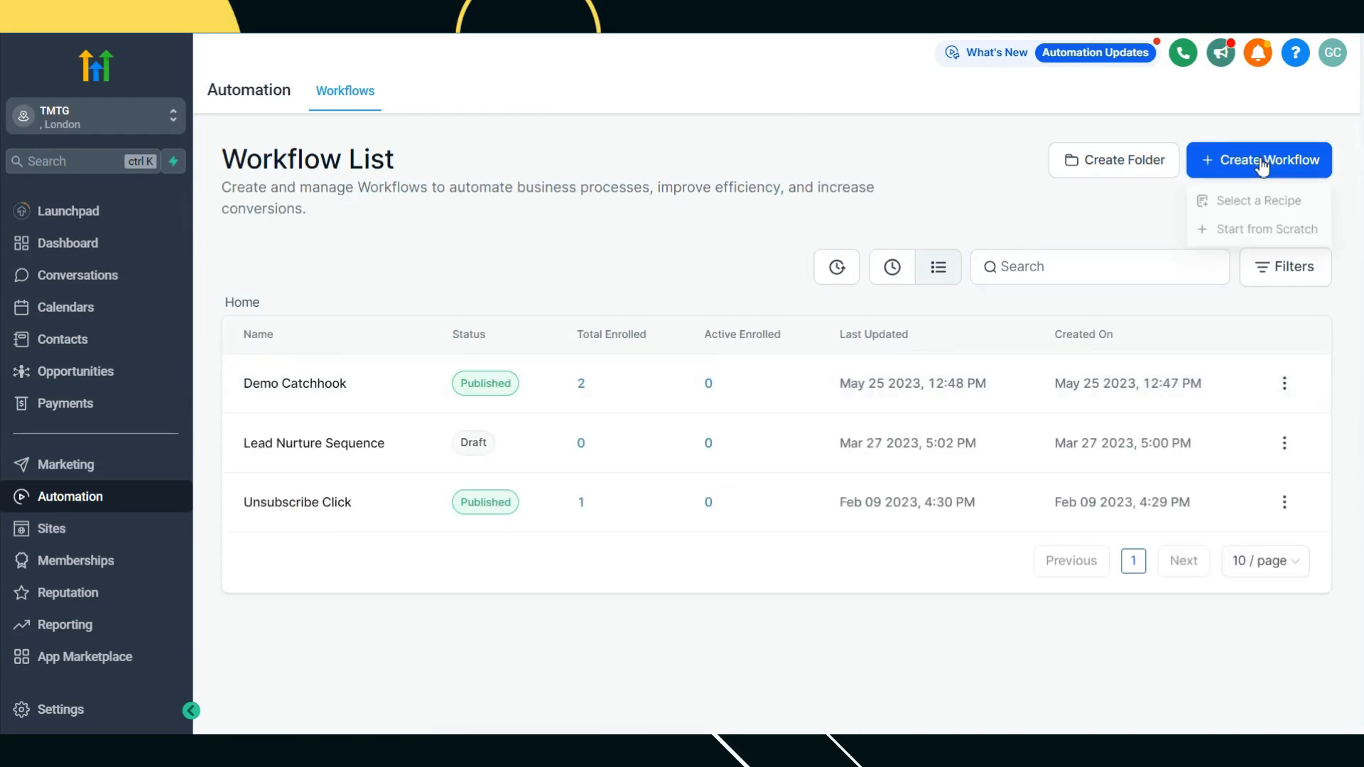
left_click(1241, 235)
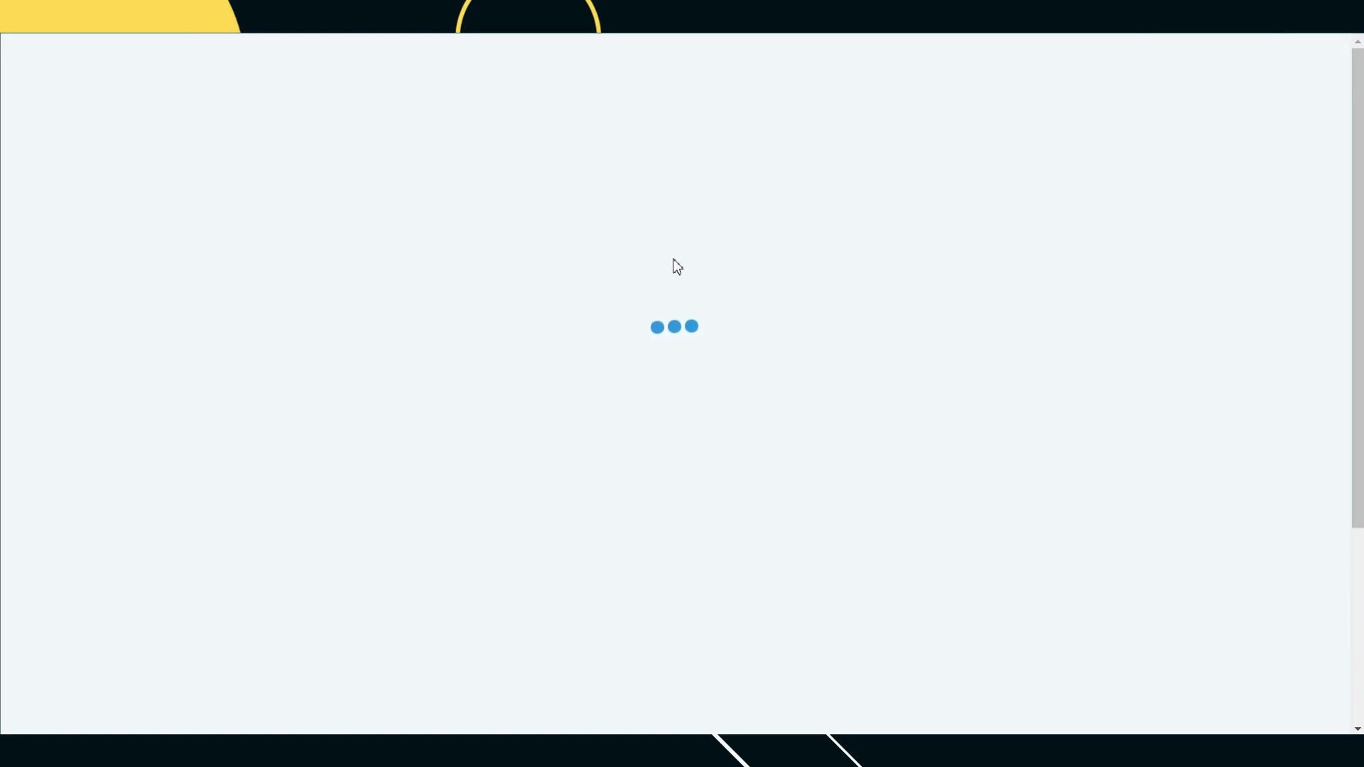
left_click(718, 59)
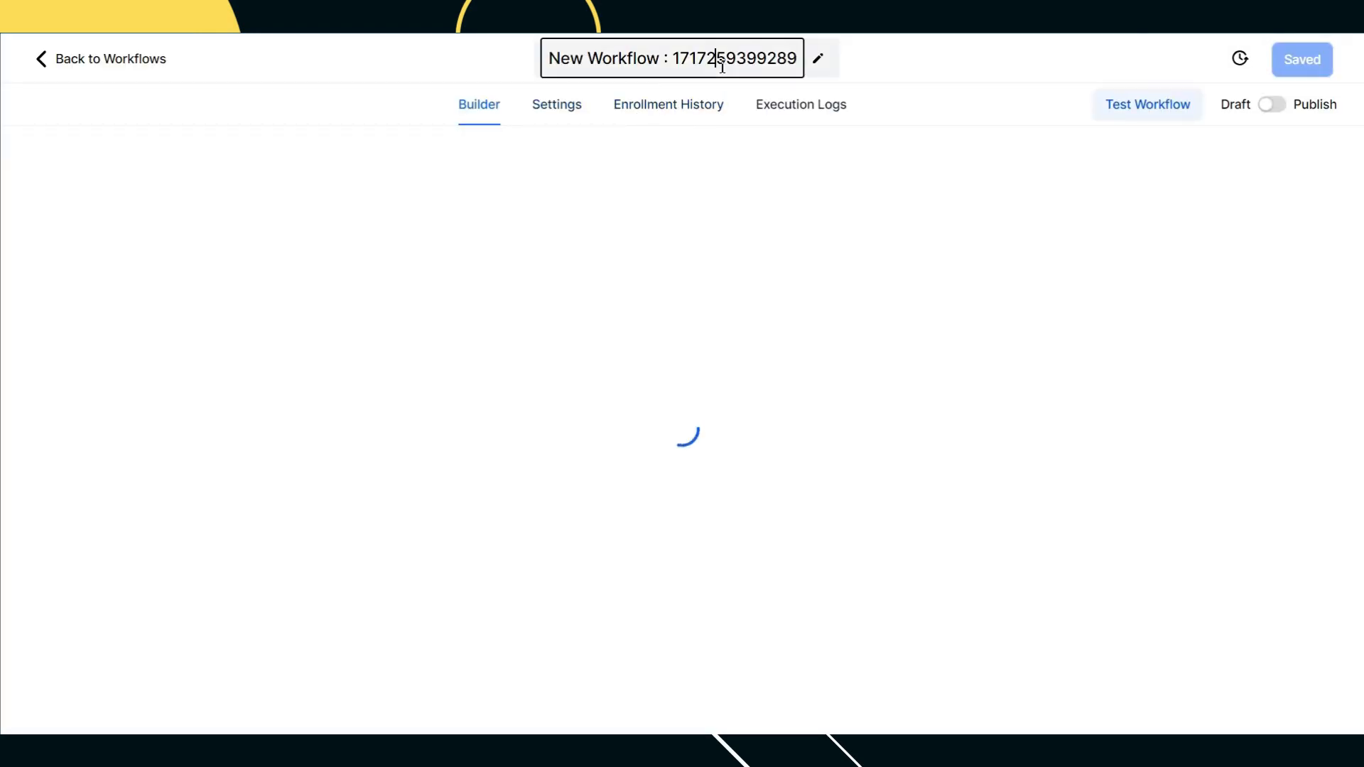
key("ctrl+a")
type("Test N8n")
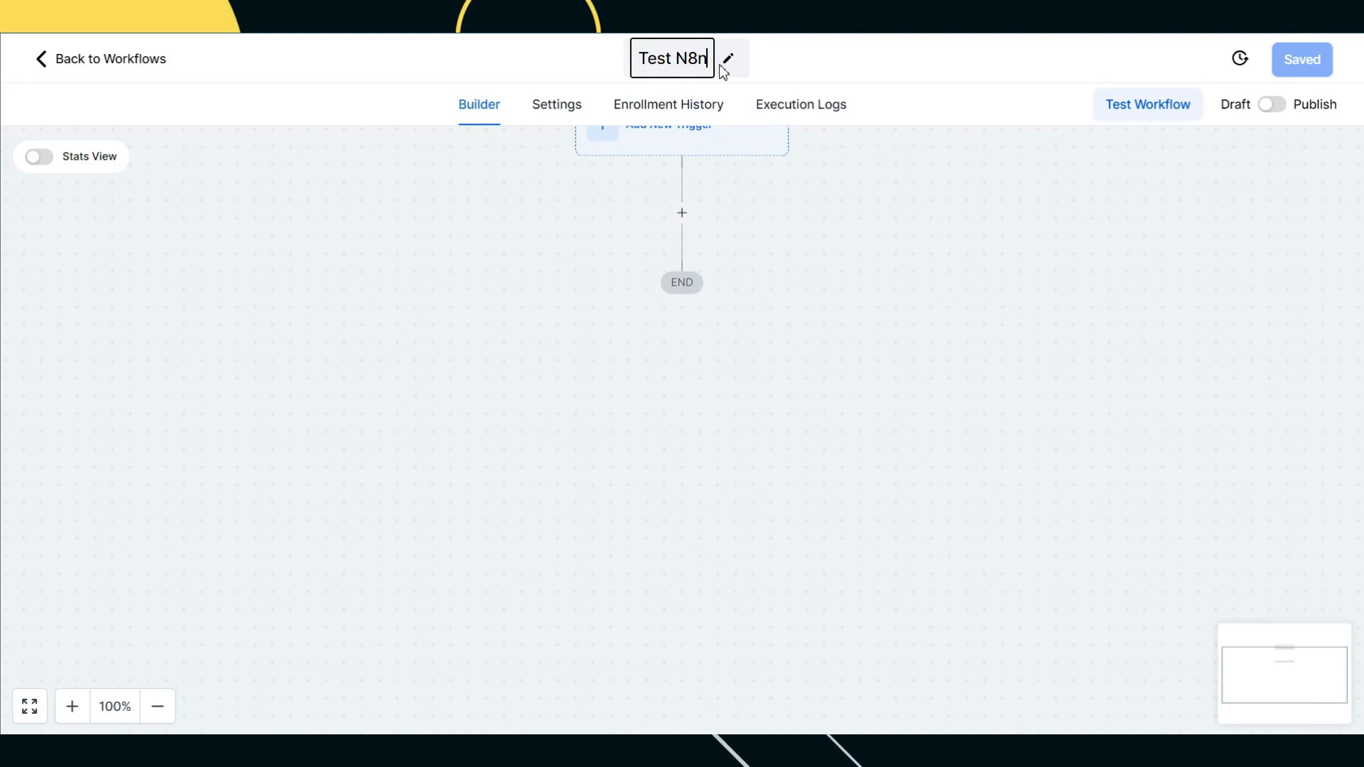
key("Return")
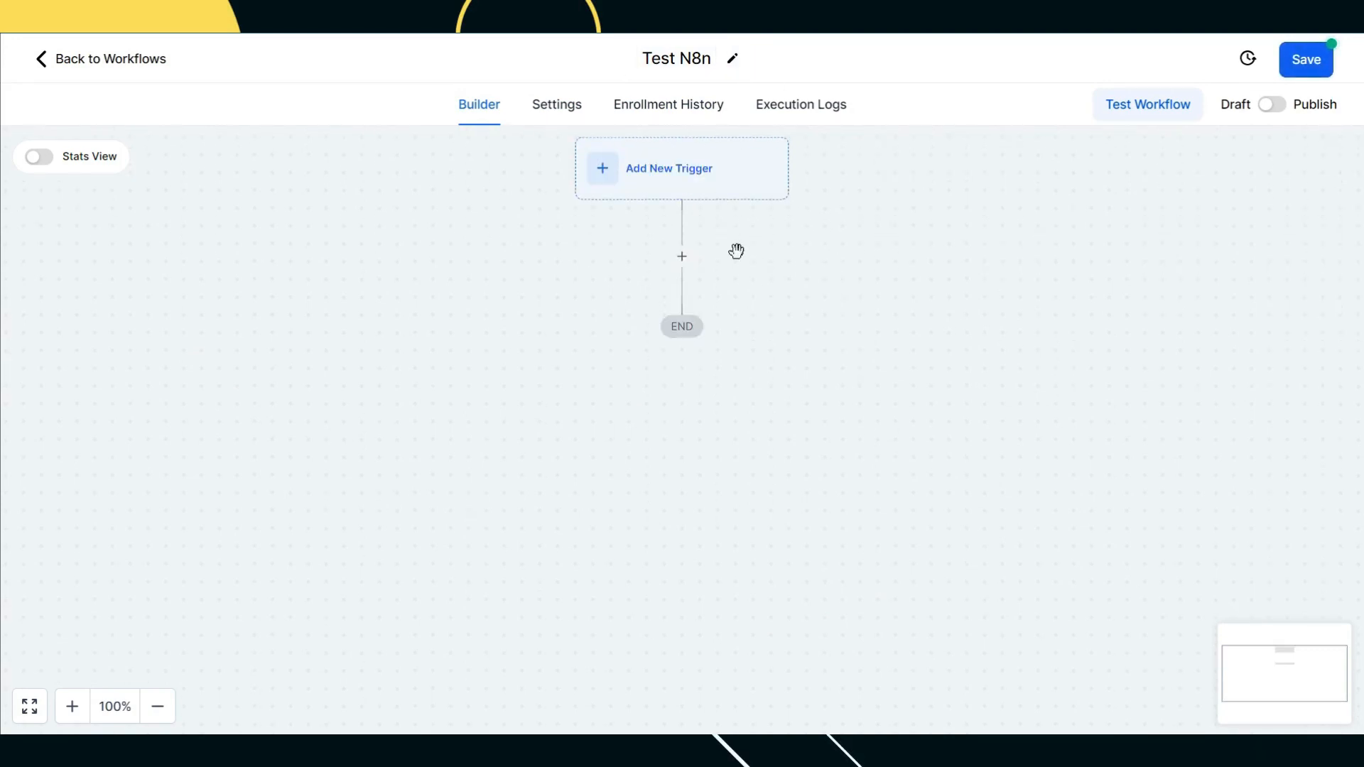
left_click(683, 257)
Step: Add a Webhook action with the pasted n8n test webhook URL
type("web")
left_click(999, 320)
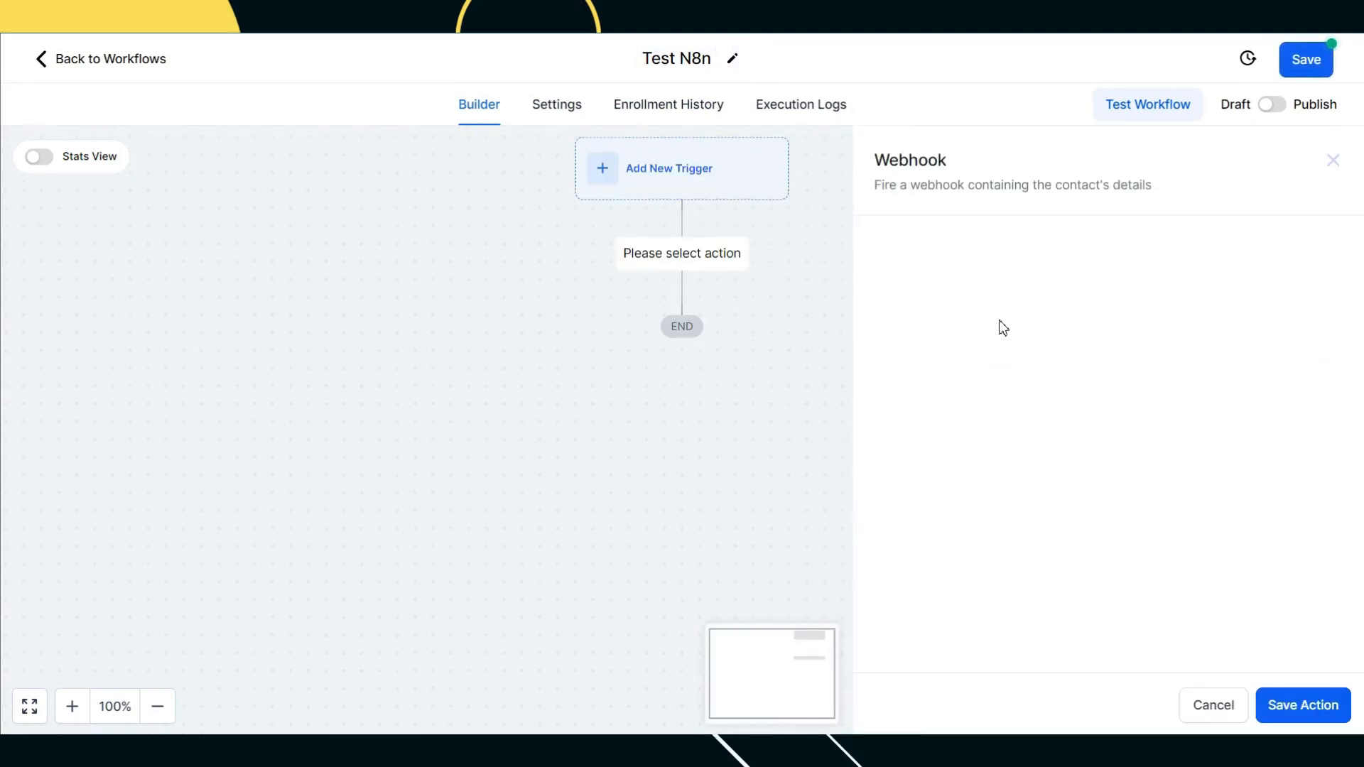
left_click(1025, 433)
key("ctrl+v")
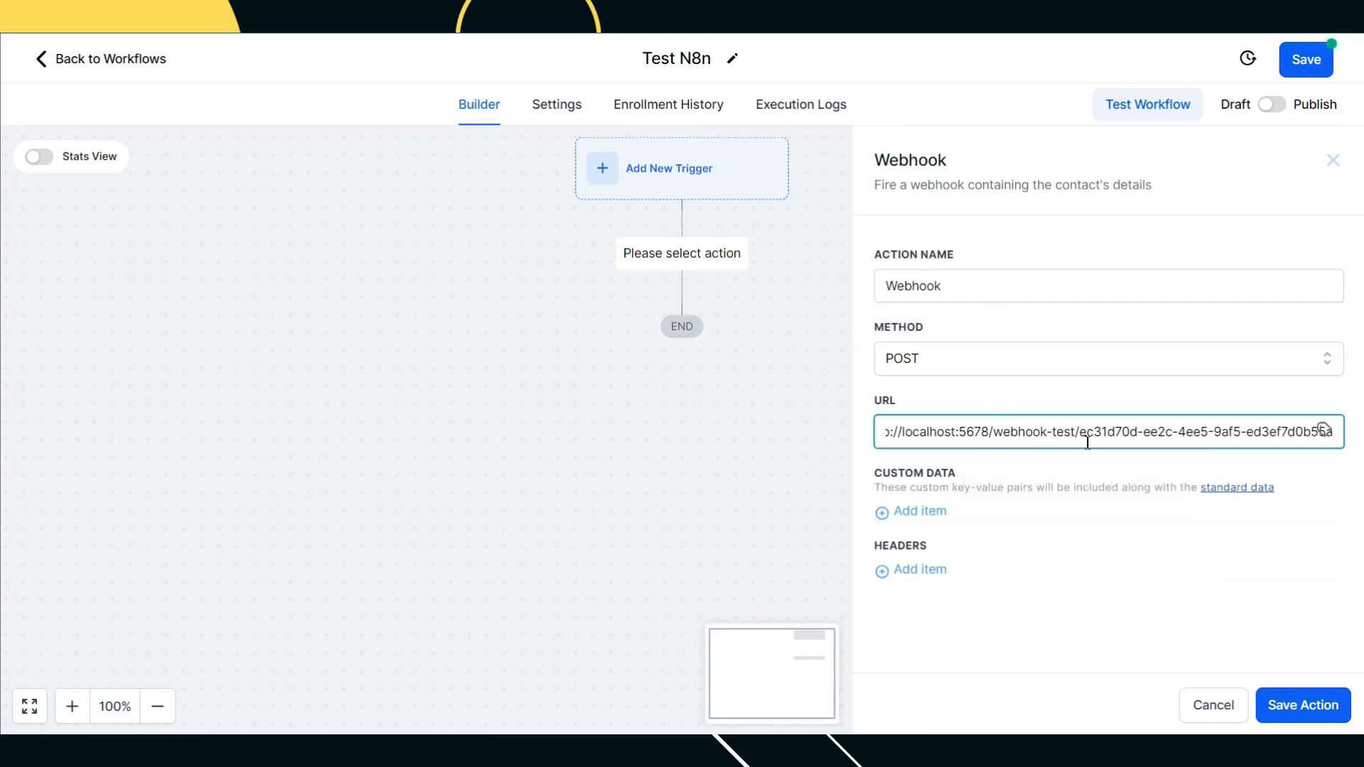
left_click(1117, 539)
left_click(1320, 711)
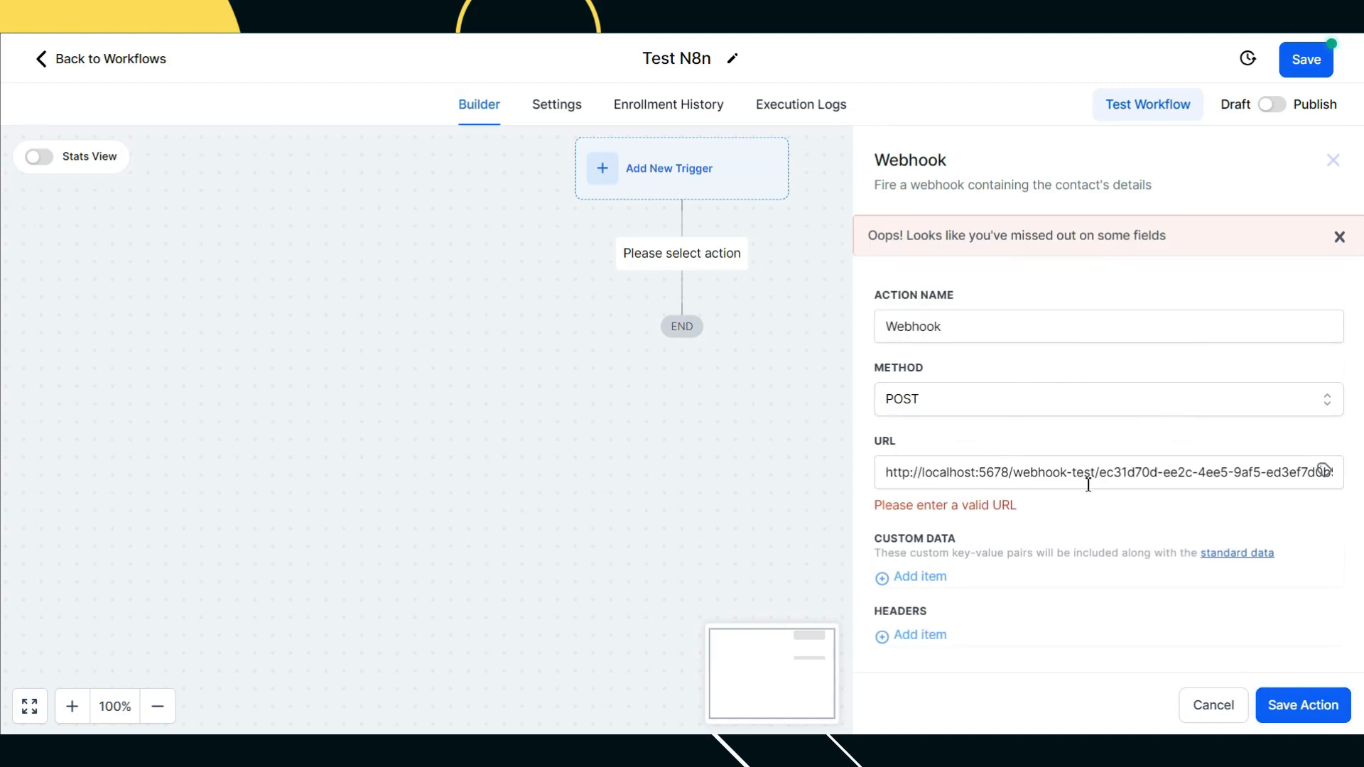
left_click(914, 474)
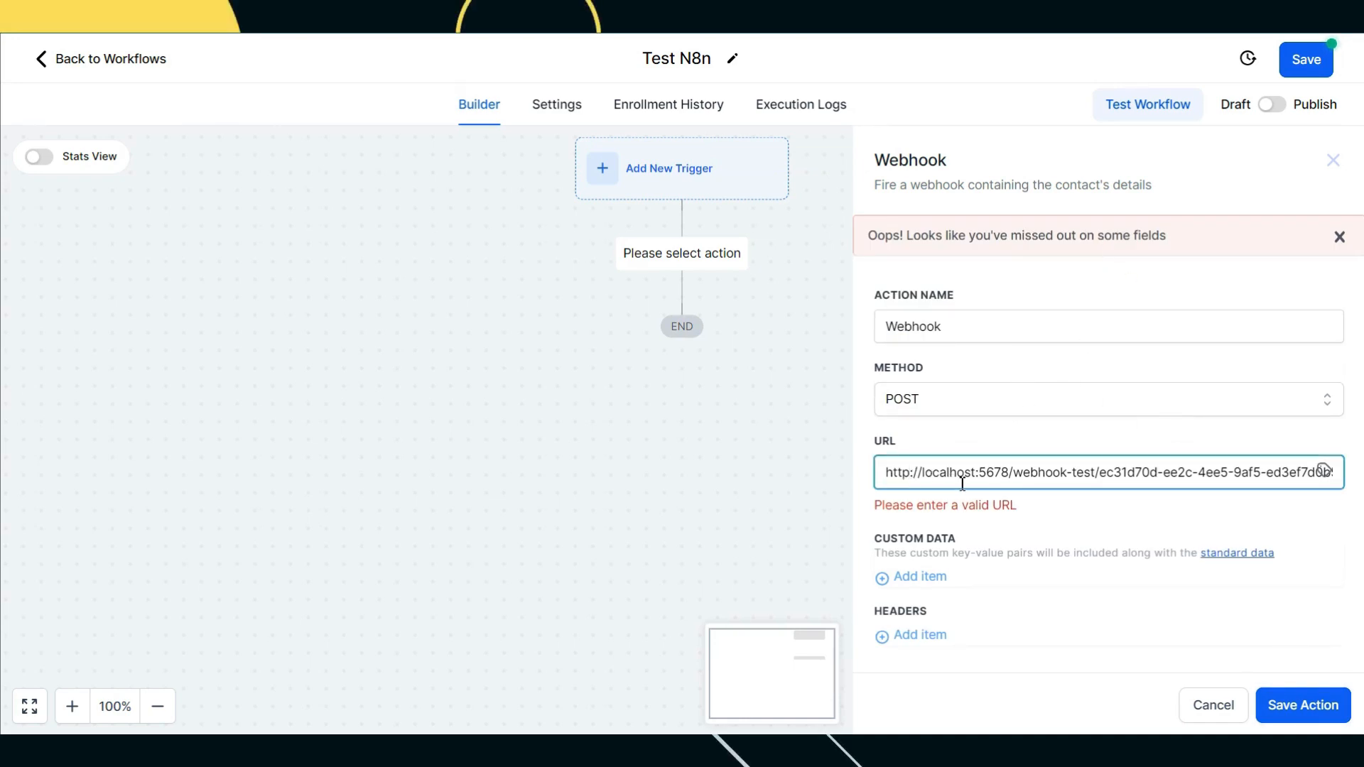
type("s")
left_click(1283, 707)
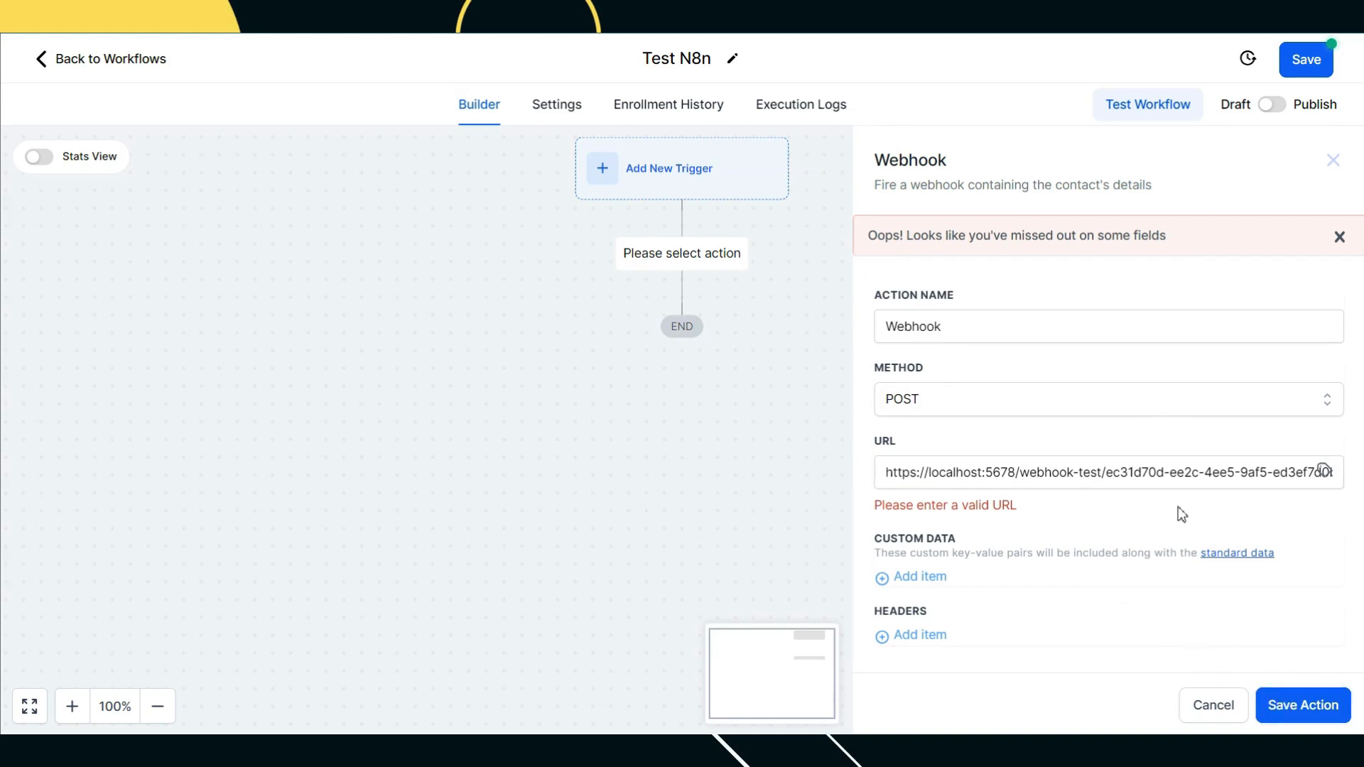
left_click_drag(1013, 473, 935, 475)
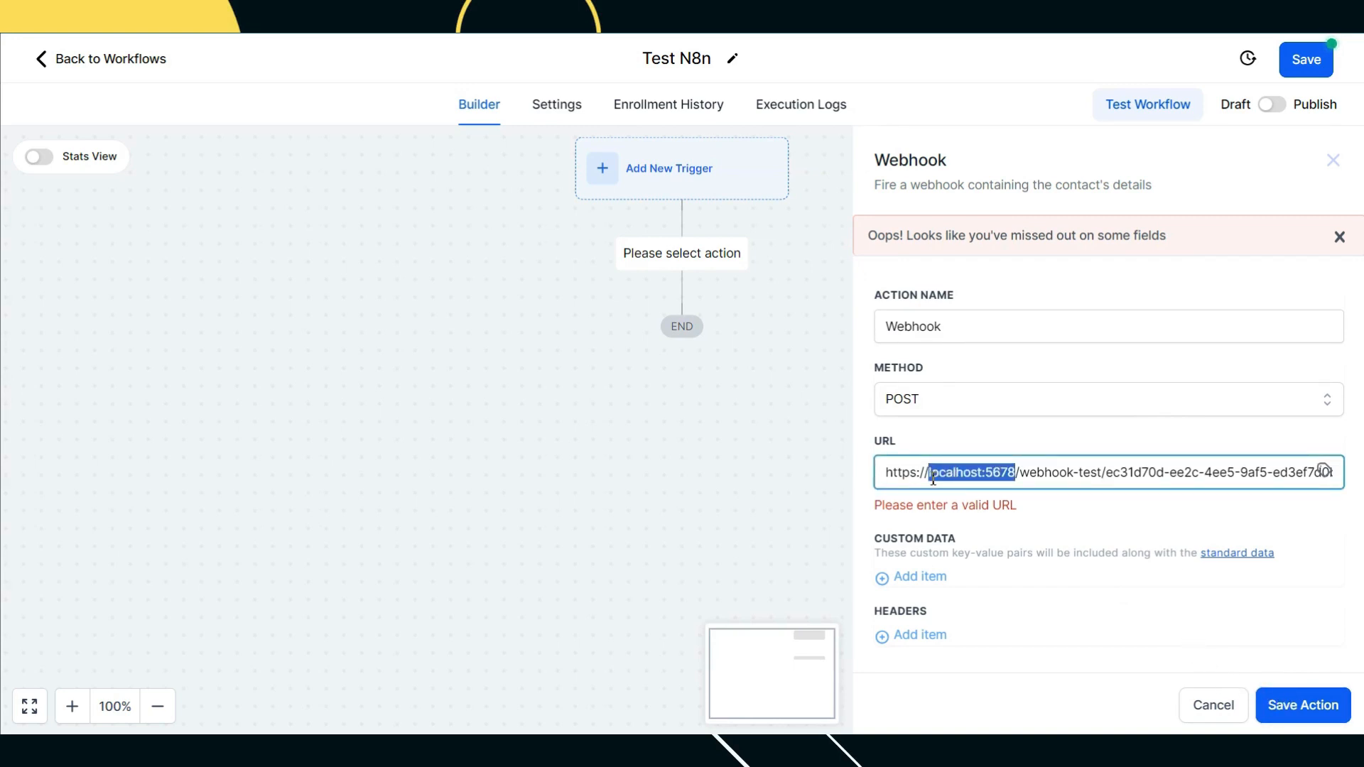
type("www.")
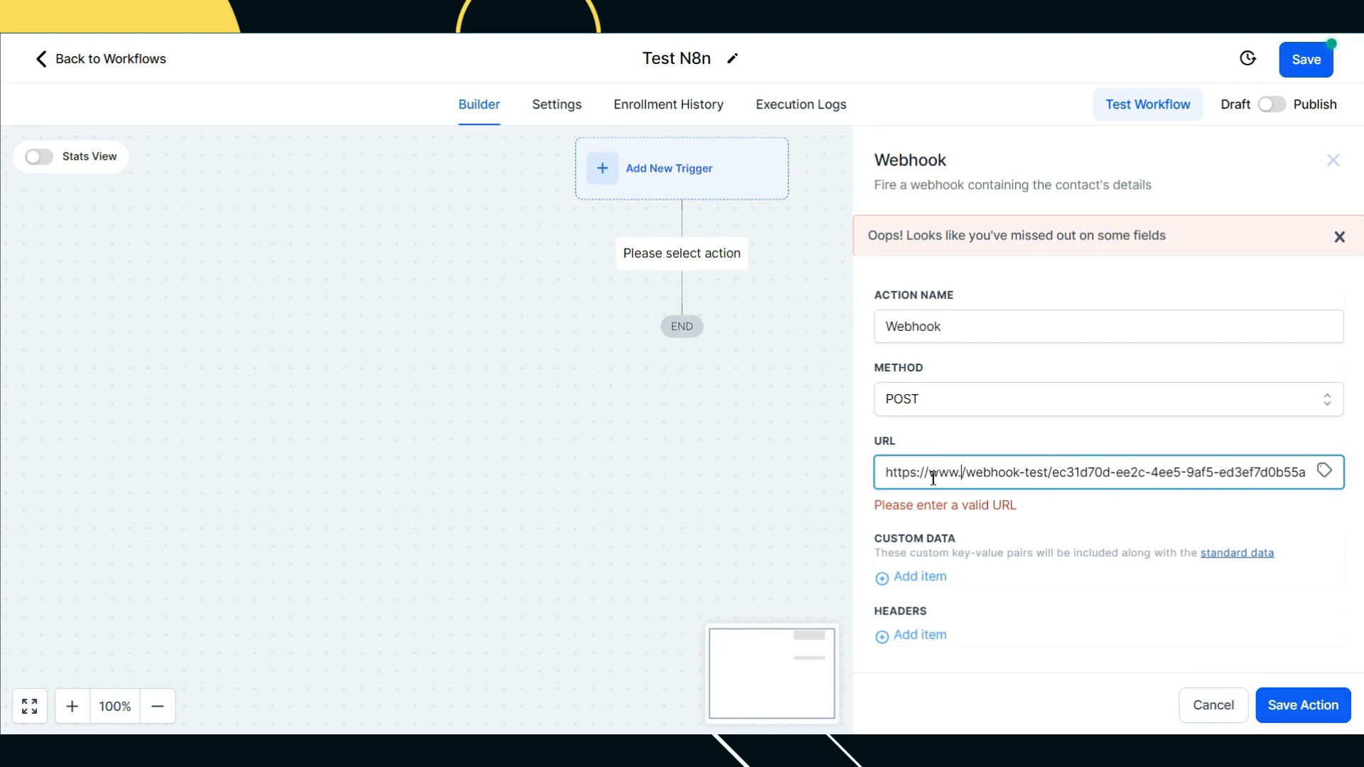
type("n8n.com")
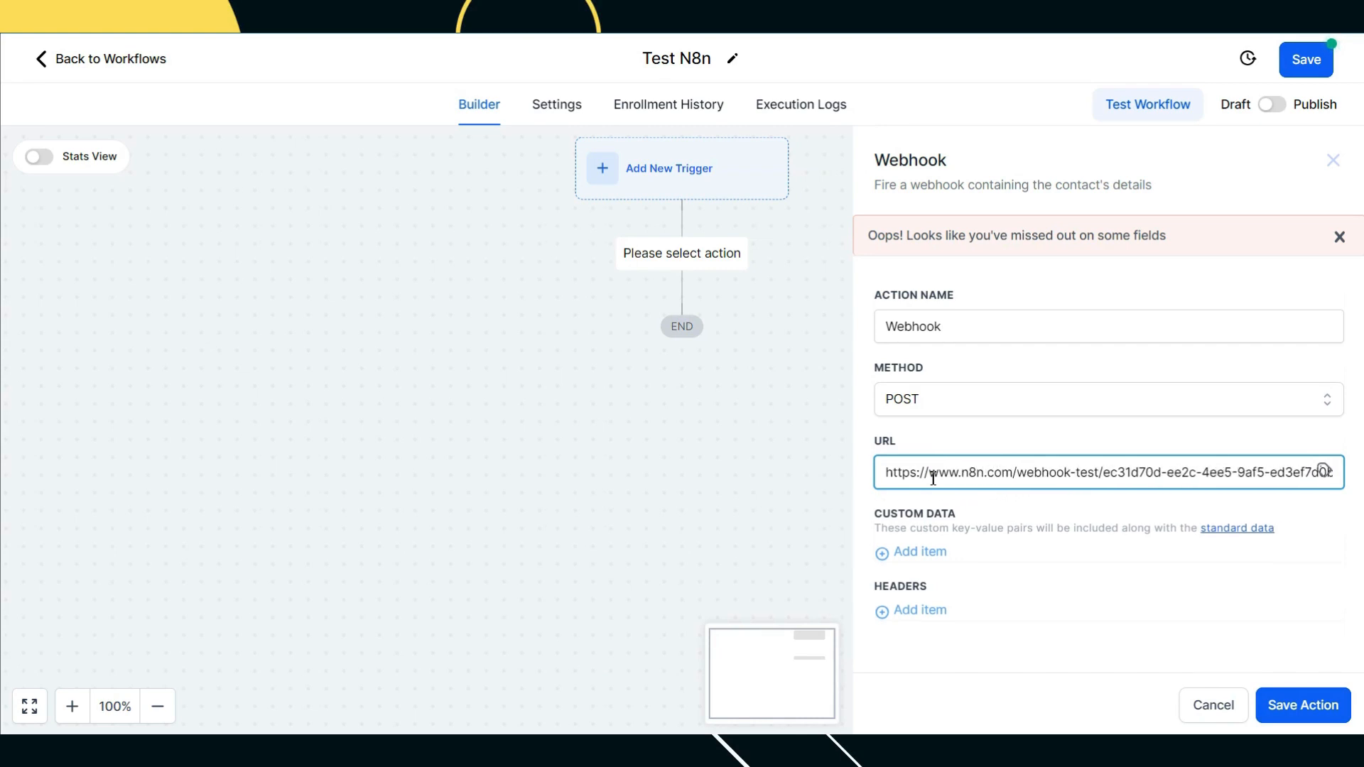
left_click(1303, 704)
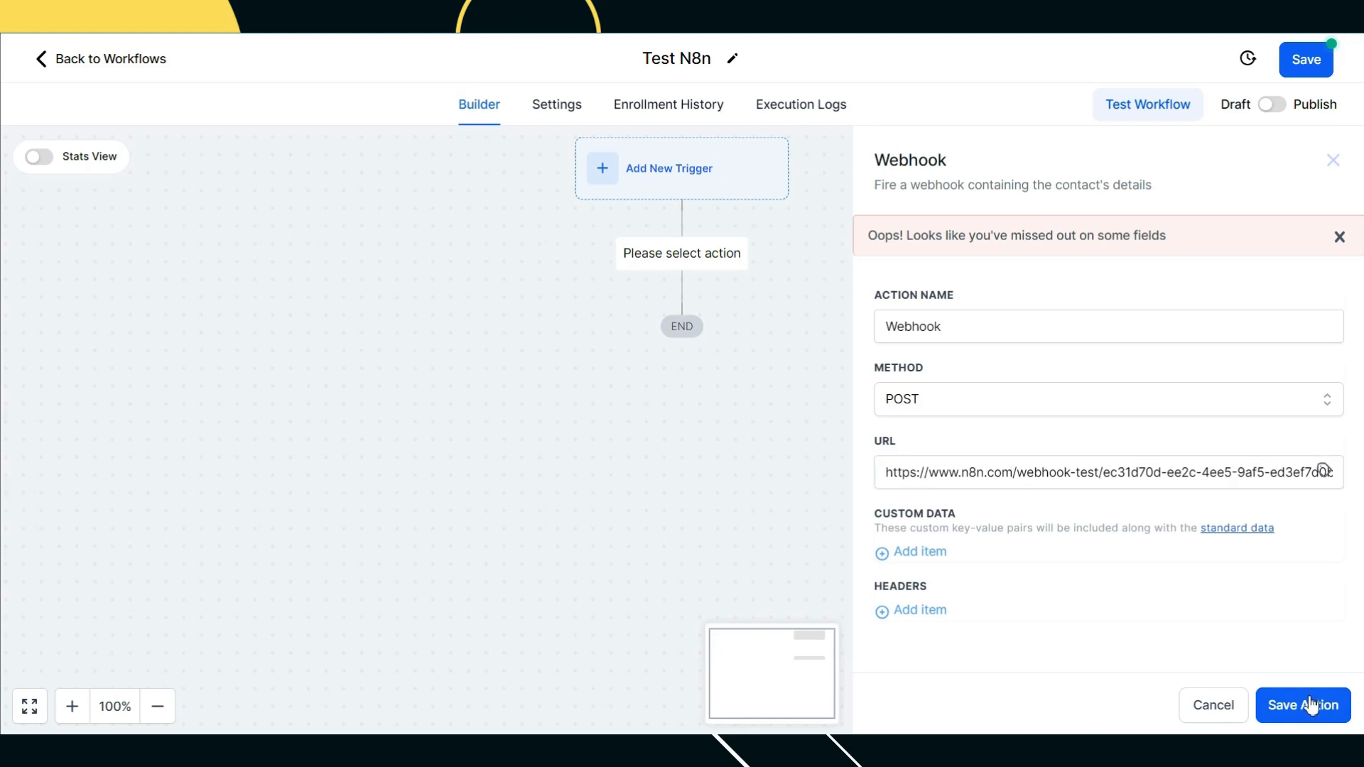
left_click(1272, 107)
left_click(1306, 59)
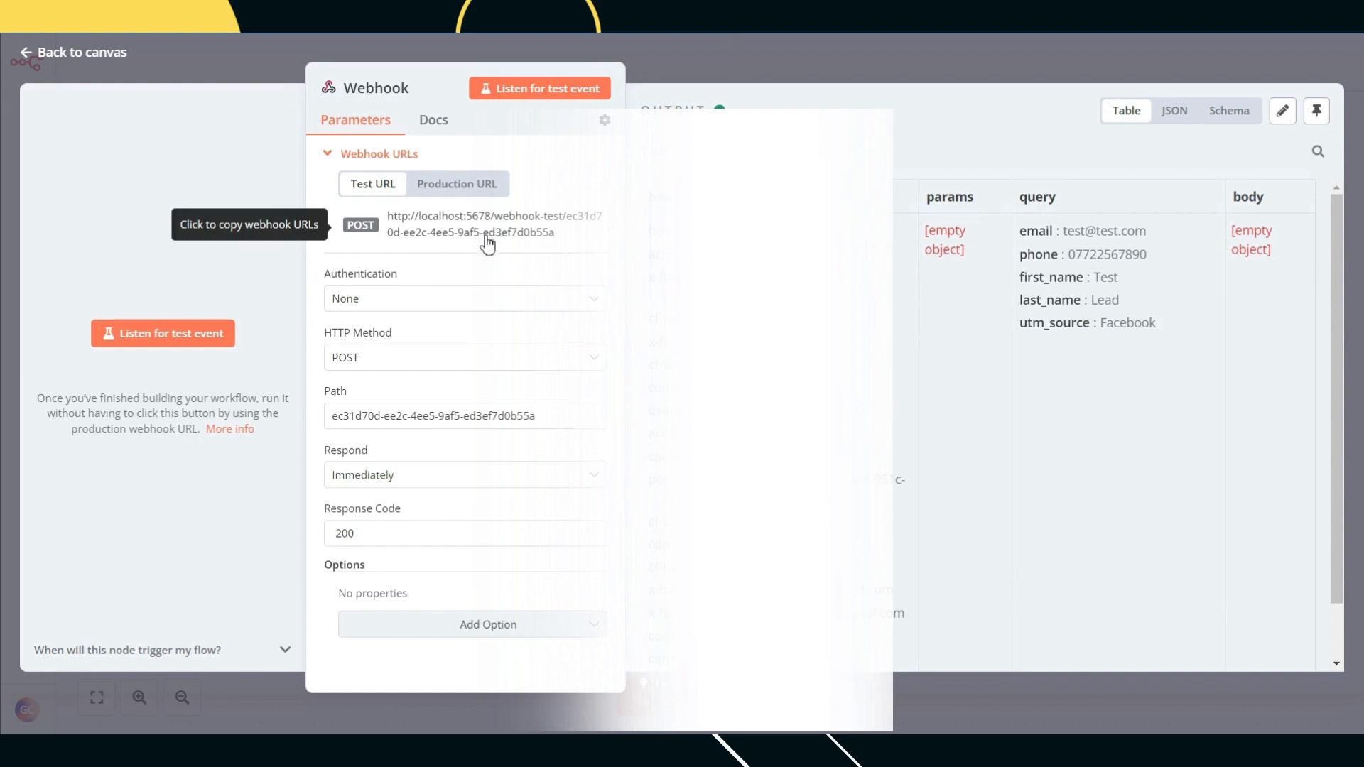
Step: Return to the n8n canvas and shift the Webhook node left
left_click(790, 63)
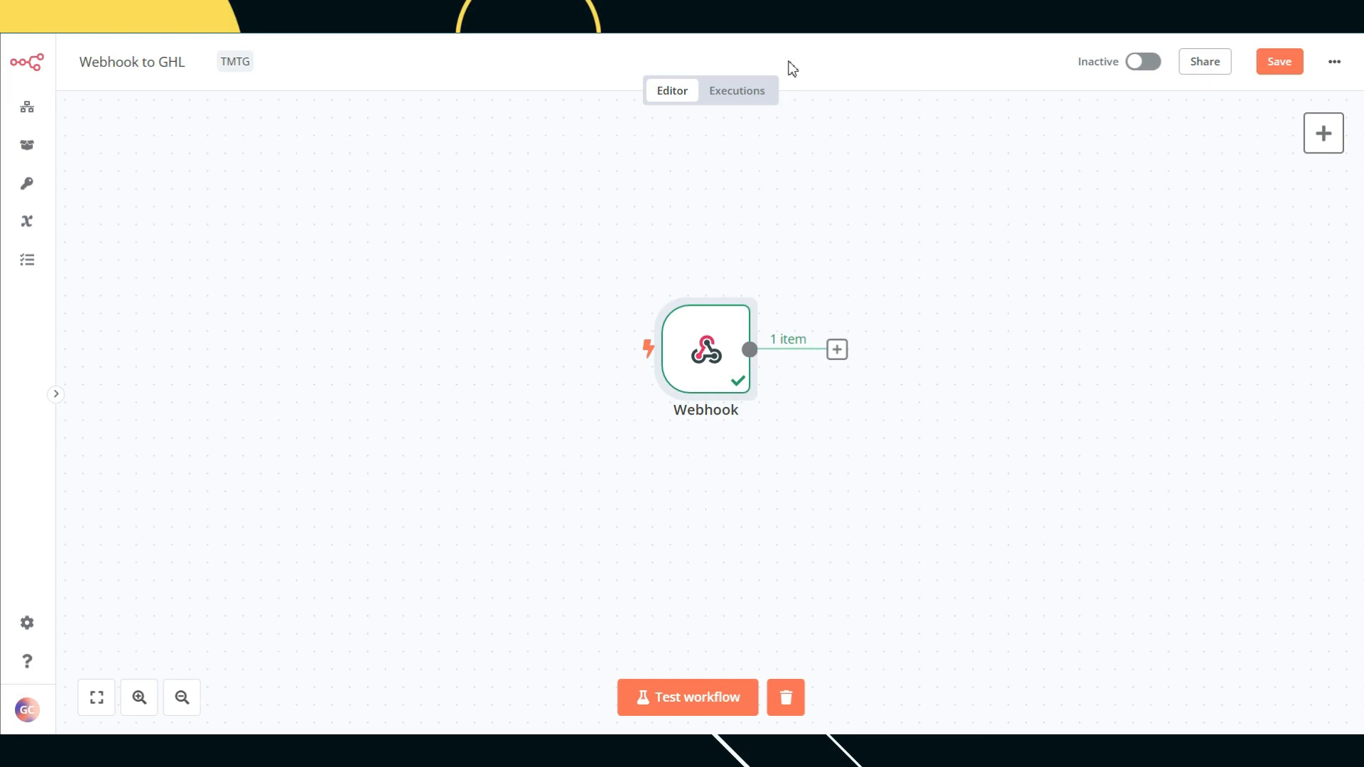
left_click_drag(645, 276, 415, 293)
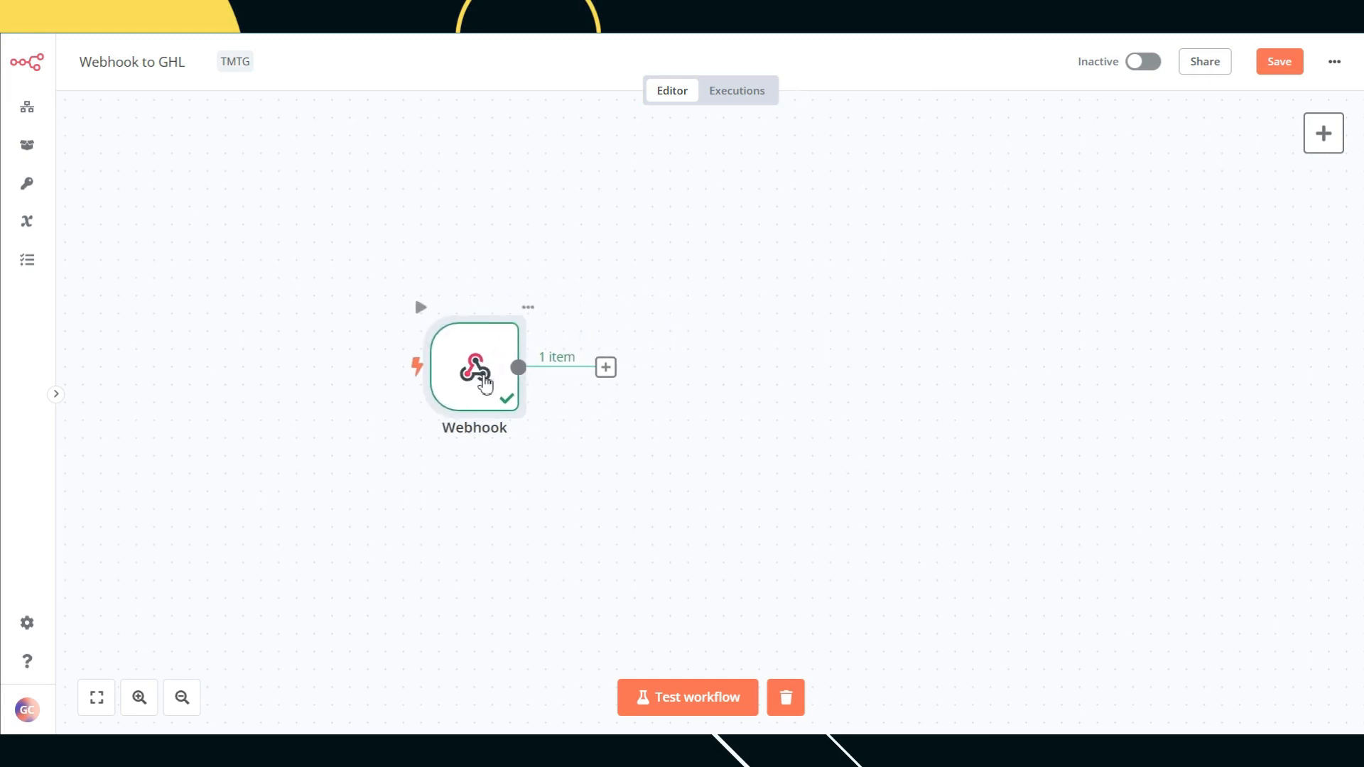
left_click(605, 367)
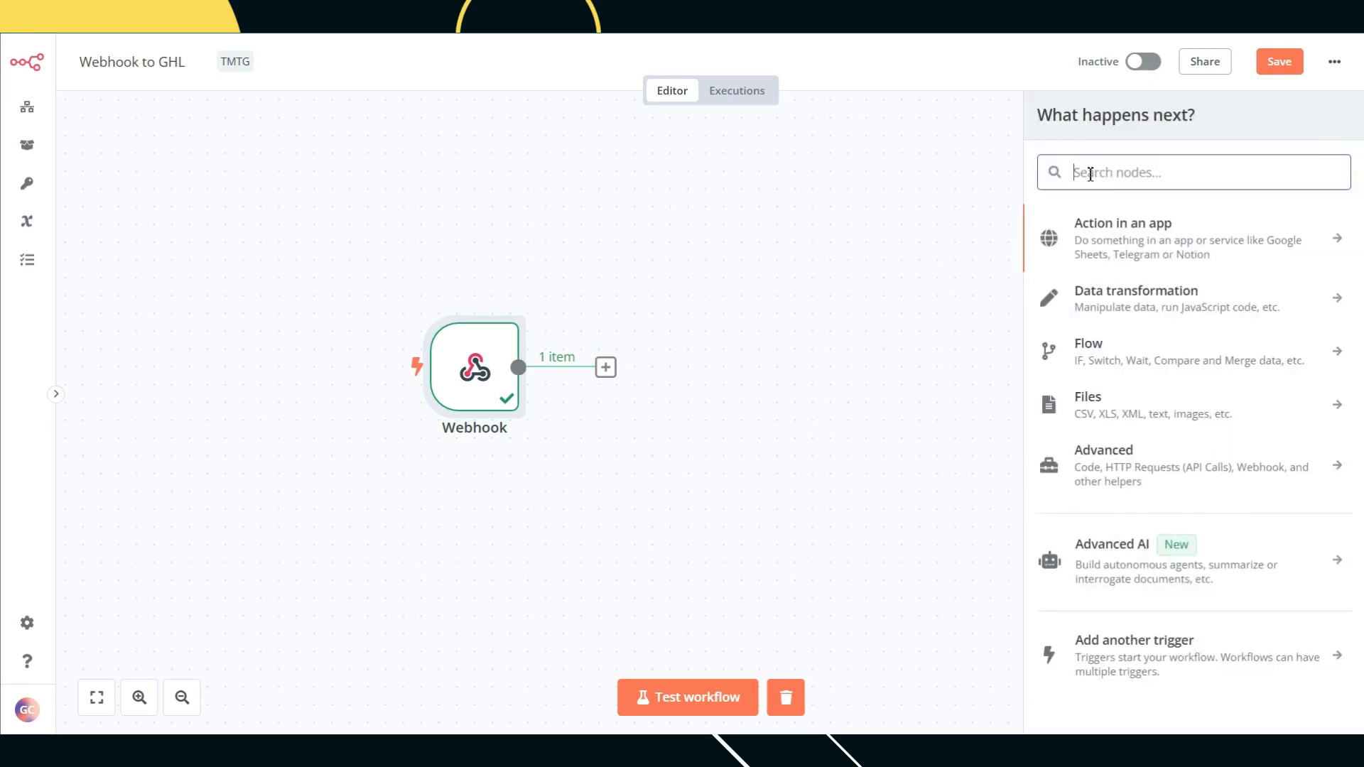
Step: Search 'htt' to insert an HTTP Request node and choose POST as its method
type("htt")
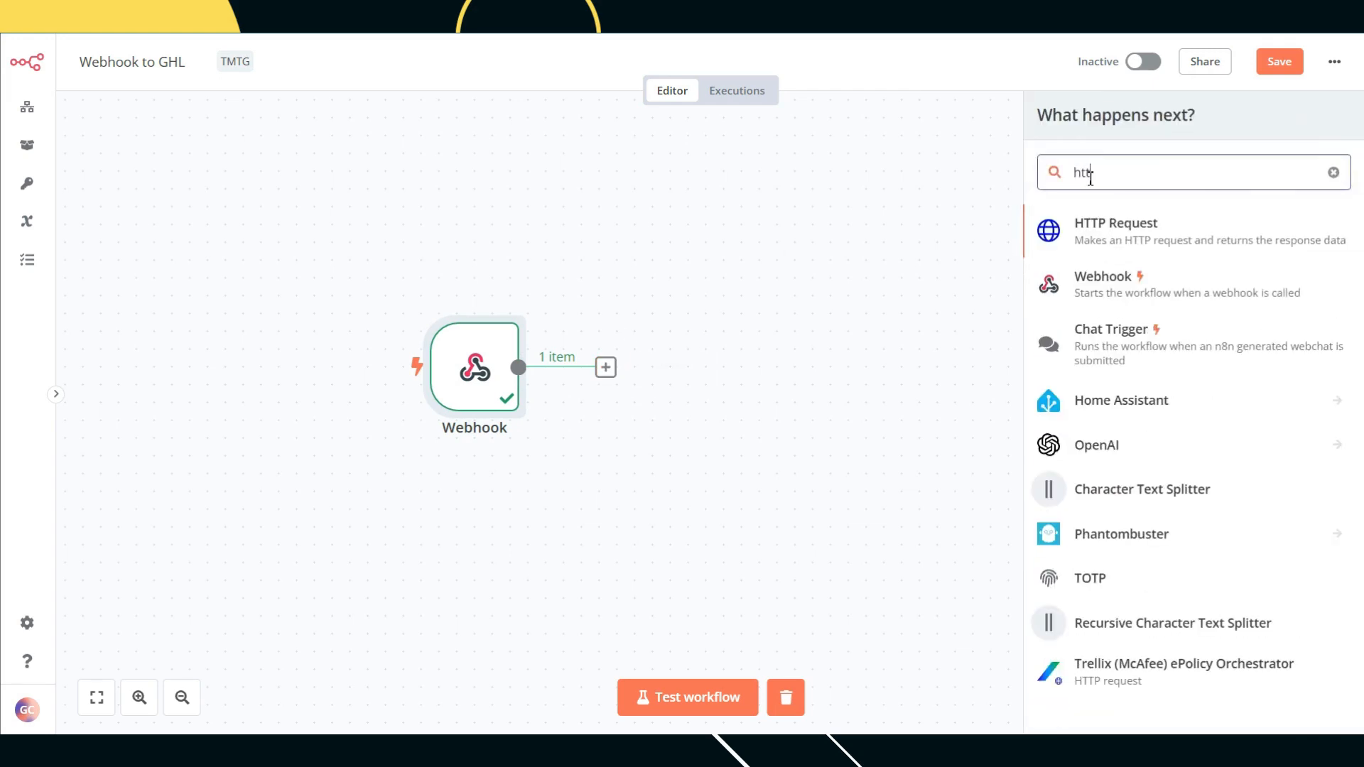
left_click(1180, 230)
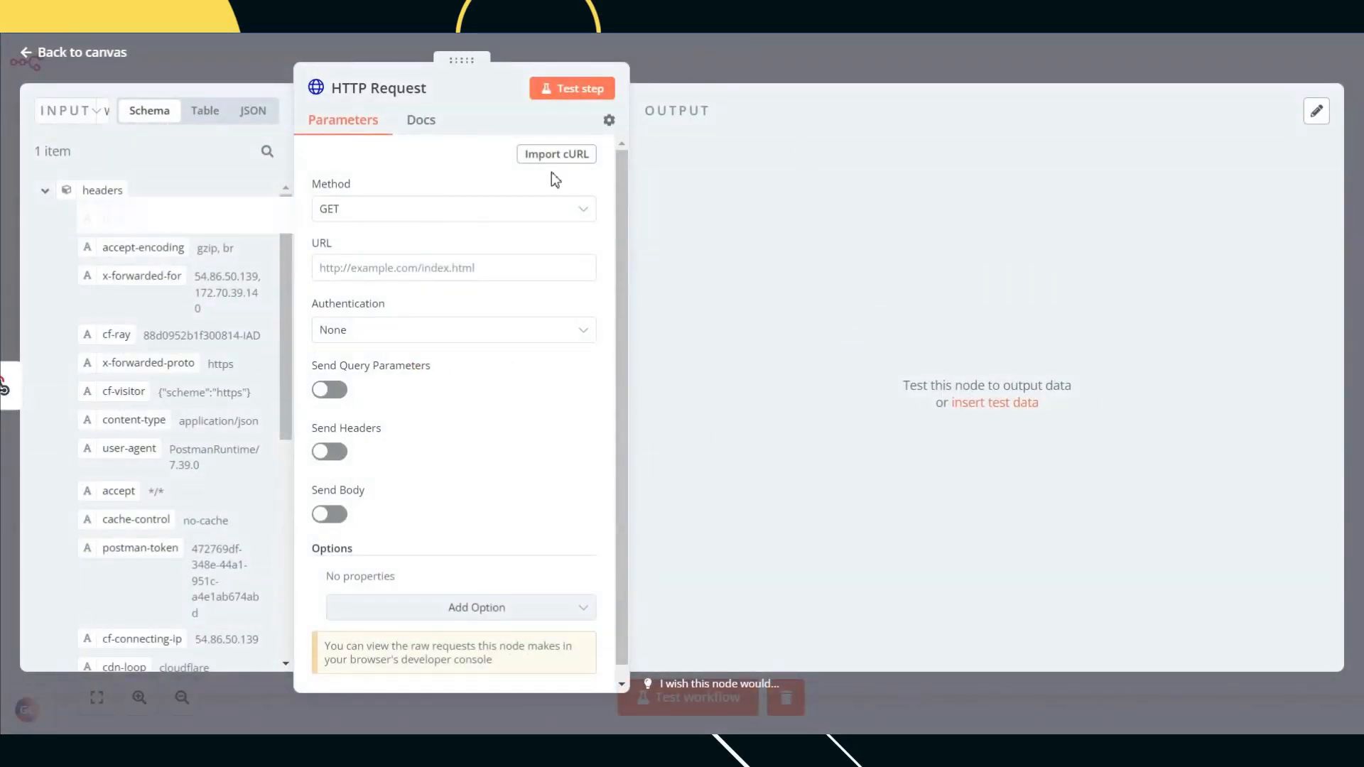
left_click(518, 208)
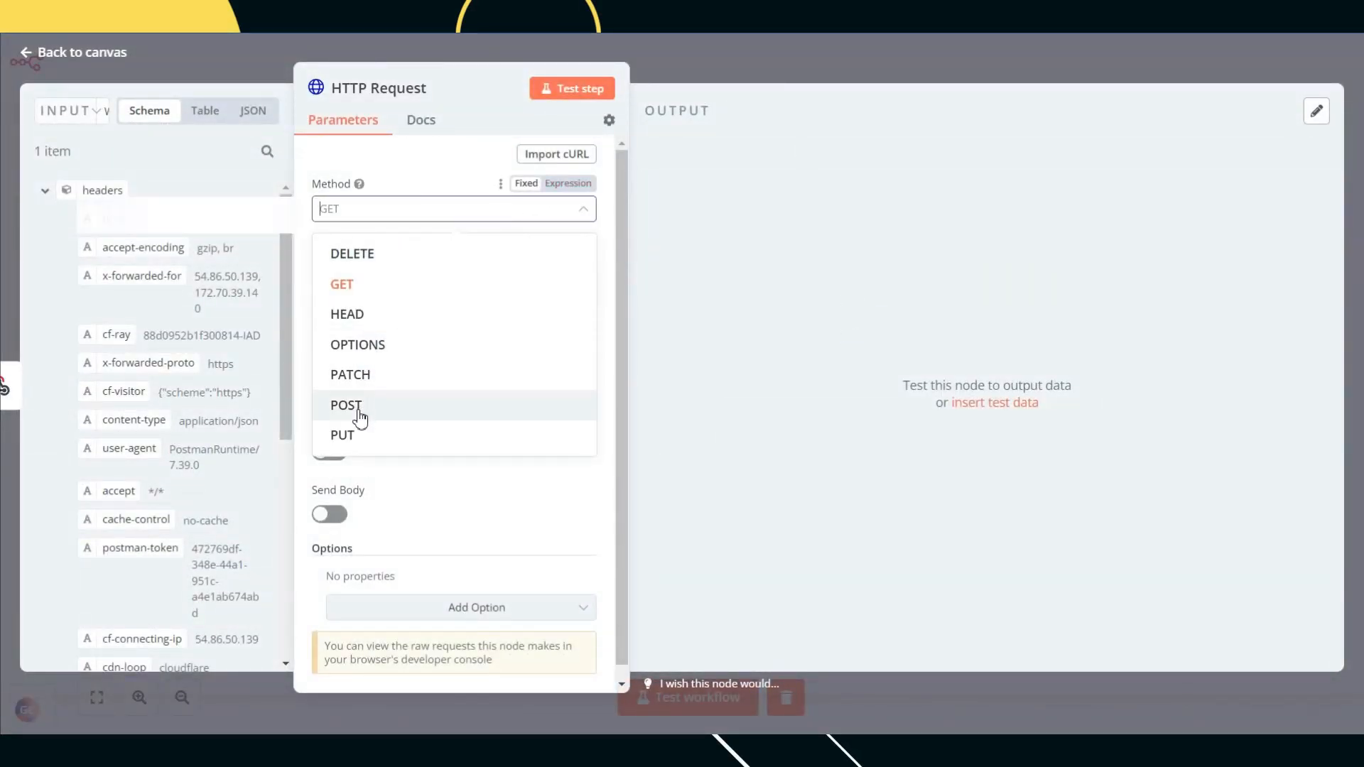
left_click(358, 408)
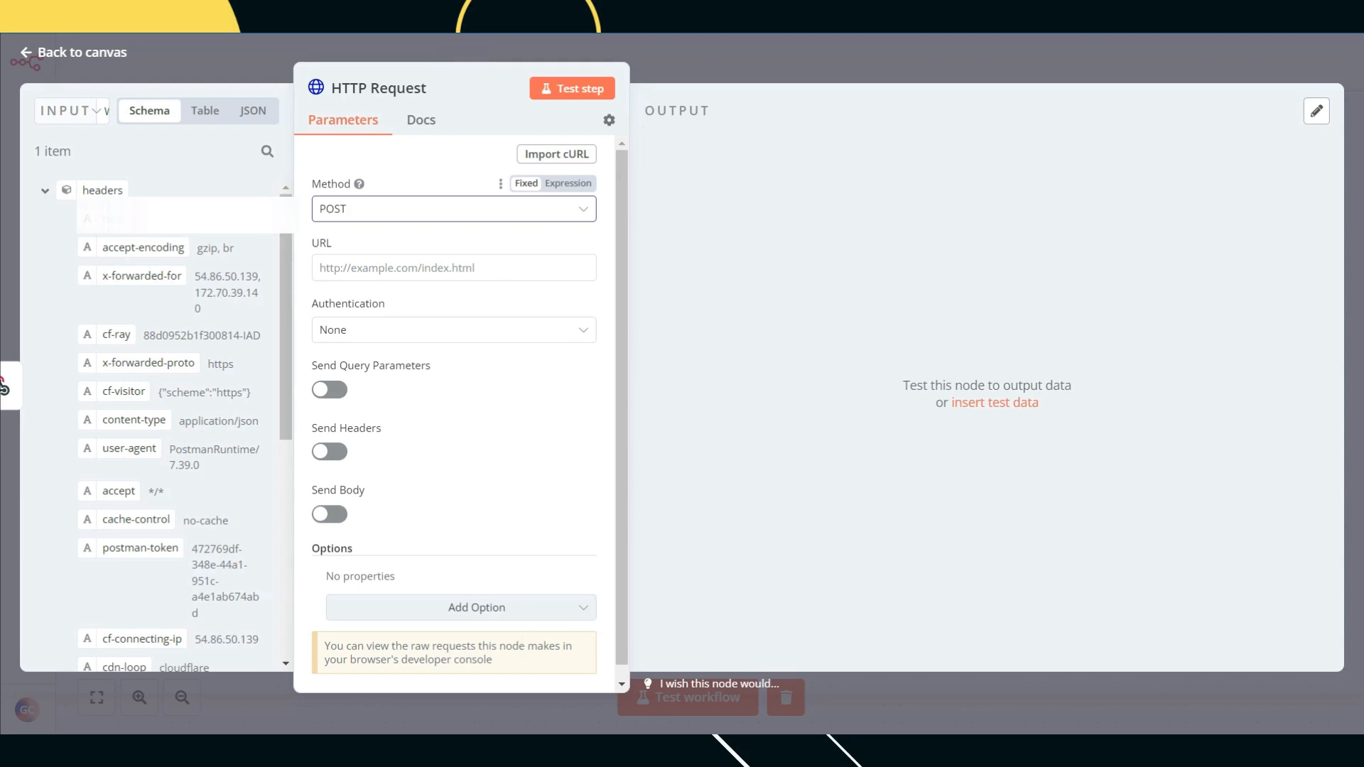
Step: Copy the GoHighLevel contacts posting URL from the API notes in Notepad
key("alt+Tab")
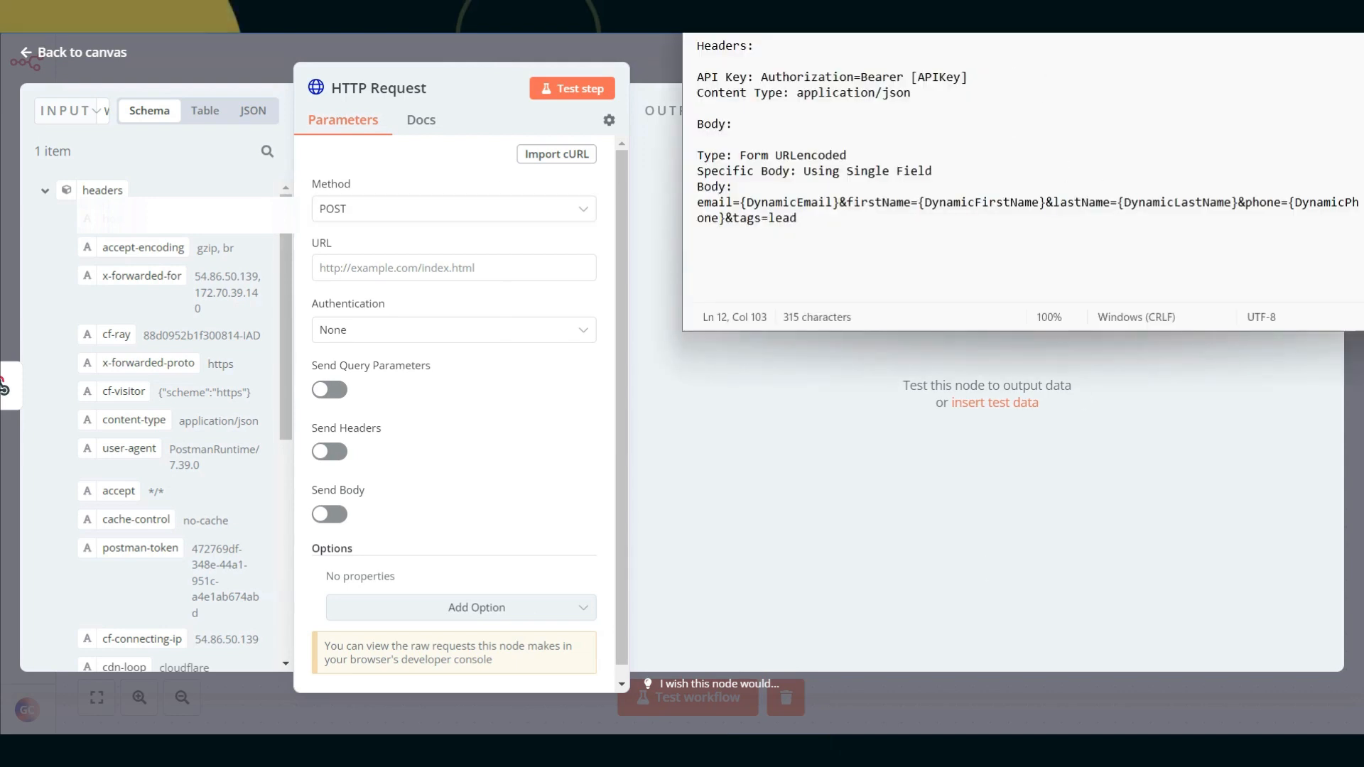
left_click_drag(1065, 2, 1020, 19)
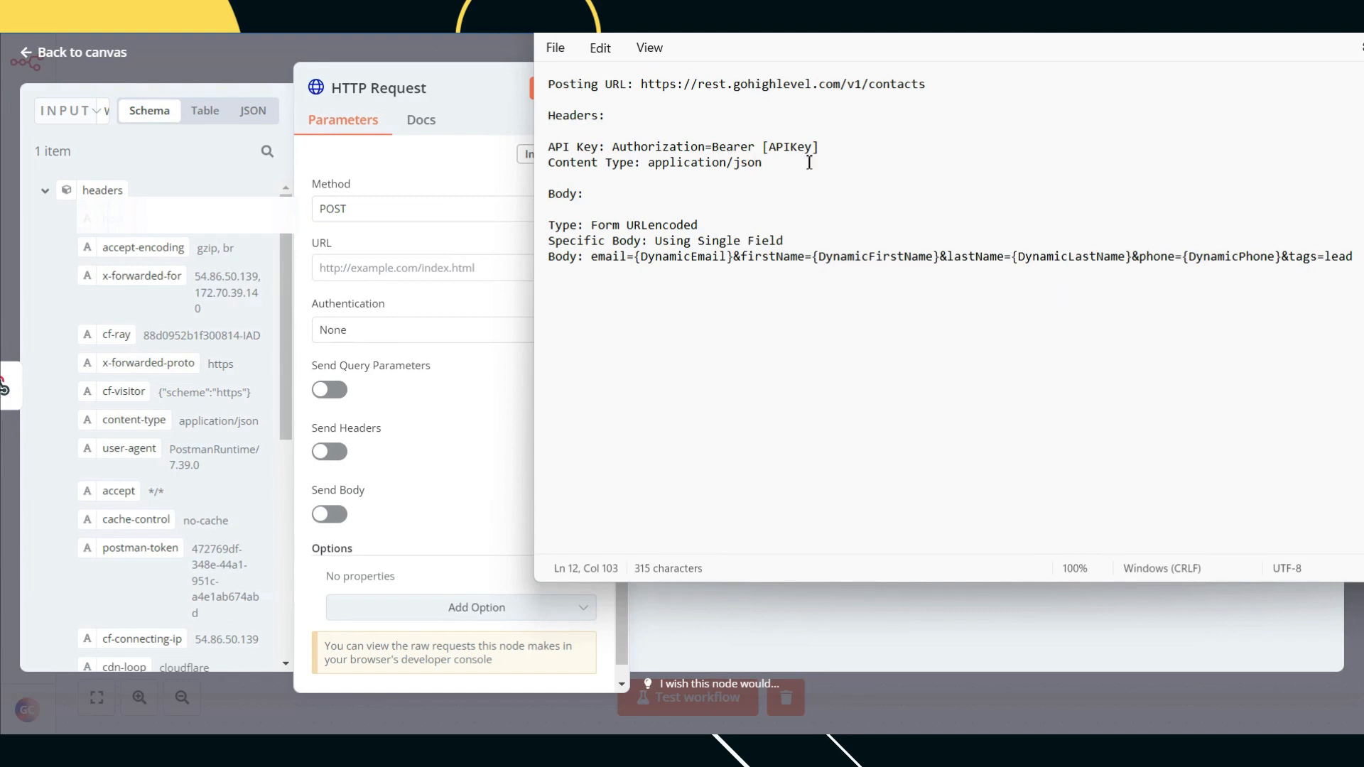
left_click_drag(927, 91, 642, 91)
key("ctrl+c")
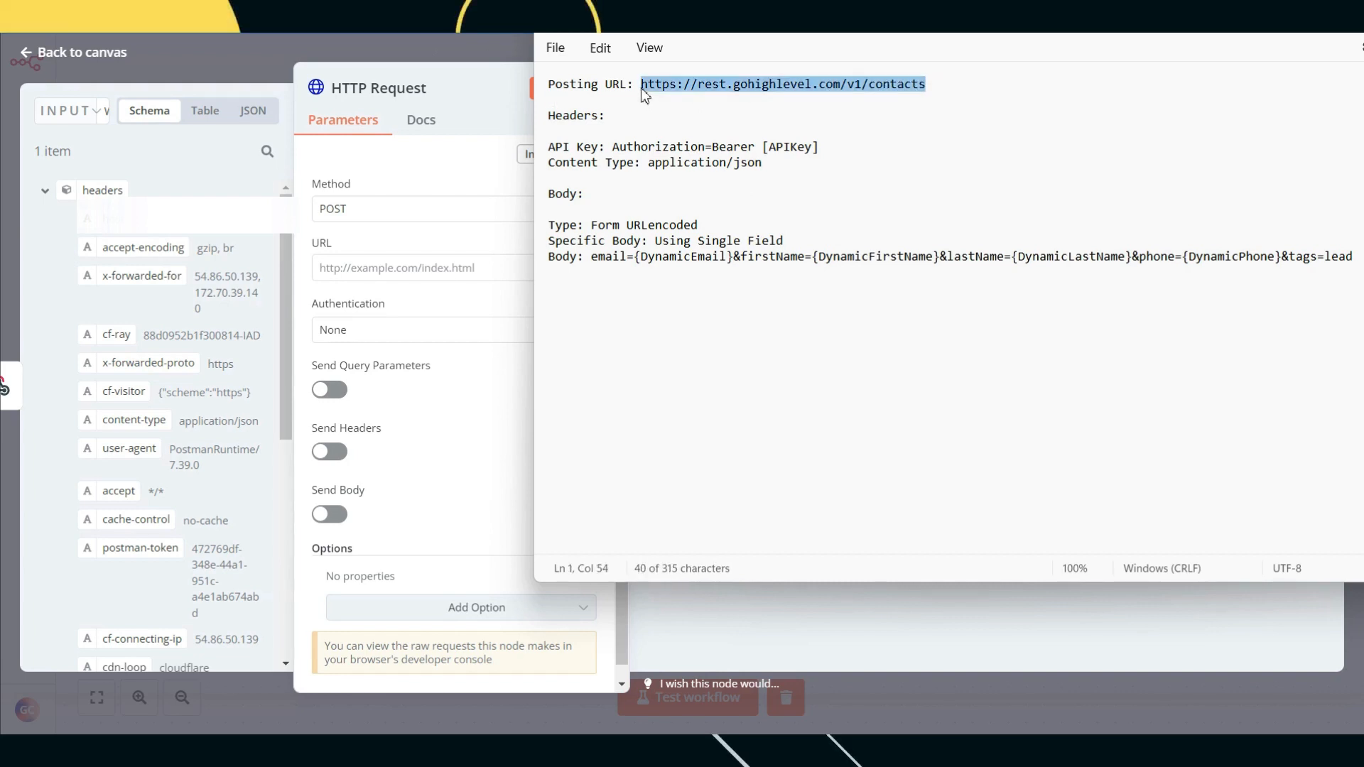
left_click(757, 660)
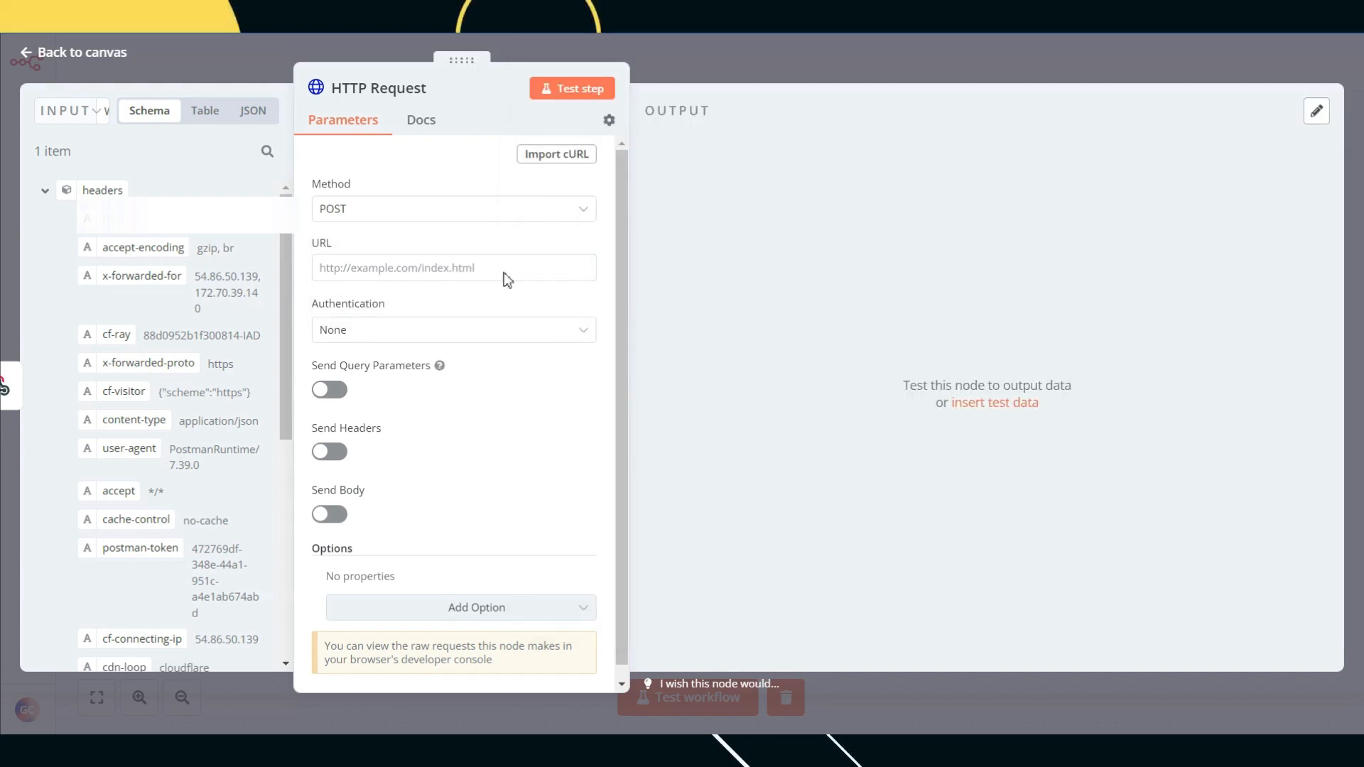
Step: Paste the GoHighLevel contacts URL as the request URL, keeping authentication None
left_click(433, 271)
key("ctrl+v")
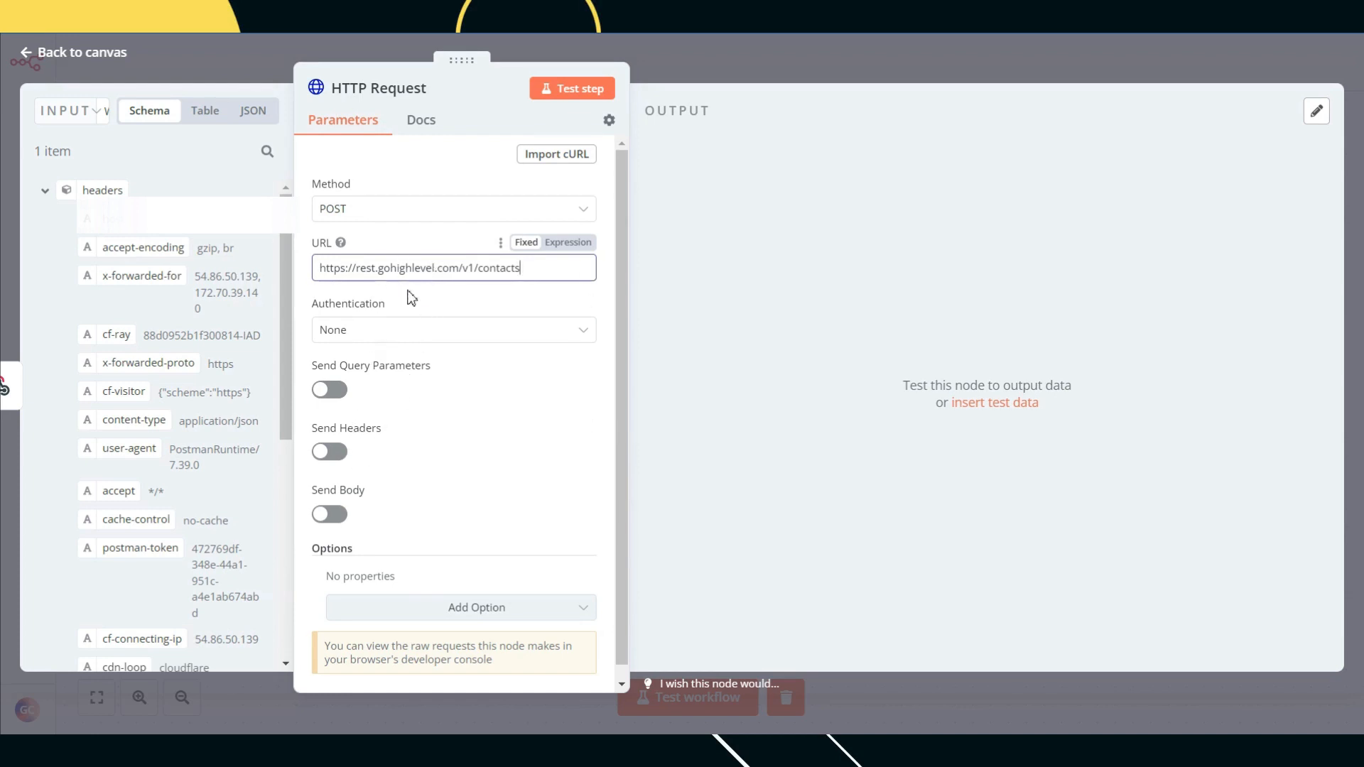
scroll(411, 296, "down", 1)
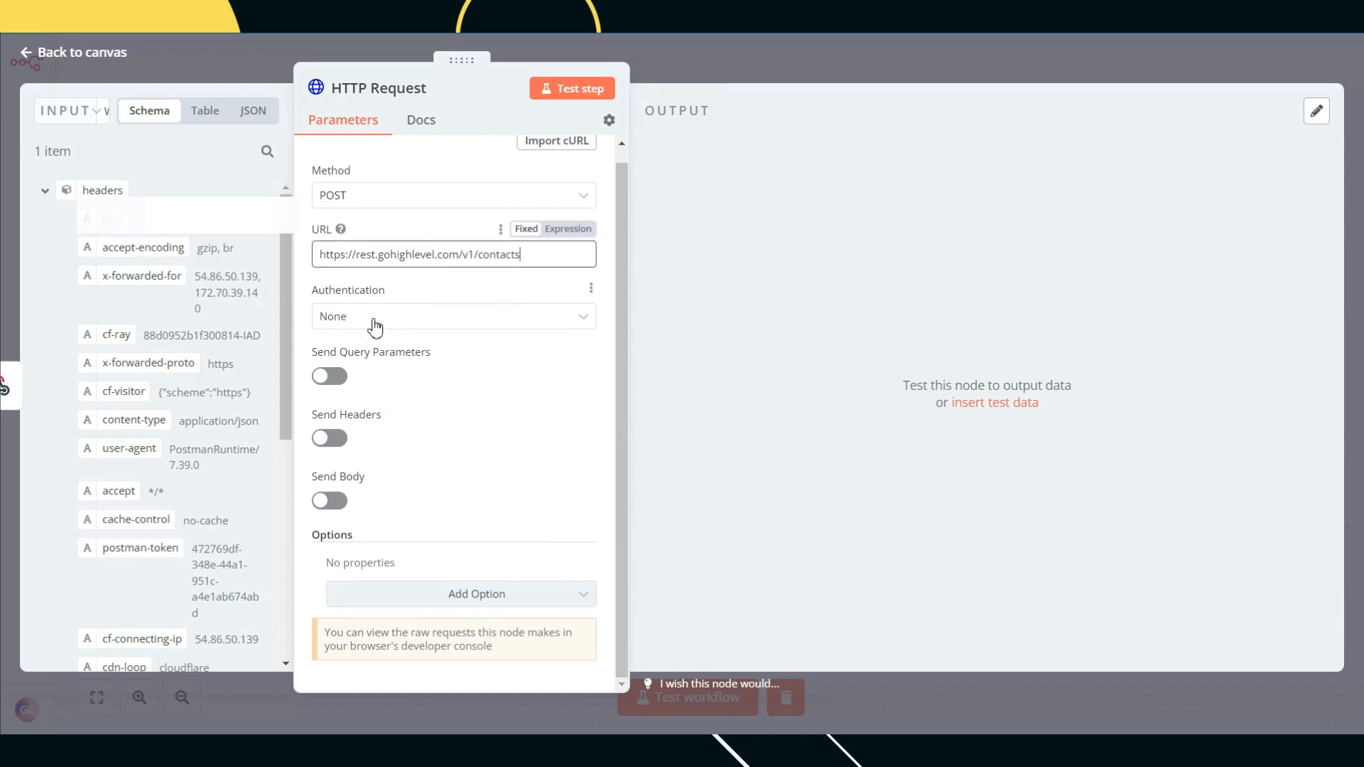
left_click(387, 330)
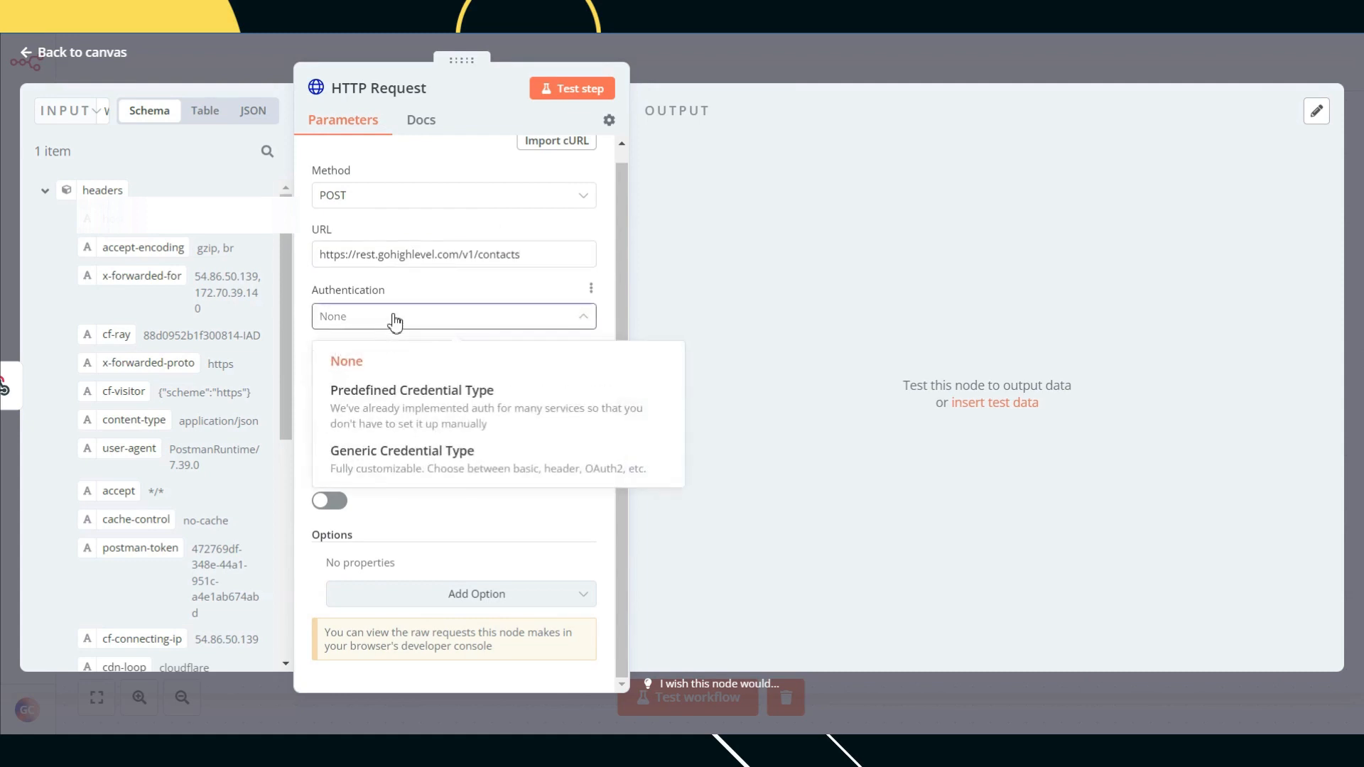
left_click(412, 311)
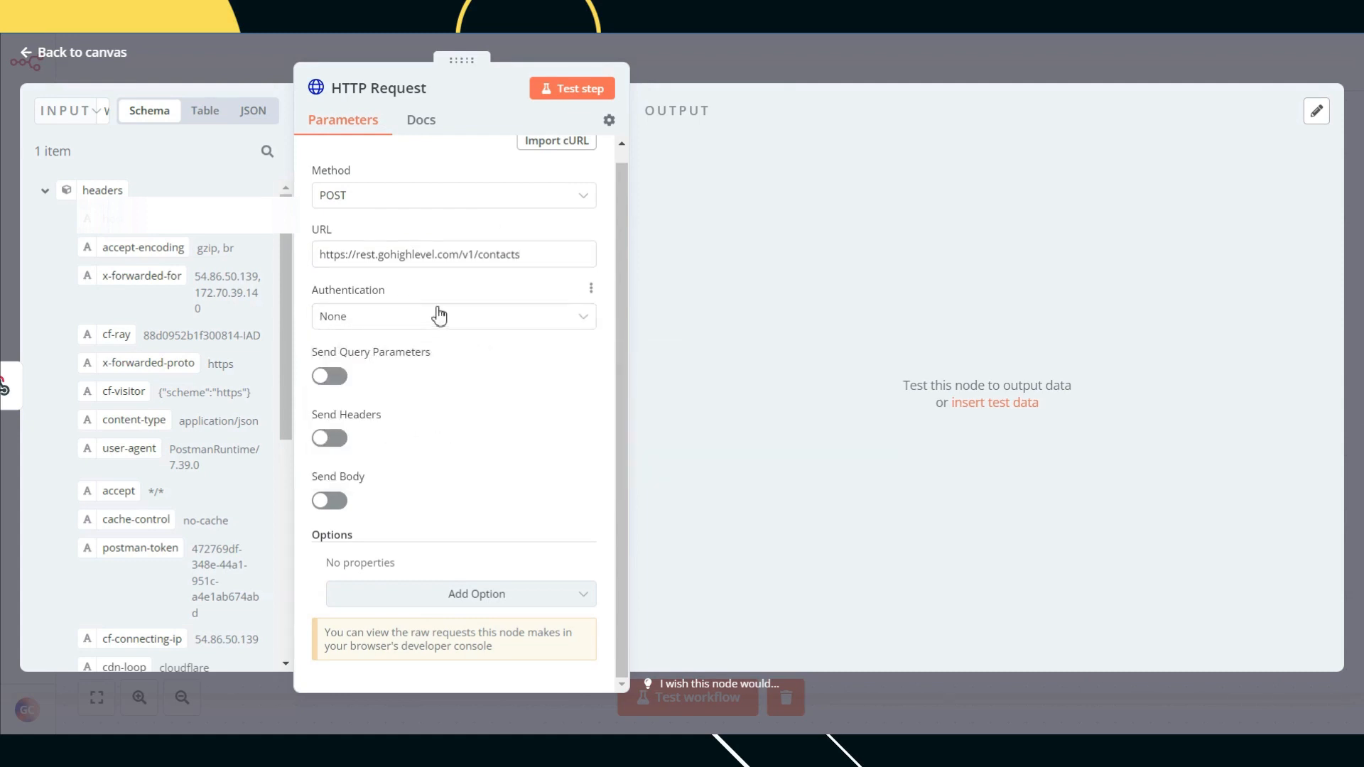
Step: Turn on headers specified using fields and add Content-Type: application/json
left_click(338, 438)
scroll(565, 401, "down", 3)
left_click(469, 414)
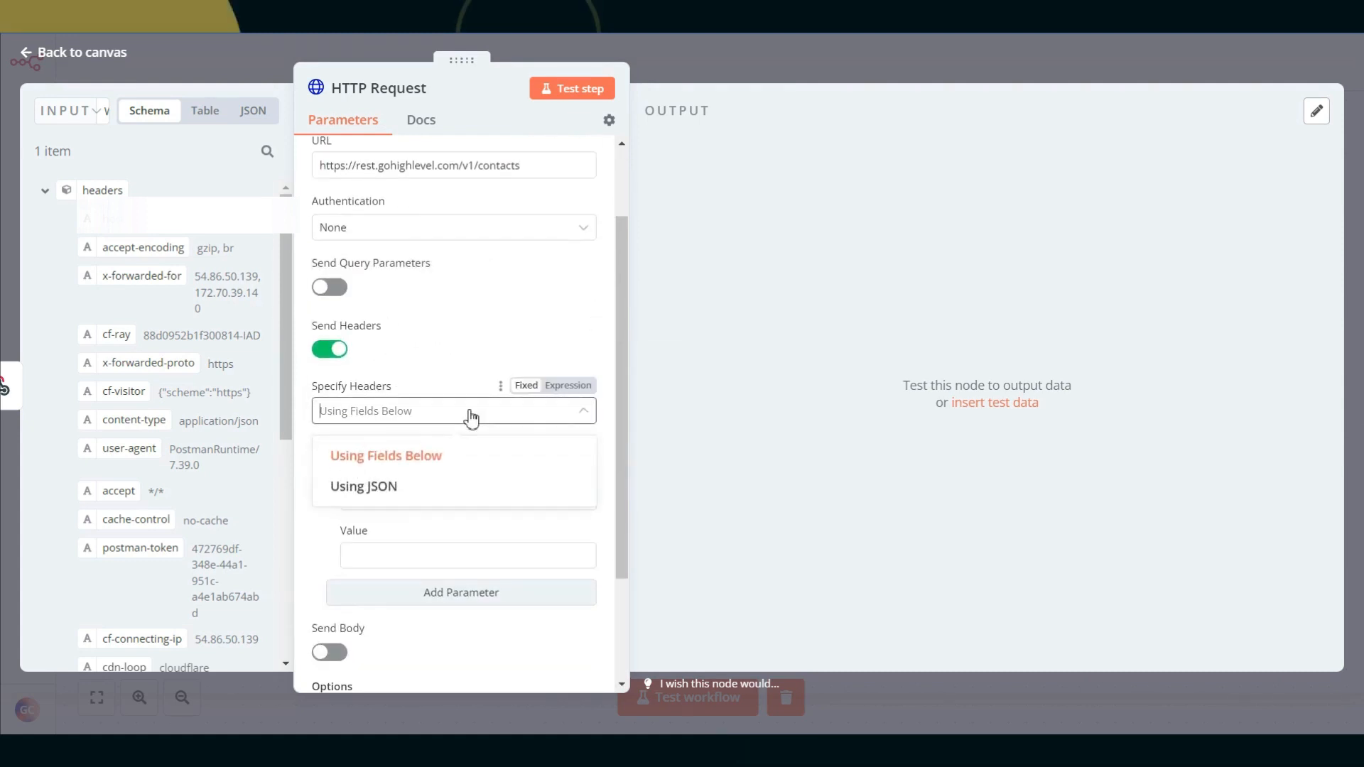
left_click(389, 488)
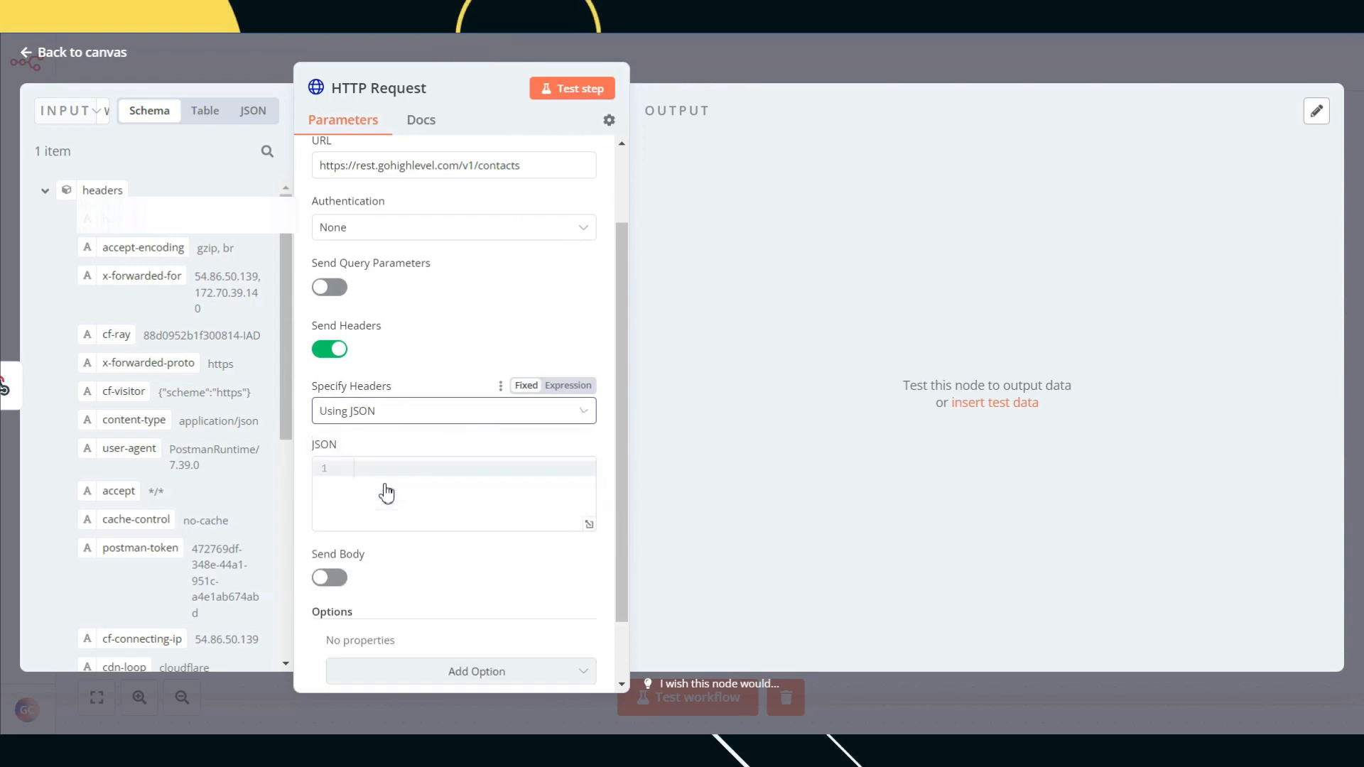
left_click(395, 420)
left_click(386, 453)
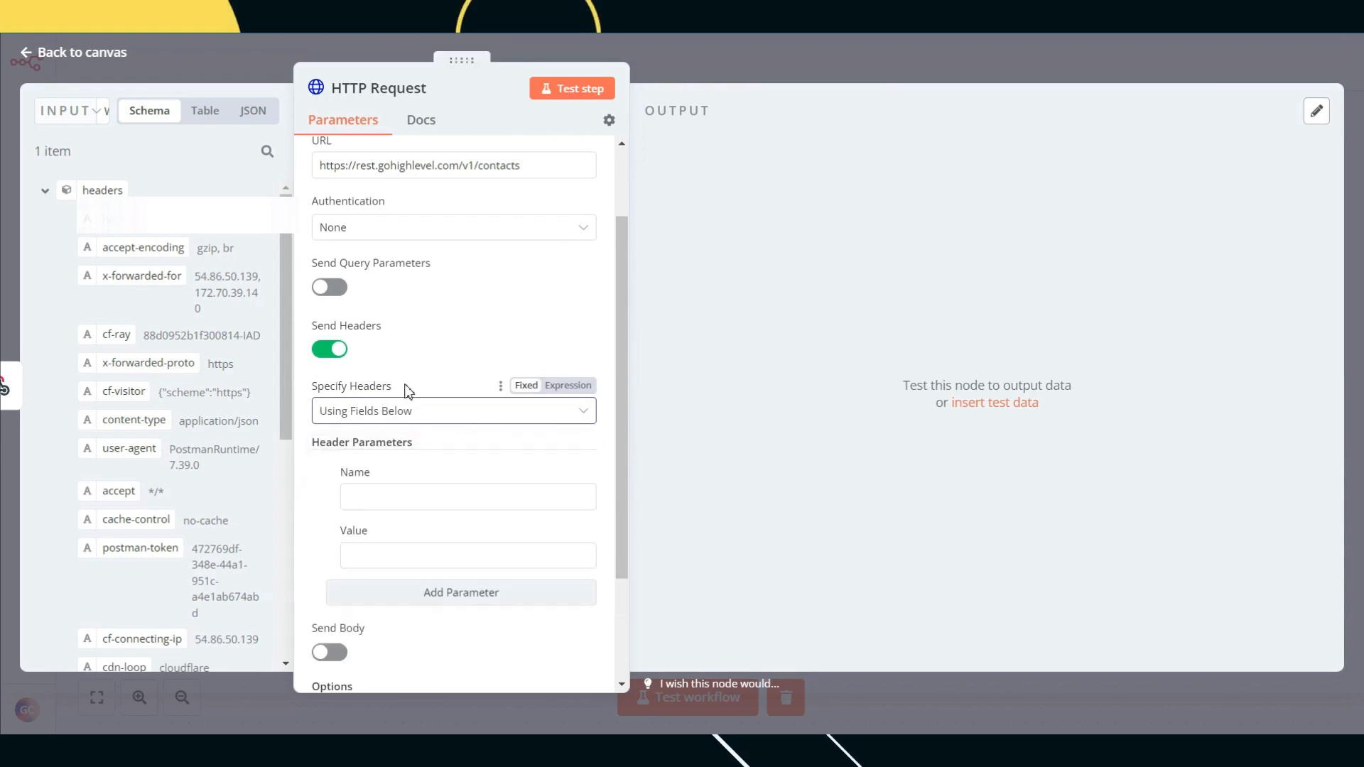
left_click(385, 495)
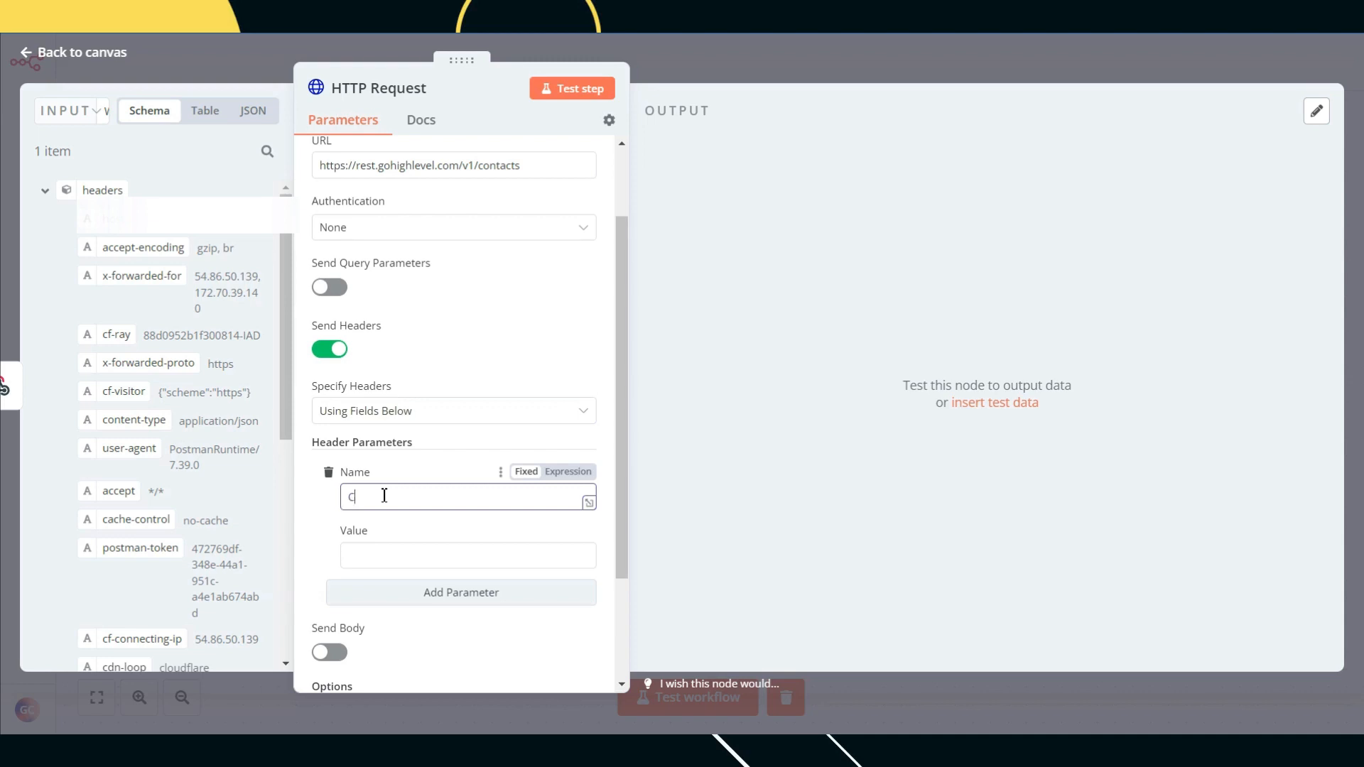
type("omn")
type("en")
type("t-Type")
left_click(394, 556)
type("application/")
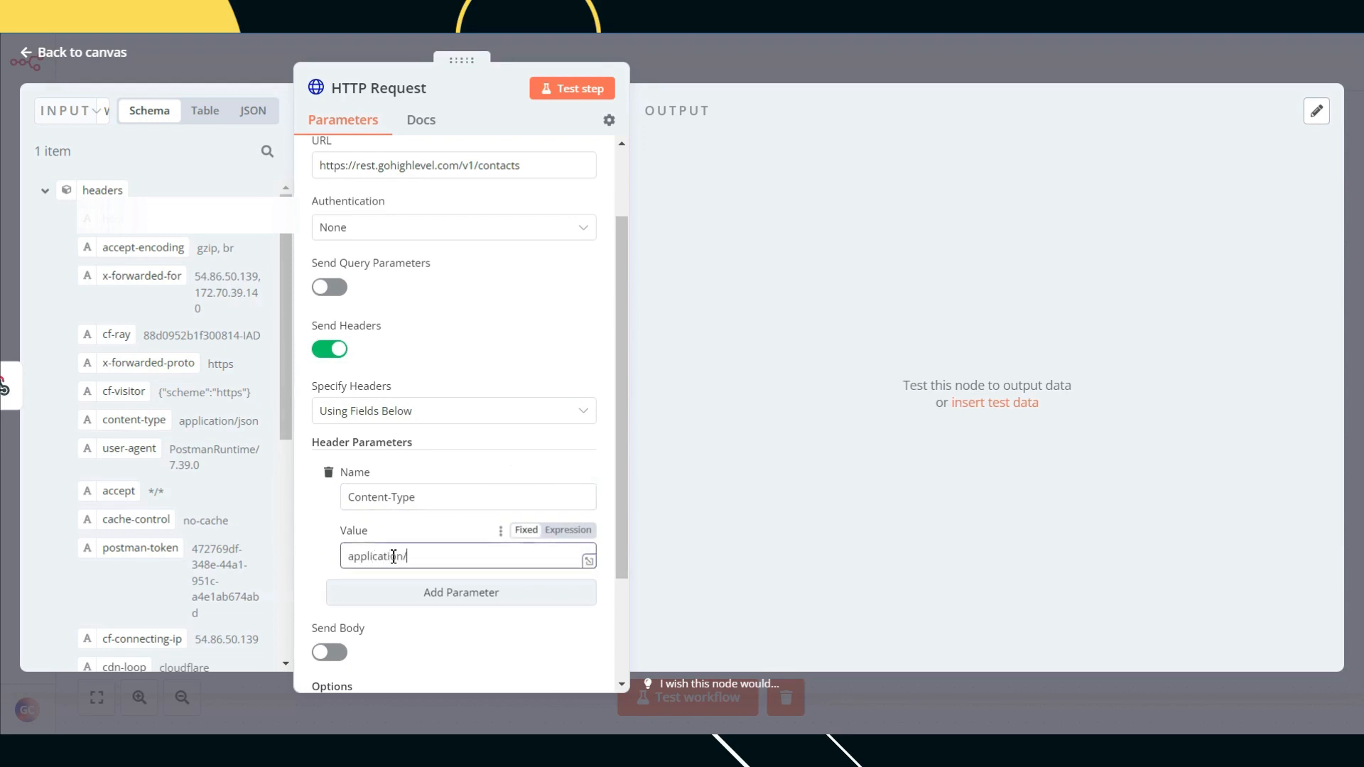
type("json")
scroll(469, 356, "down", 1)
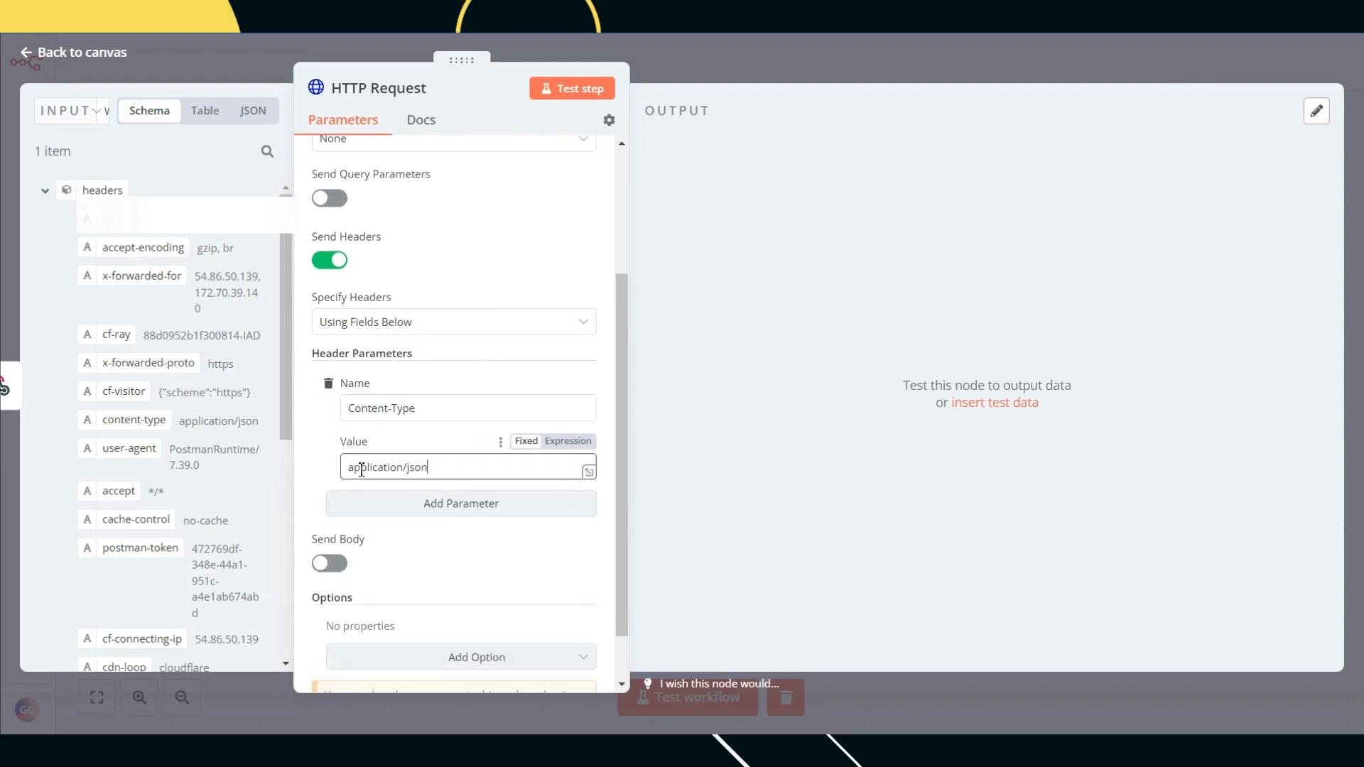
Step: Add a second header named Authorization and begin its Bearer value
left_click(409, 509)
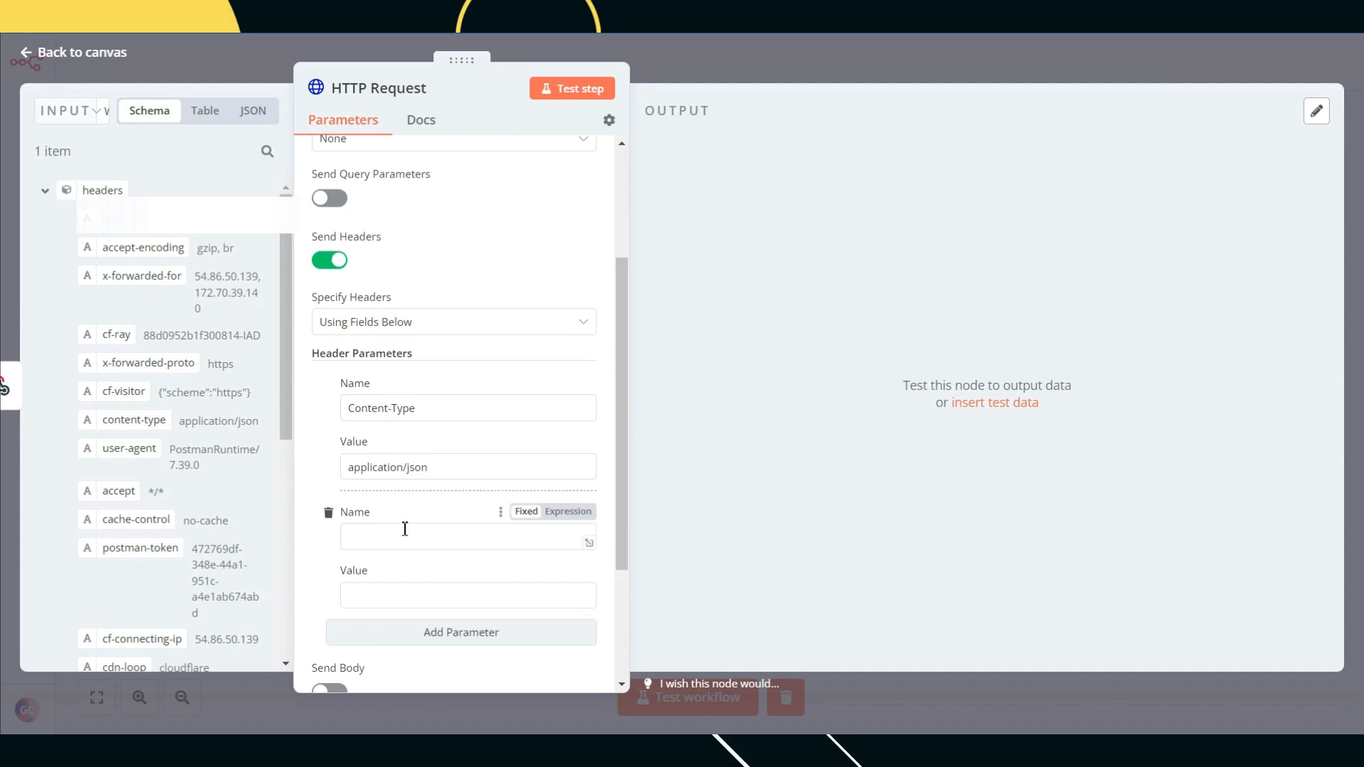
left_click(405, 529)
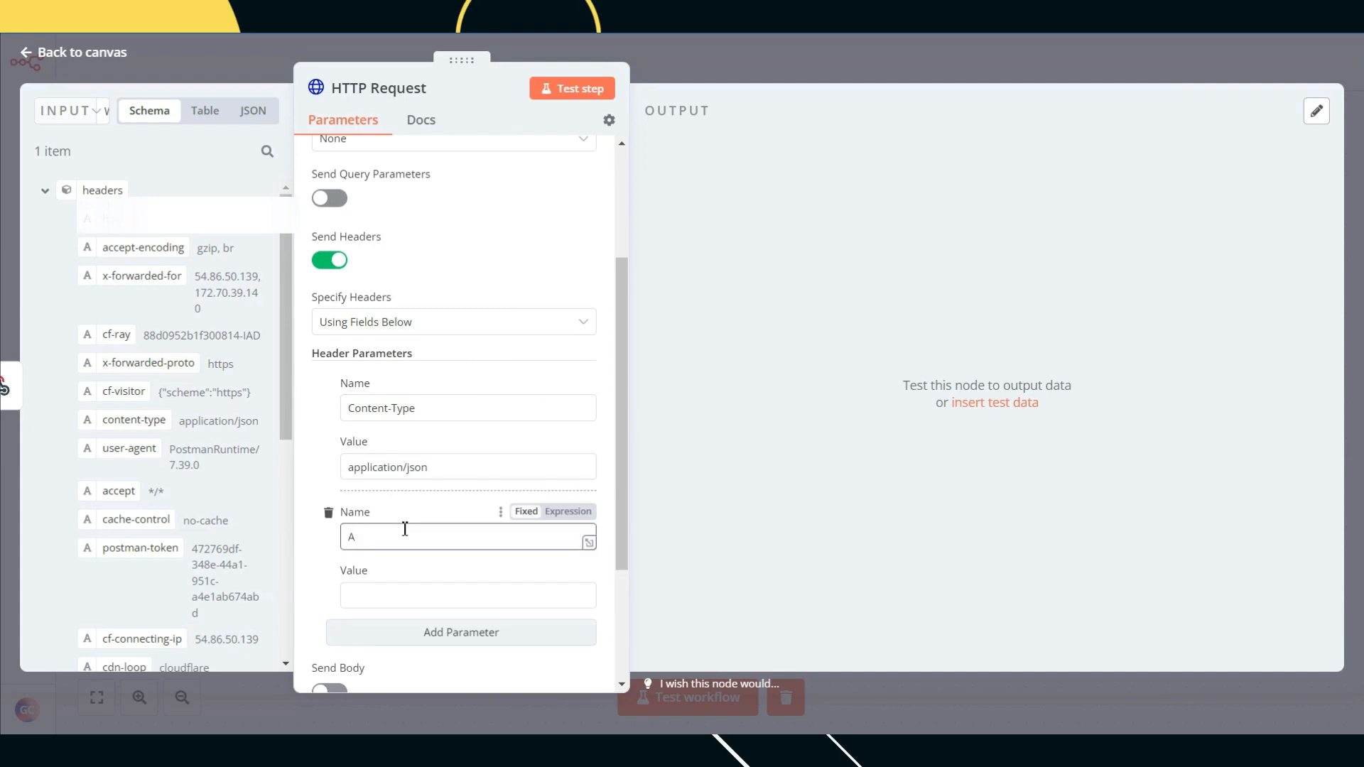
type("Authorization")
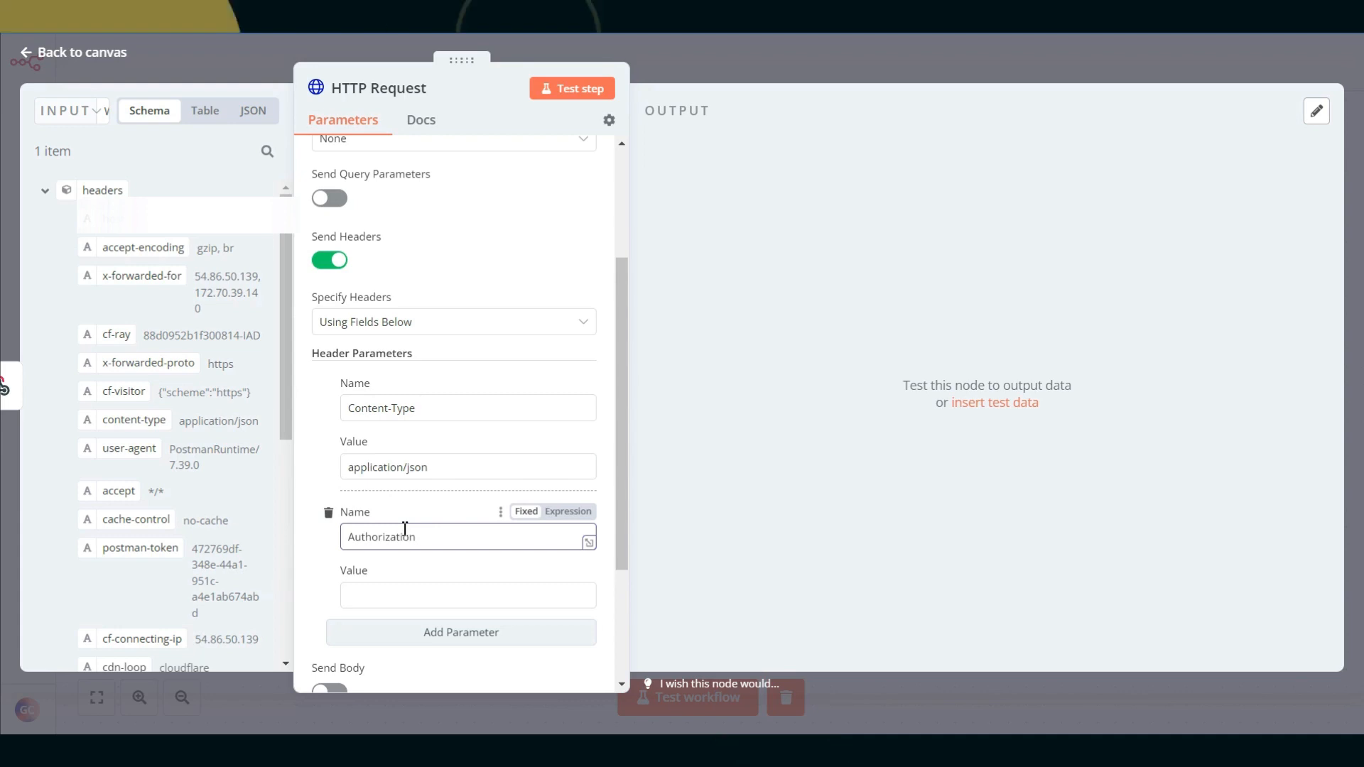
left_click_drag(416, 538, 365, 541)
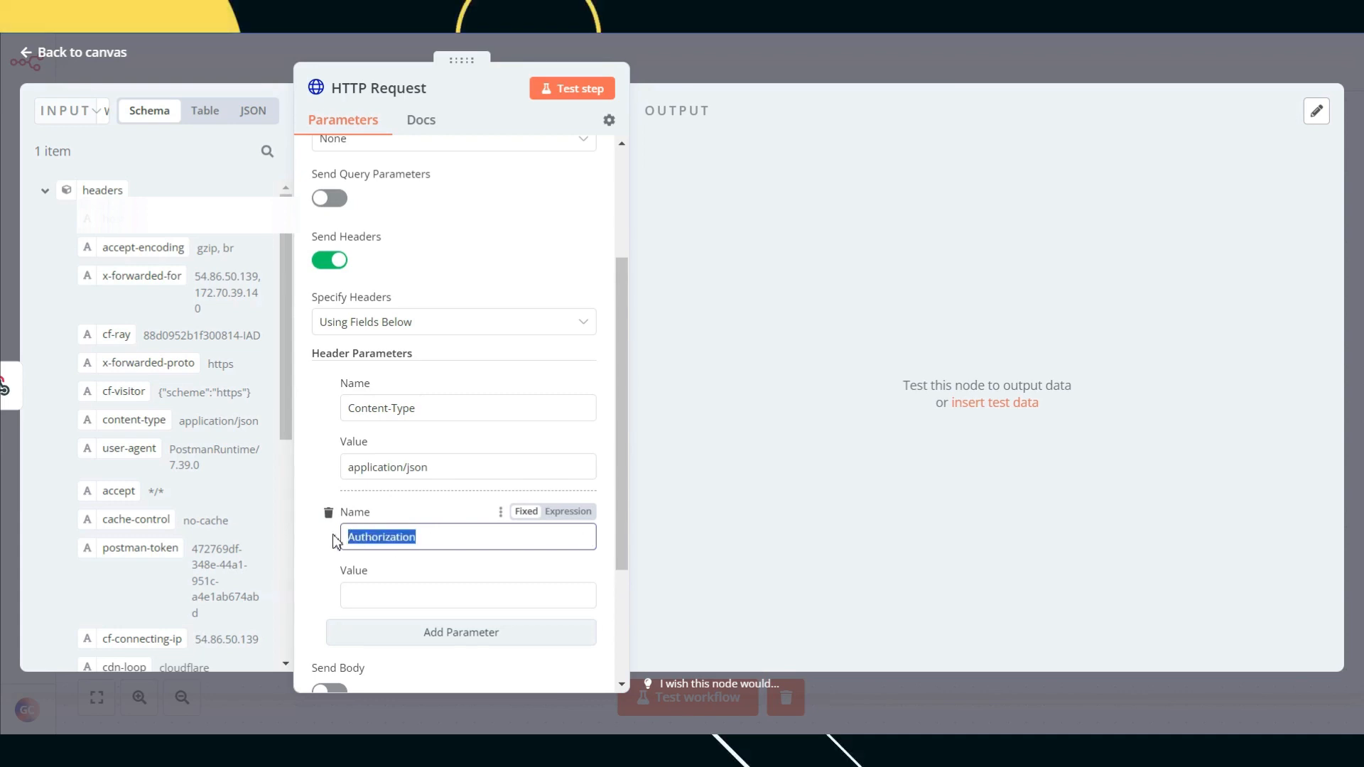
type("api_key")
key("ctrl+a")
type("A")
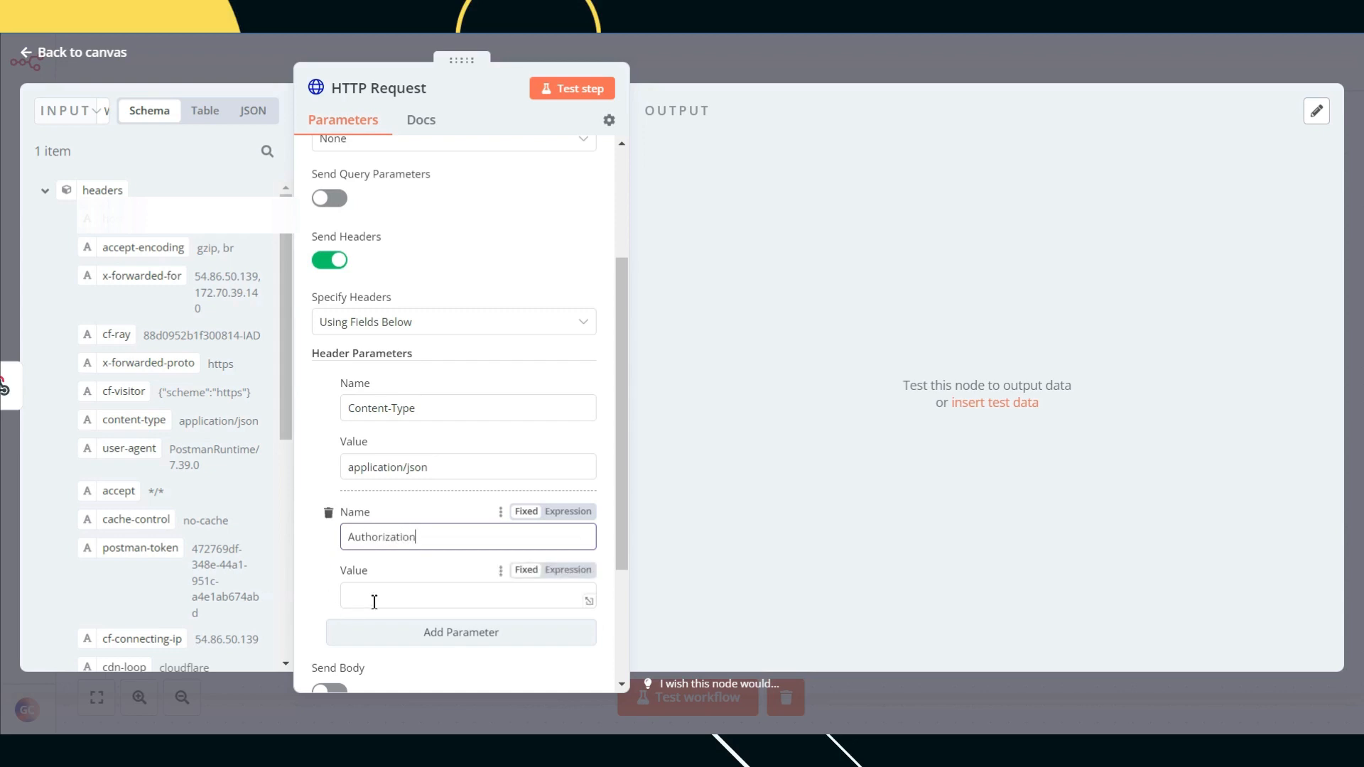
left_click(375, 599)
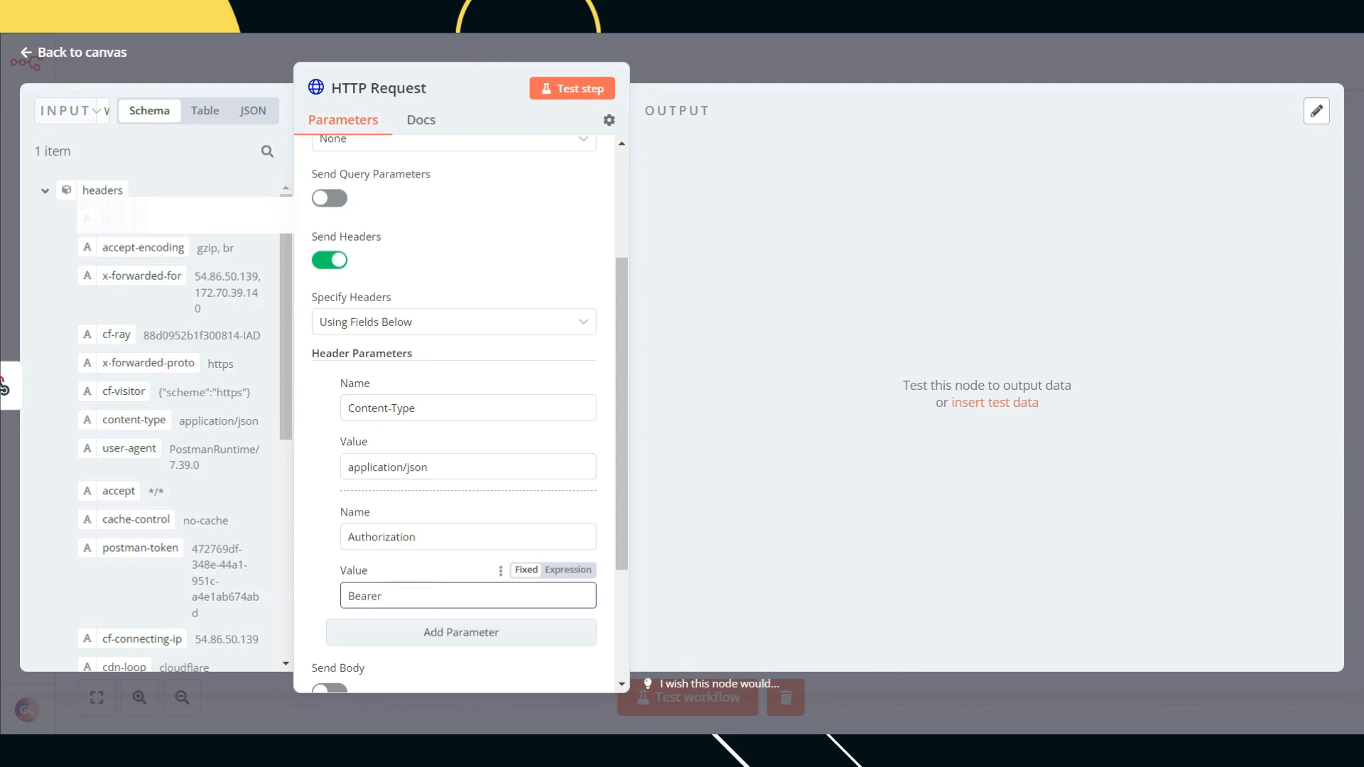
key("alt+Tab")
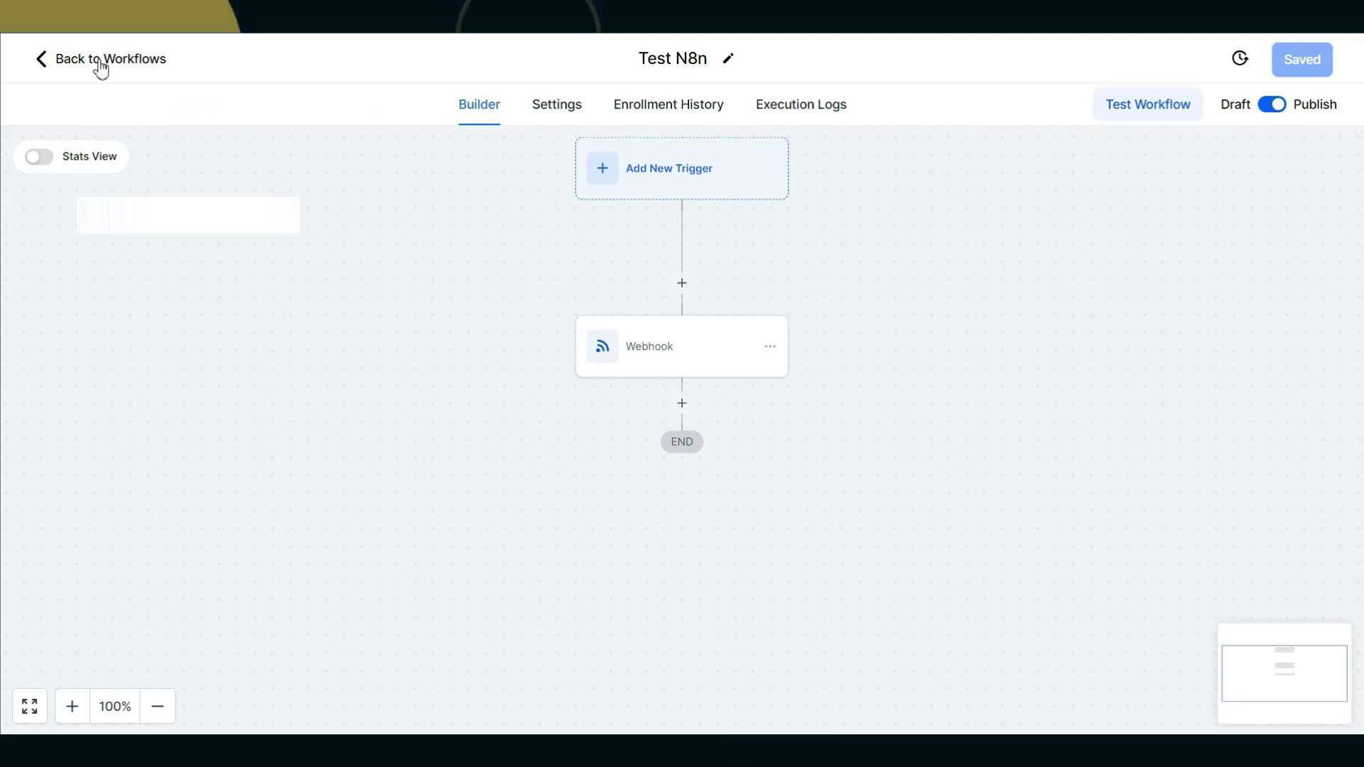
Step: Copy the location API key from GoHighLevel's Settings > Business Profile
left_click(99, 61)
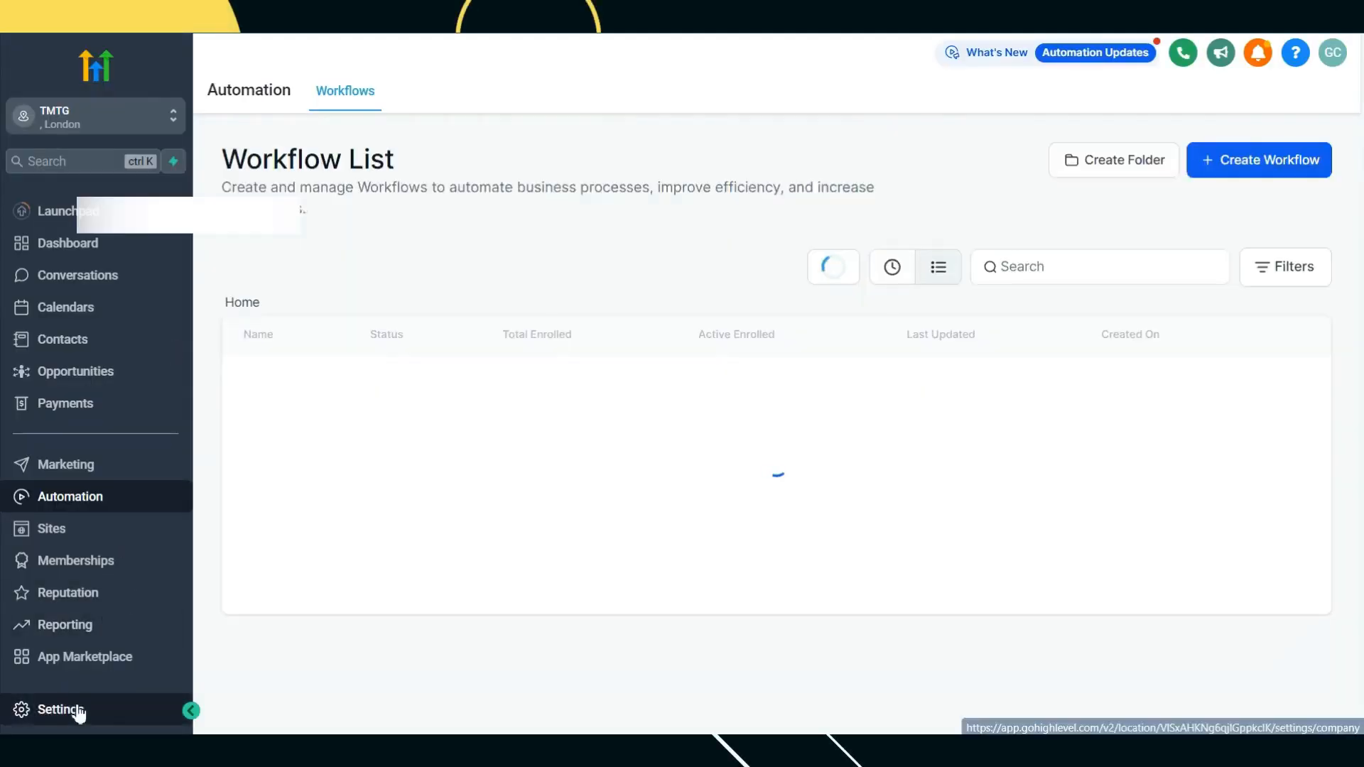
left_click(78, 710)
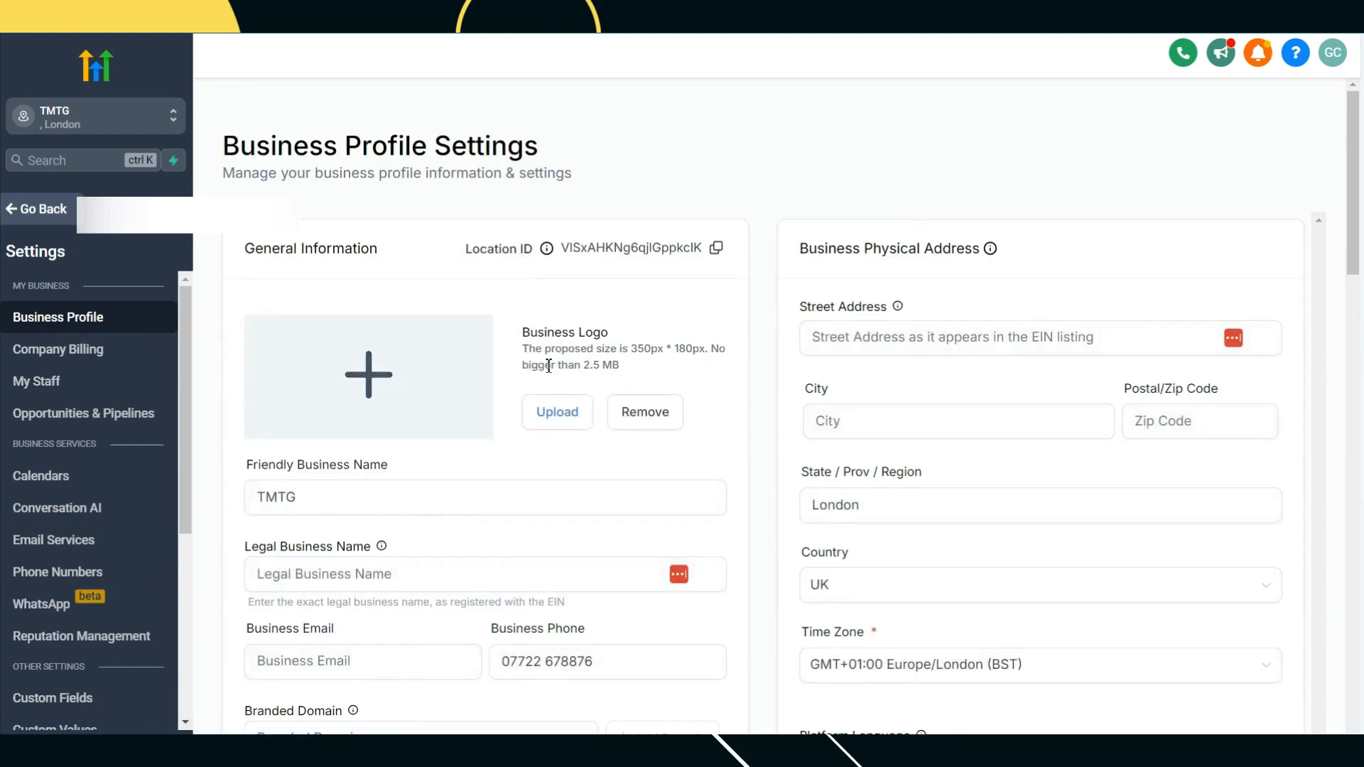
scroll(548, 365, "down", 8)
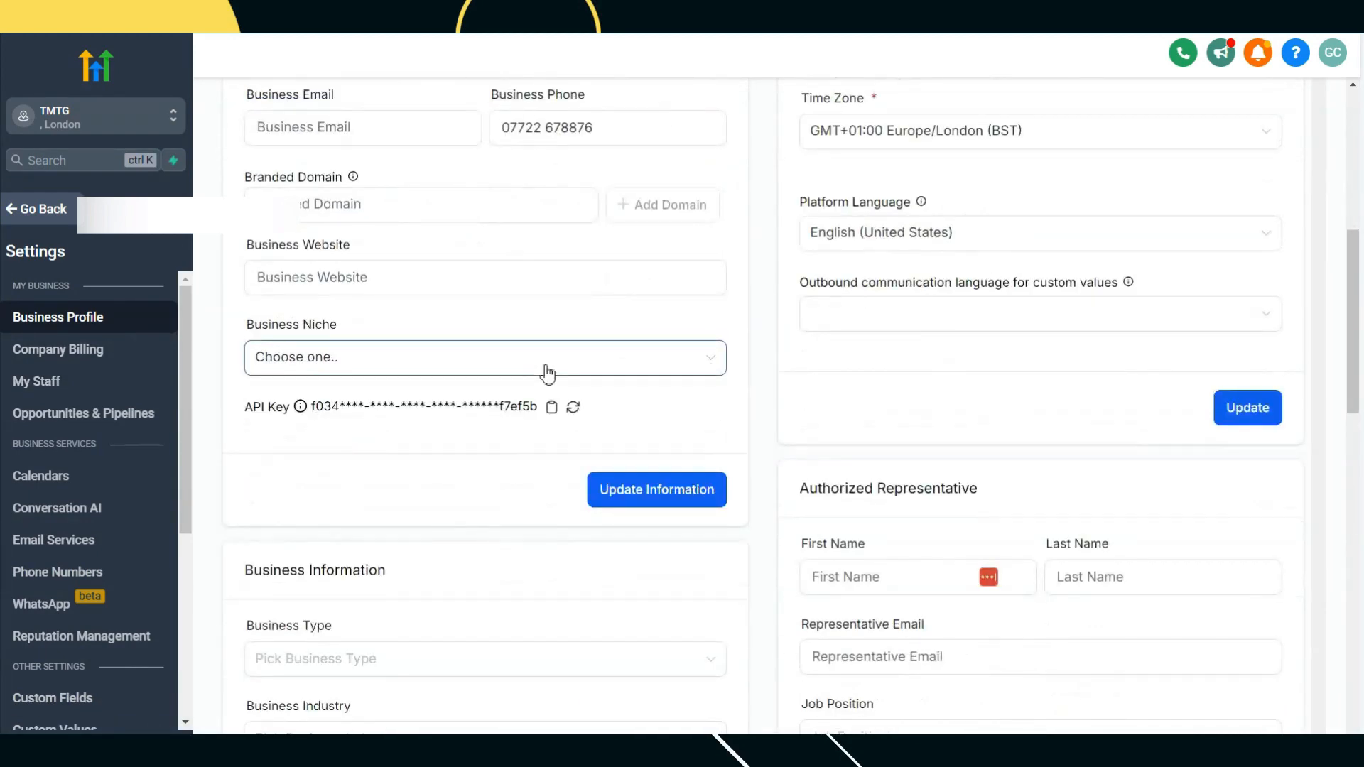
scroll(547, 374, "up", 5)
scroll(547, 374, "down", 4)
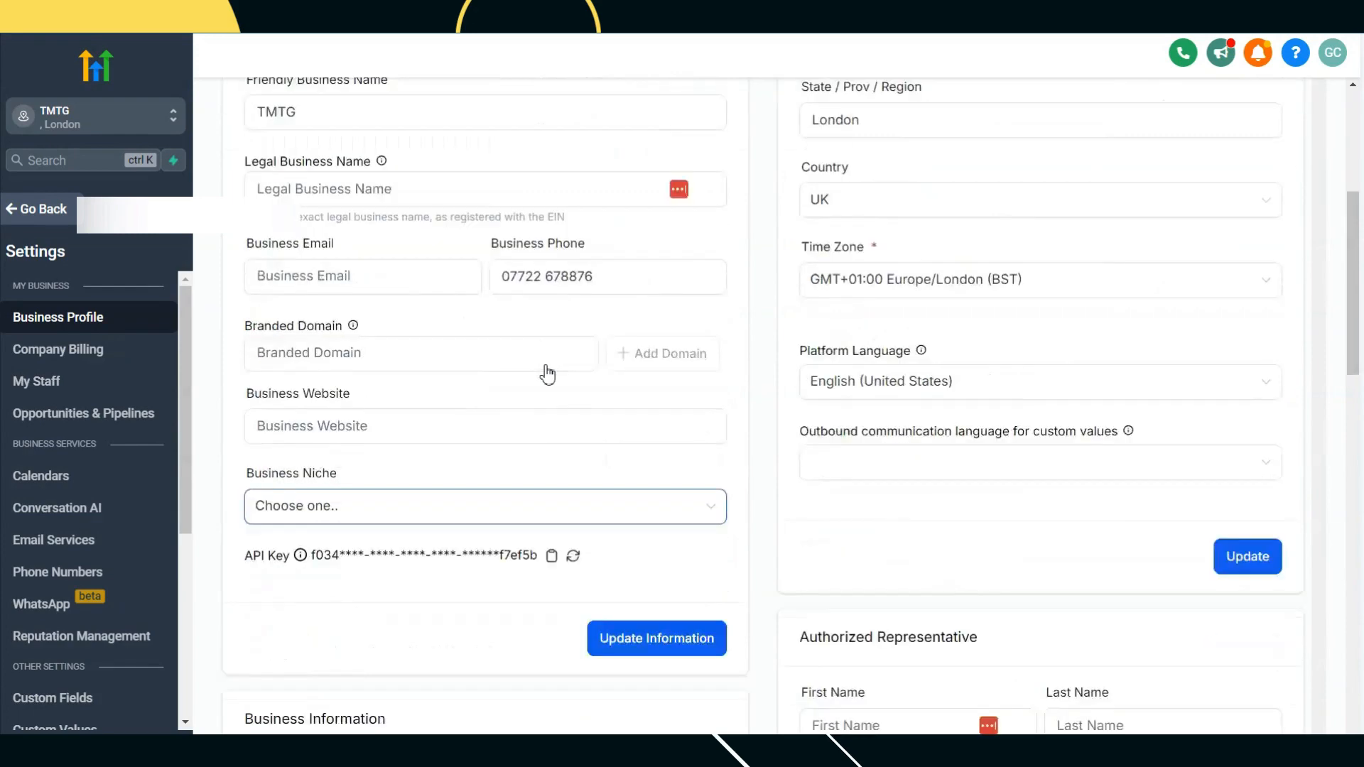
scroll(547, 375, "down", 4)
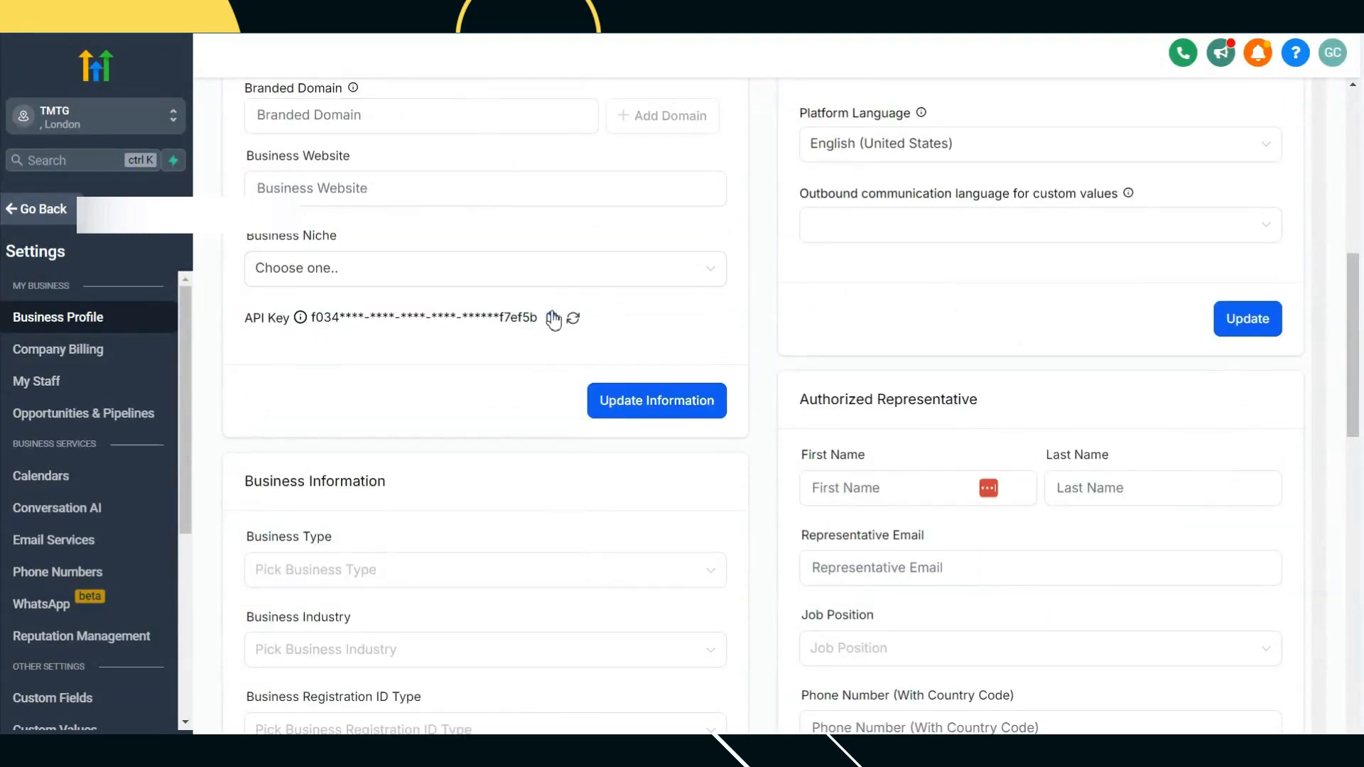
left_click(552, 320)
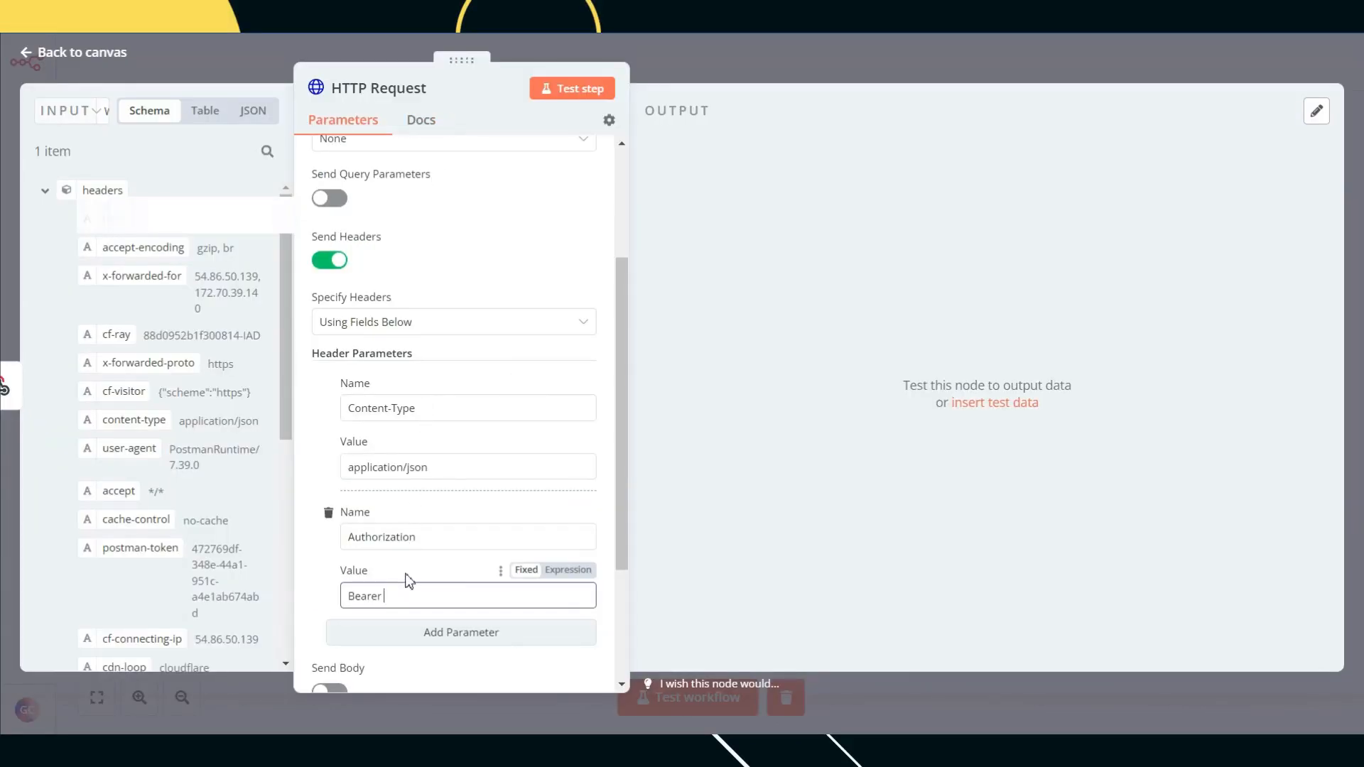
Step: Paste the API key after 'Bearer ' in the Authorization header value
key("ctrl+v")
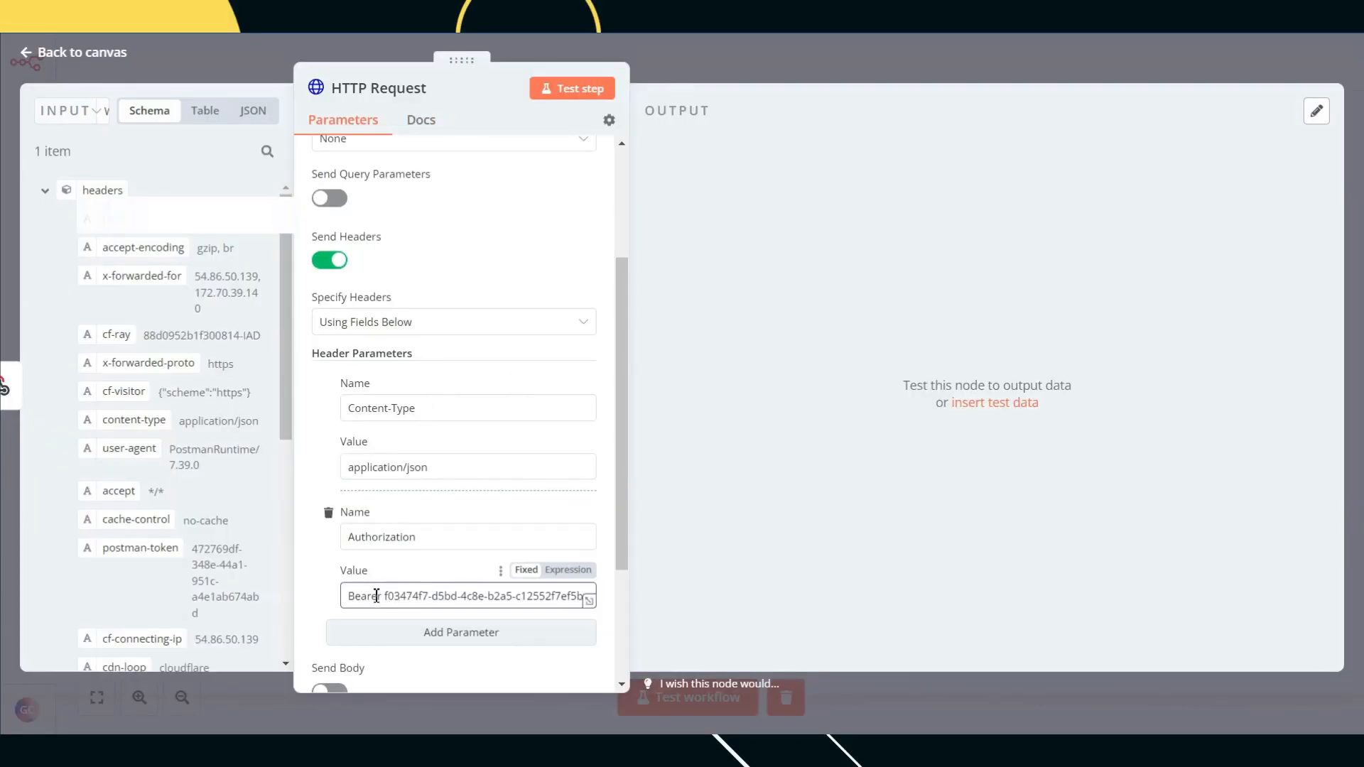
scroll(459, 460, "down", 2)
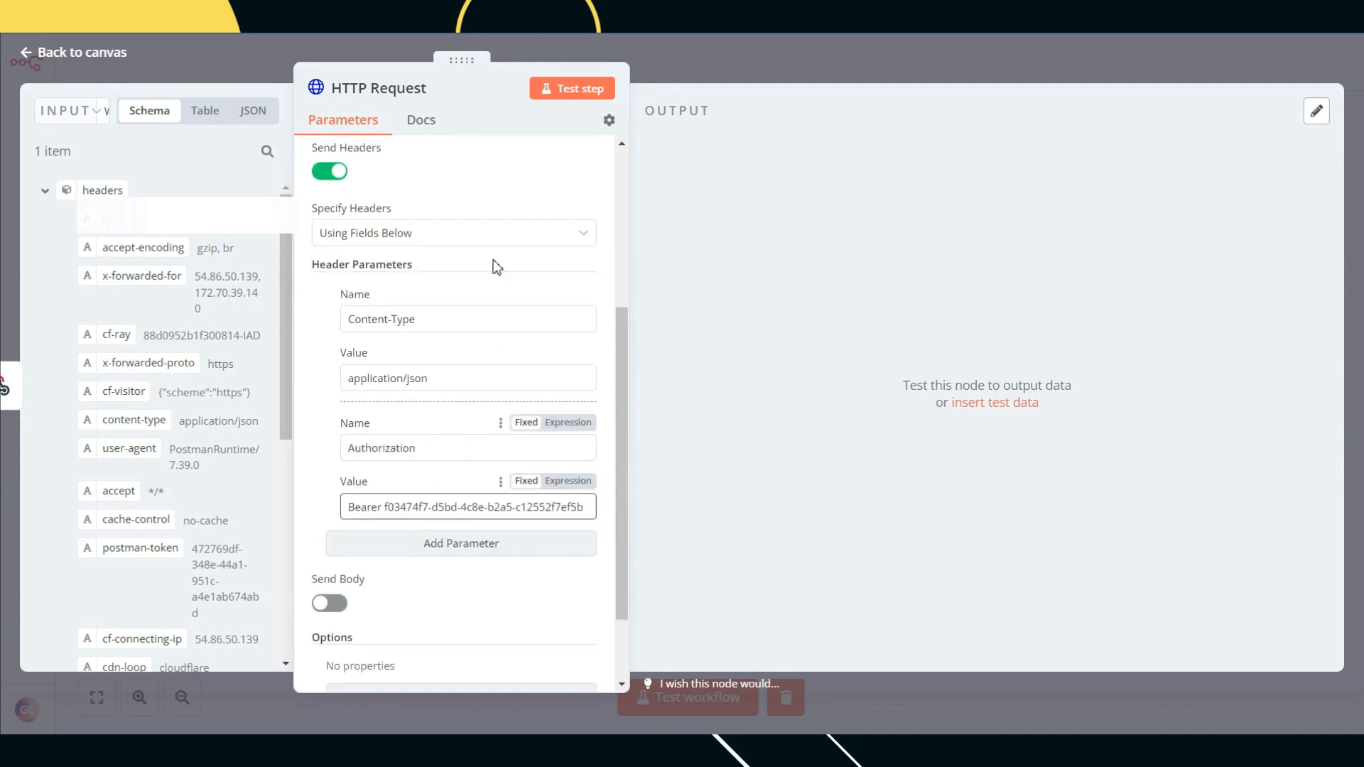
scroll(472, 265, "up", 5)
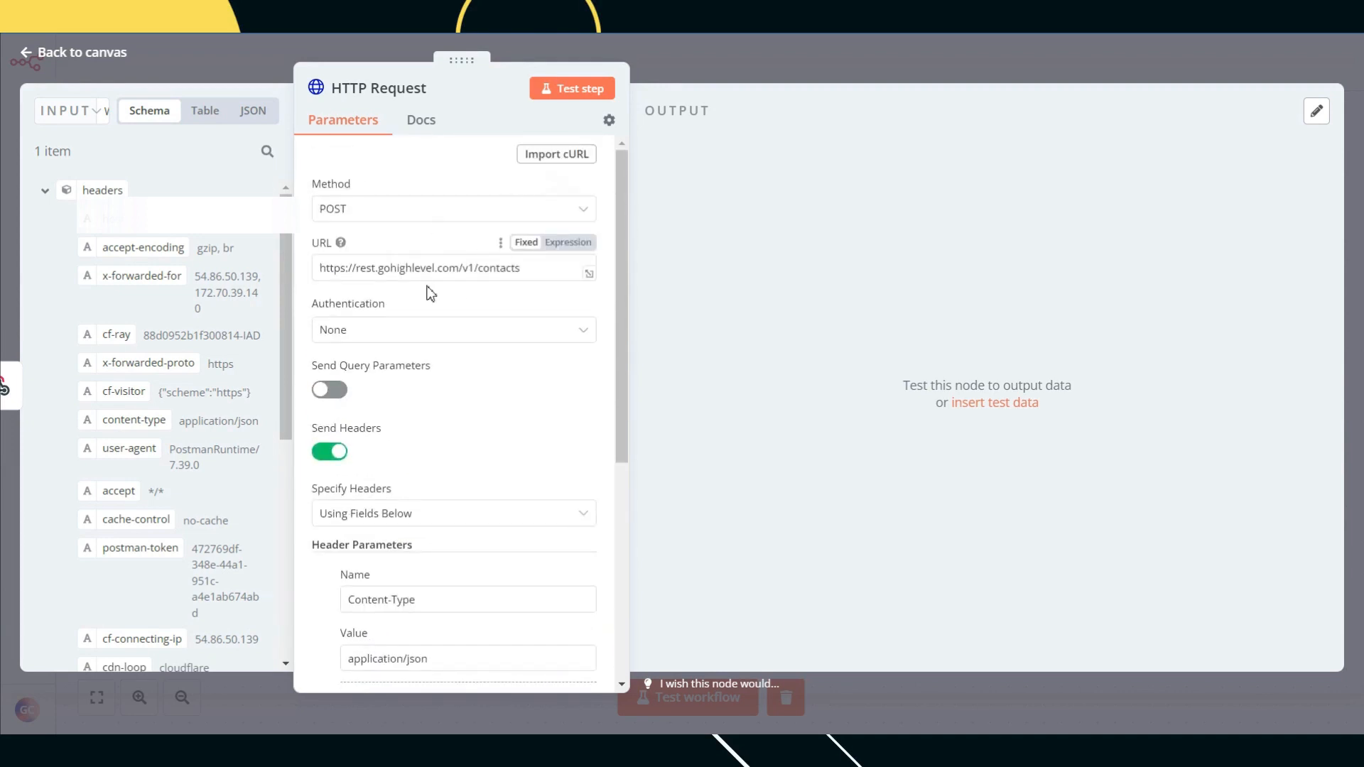
scroll(429, 287, "down", 5)
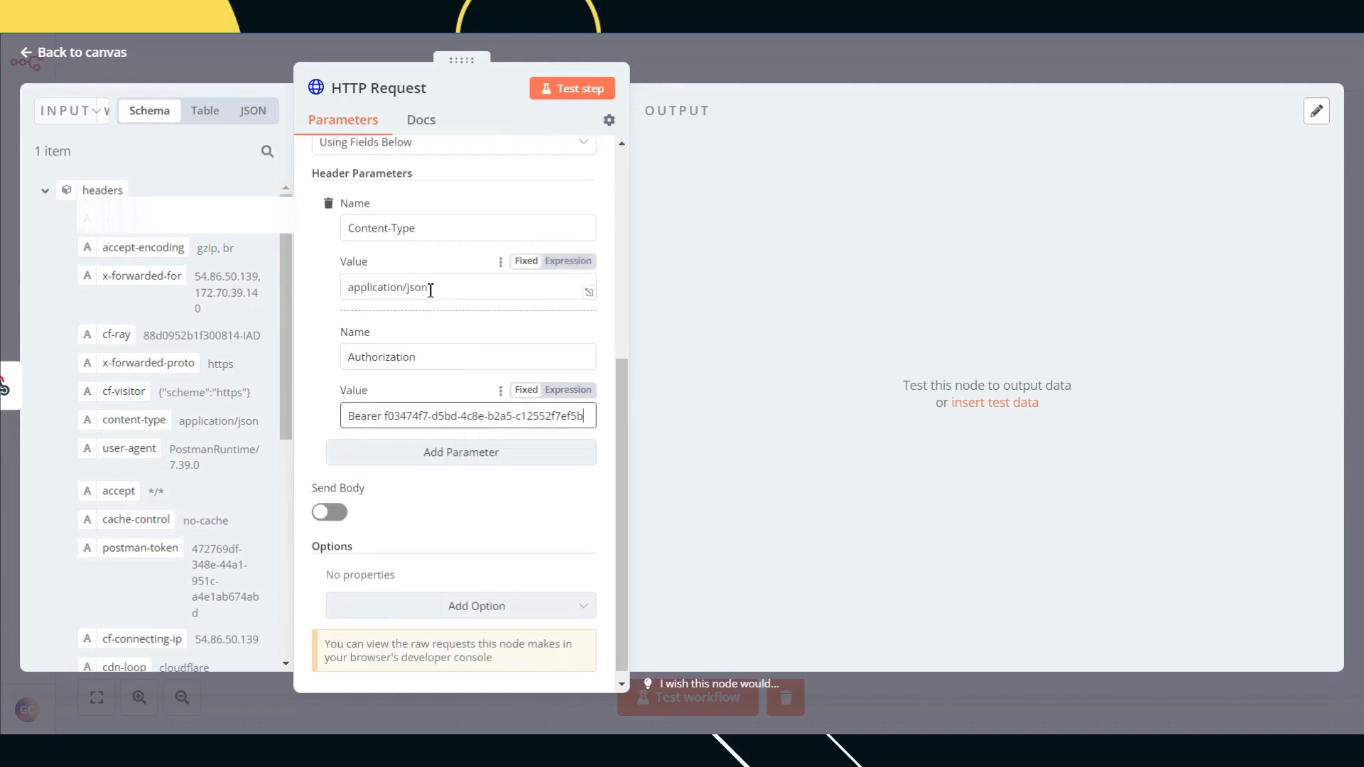
Step: Switch on Send Body for the HTTP Request
left_click(331, 502)
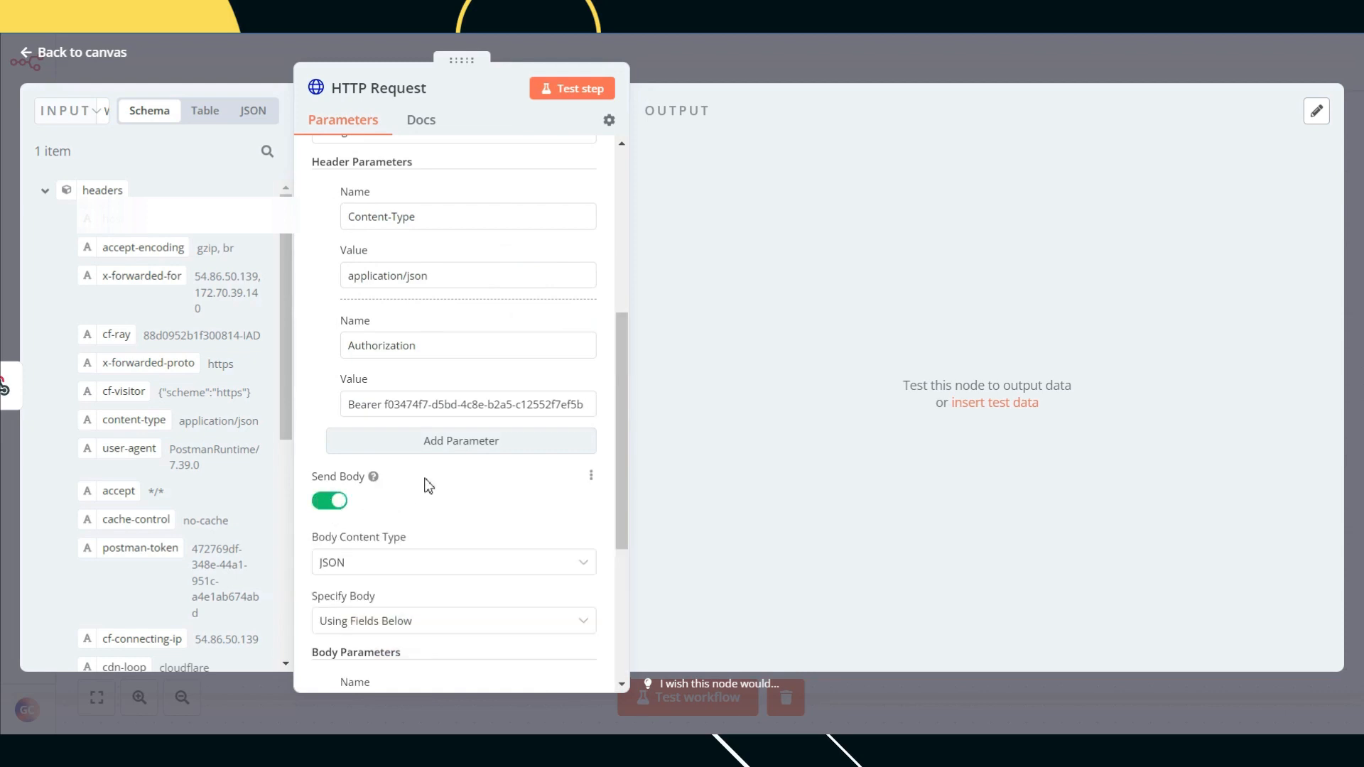
scroll(423, 481, "down", 2)
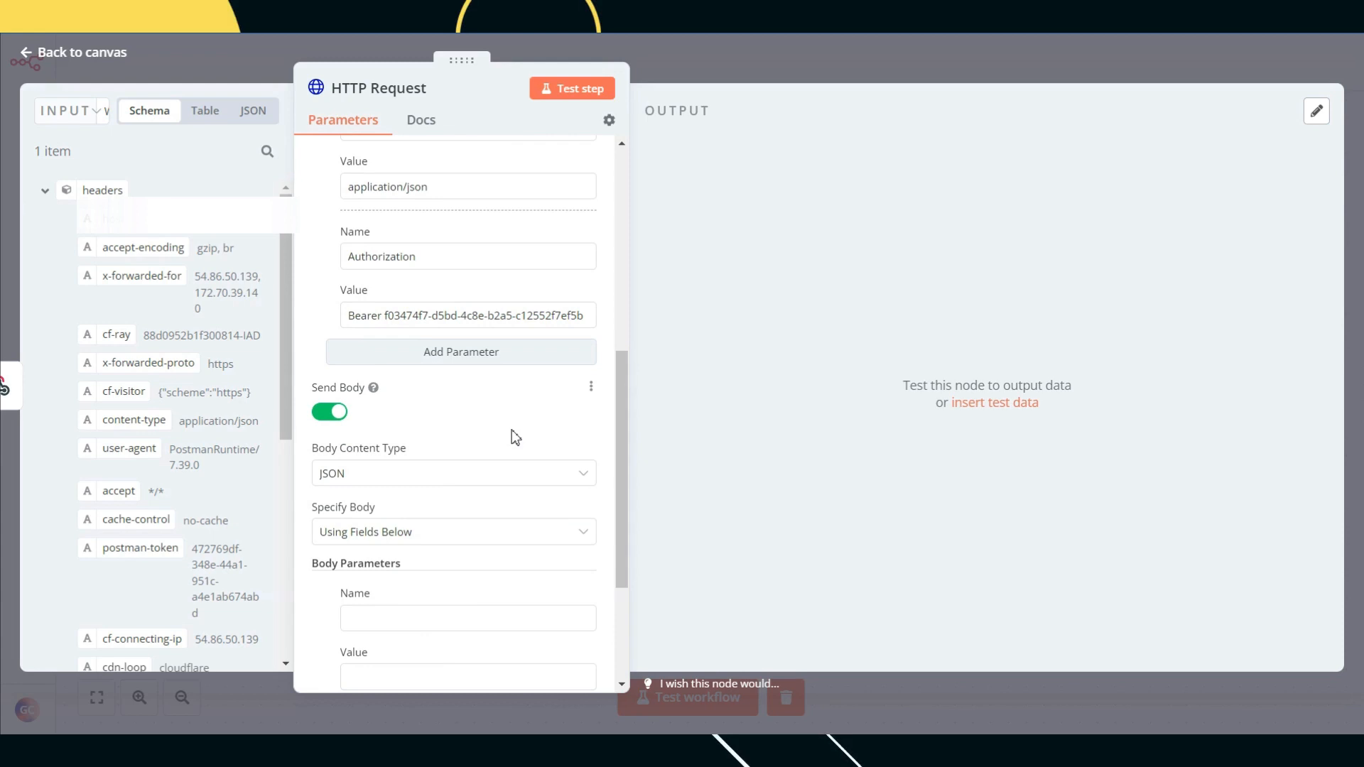
left_click(466, 481)
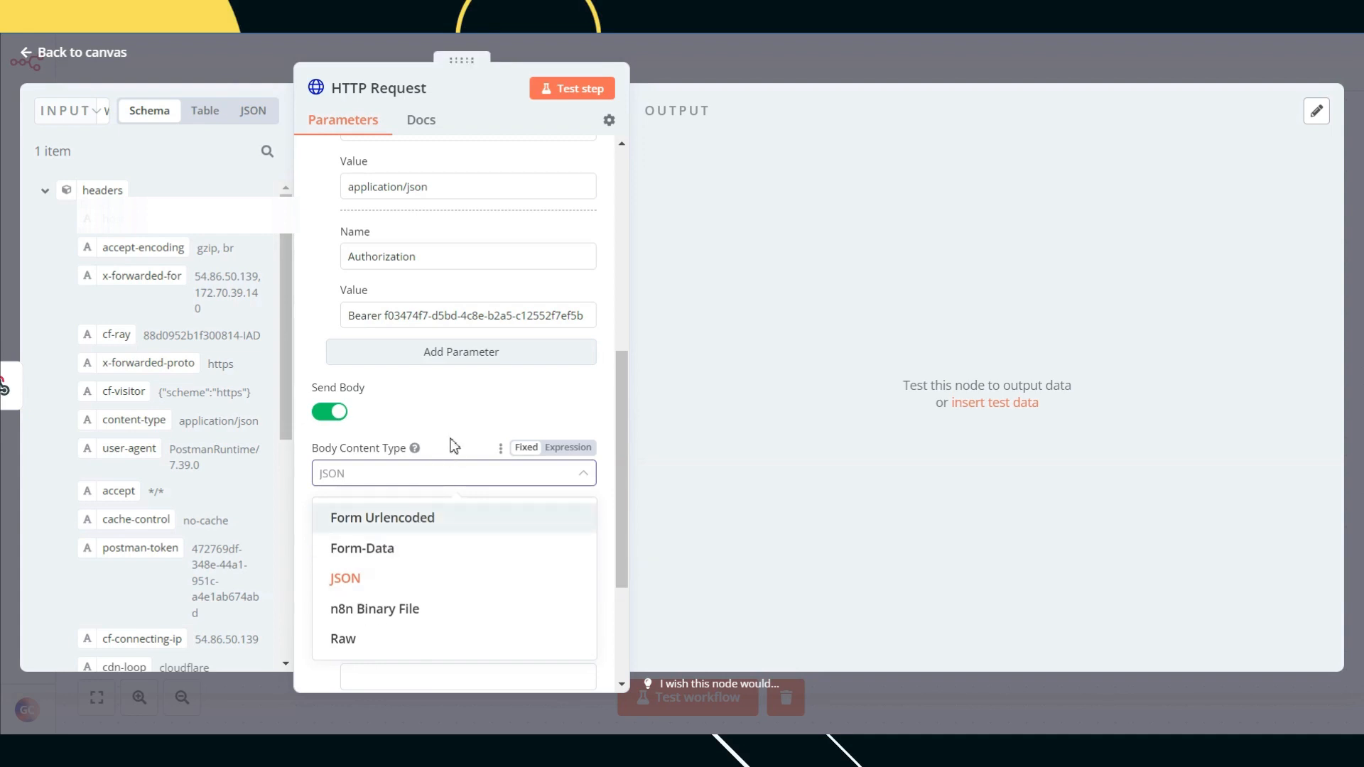
Step: Set the Body Content Type to Form Urlencoded
left_click(437, 461)
scroll(383, 551, "down", 2)
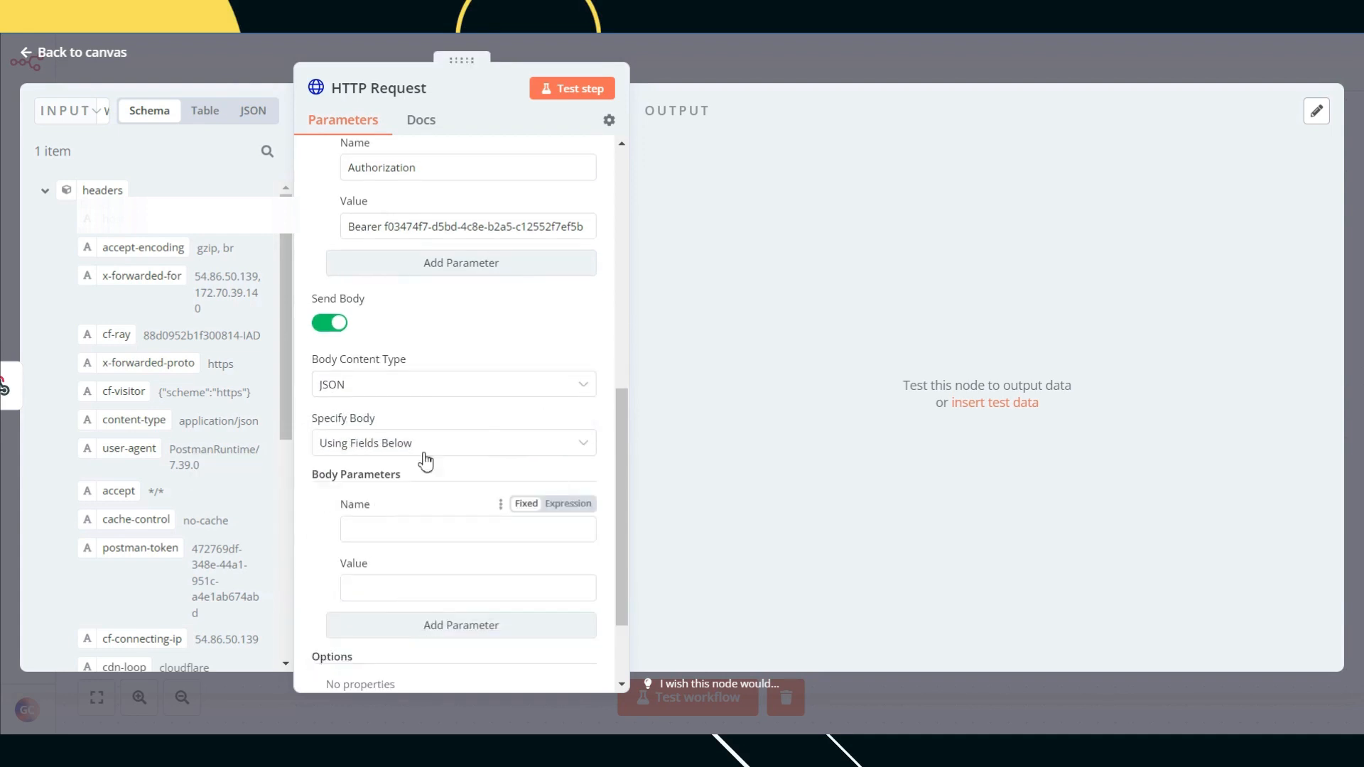
left_click(423, 448)
left_click(392, 519)
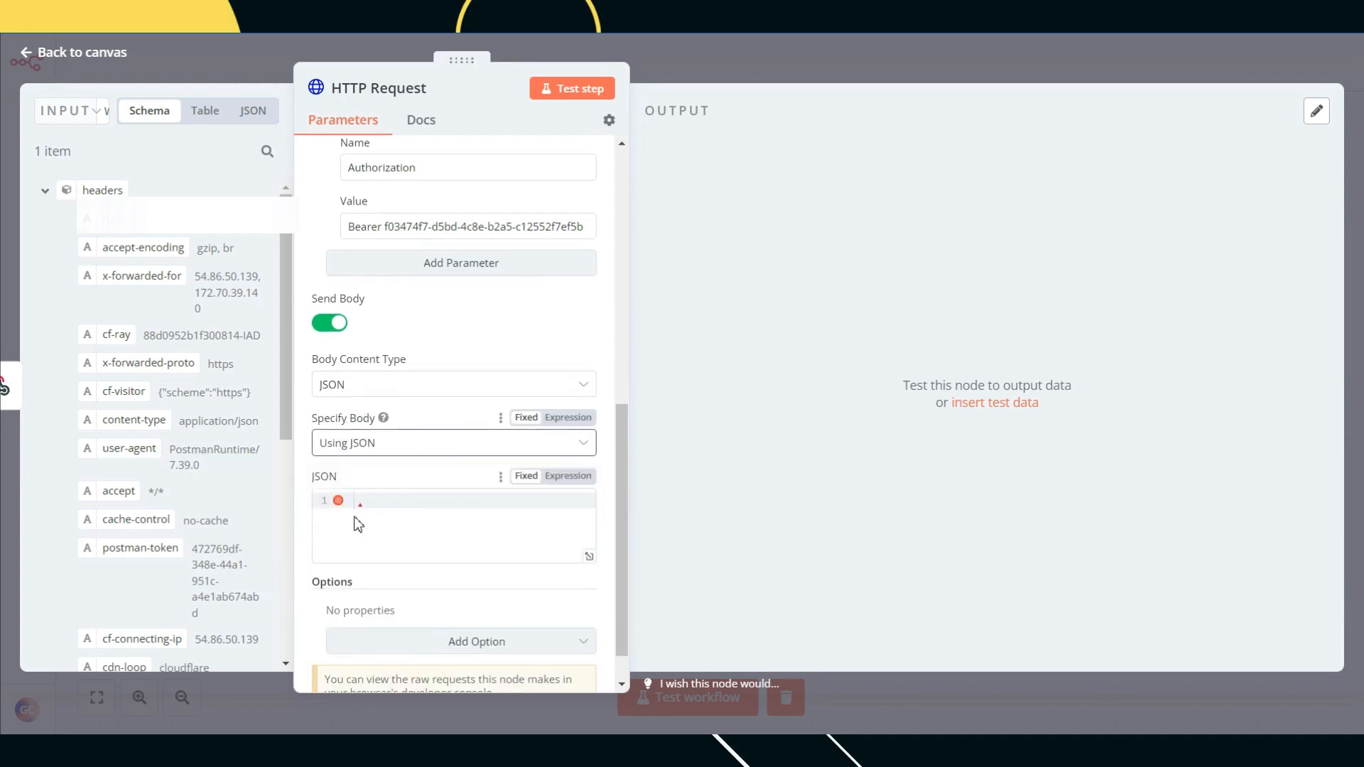
mouse_move(383, 418)
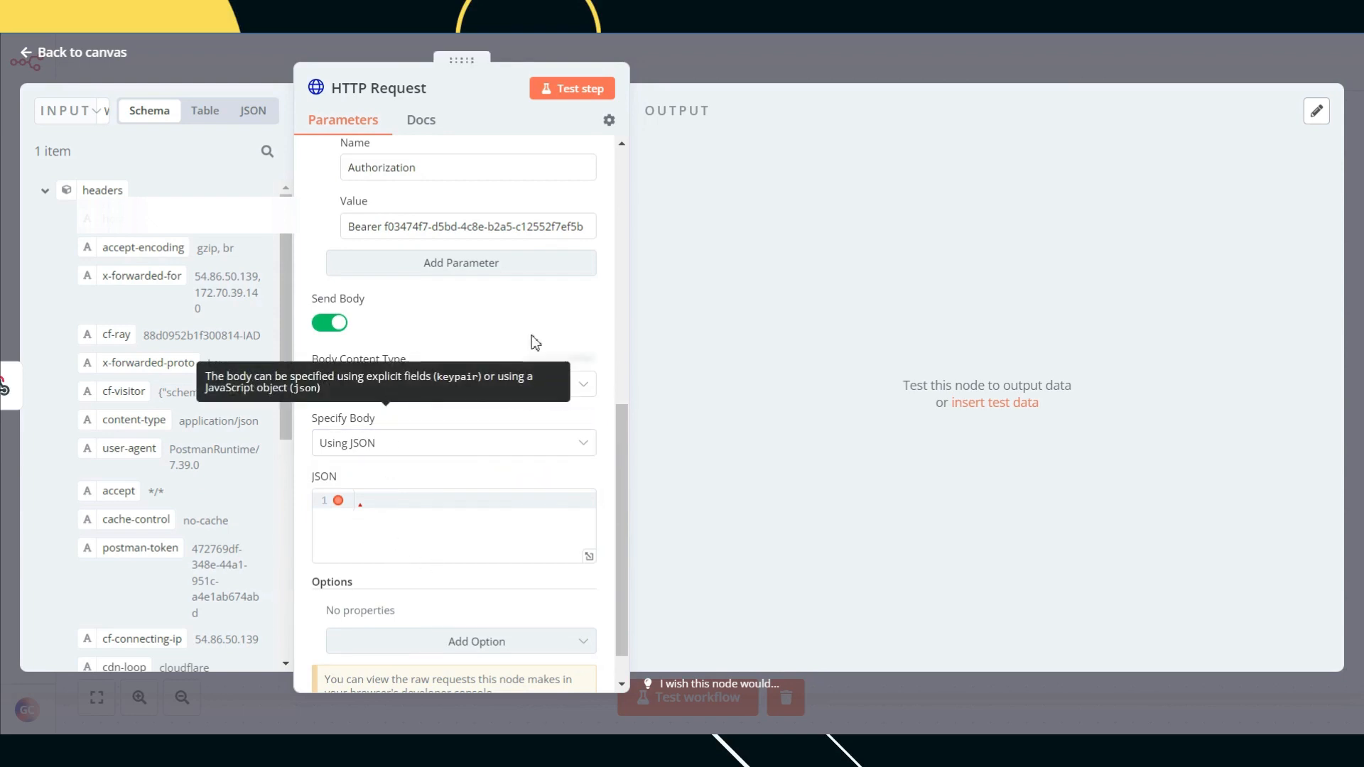
left_click(457, 391)
left_click(407, 439)
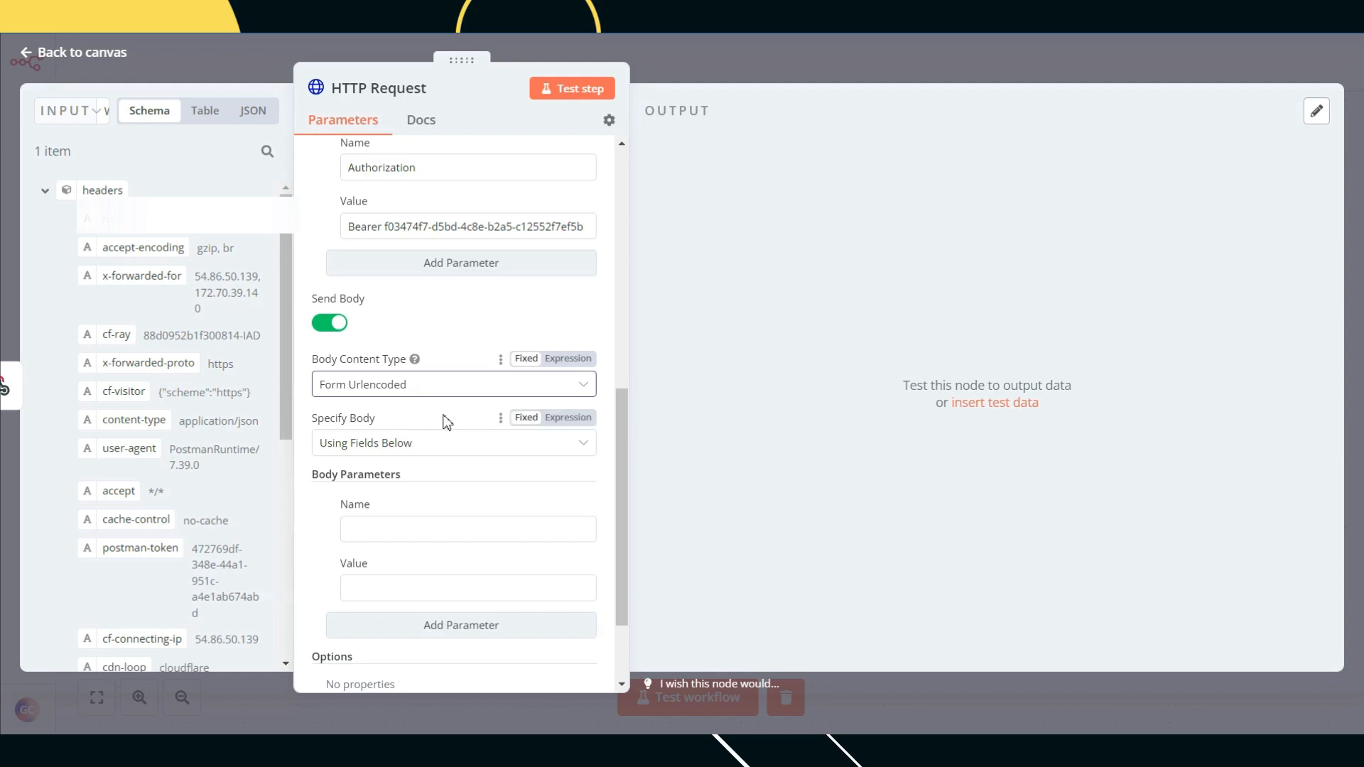
Step: Specify the body Using Single Field
scroll(445, 418, "down", 2)
left_click(420, 355)
left_click(401, 434)
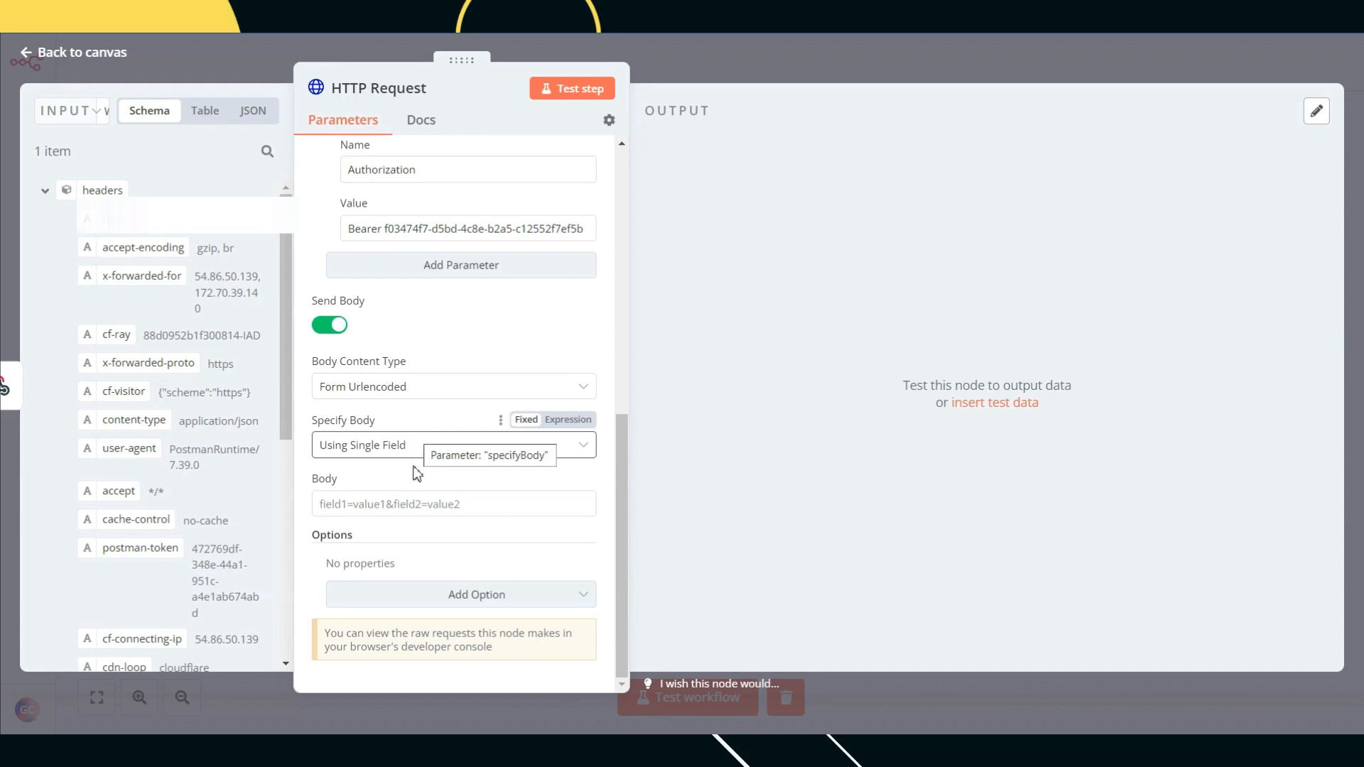
scroll(417, 486, "up", 3)
scroll(417, 486, "up", 6)
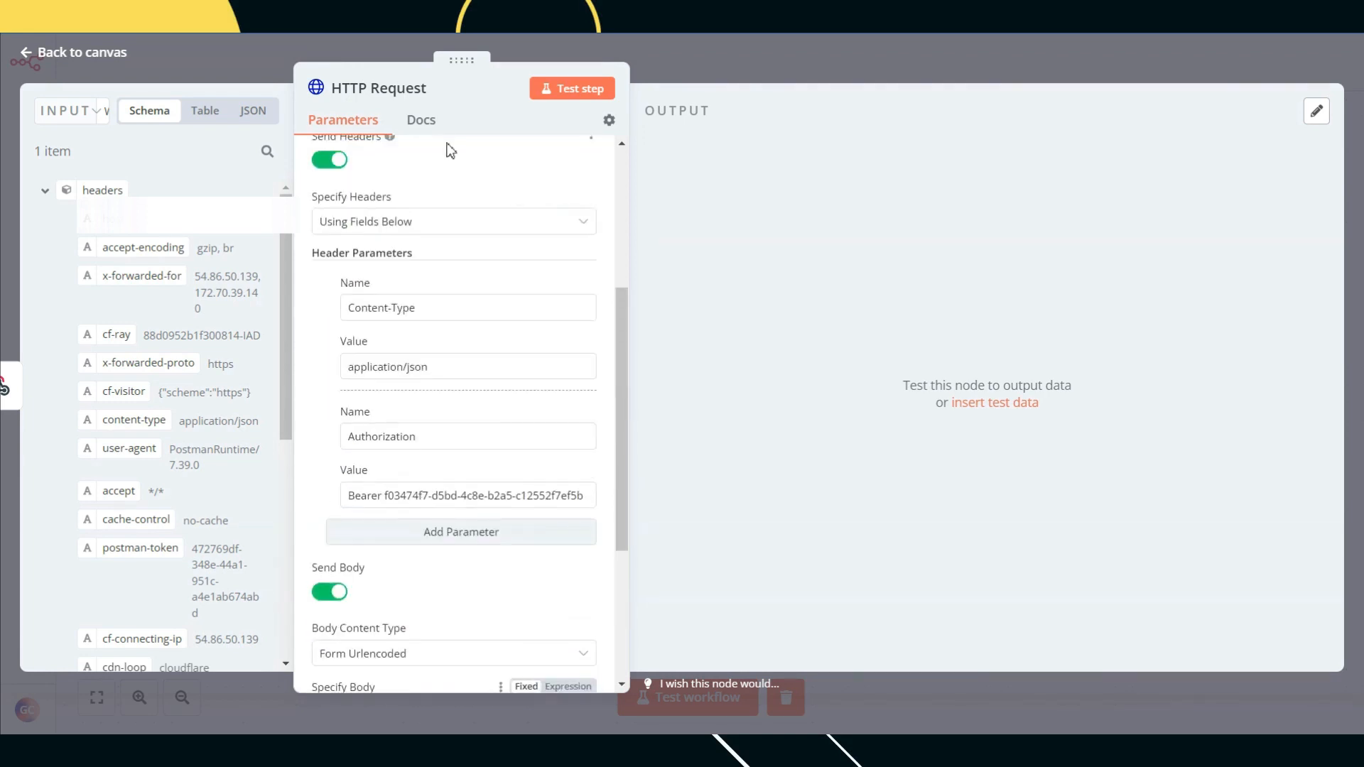
scroll(433, 273, "down", 9)
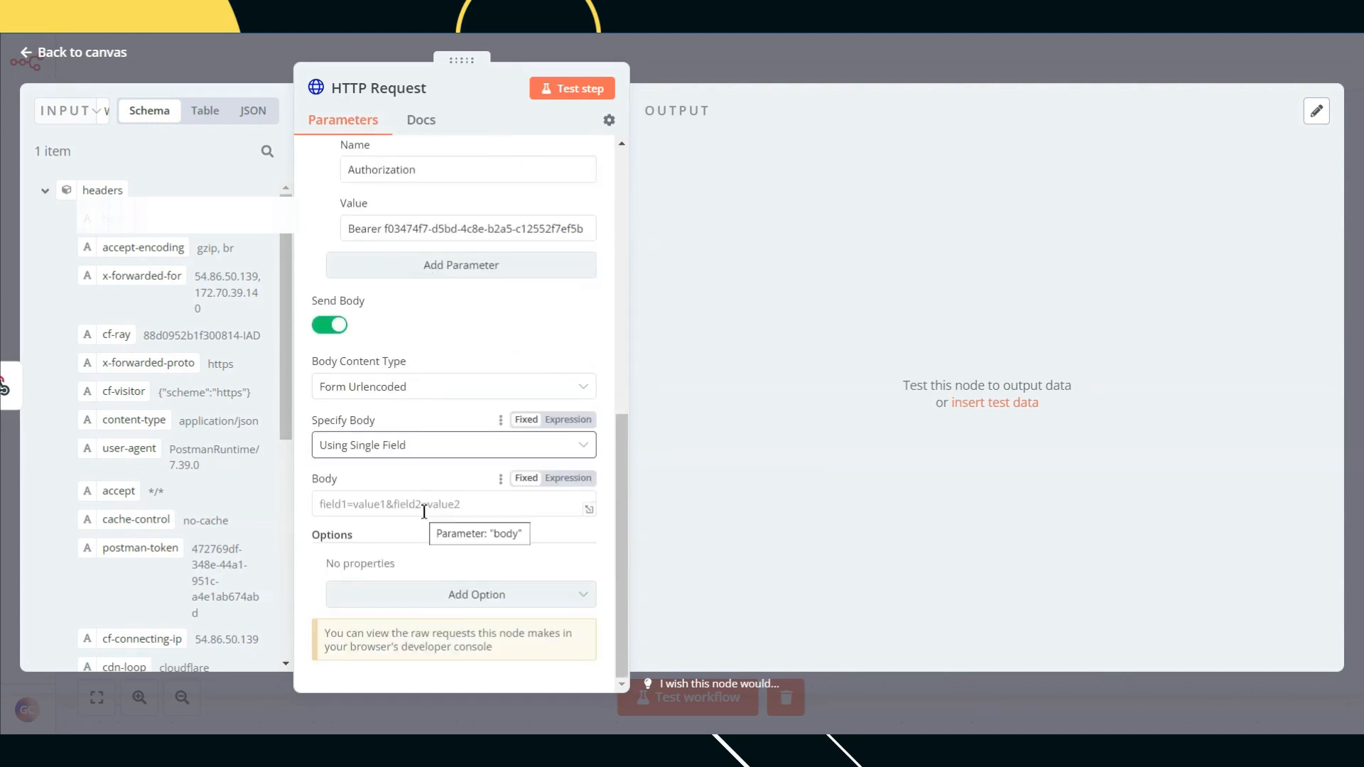
left_click(417, 508)
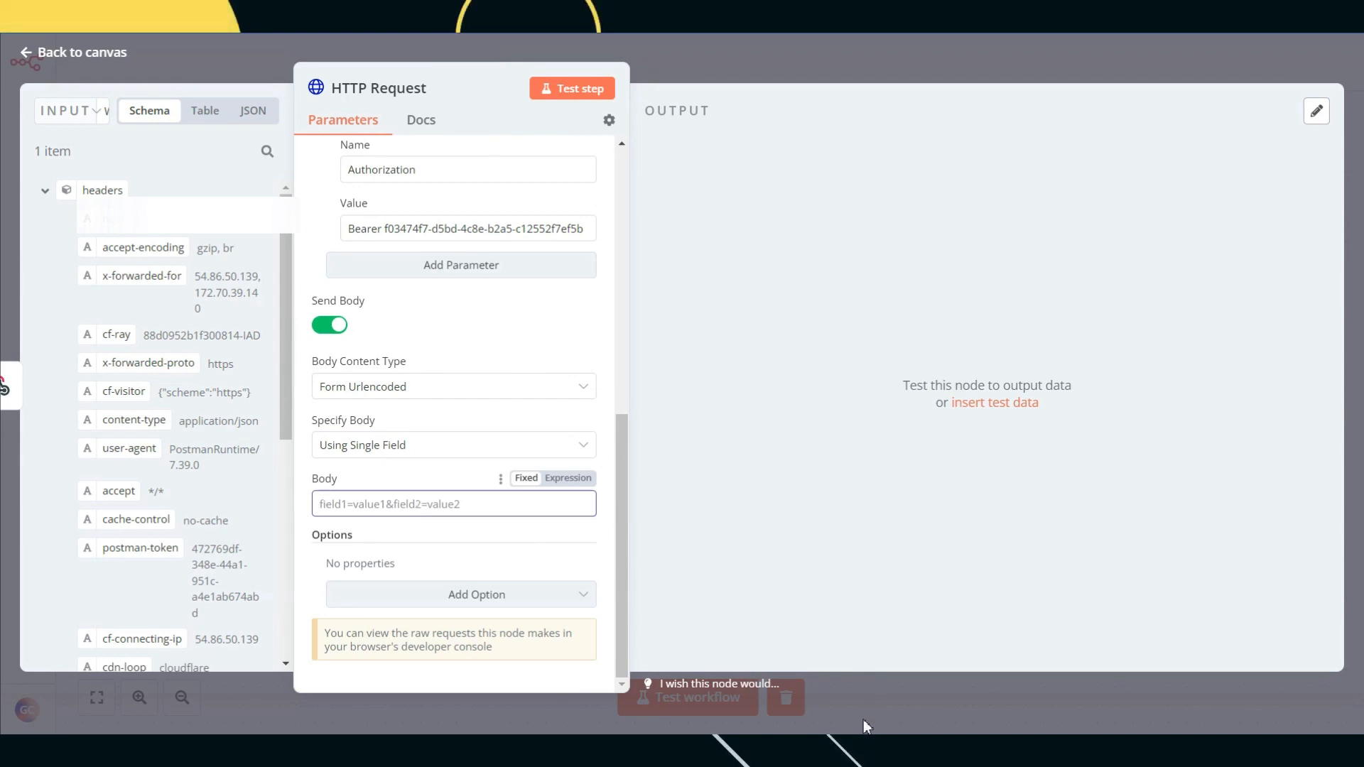
key("alt+Tab")
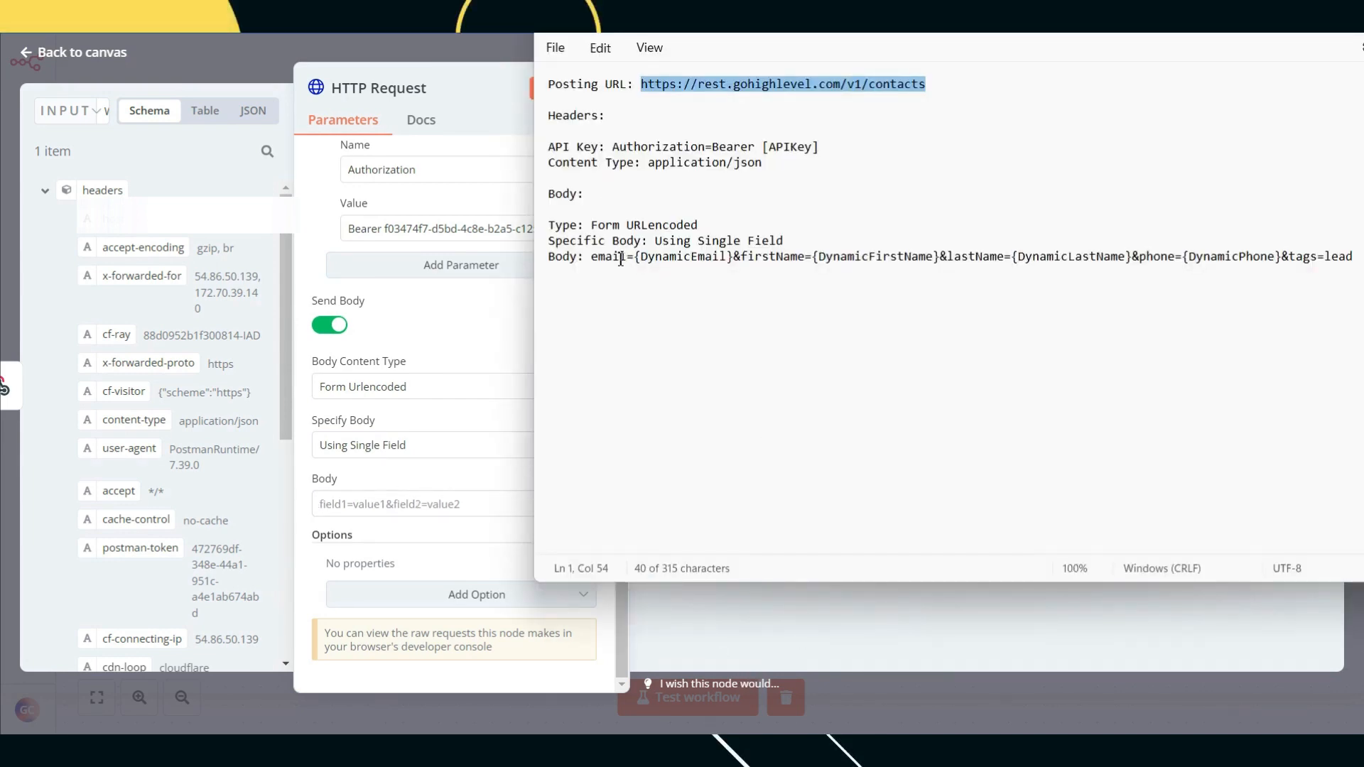
Step: Copy the full Body line with email, firstName, lastName, phone and tags from Notepad
left_click_drag(591, 256, 1355, 275)
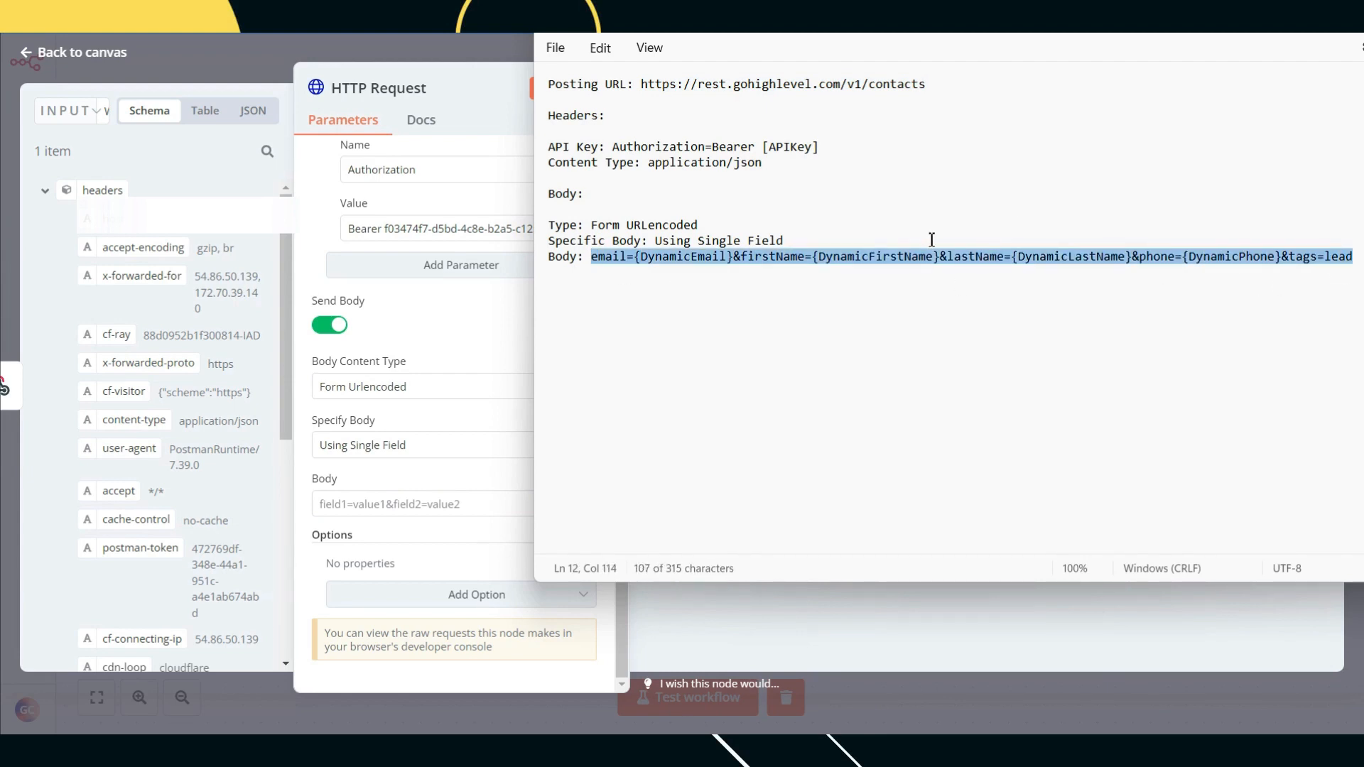
left_click_drag(626, 257, 593, 252)
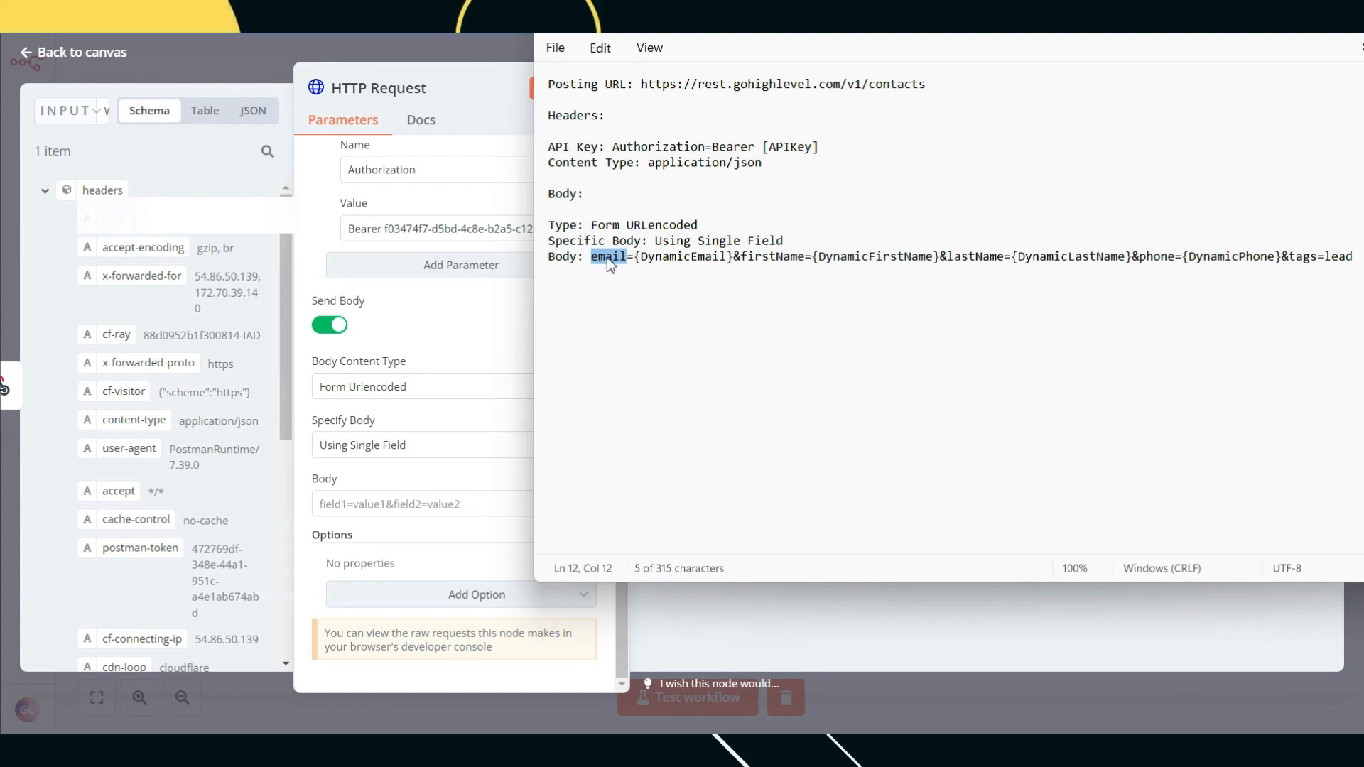
left_click_drag(735, 257, 634, 257)
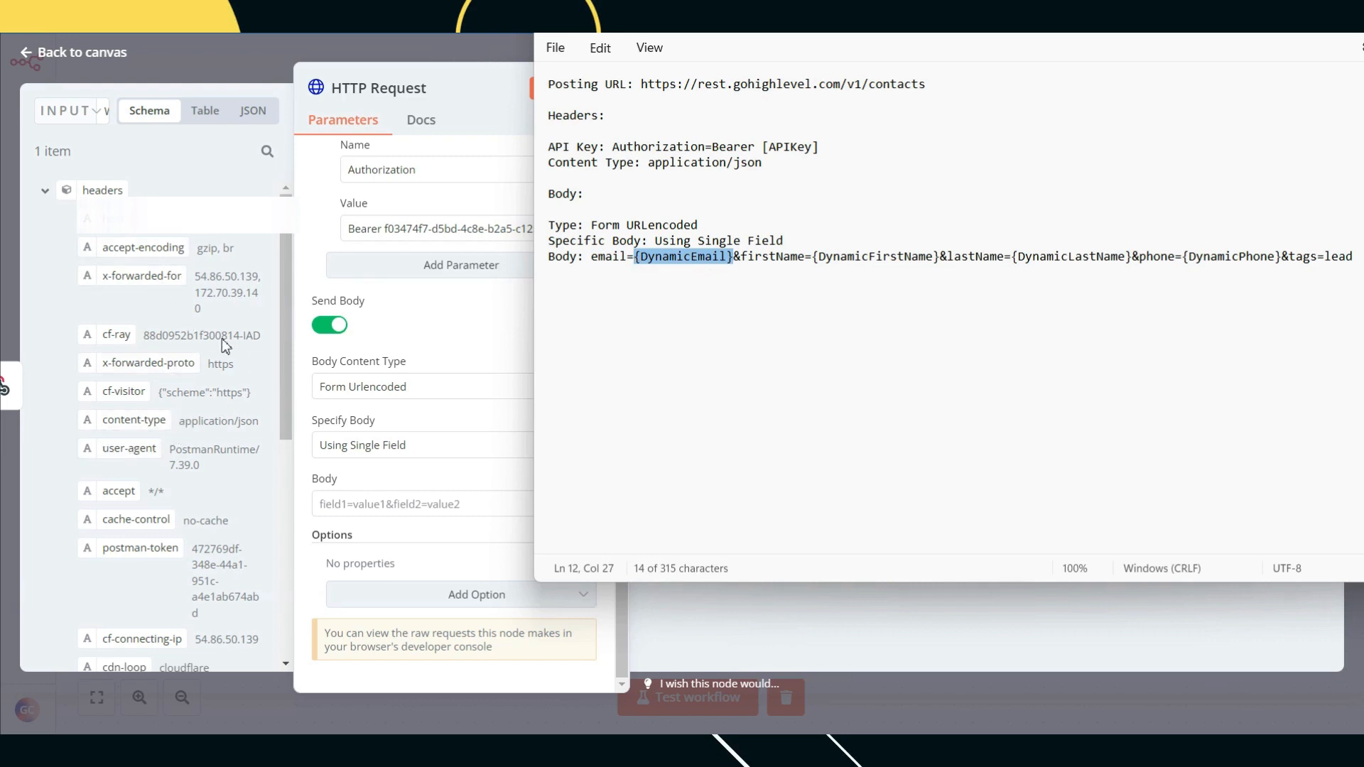
left_click(732, 317)
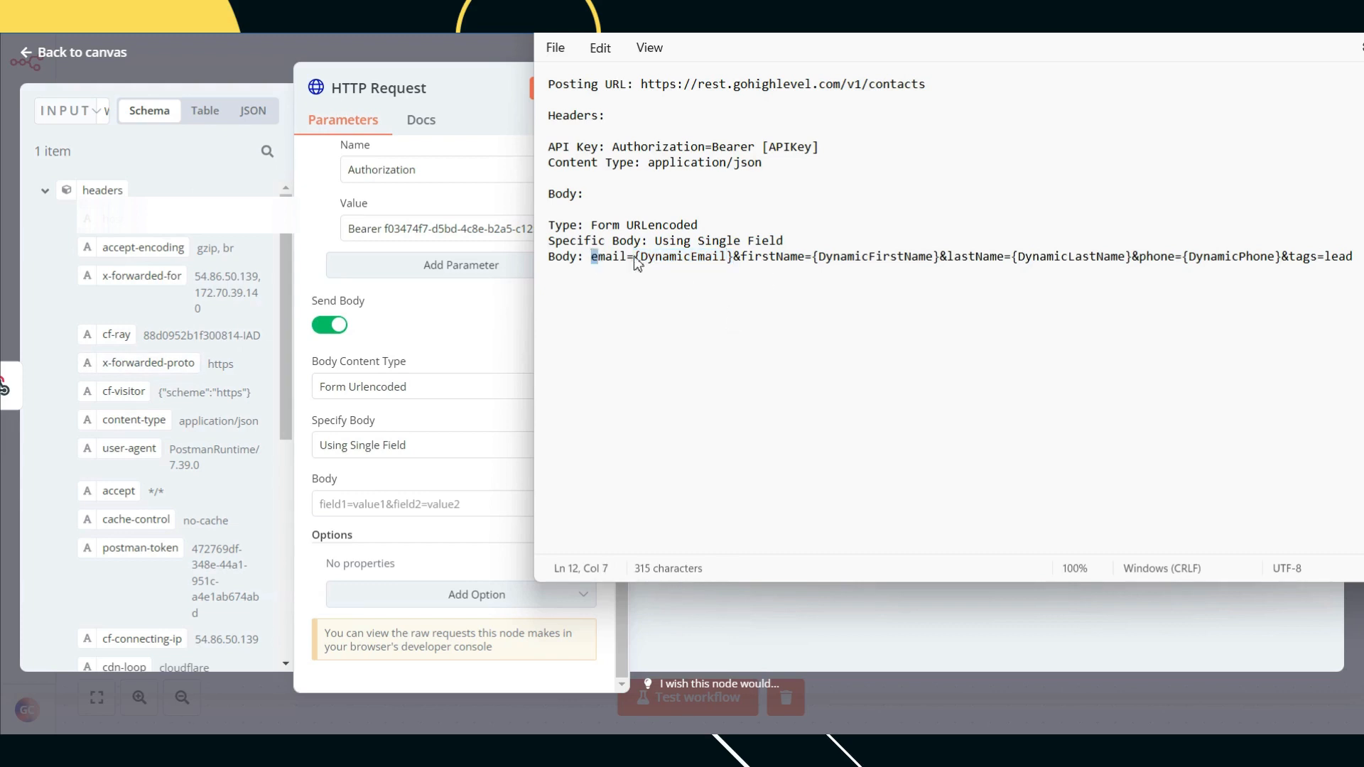
left_click_drag(591, 257, 1353, 257)
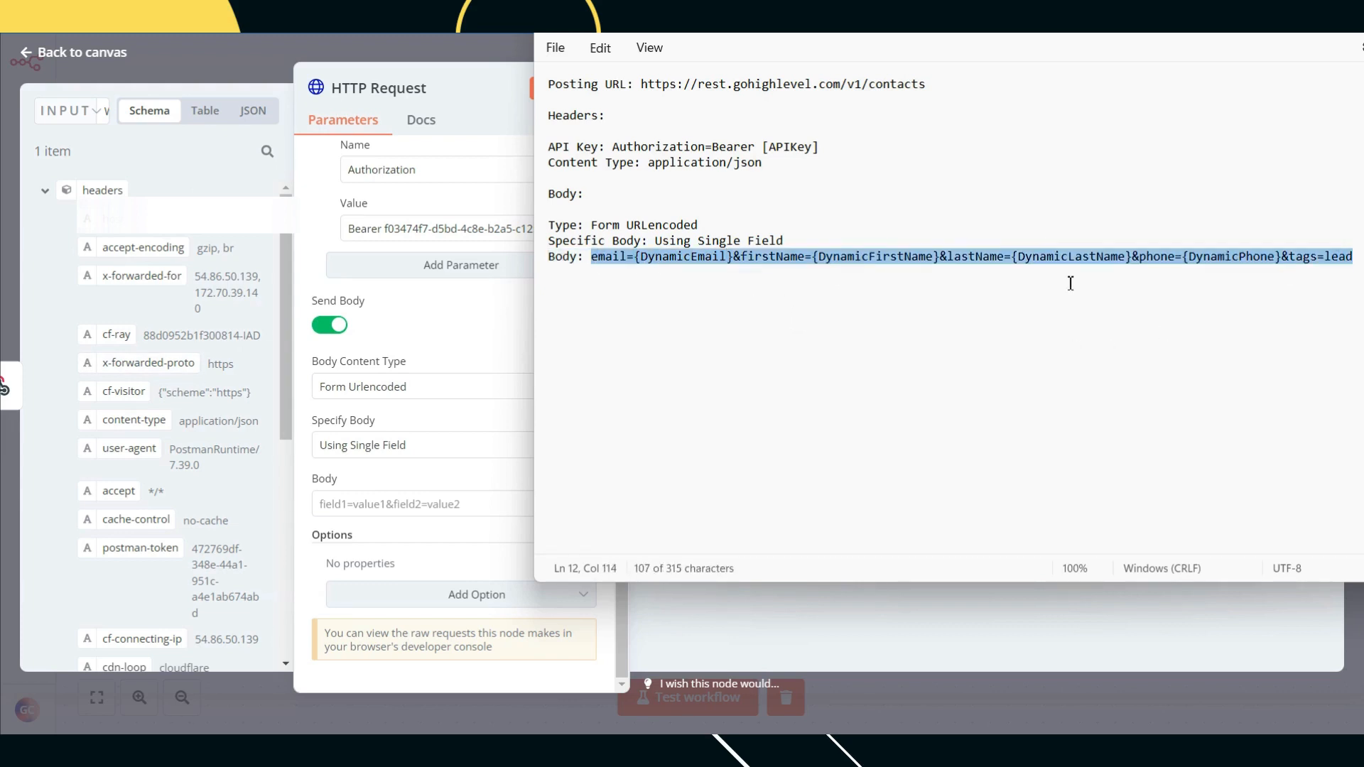
left_click(862, 645)
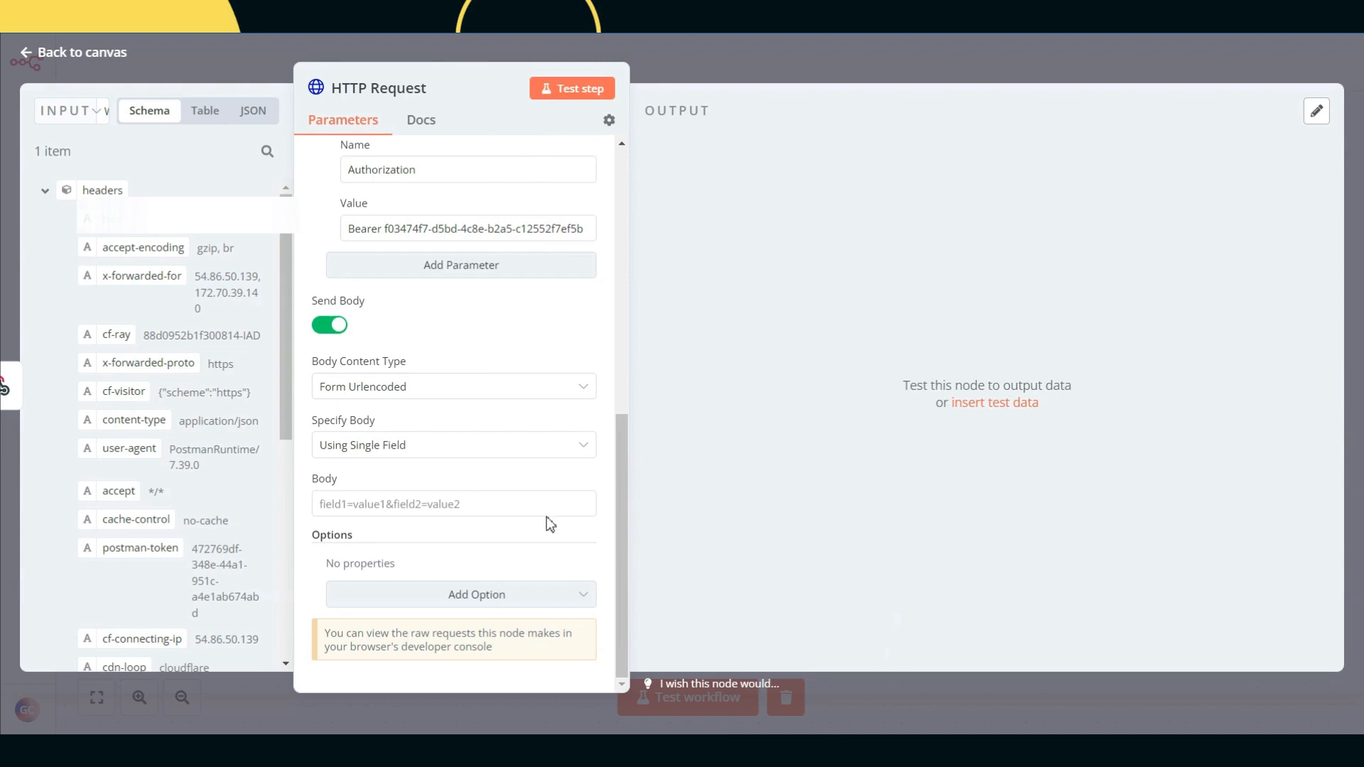
Step: Paste the body line and strip placeholders, leaving email=&firstName=&lastName=&phone=&tags=lead
left_click(413, 503)
key("ctrl+v")
left_click_drag(414, 503, 298, 512)
left_click(430, 505)
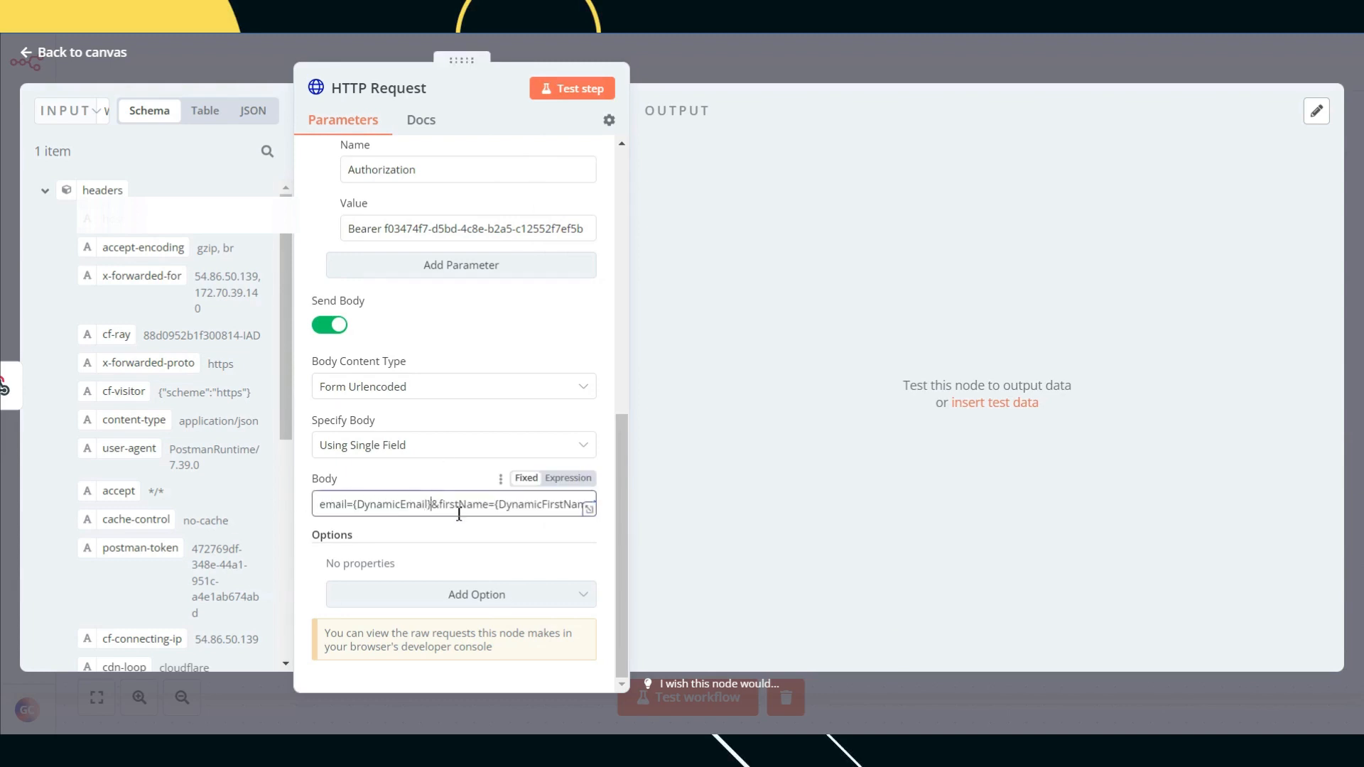
key("BackSpace")
key("BackSpace")
key("BackSpace")
key("BackSpace")
key("BackSpace")
key("BackSpace")
key("BackSpace")
key("BackSpace")
key("BackSpace")
key("BackSpace")
key("BackSpace")
key("BackSpace")
key("BackSpace")
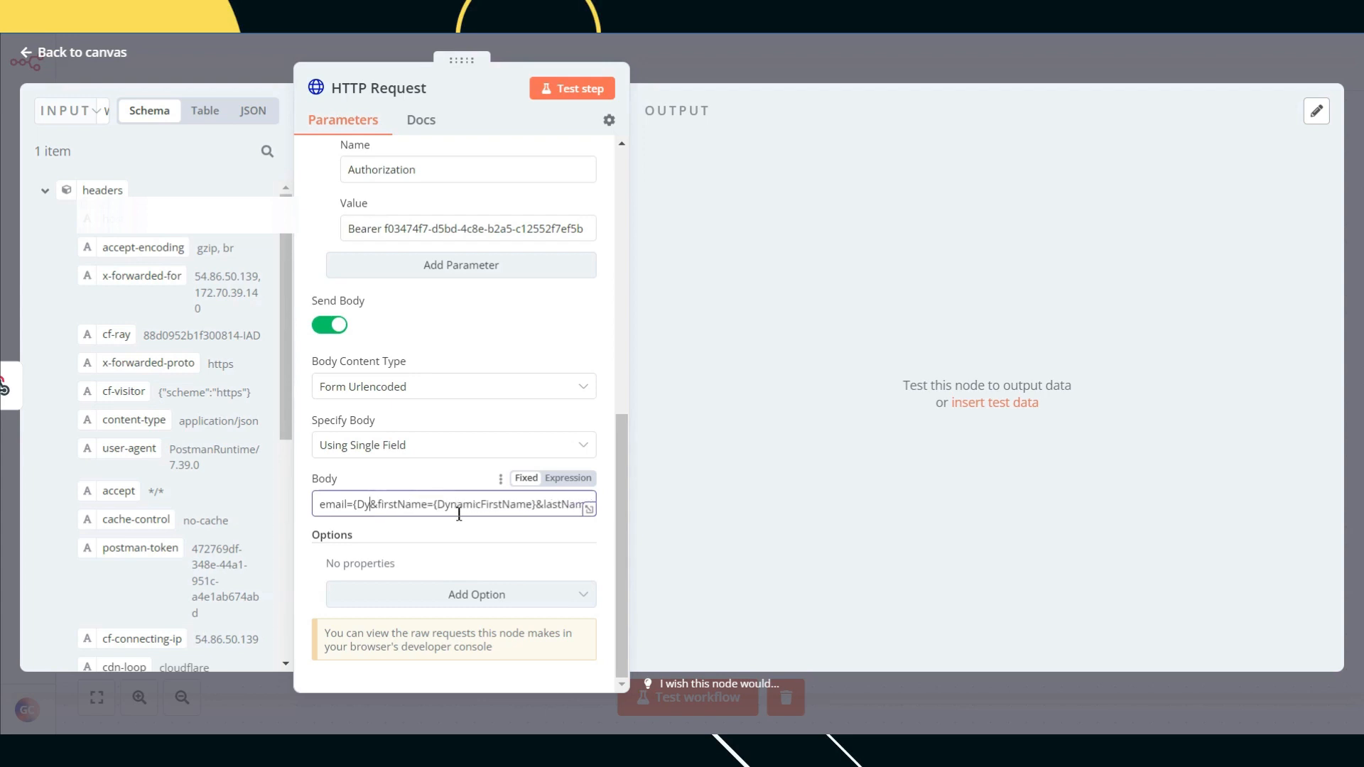
key("BackSpace")
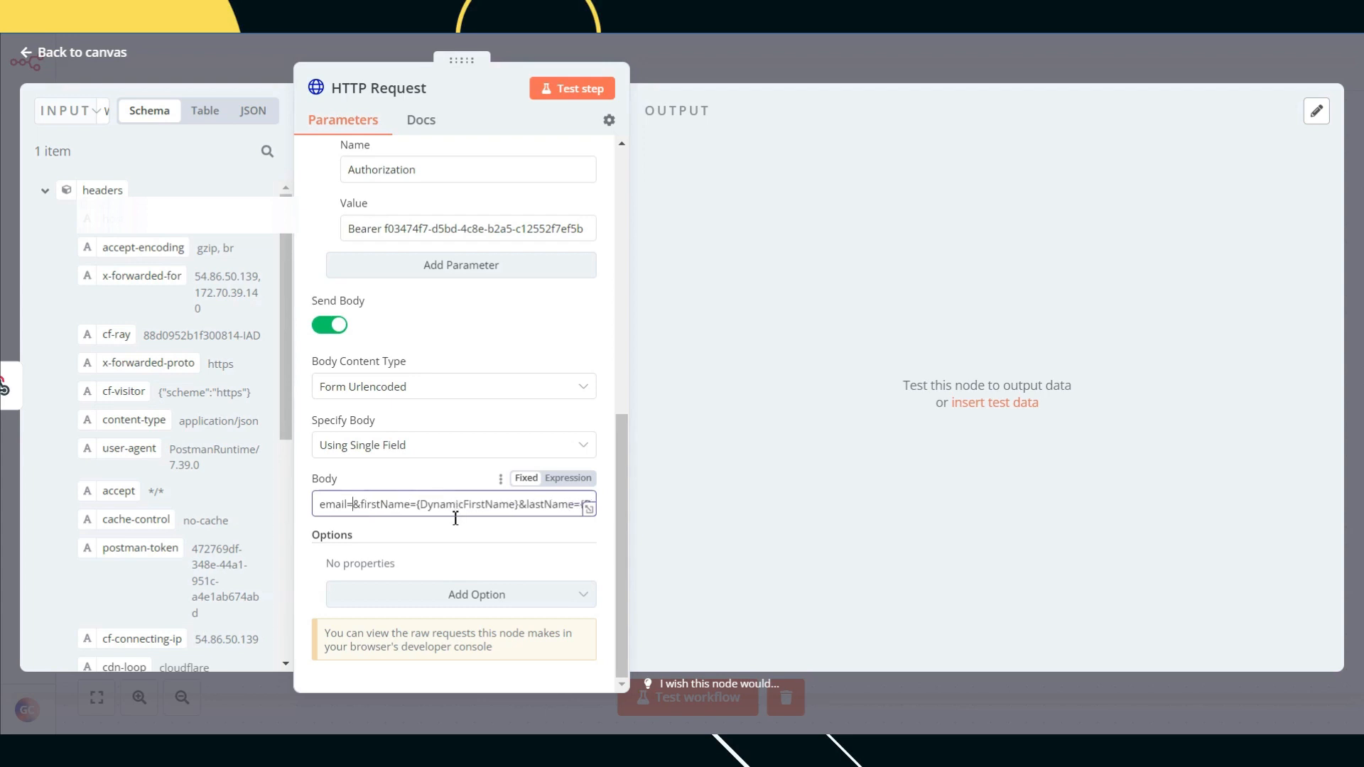
left_click(516, 505)
key("BackSpace")
key("BackSpace")
key("BackSpace")
key("BackSpace")
key("BackSpace")
key("BackSpace")
key("BackSpace")
key("BackSpace")
key("BackSpace")
key("BackSpace")
key("BackSpace")
key("BackSpace")
key("BackSpace")
key("BackSpace")
key("BackSpace")
key("BackSpace")
key("BackSpace")
key("BackSpace")
left_click(580, 505)
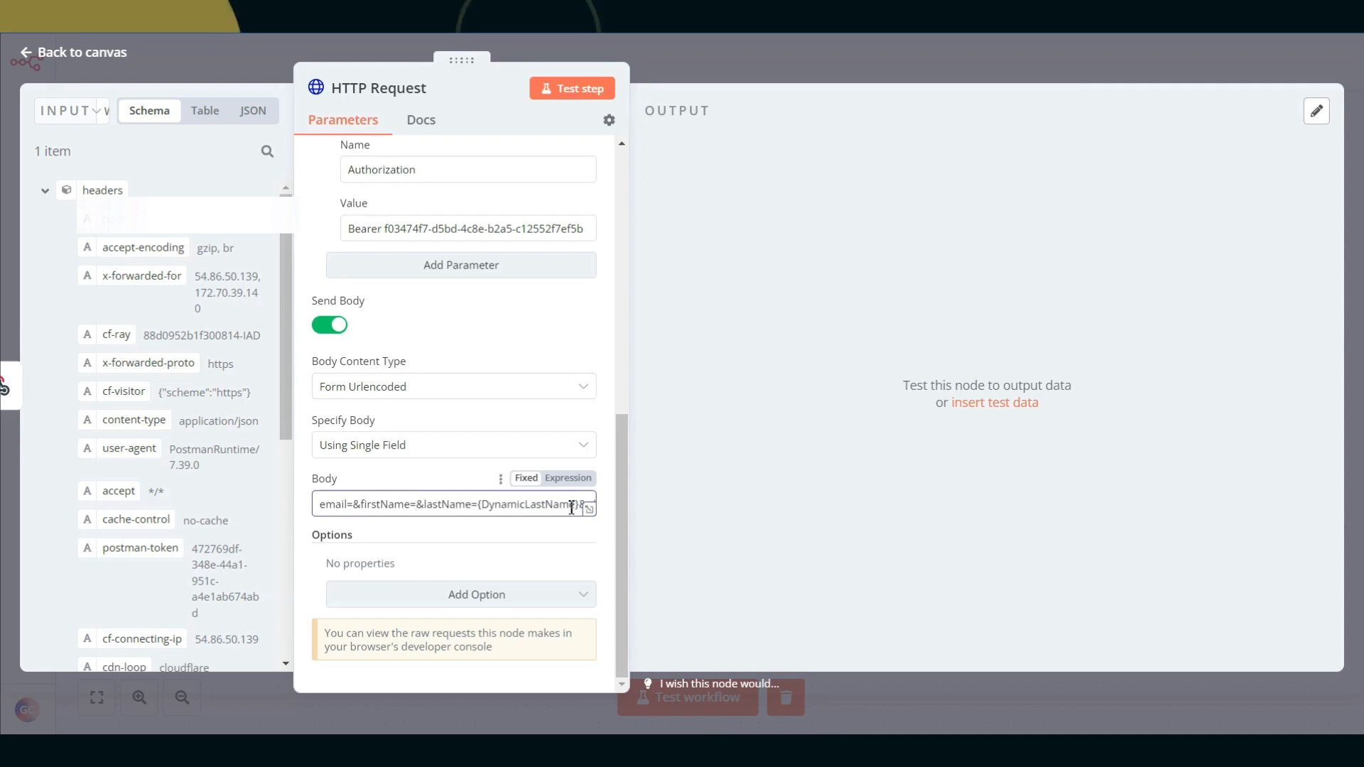
key("BackSpace")
key("BackSpace")
key("BackSpace")
key("BackSpace")
key("BackSpace")
key("BackSpace")
key("BackSpace")
key("BackSpace")
key("BackSpace")
key("BackSpace")
key("BackSpace")
key("BackSpace")
key("BackSpace")
key("BackSpace")
key("BackSpace")
key("BackSpace")
key("BackSpace")
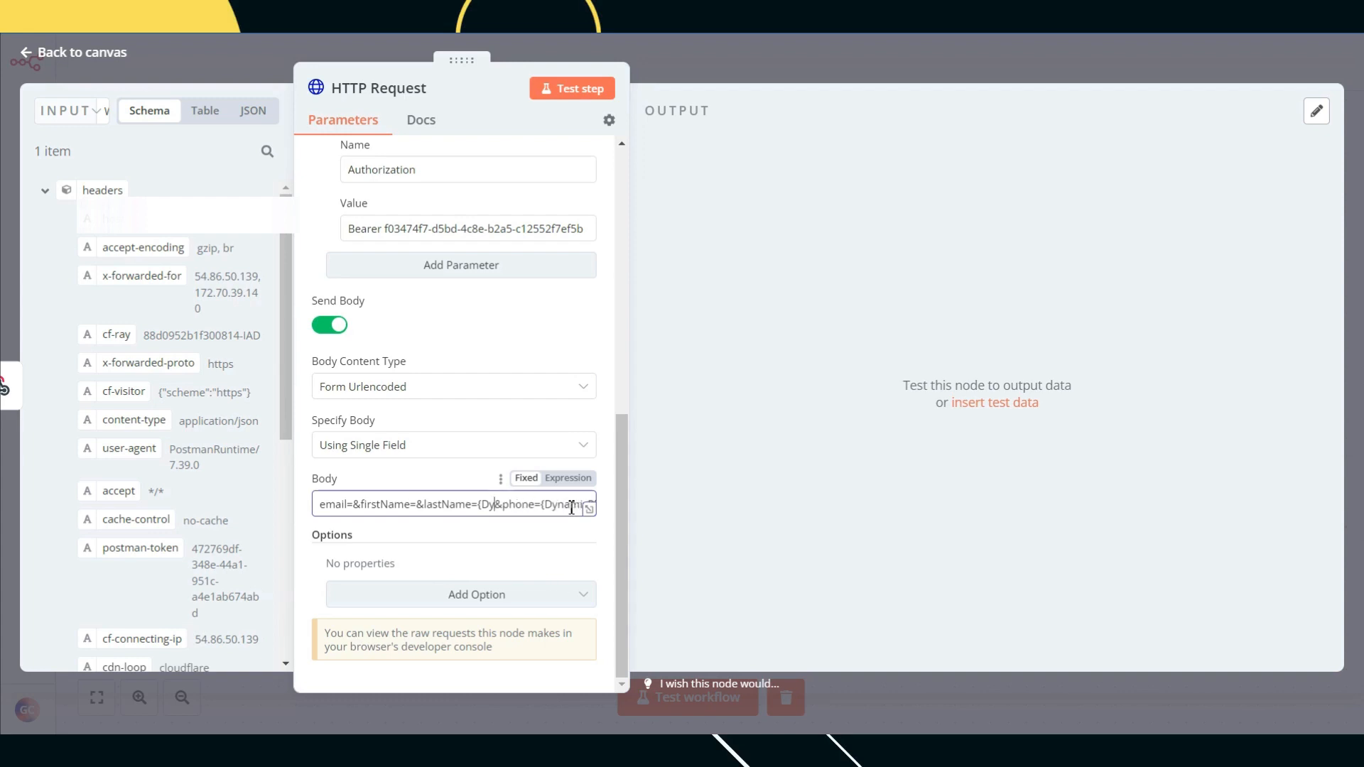
left_click(530, 506)
key("Delete")
key("Delete")
key("Delete")
key("Delete")
key("Delete")
key("Delete")
key("Delete")
key("Delete")
key("Delete")
key("Delete")
key("Delete")
key("Delete")
key("Delete")
key("BackSpace")
left_click_drag(410, 507, 363, 508)
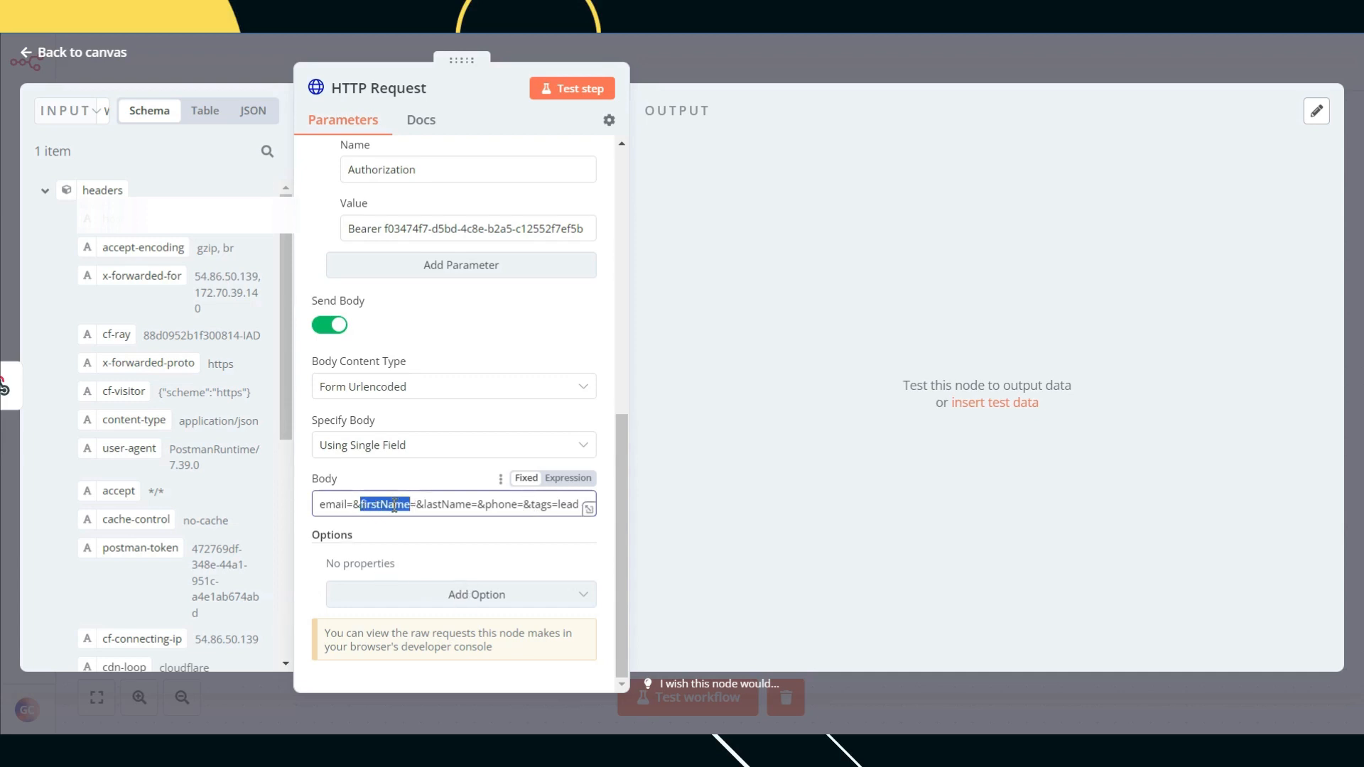
left_click(394, 506)
left_click_drag(411, 507, 360, 509)
Step: Widen the settings and INPUT panels and pick the node shown as input
left_click_drag(714, 213, 739, 217)
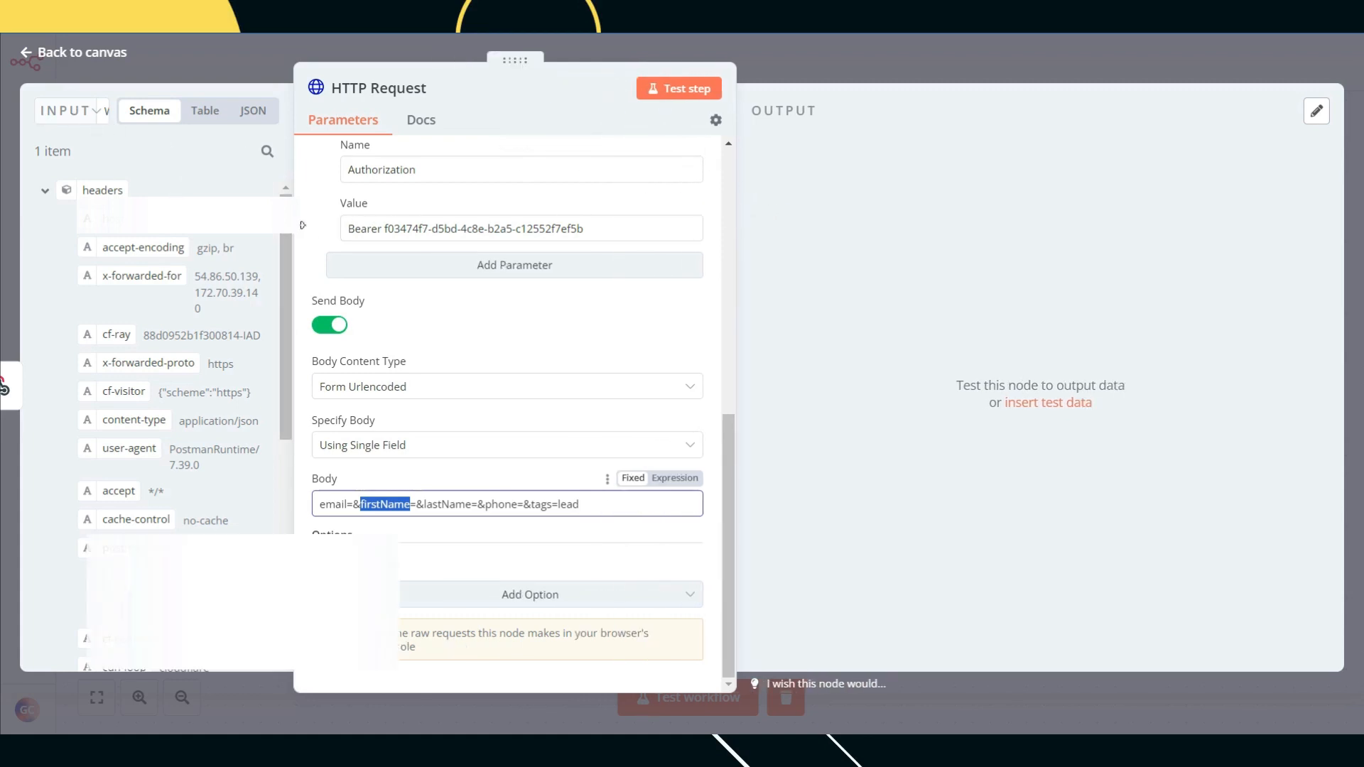
left_click_drag(301, 226, 414, 224)
left_click(142, 116)
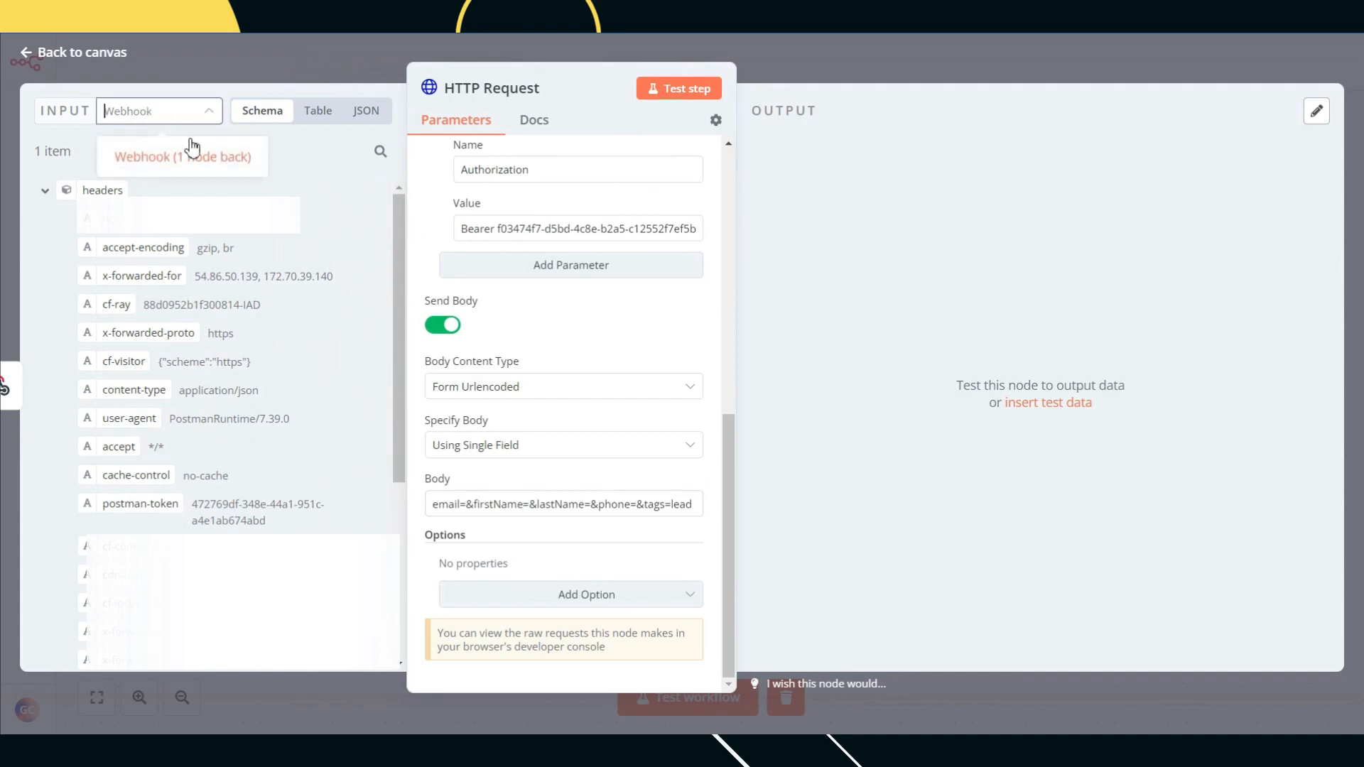
left_click(191, 146)
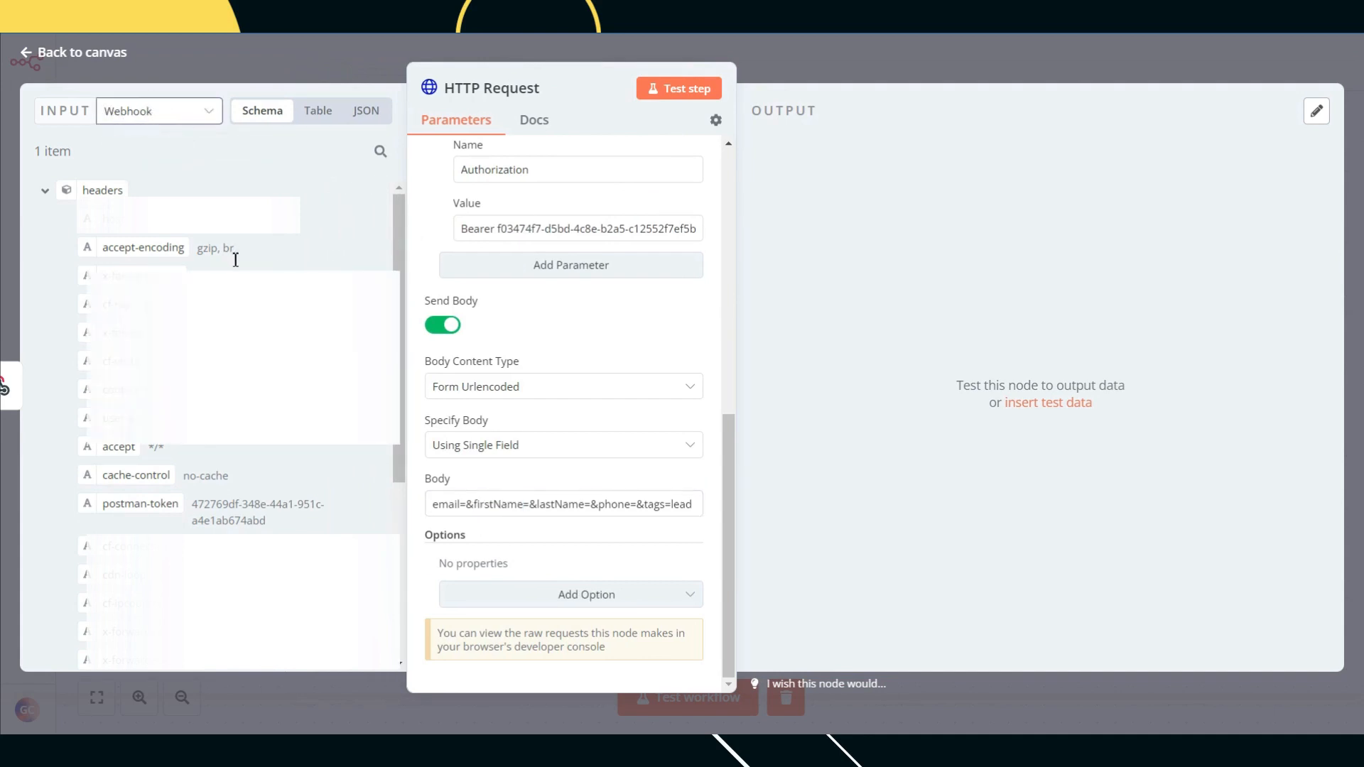
scroll(235, 260, "down", 5)
left_click_drag(122, 508, 504, 501)
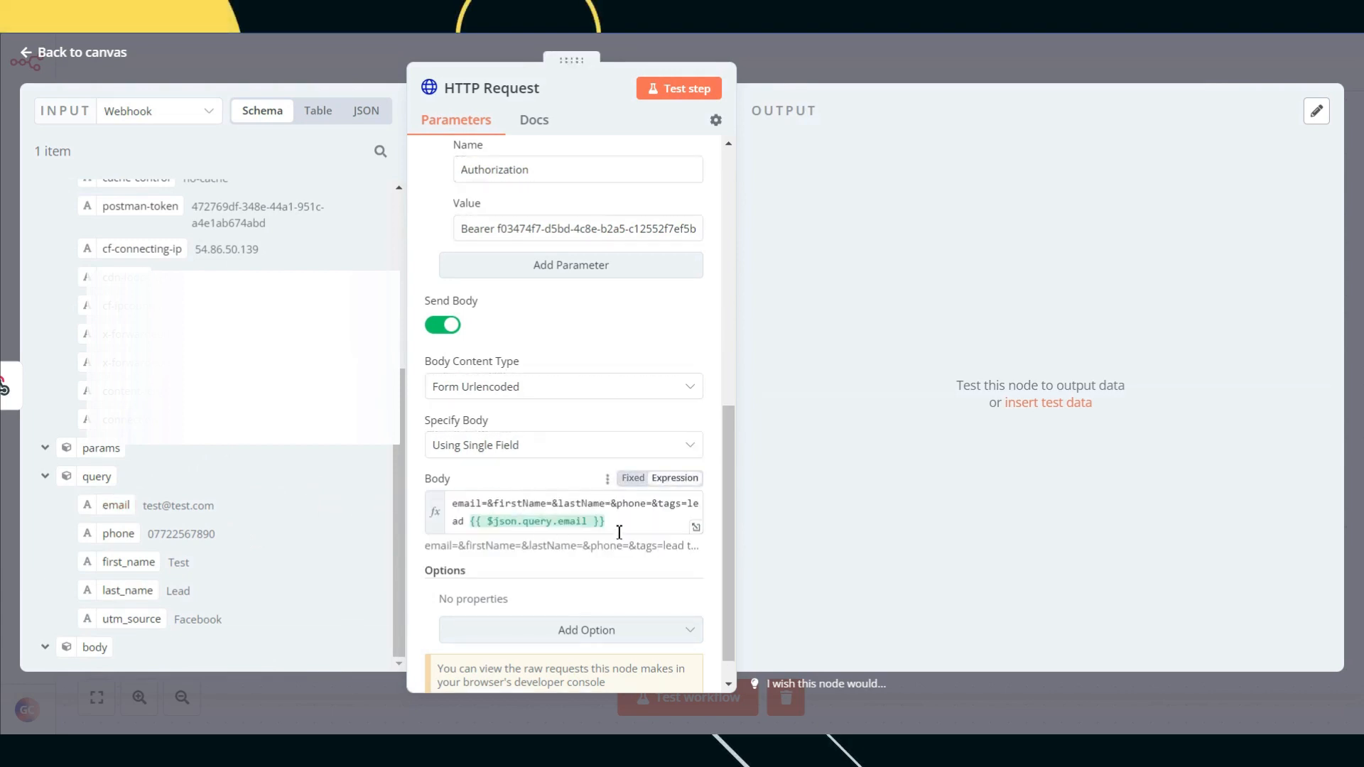
left_click_drag(629, 523, 478, 526)
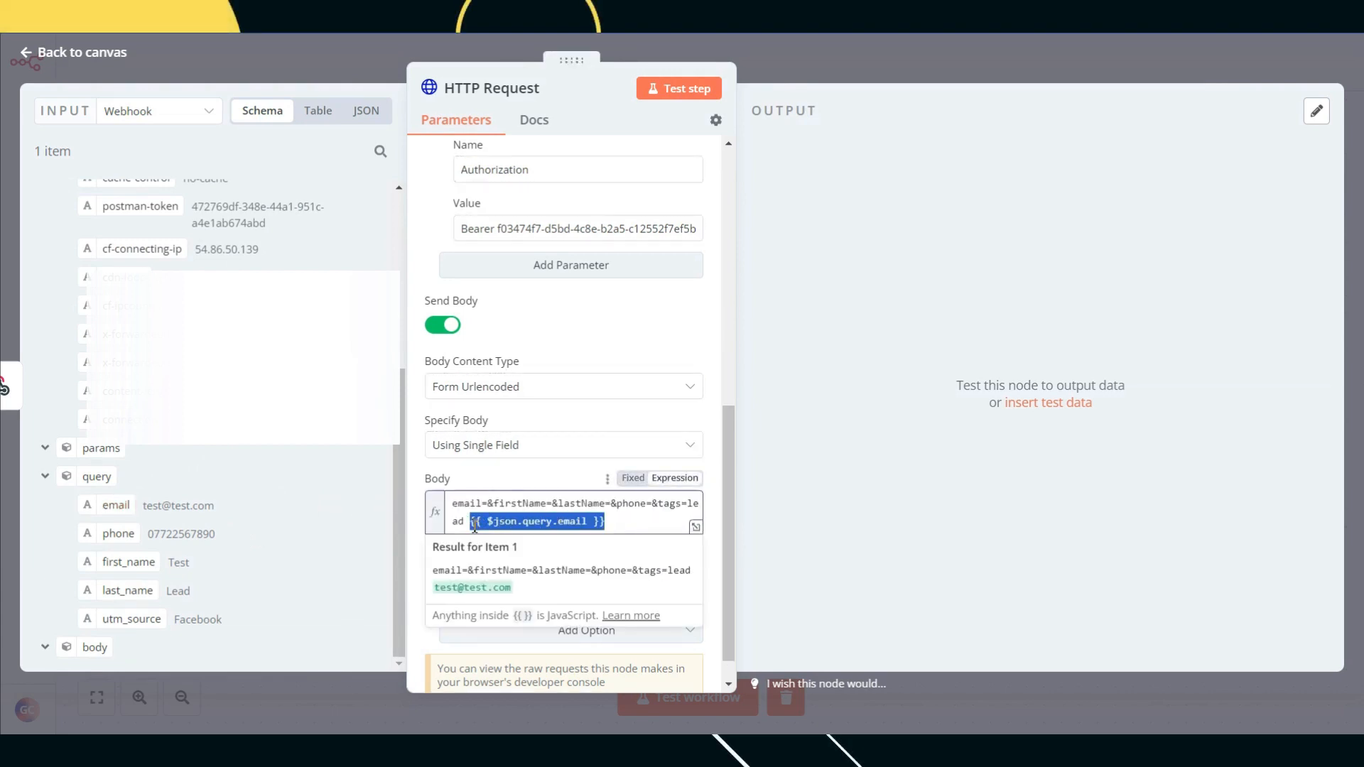
key("BackSpace")
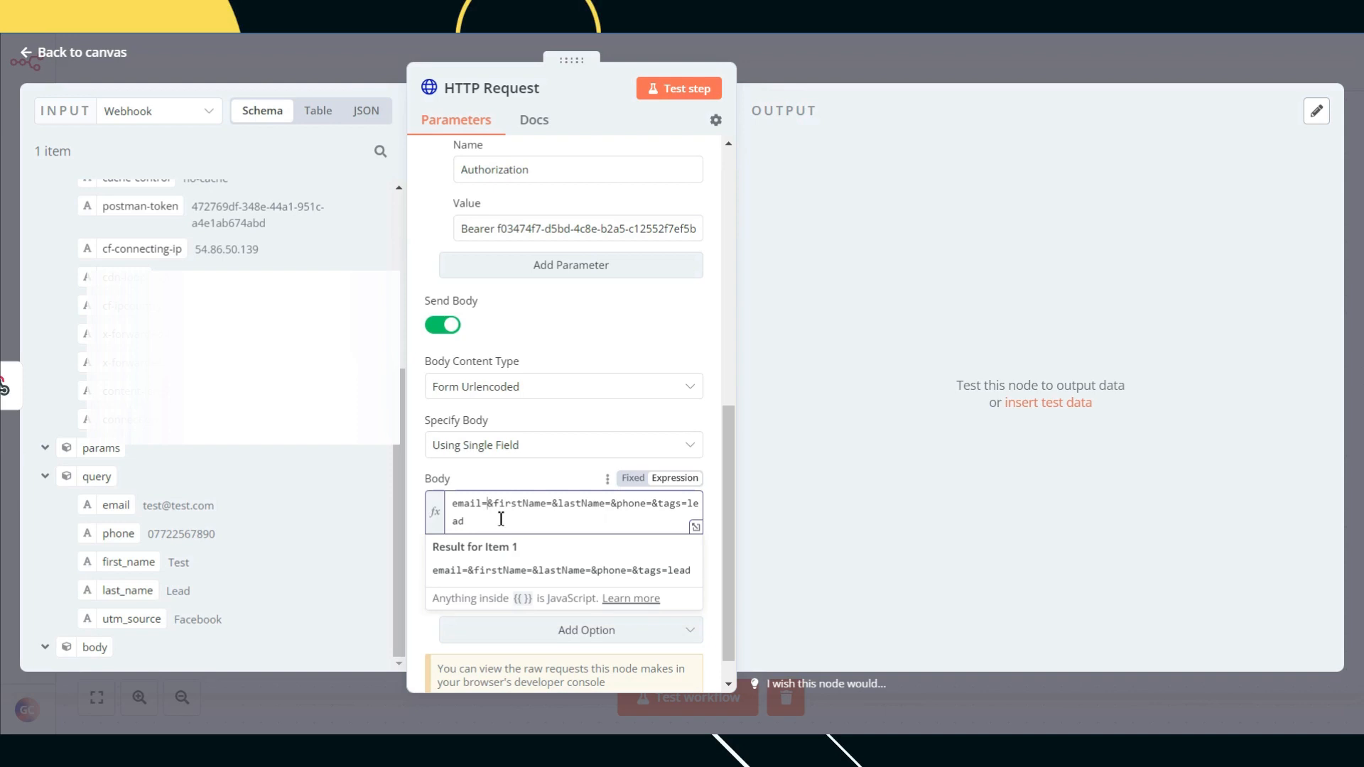
type("{{ $json.query.email }}")
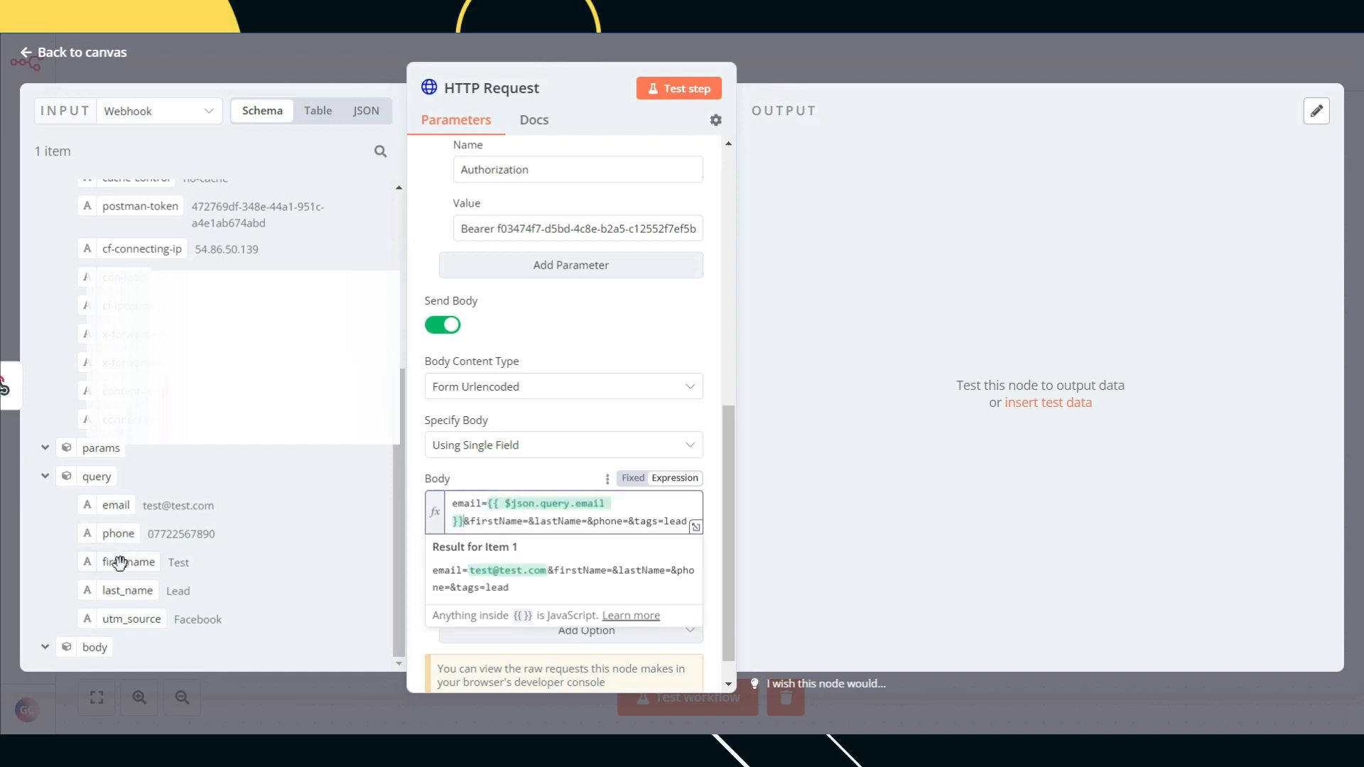
left_click_drag(125, 562, 533, 536)
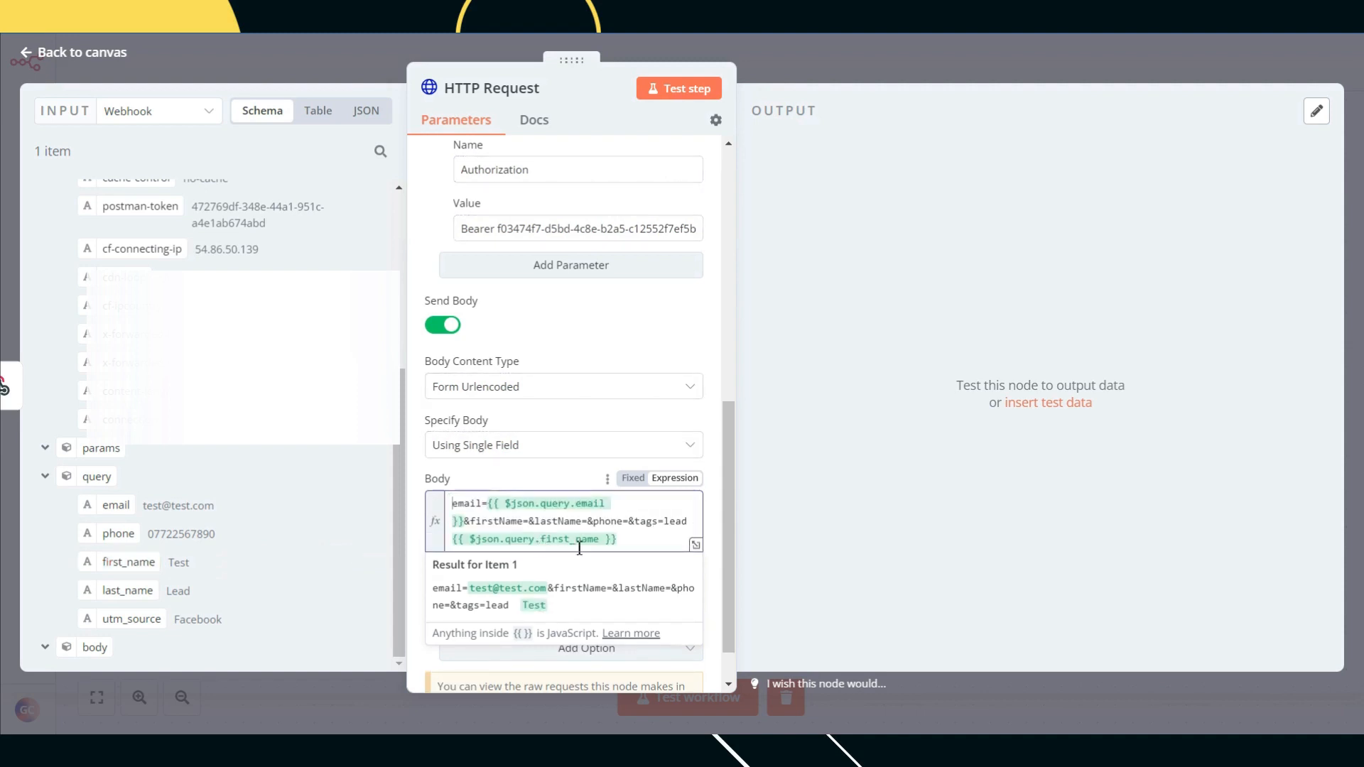
left_click_drag(629, 541, 451, 542)
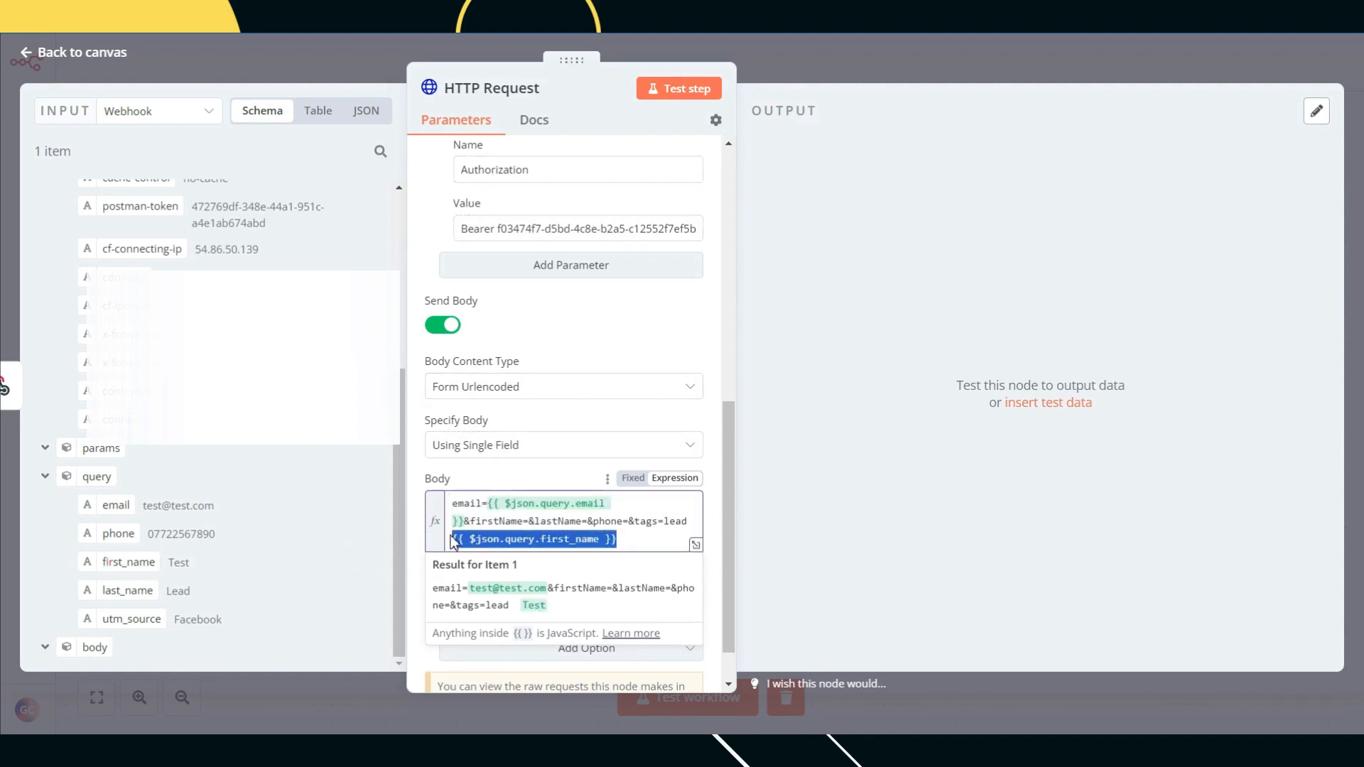
key("BackSpace")
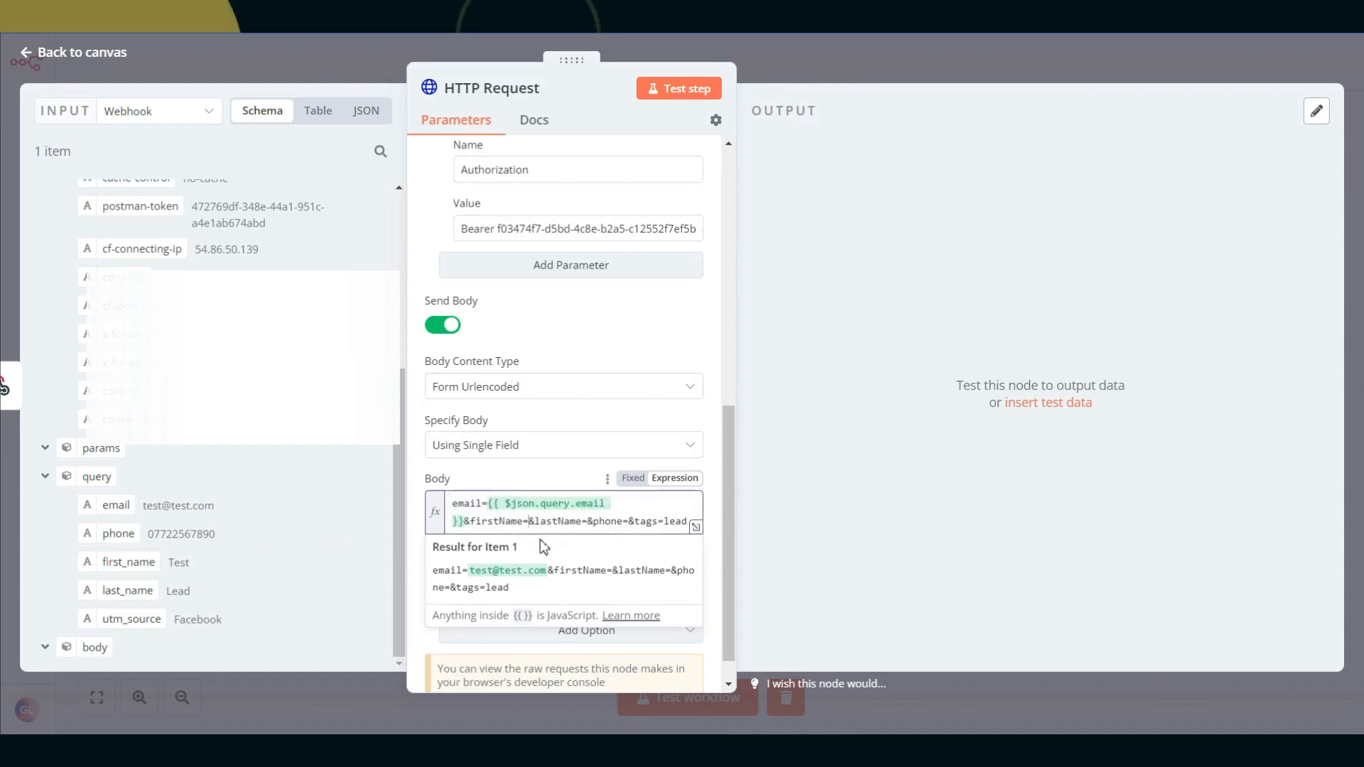
key("ctrl+z")
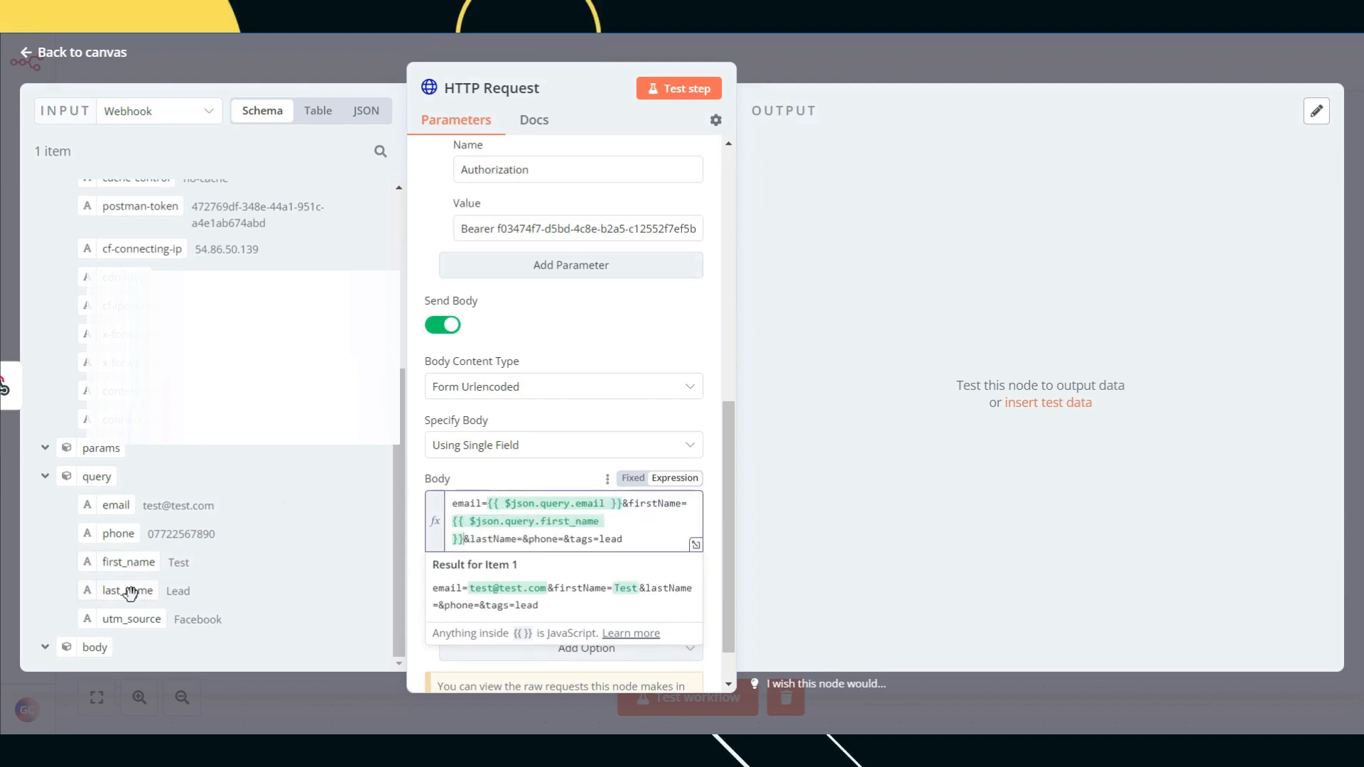
Step: Map the last_name and phone query fields after lastName= and phone=
left_click_drag(128, 590, 562, 543)
scroll(608, 540, "down", 1)
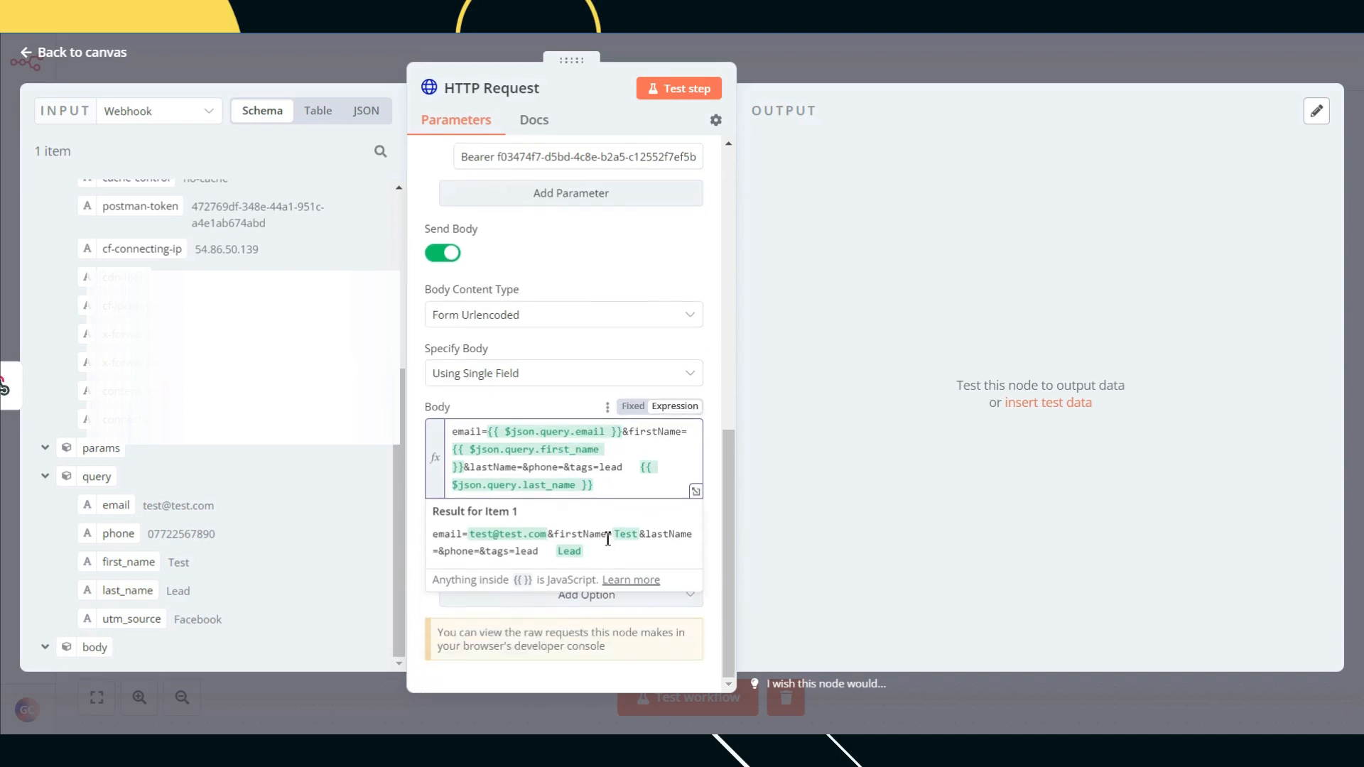
left_click_drag(618, 485, 649, 470)
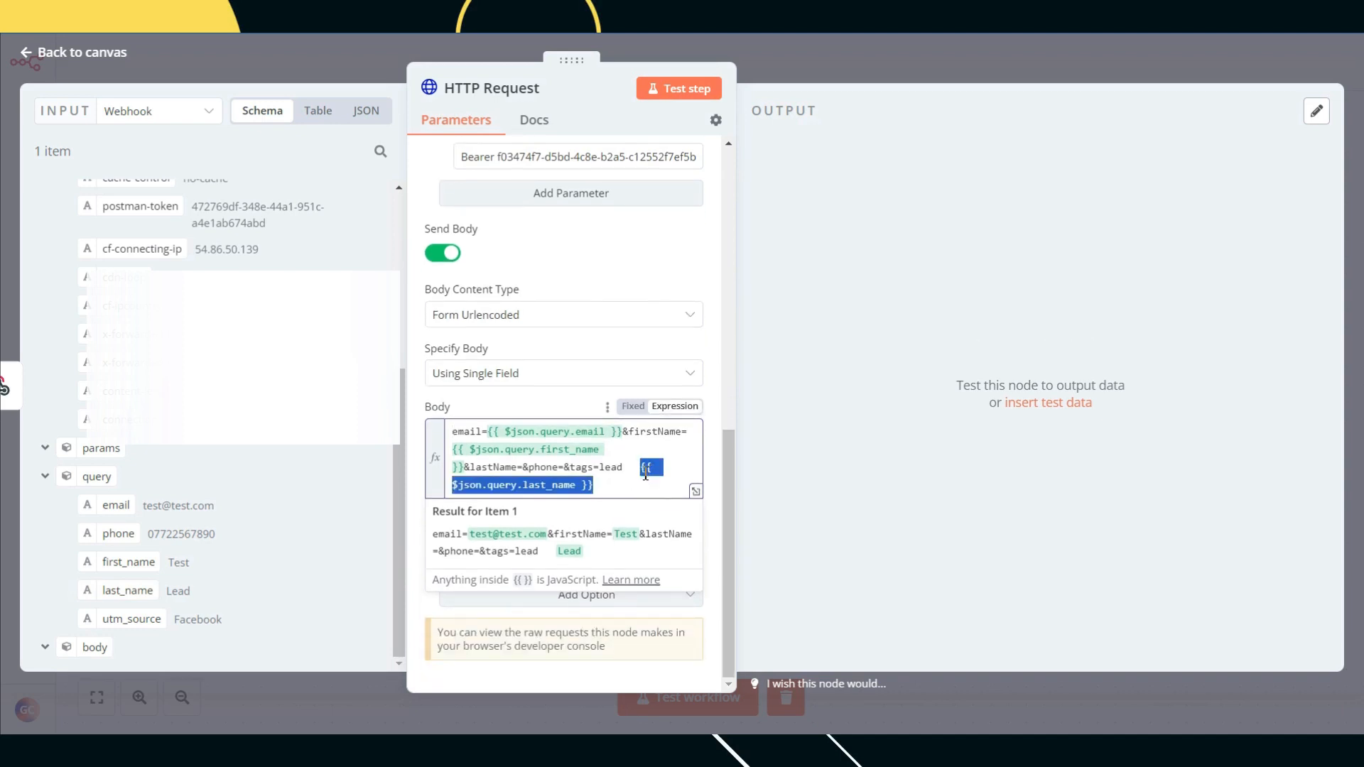
key("BackSpace")
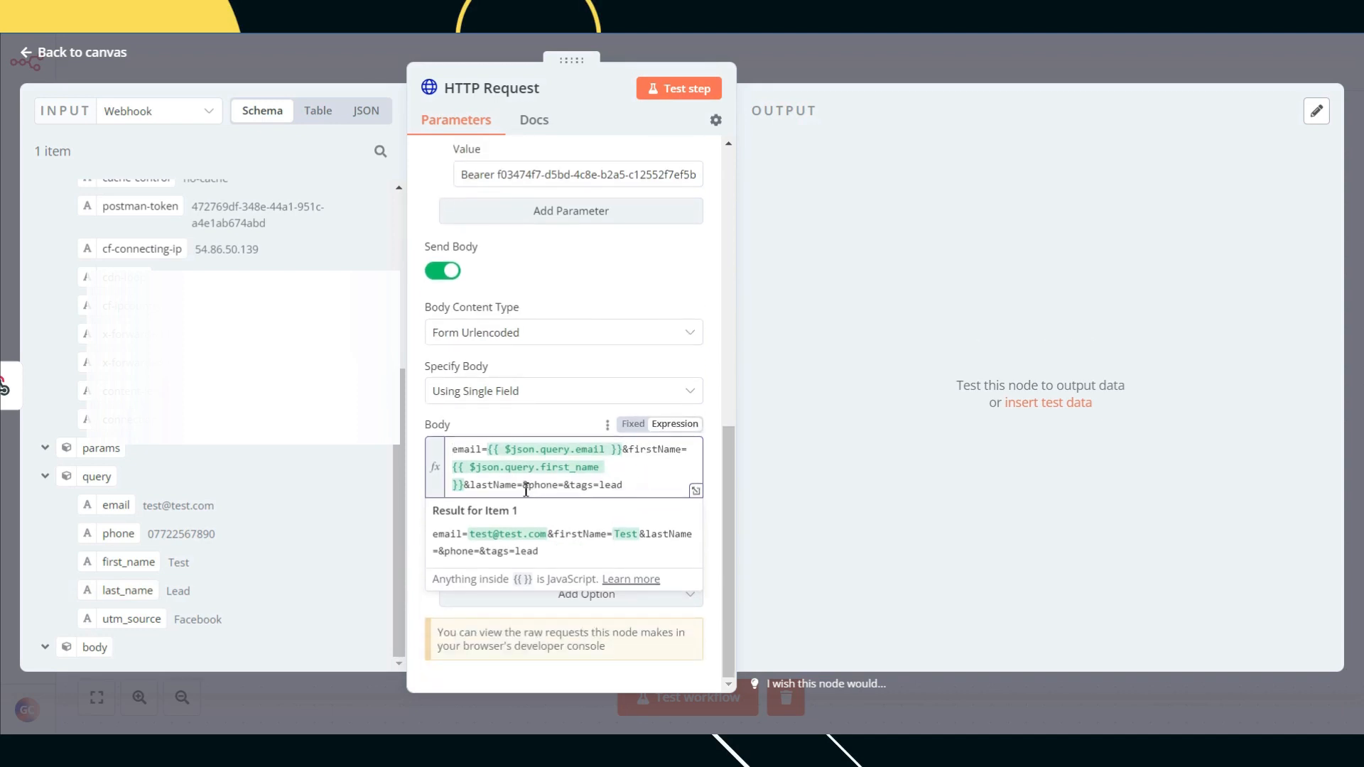
key("ctrl+z")
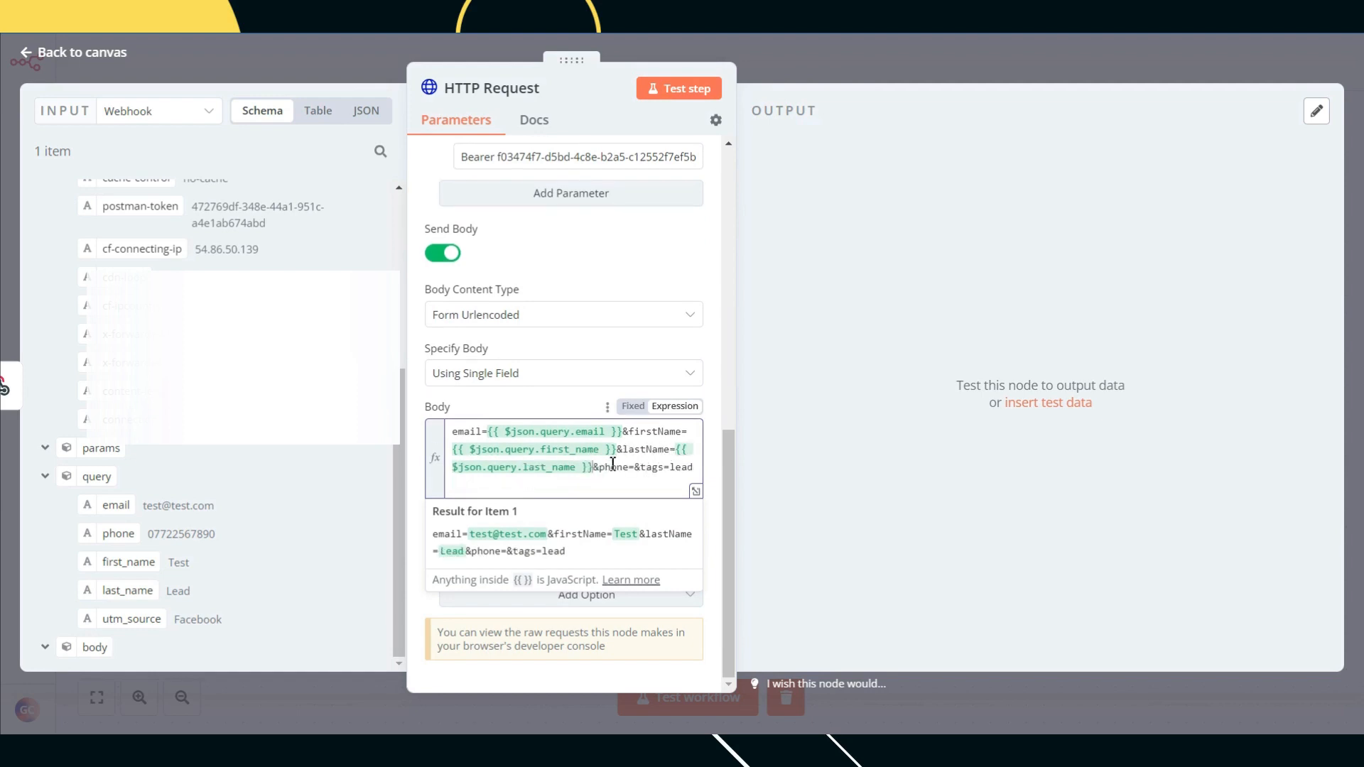
left_click_drag(118, 534, 523, 492)
left_click_drag(606, 487, 475, 490)
key("ctrl+c")
key("BackSpace")
key("ctrl+v")
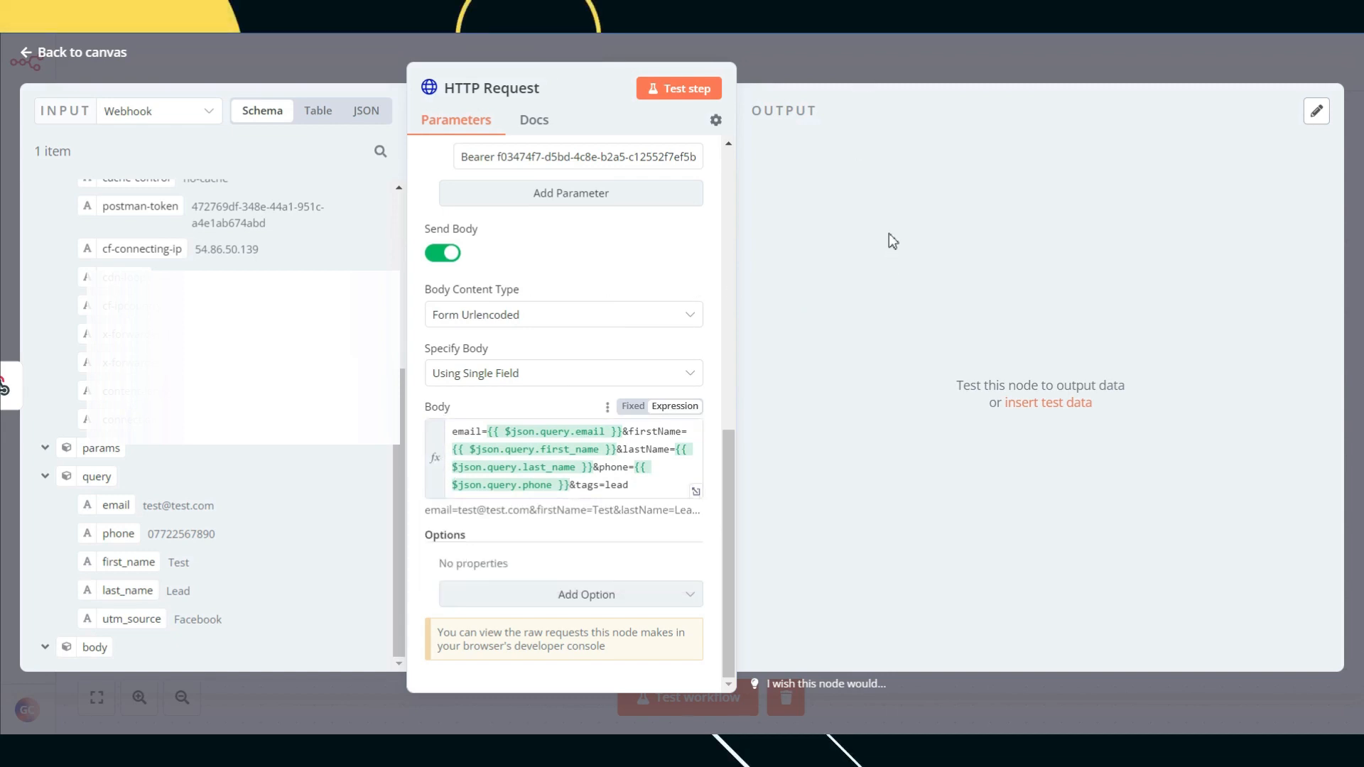
left_click(910, 66)
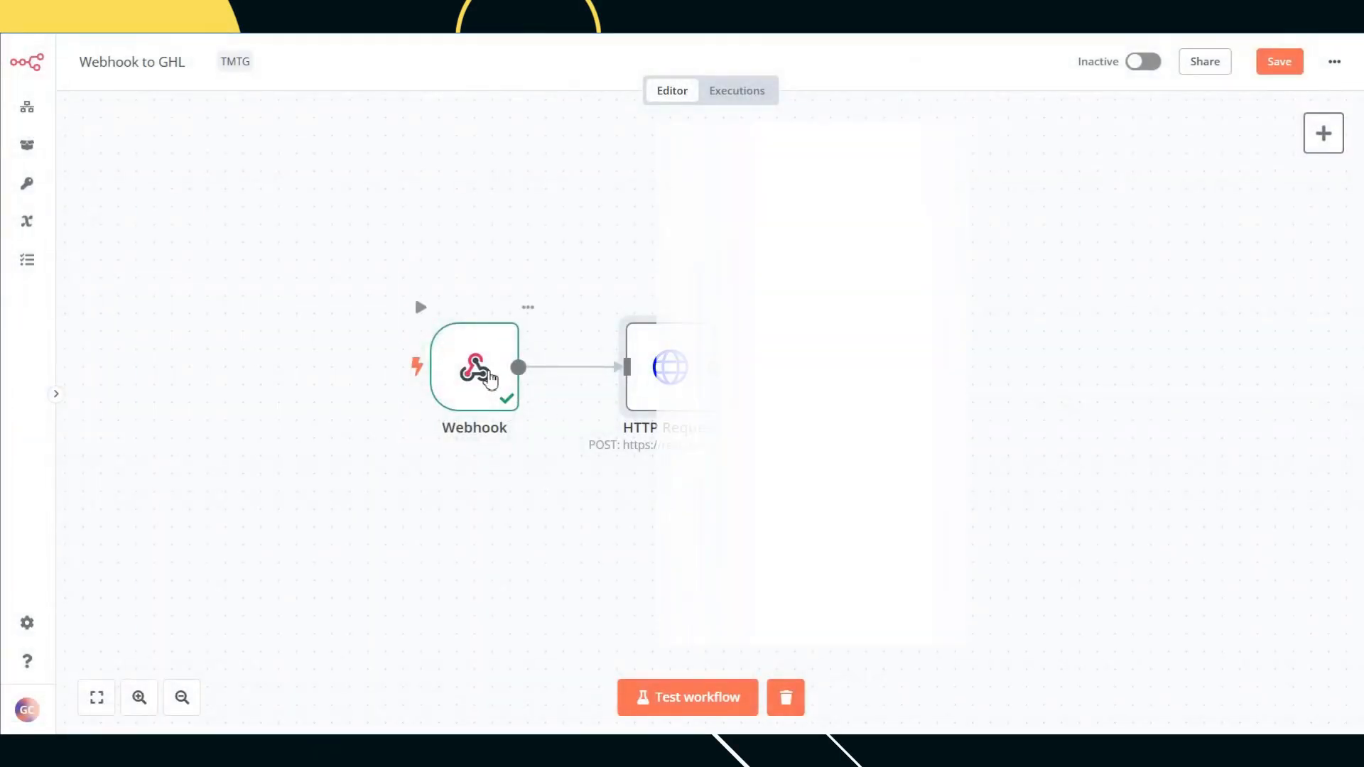
Step: Open the Webhook node and click Listen for test event
double_click(486, 371)
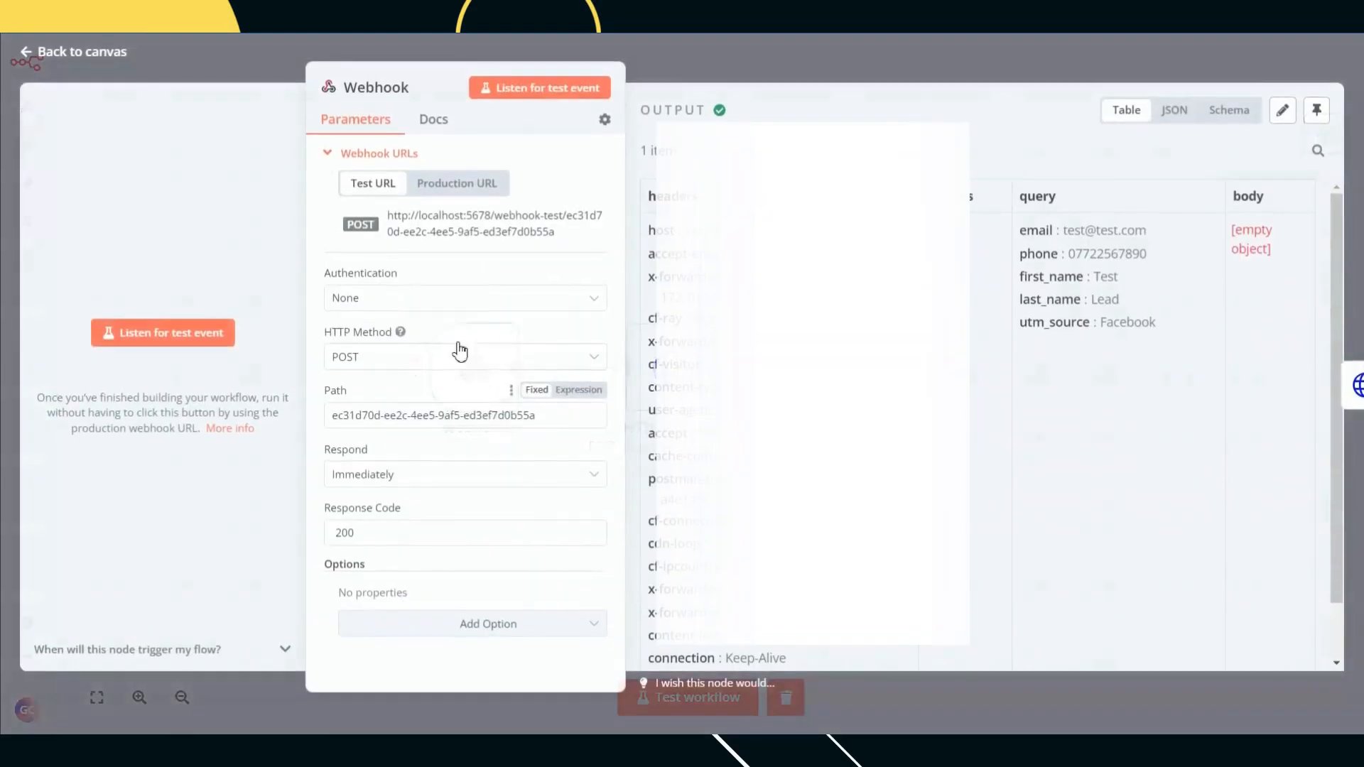
left_click(180, 342)
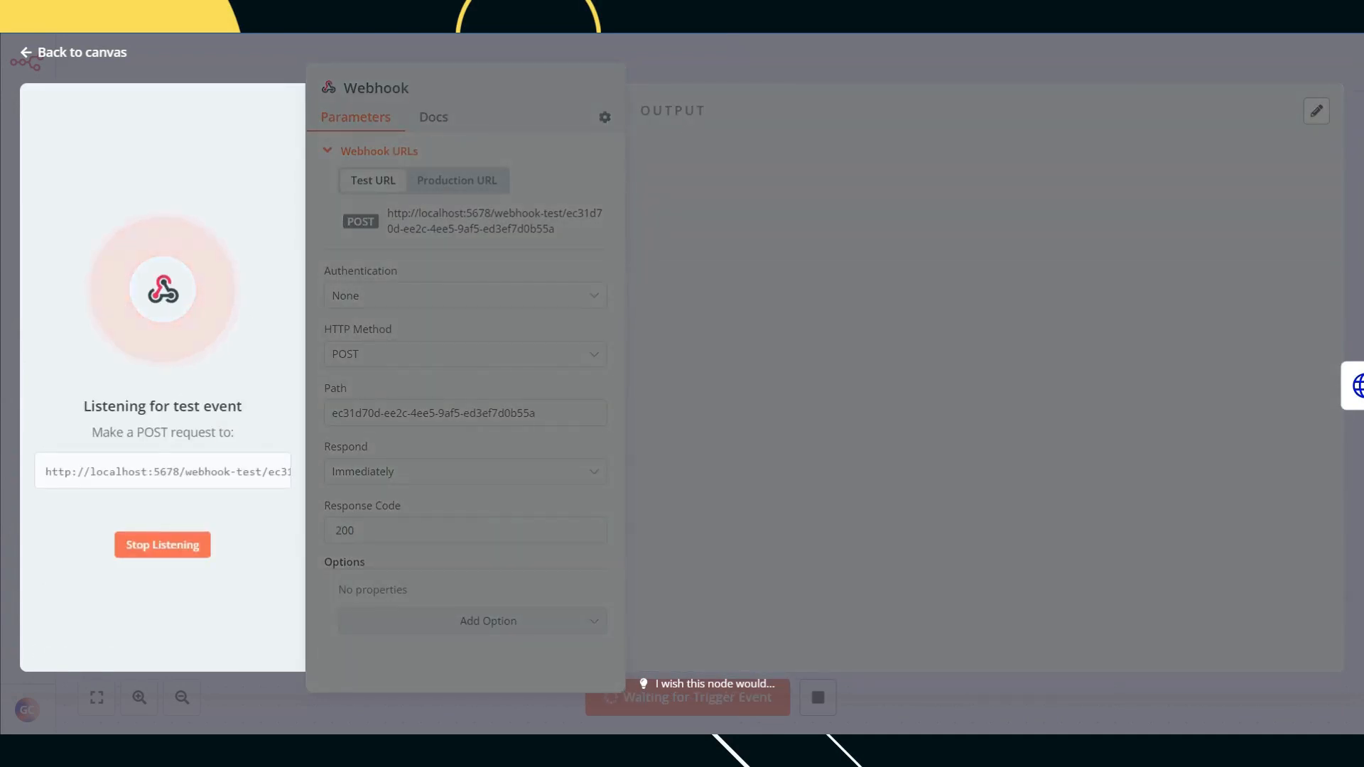
left_click(717, 14)
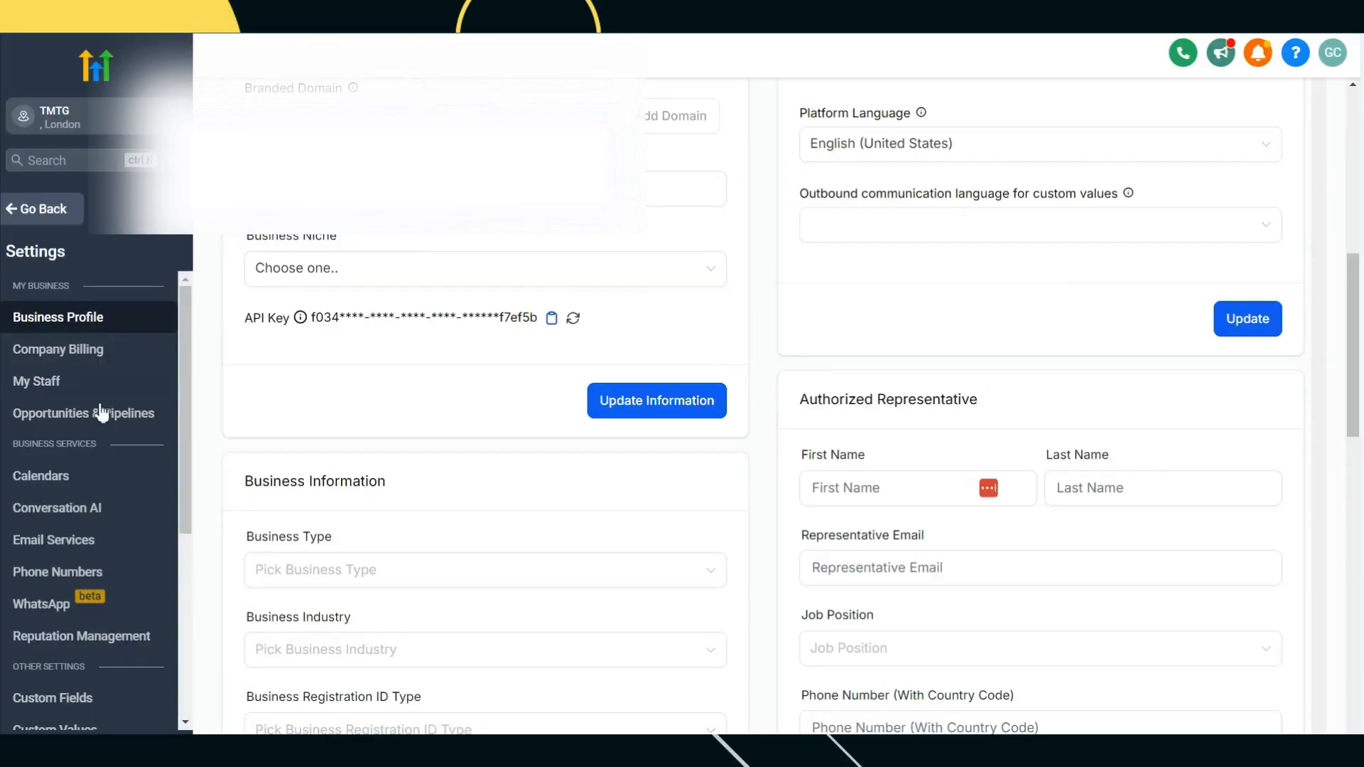
left_click(76, 212)
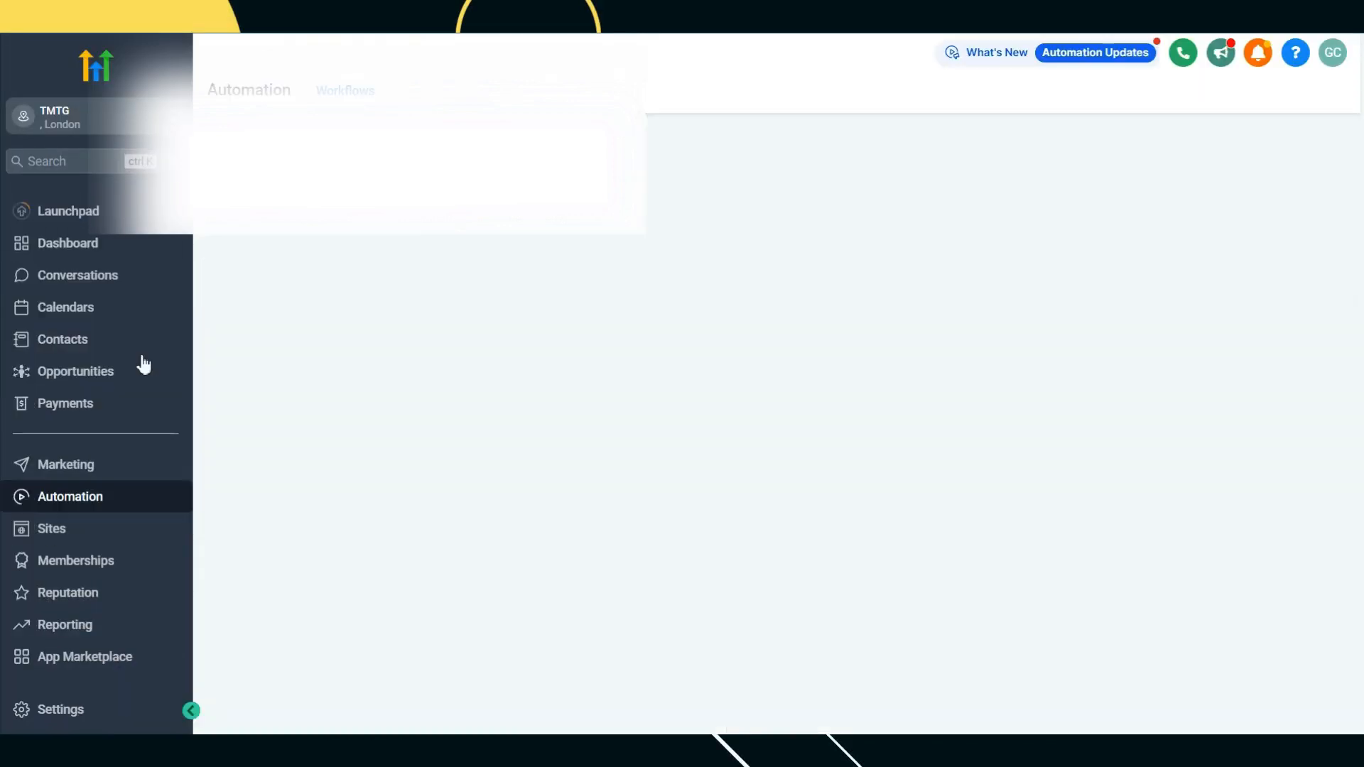
left_click(102, 346)
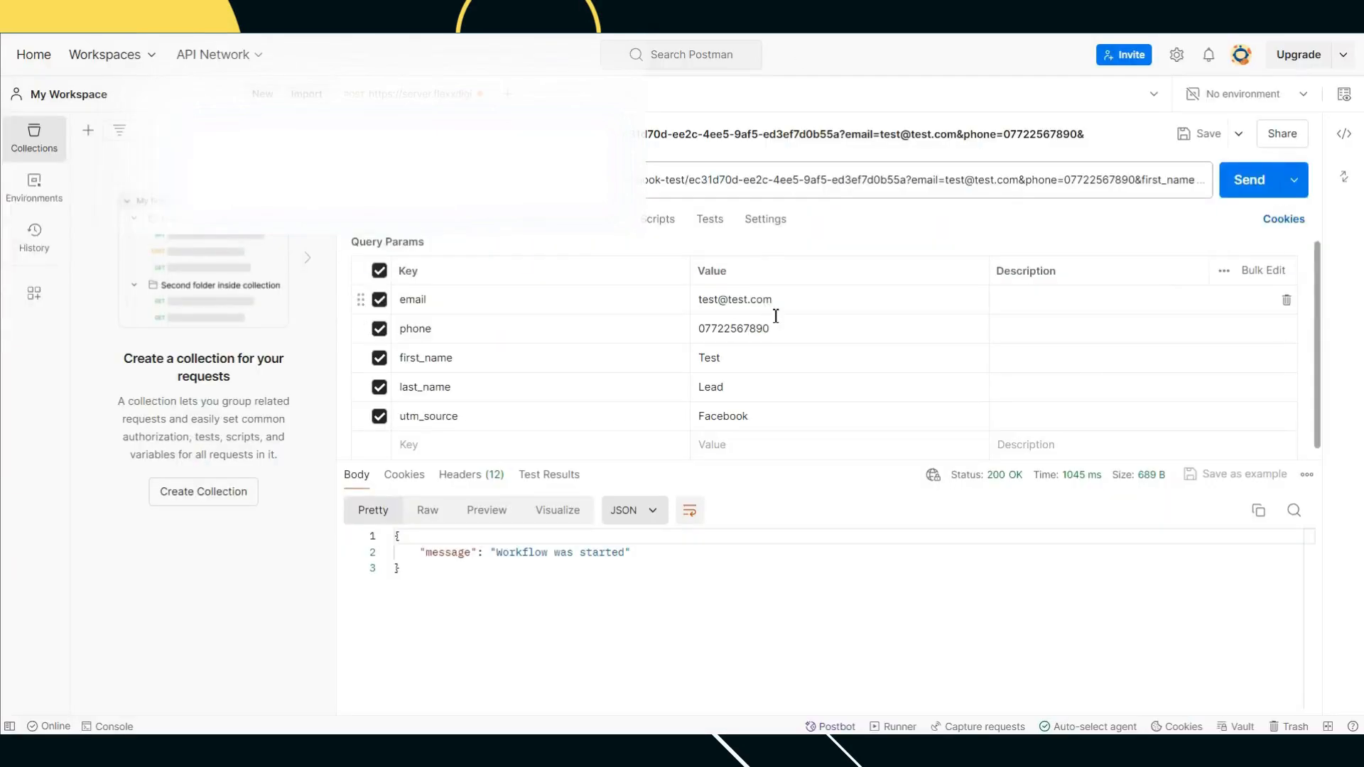
Step: Send the Postman POST with email, phone, first_name, last_name and utm_source params
left_click(1259, 186)
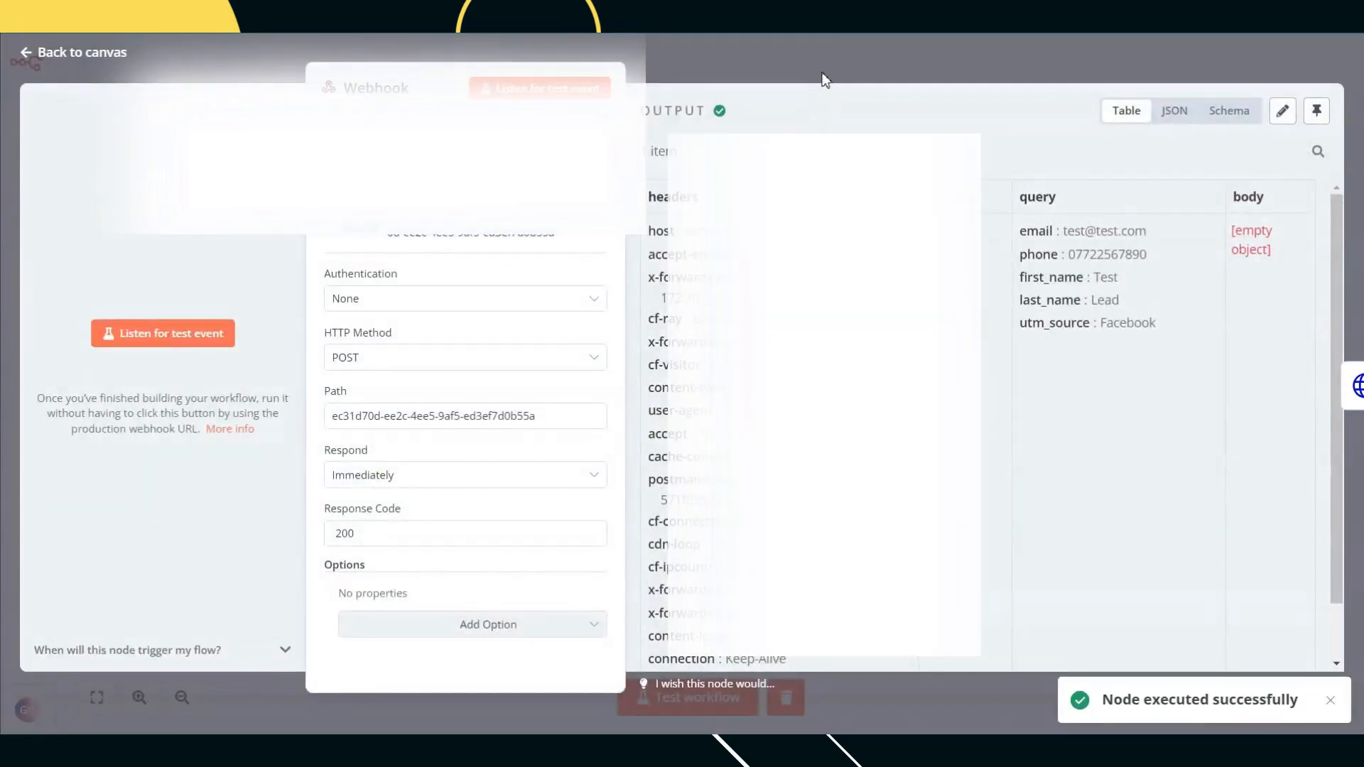
left_click(822, 80)
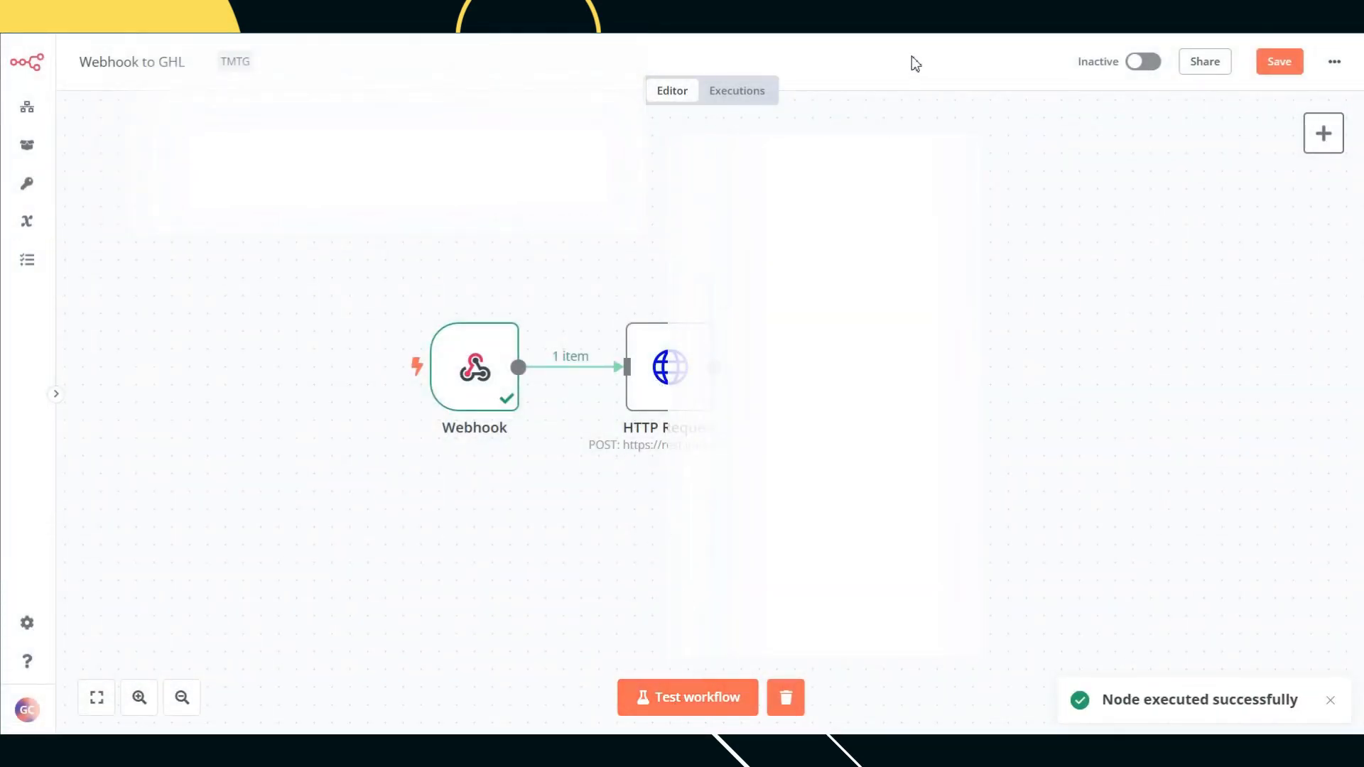
Step: Run the whole workflow with a fresh Postman request and open the HTTP Request node's output
left_click(707, 704)
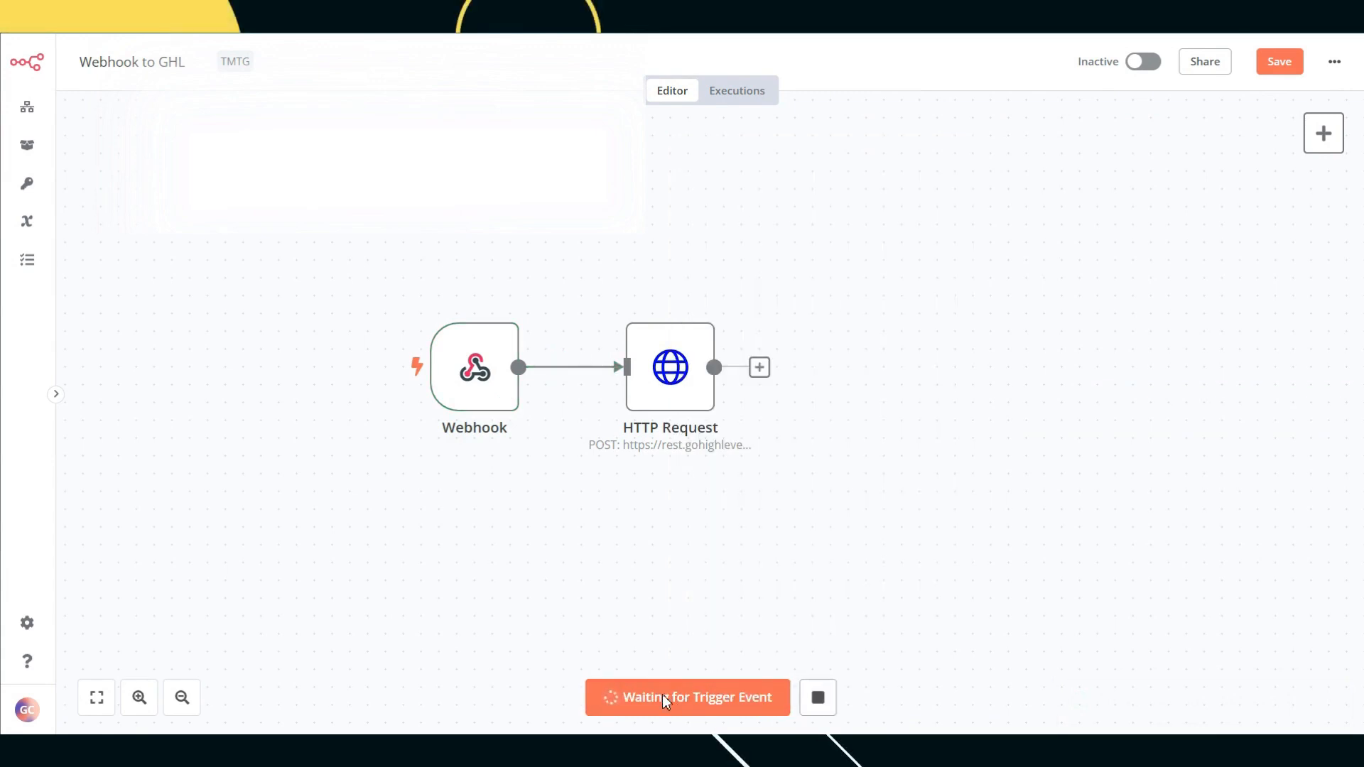
key("ctrl+Tab")
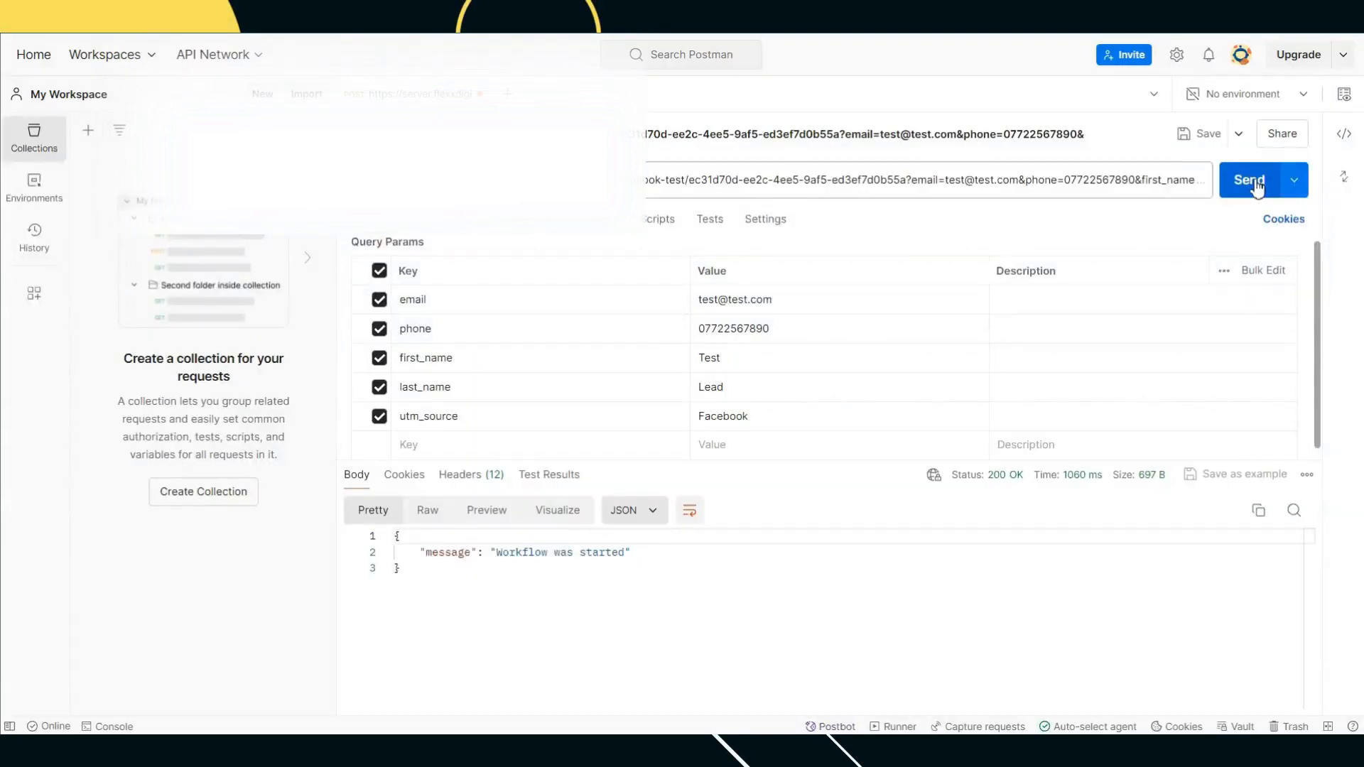
left_click(1254, 183)
key("ctrl+shift+Tab")
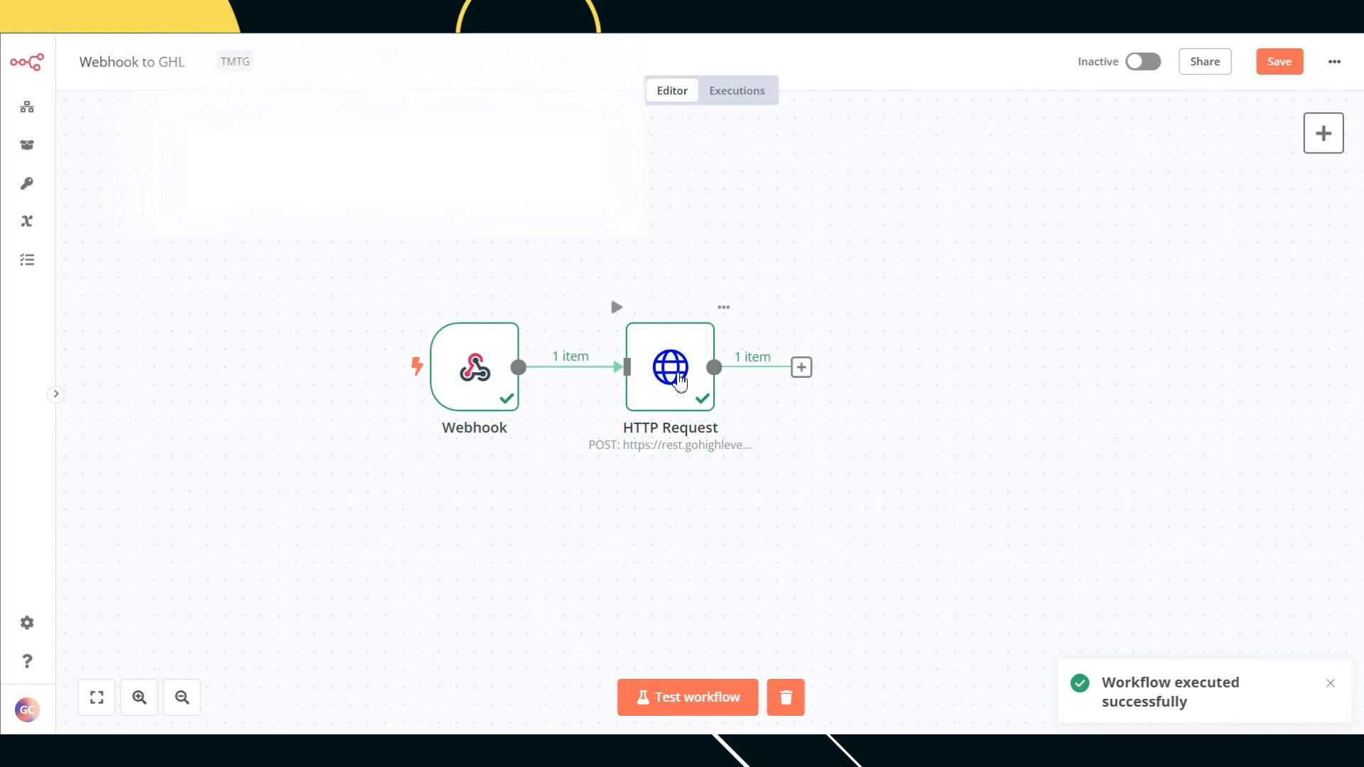
double_click(677, 374)
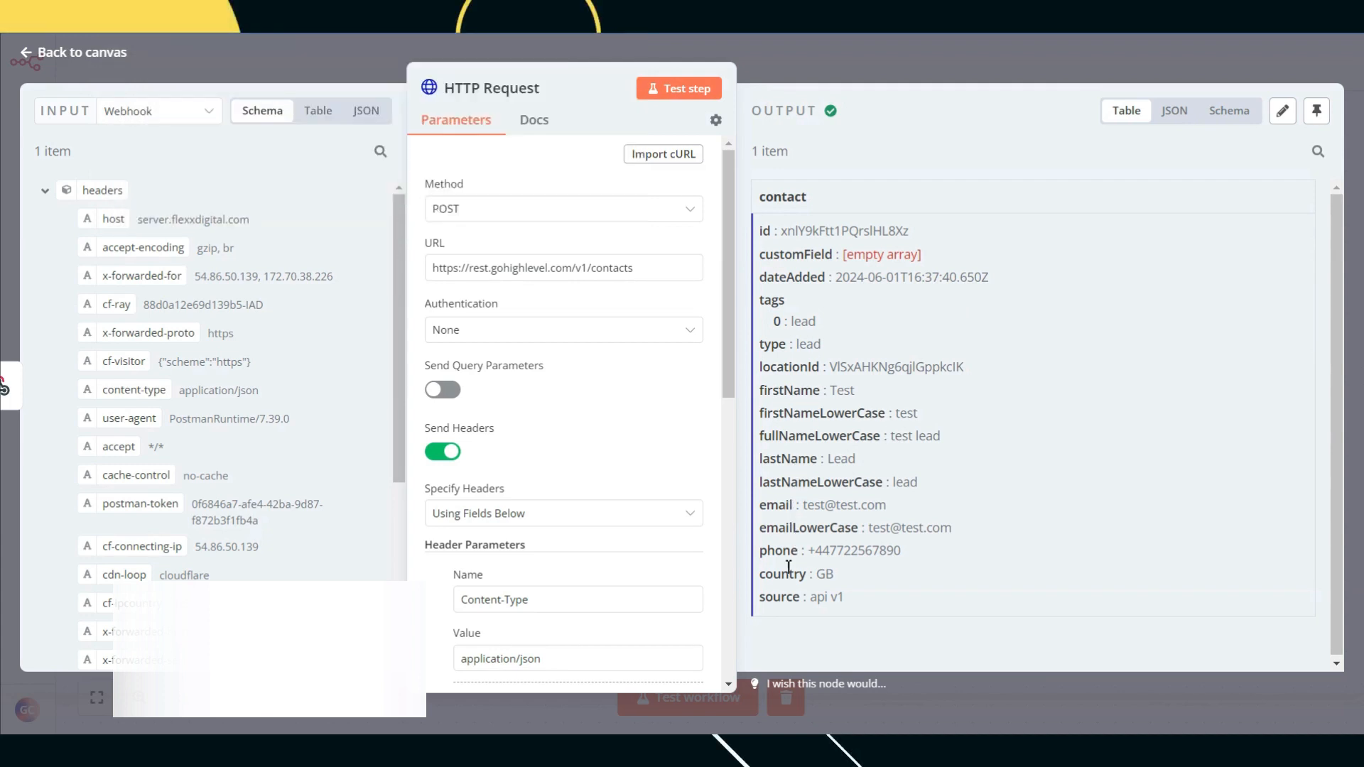
Step: Scroll the HTTP Request output to check the new contact's lead tag and Test/Lead names
scroll(803, 566, "down", 1)
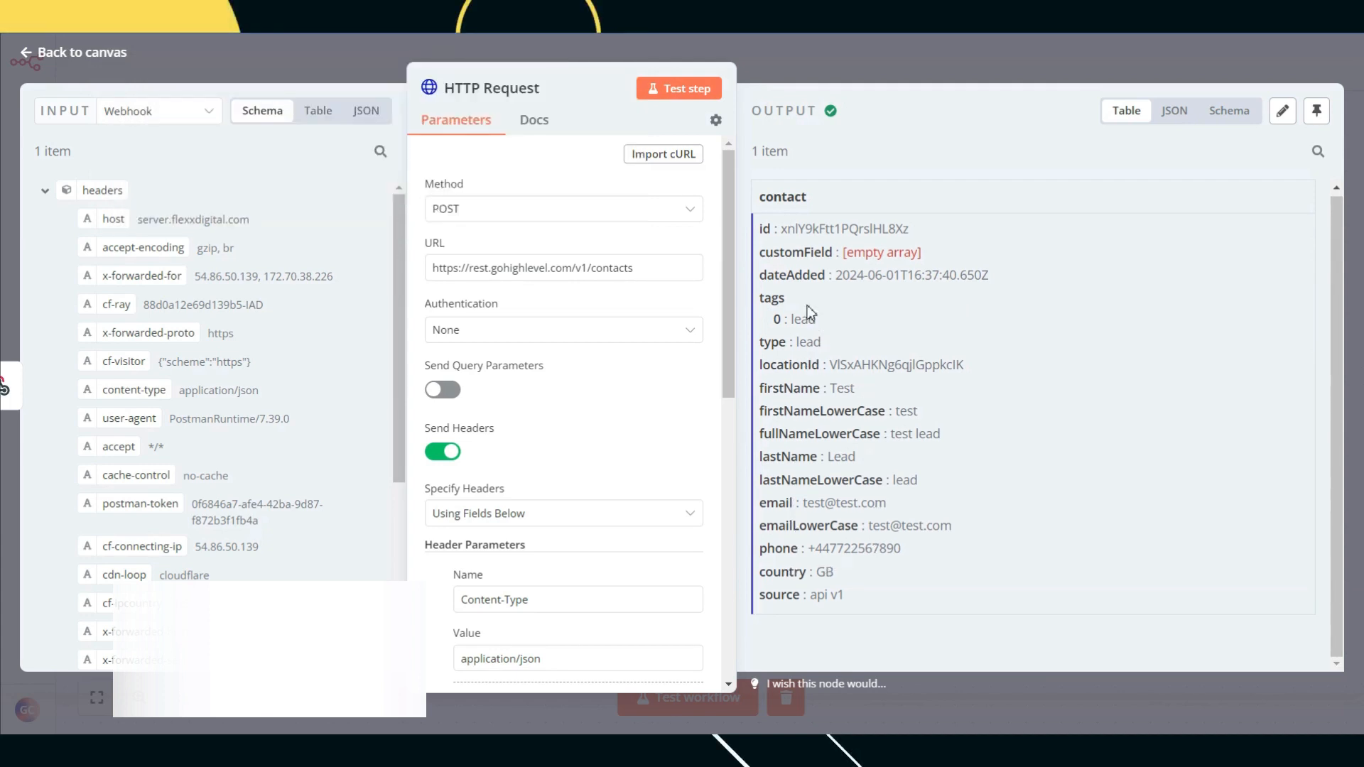
scroll(809, 318, "up", 1)
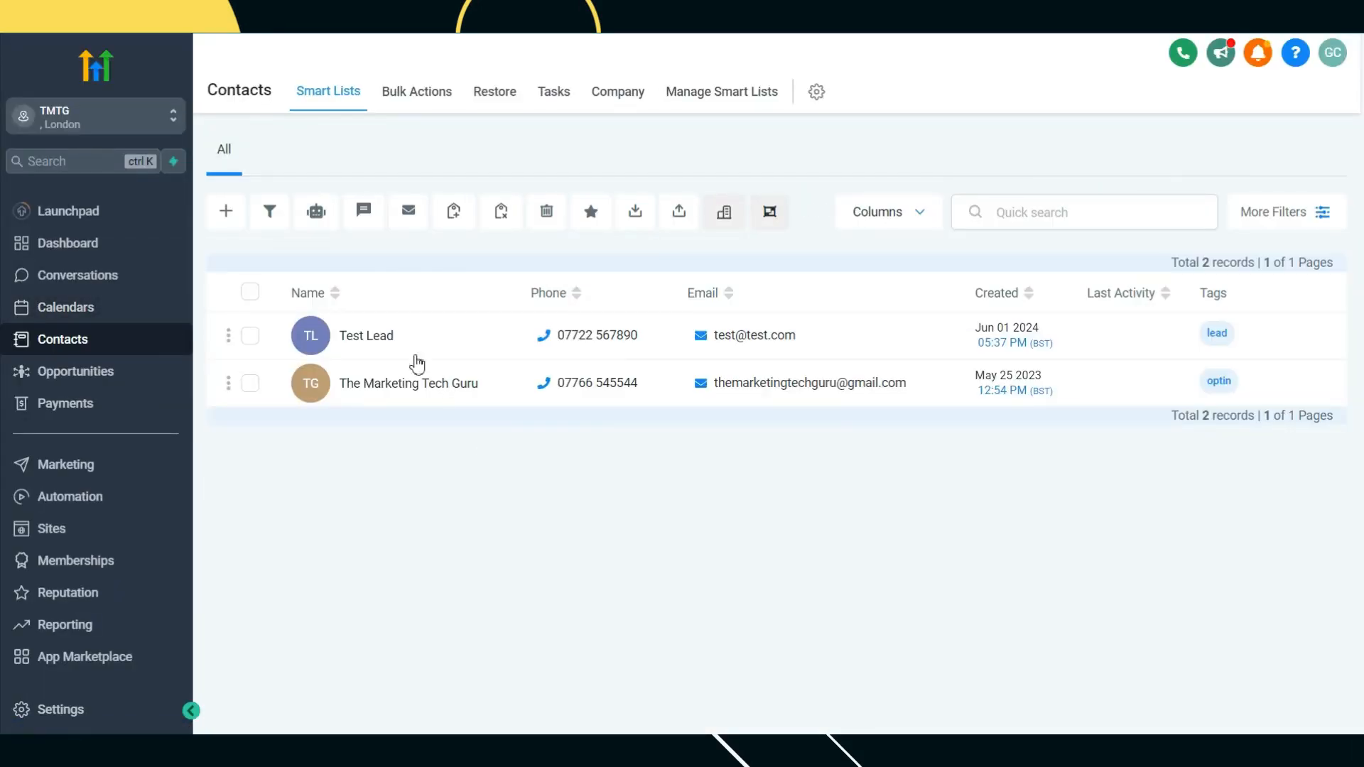
Step: Open the Test Lead contact in GoHighLevel and check its blank UTM fields and lead tag
left_click(383, 341)
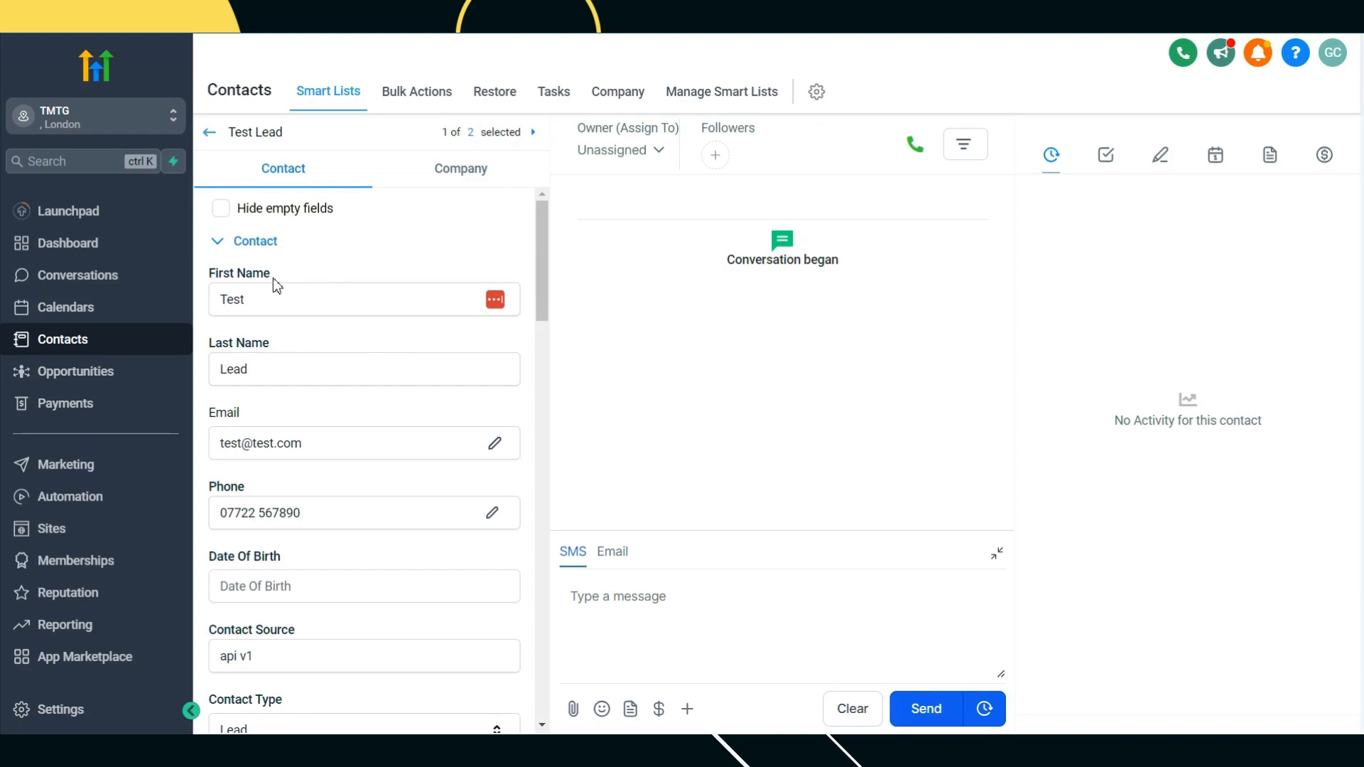
scroll(328, 511, "down", 4)
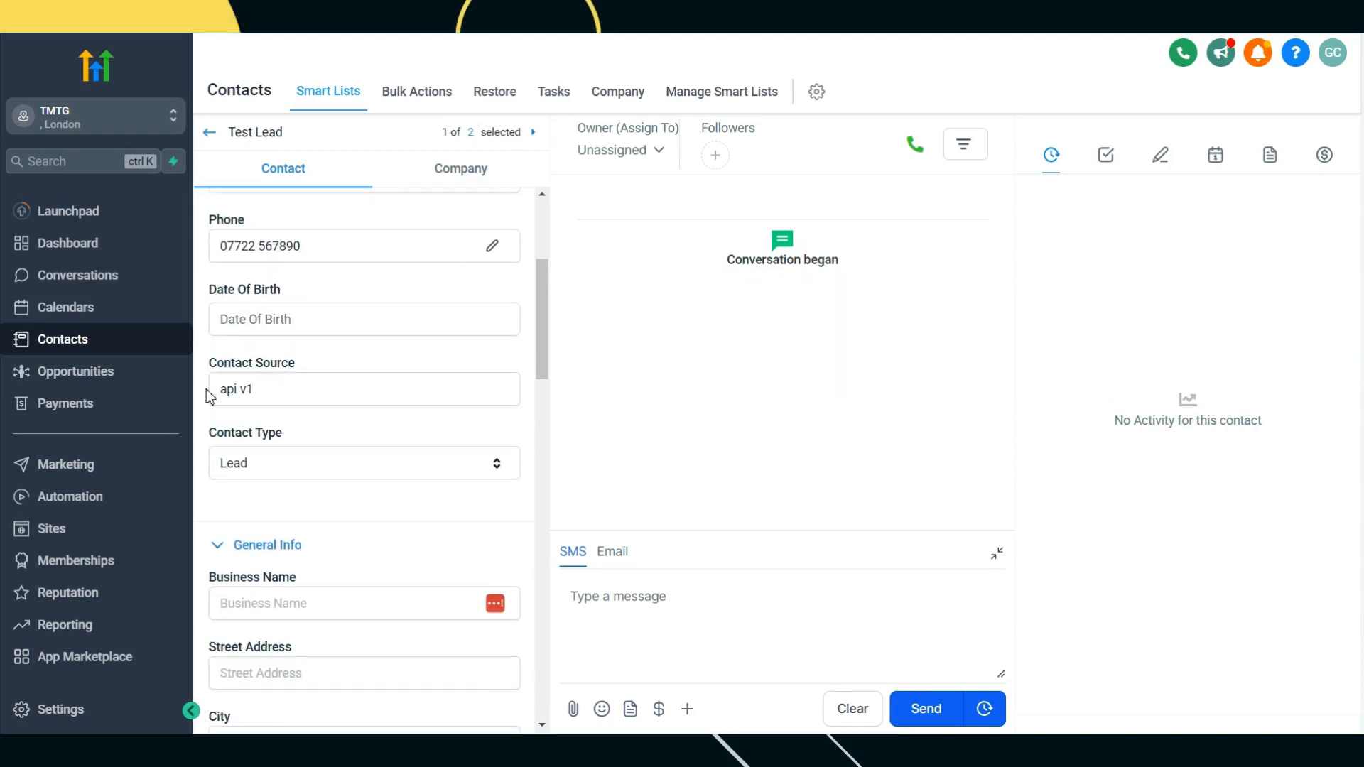
scroll(269, 402, "down", 5)
scroll(338, 424, "down", 10)
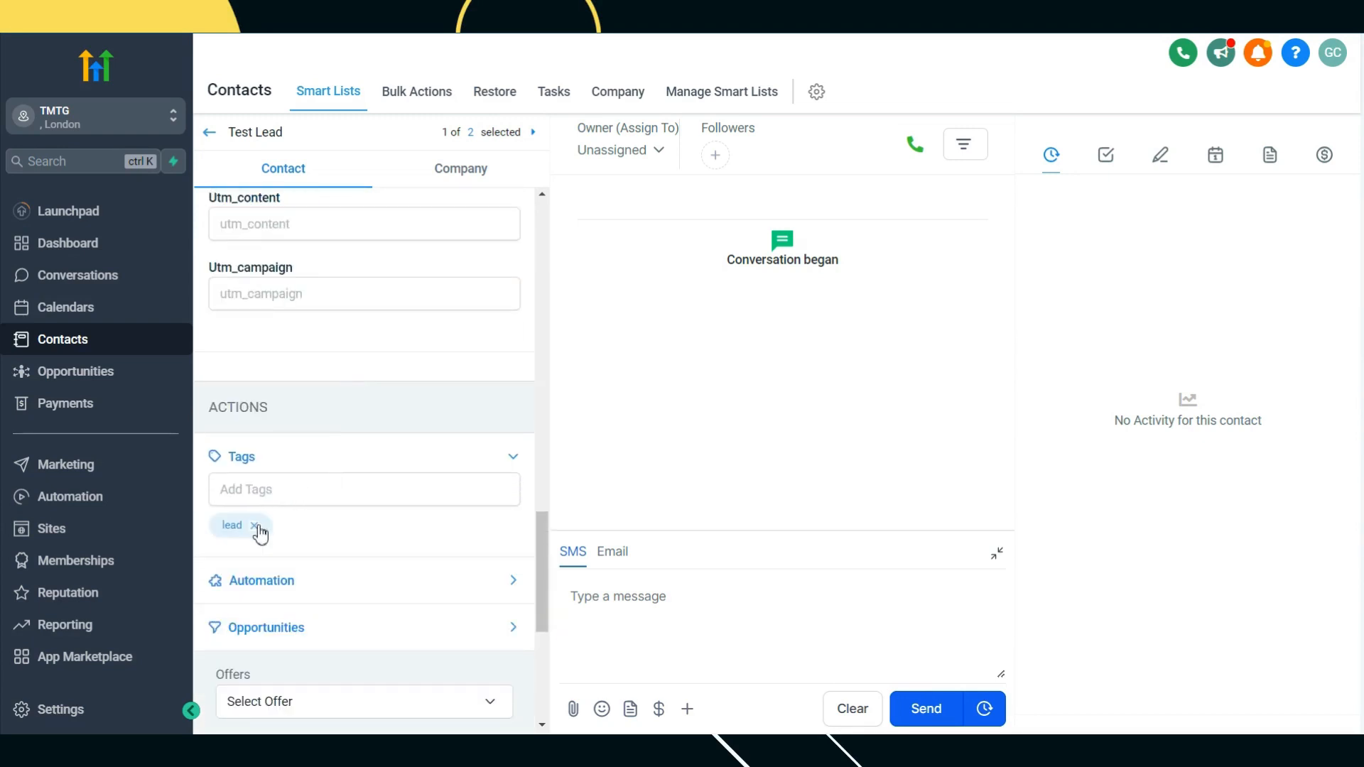
scroll(355, 469, "up", 4)
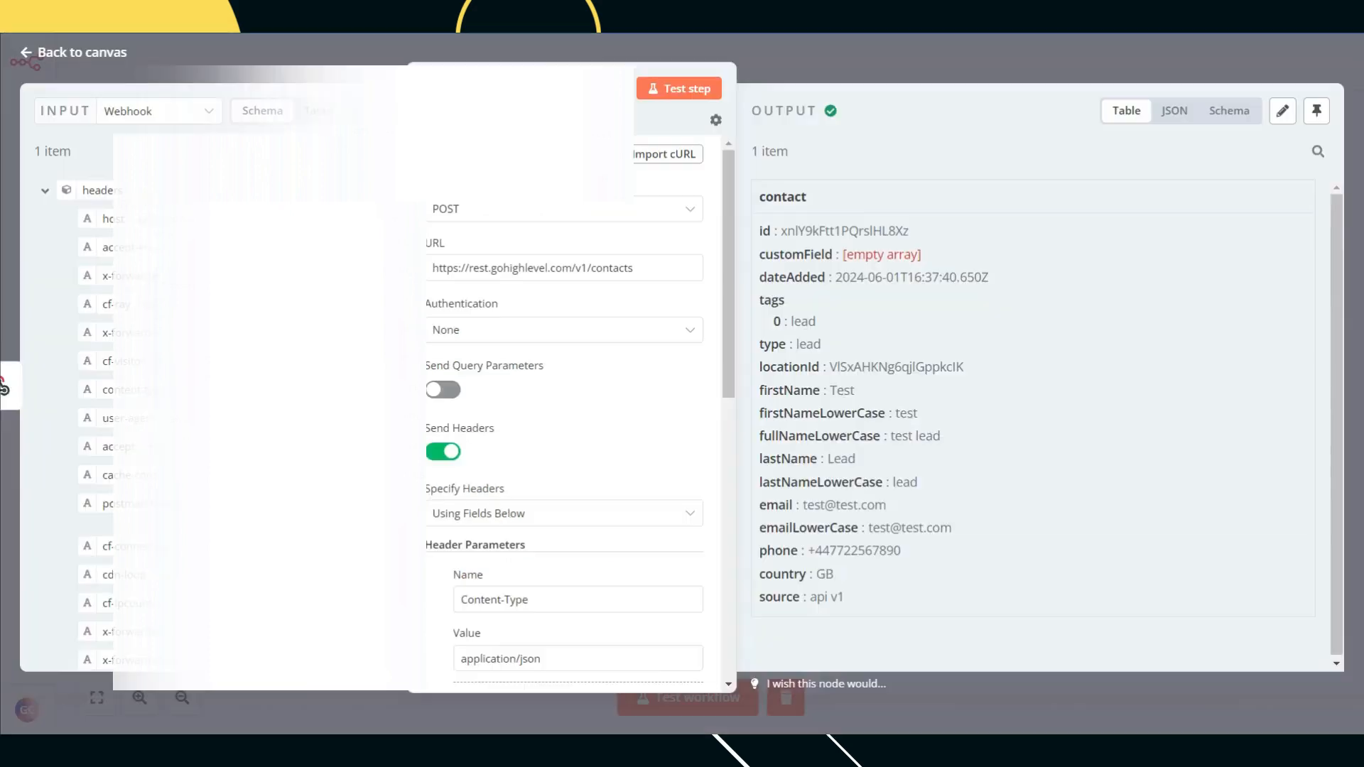
Step: Append '&utm_source=' to the HTTP Request body expression
scroll(594, 512, "down", 2)
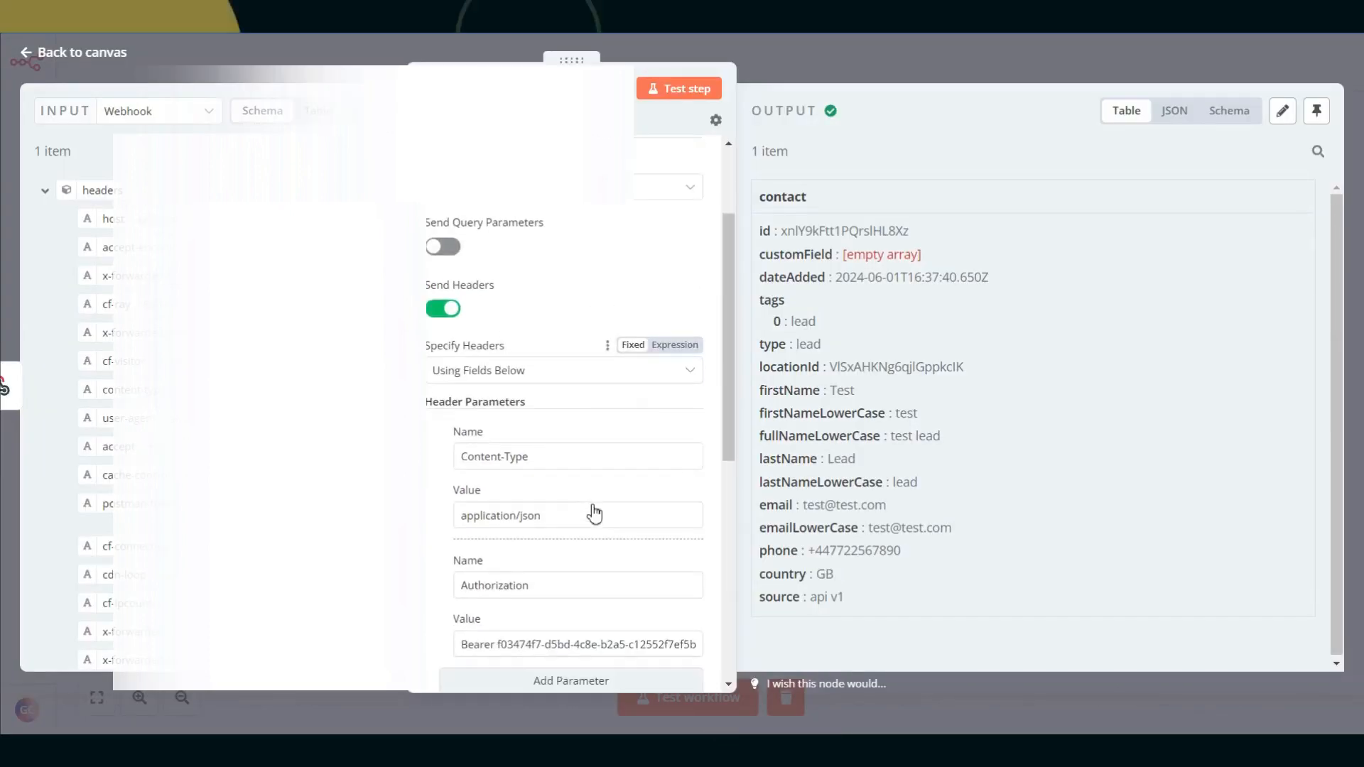
scroll(594, 512, "down", 4)
scroll(594, 513, "up", 2)
scroll(593, 513, "down", 1)
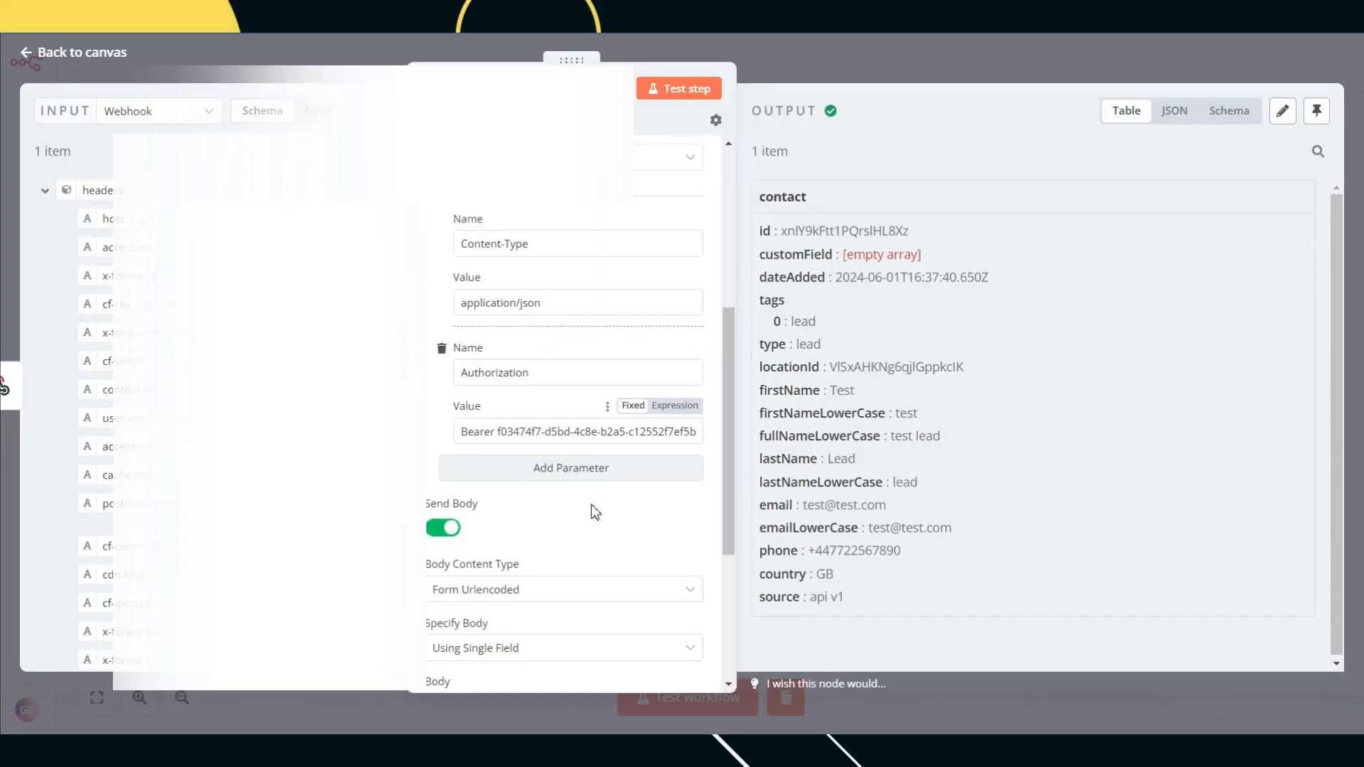
scroll(595, 510, "down", 4)
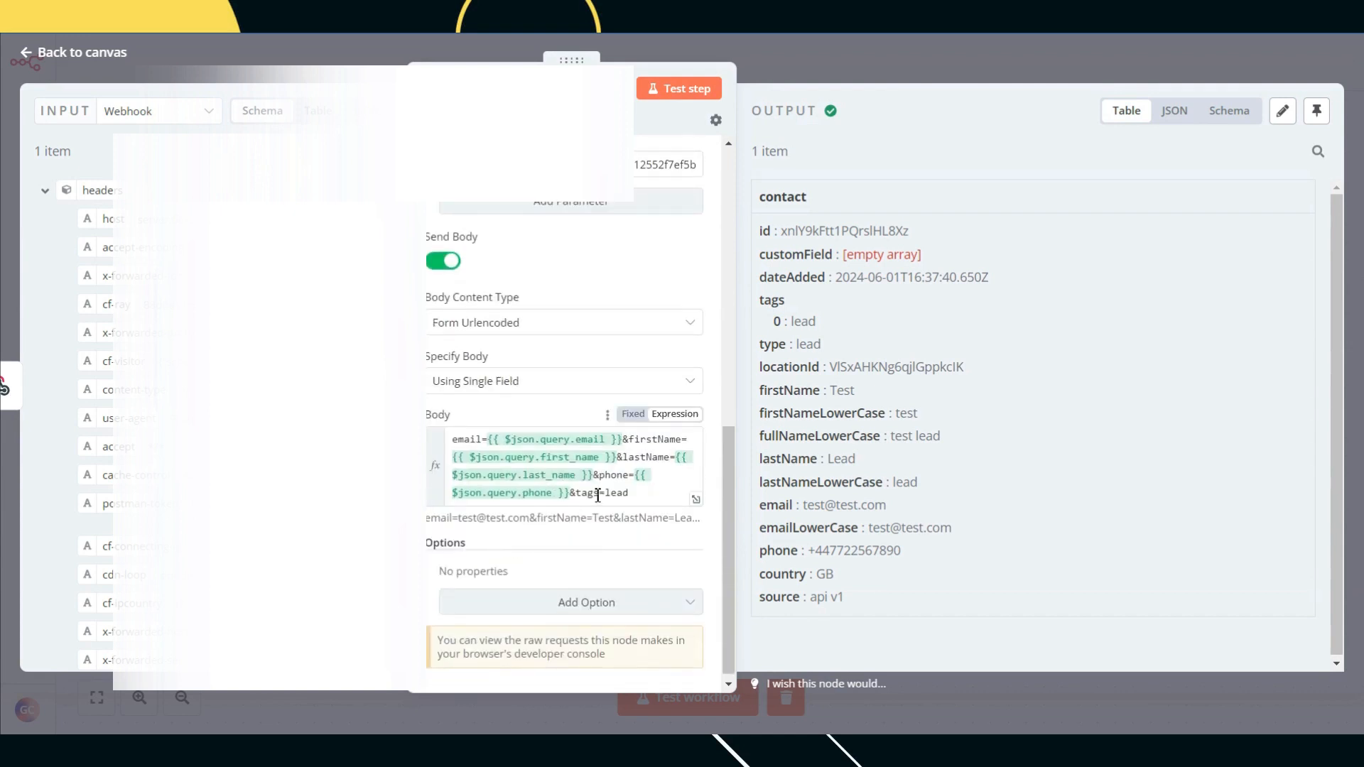
left_click(637, 494)
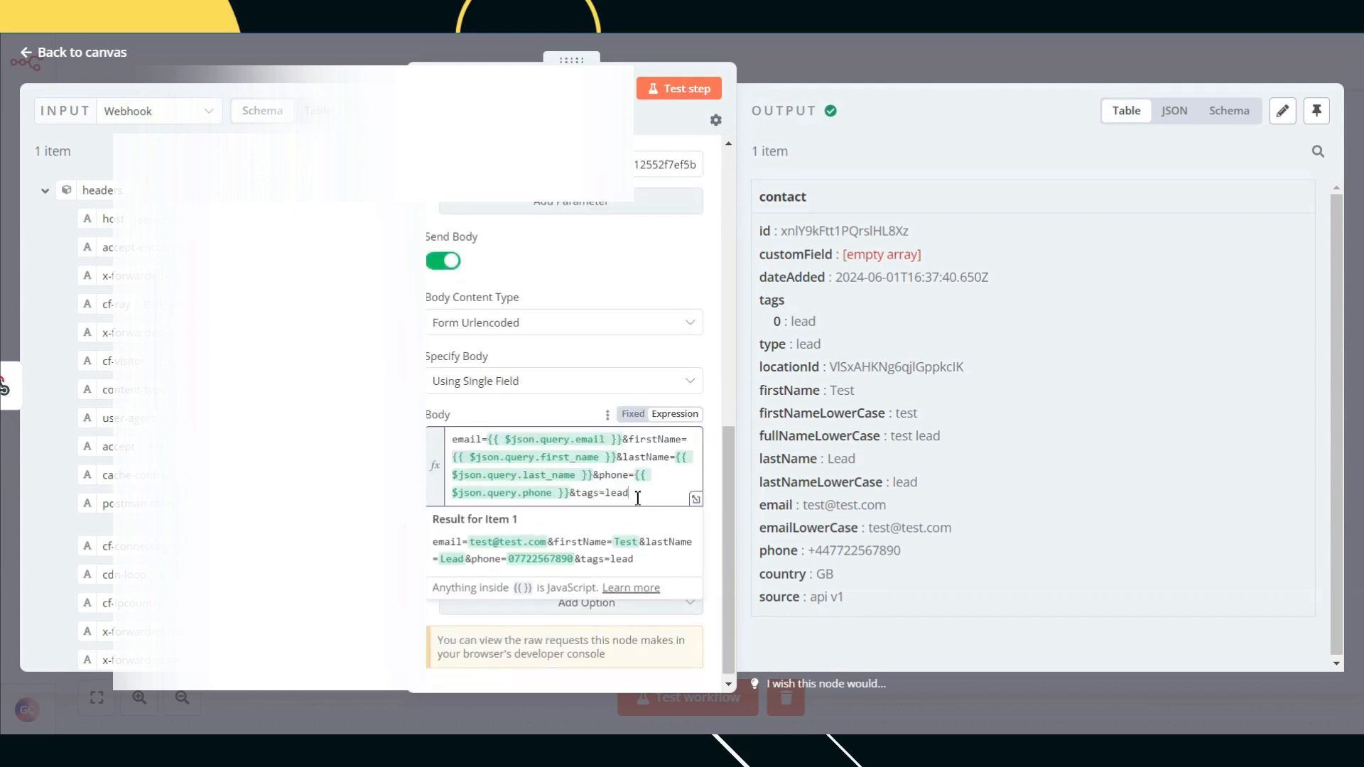
type("&utm_source=")
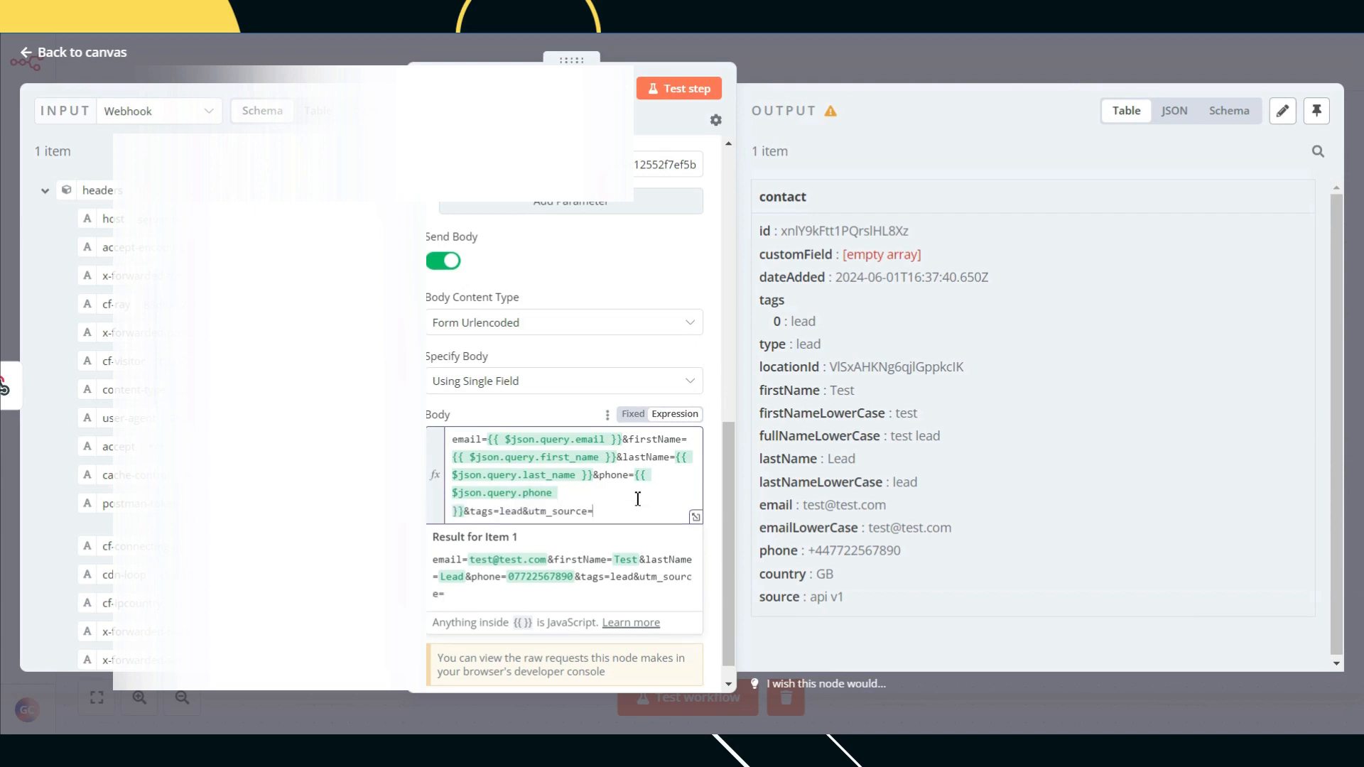
Step: Map the webhook query's utm_source value after it, so the body resolves to Facebook
scroll(106, 412, "down", 5)
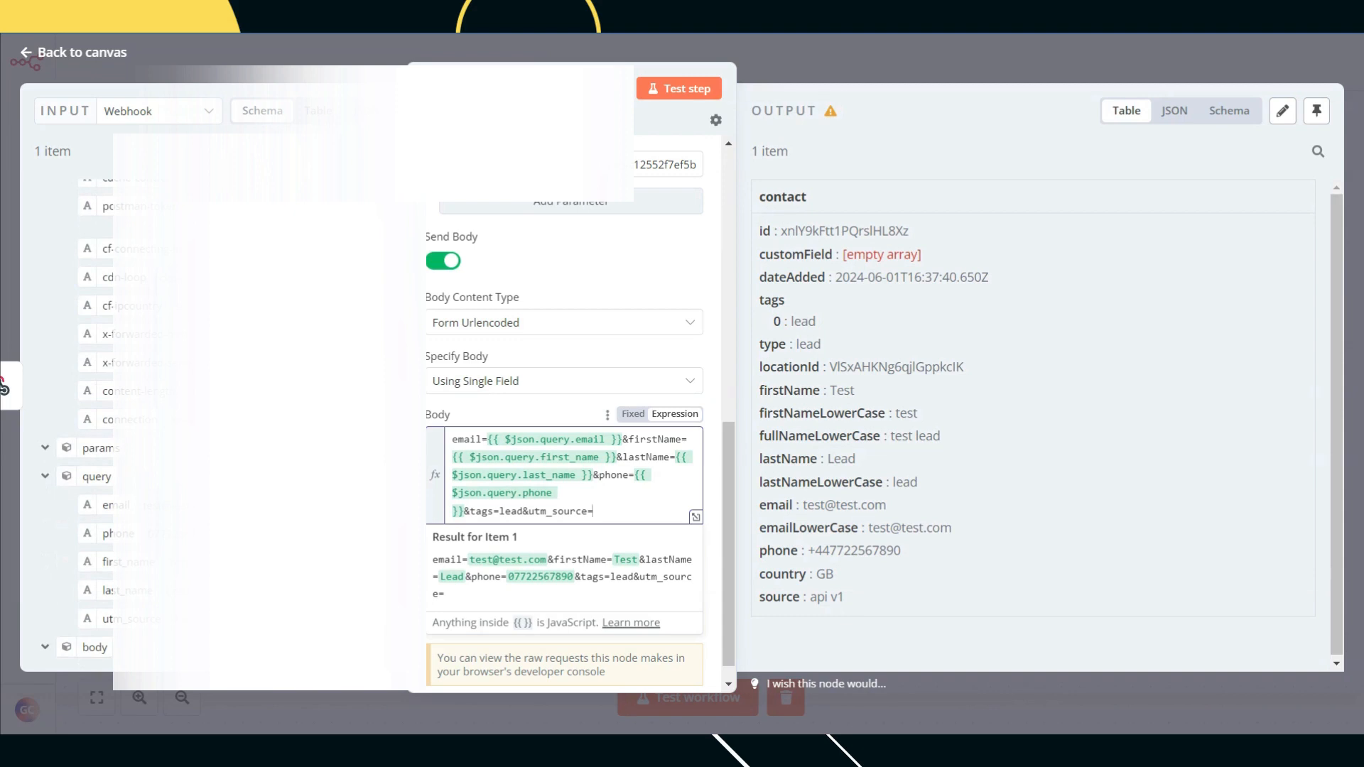
left_click_drag(137, 622, 608, 515)
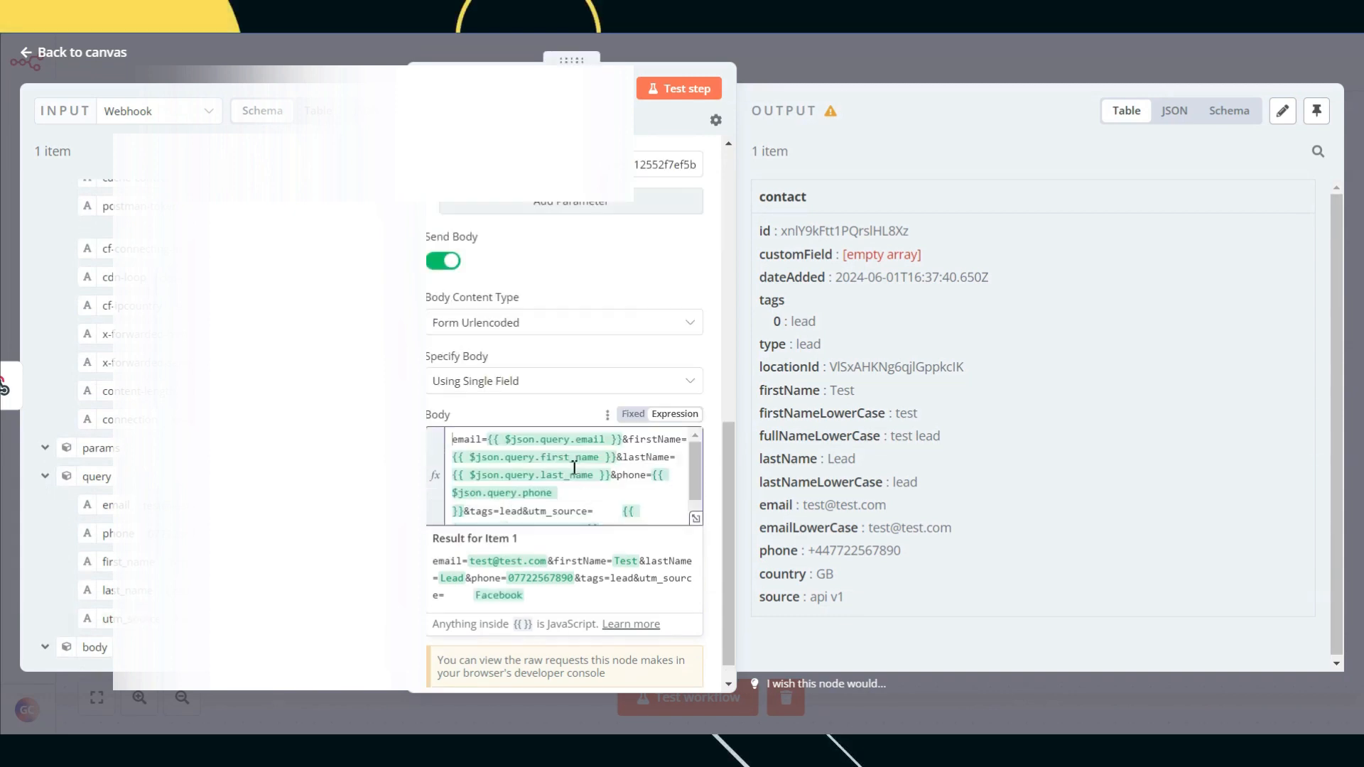
scroll(623, 514, "down", 1)
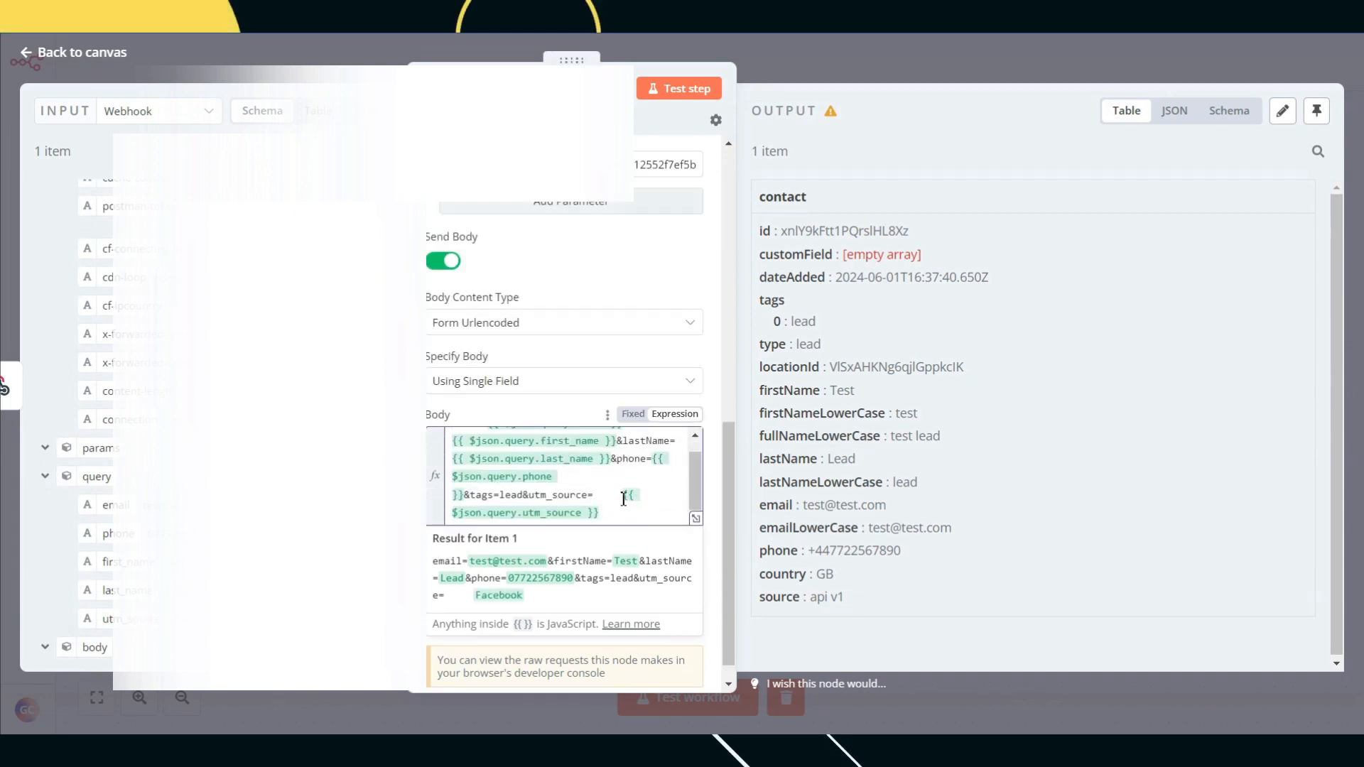
left_click_drag(629, 505, 632, 510)
key("BackSpace")
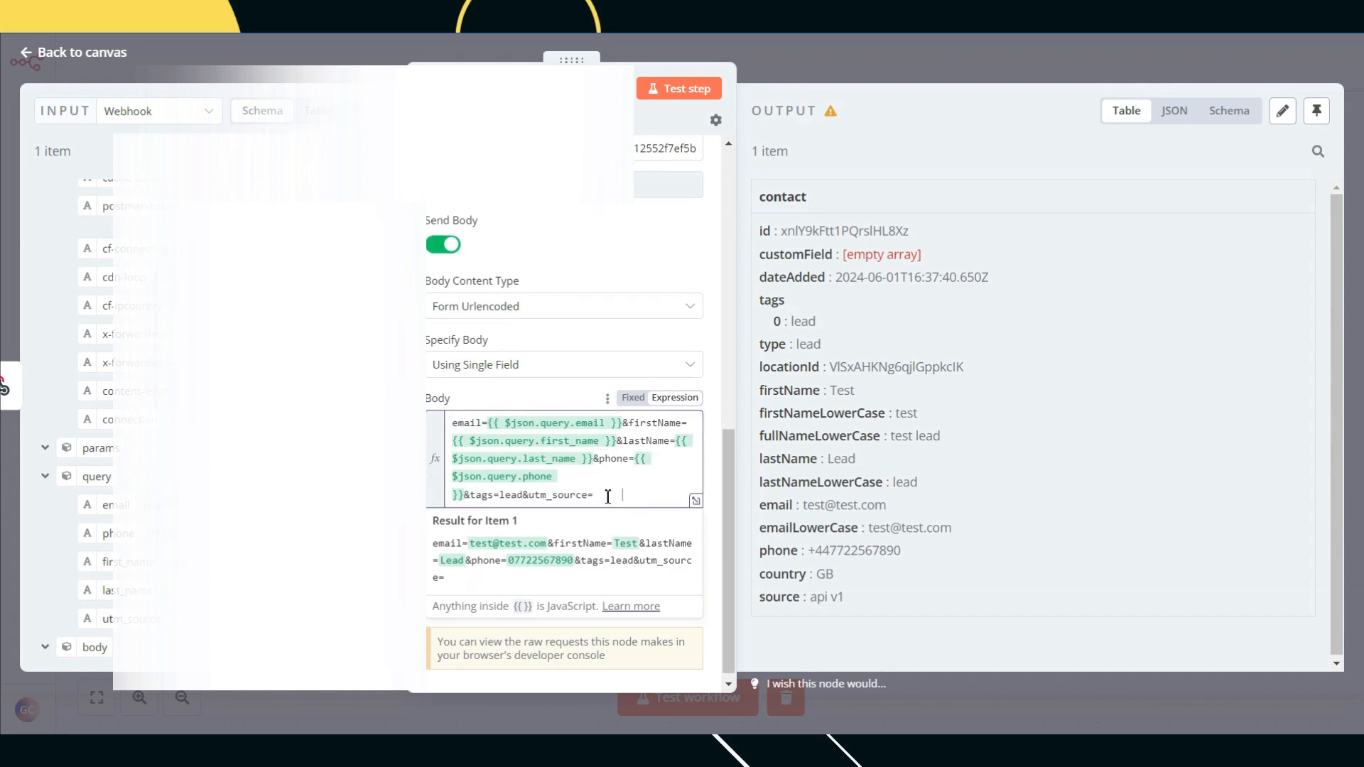
key("ctrl+z")
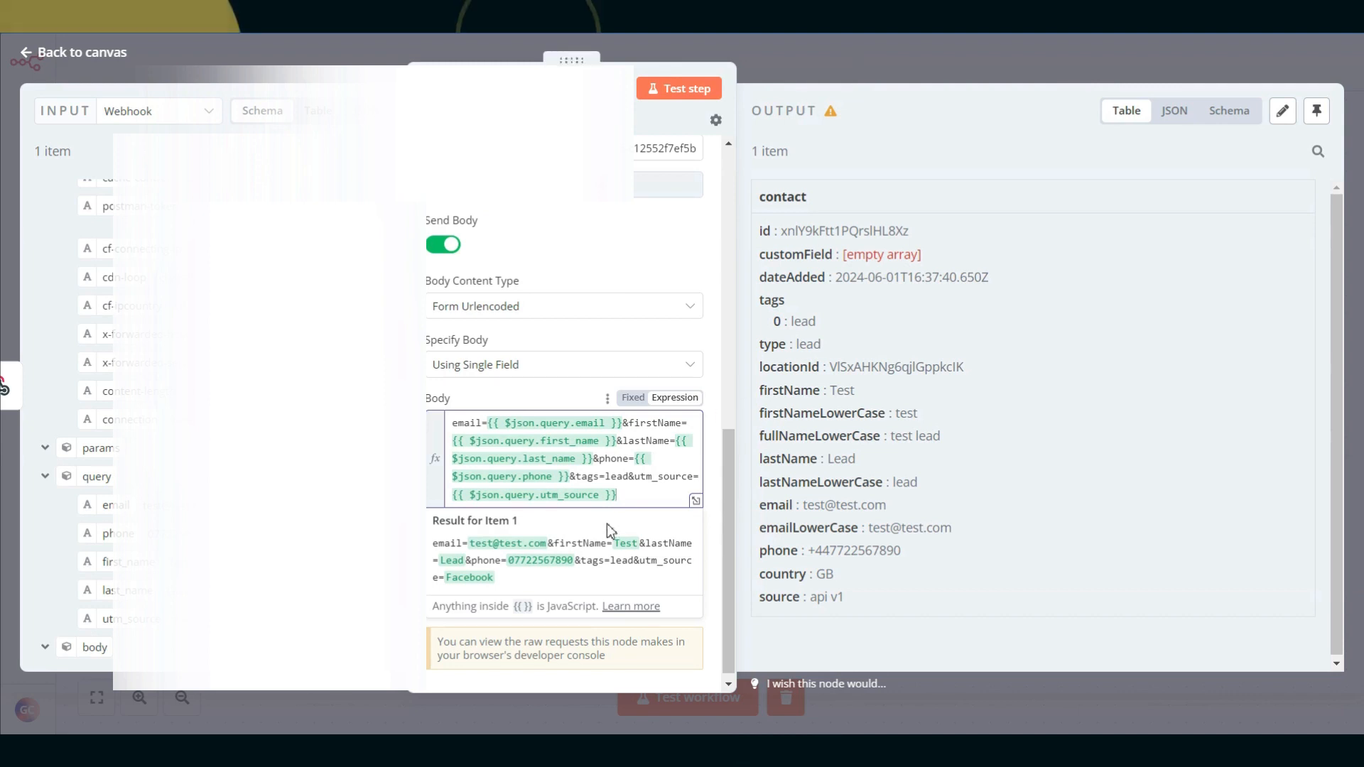
Step: Test-run the workflow again and resend the Postman request, getting a 200 'workflow was started' response
left_click(863, 65)
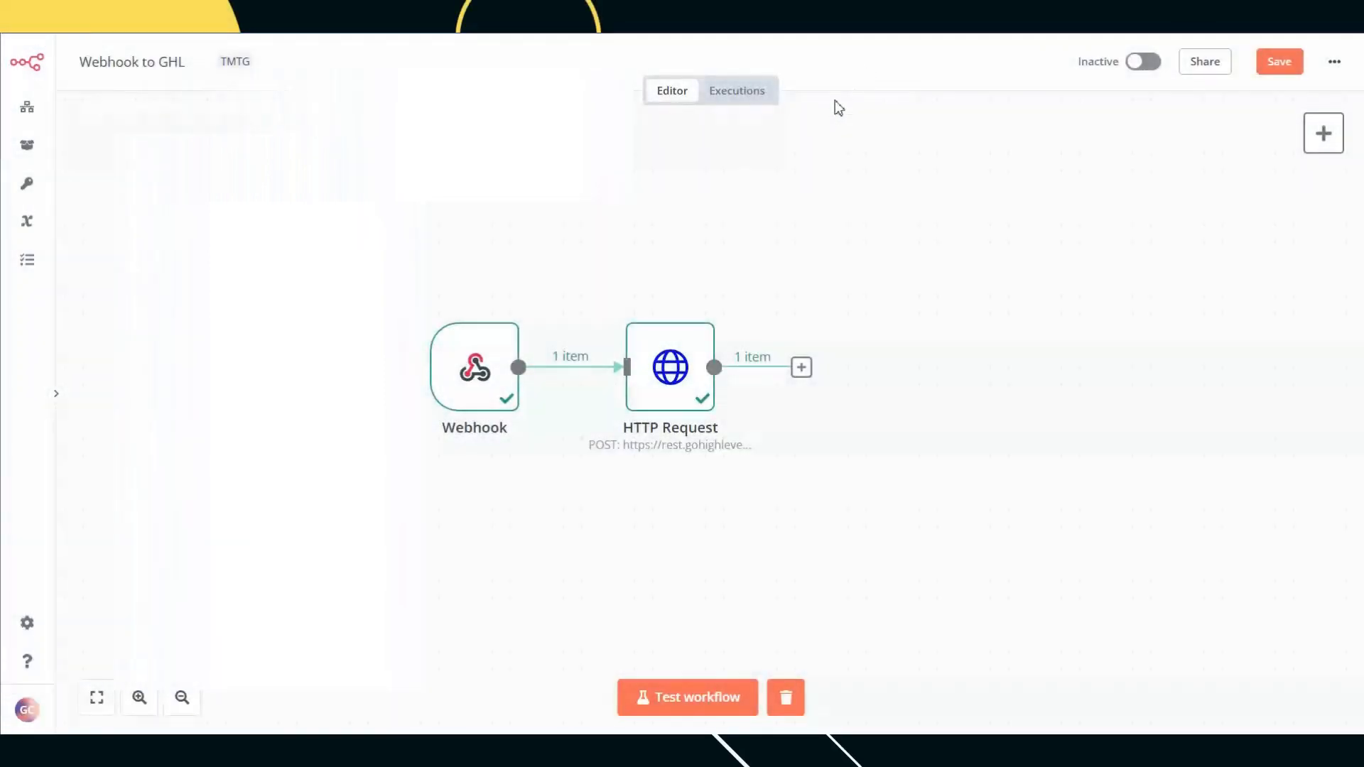
left_click(706, 709)
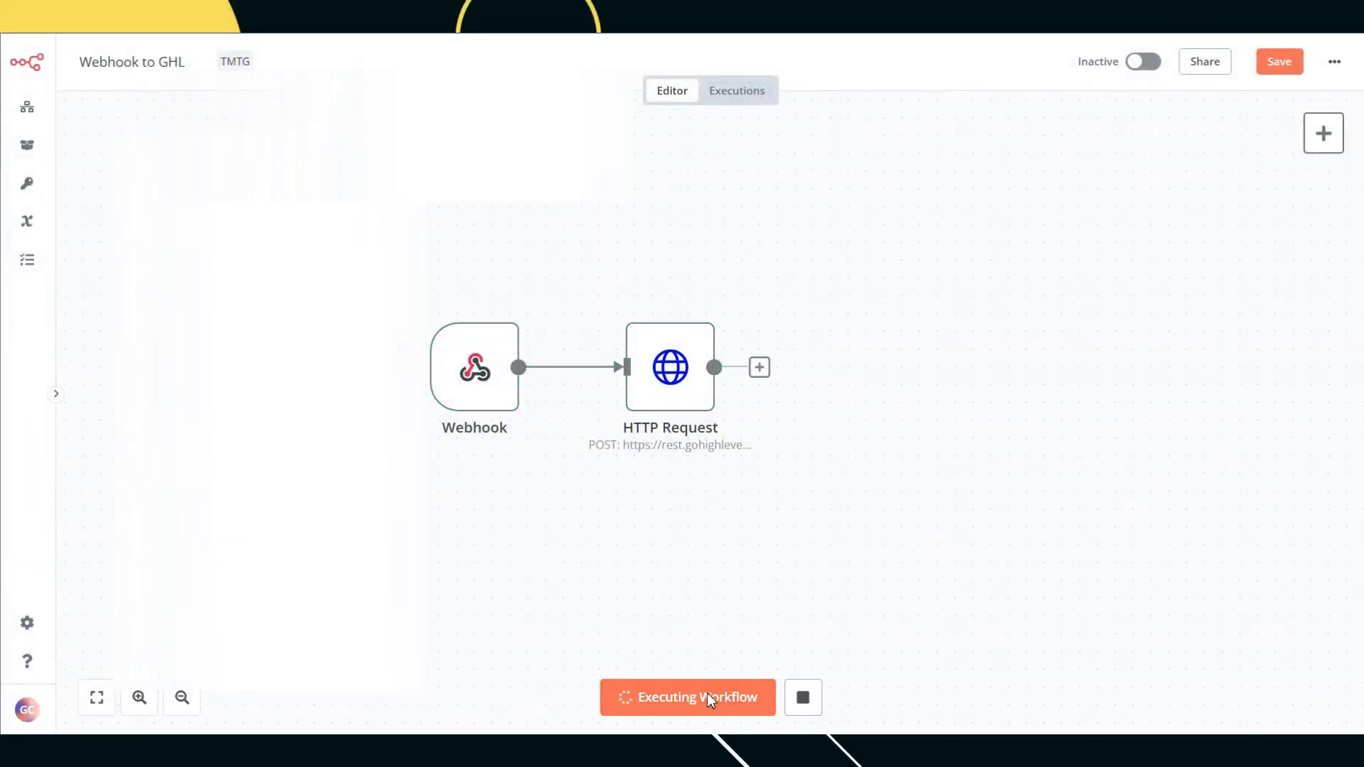
left_click(874, 16)
left_click(1233, 190)
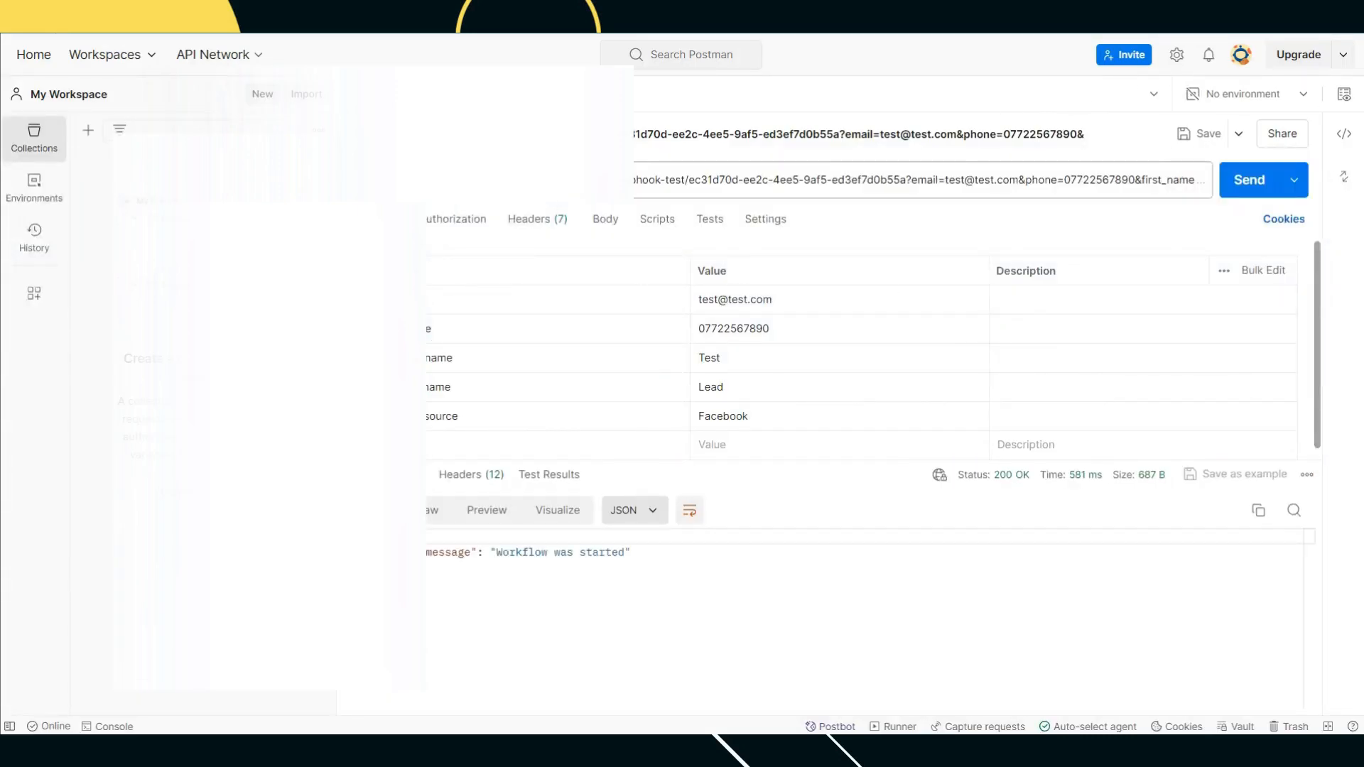
left_click(725, 16)
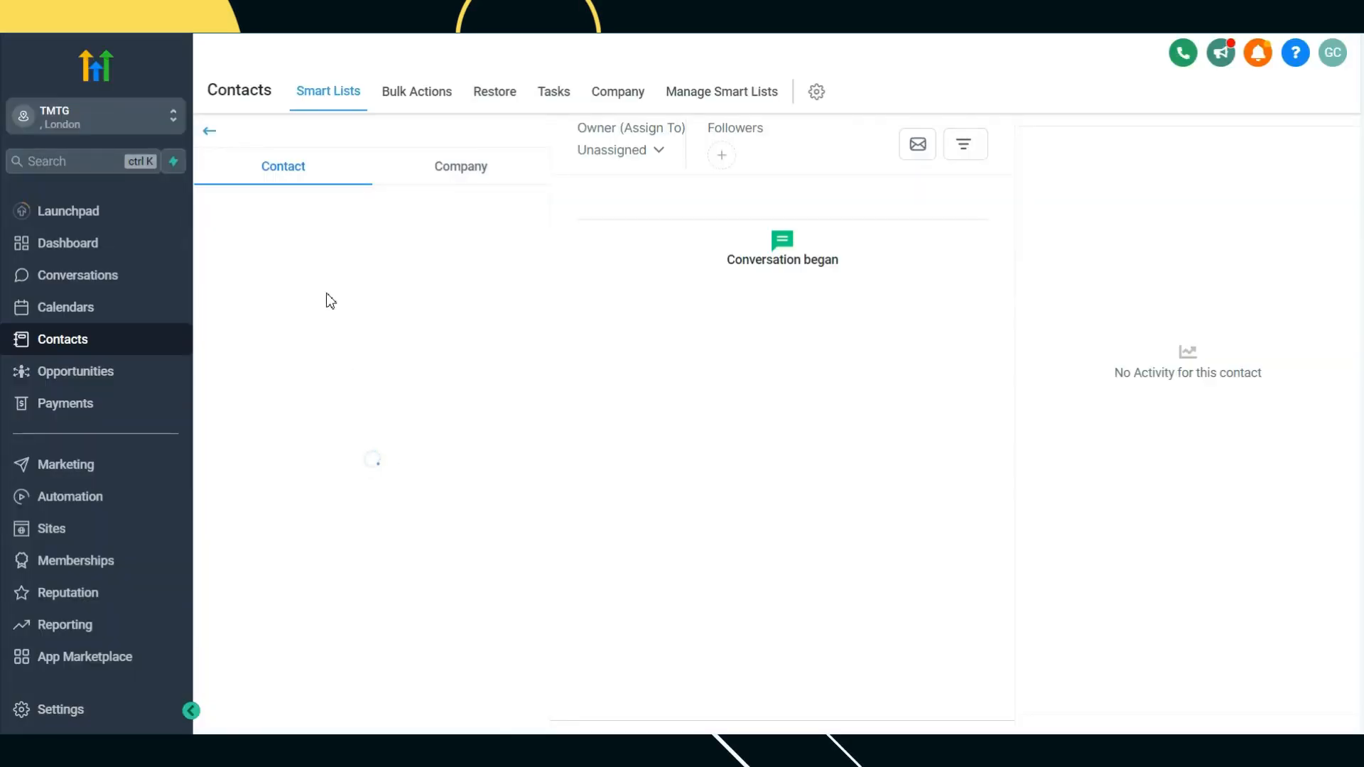
Step: Scroll the Test Lead contact to Additional Info and confirm Utm_source is still empty
scroll(324, 451, "down", 10)
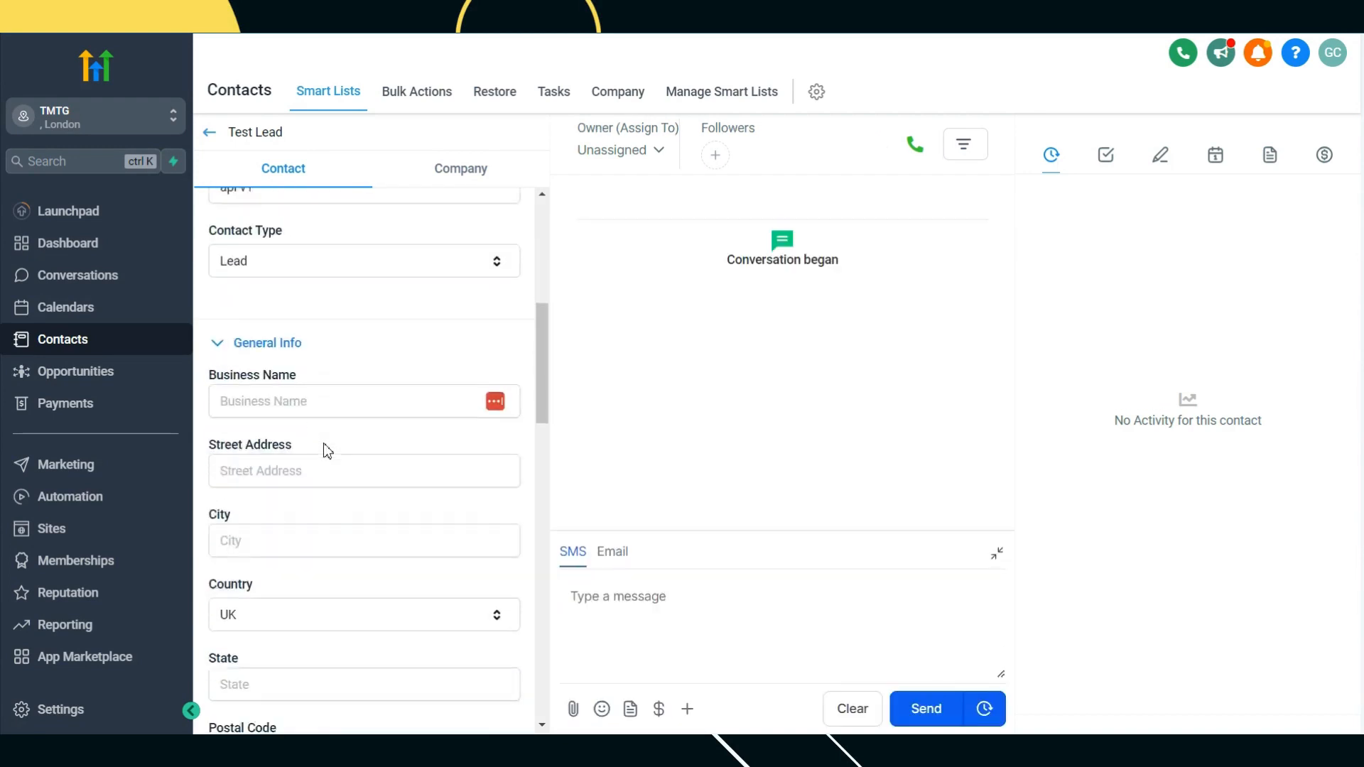
scroll(328, 451, "down", 6)
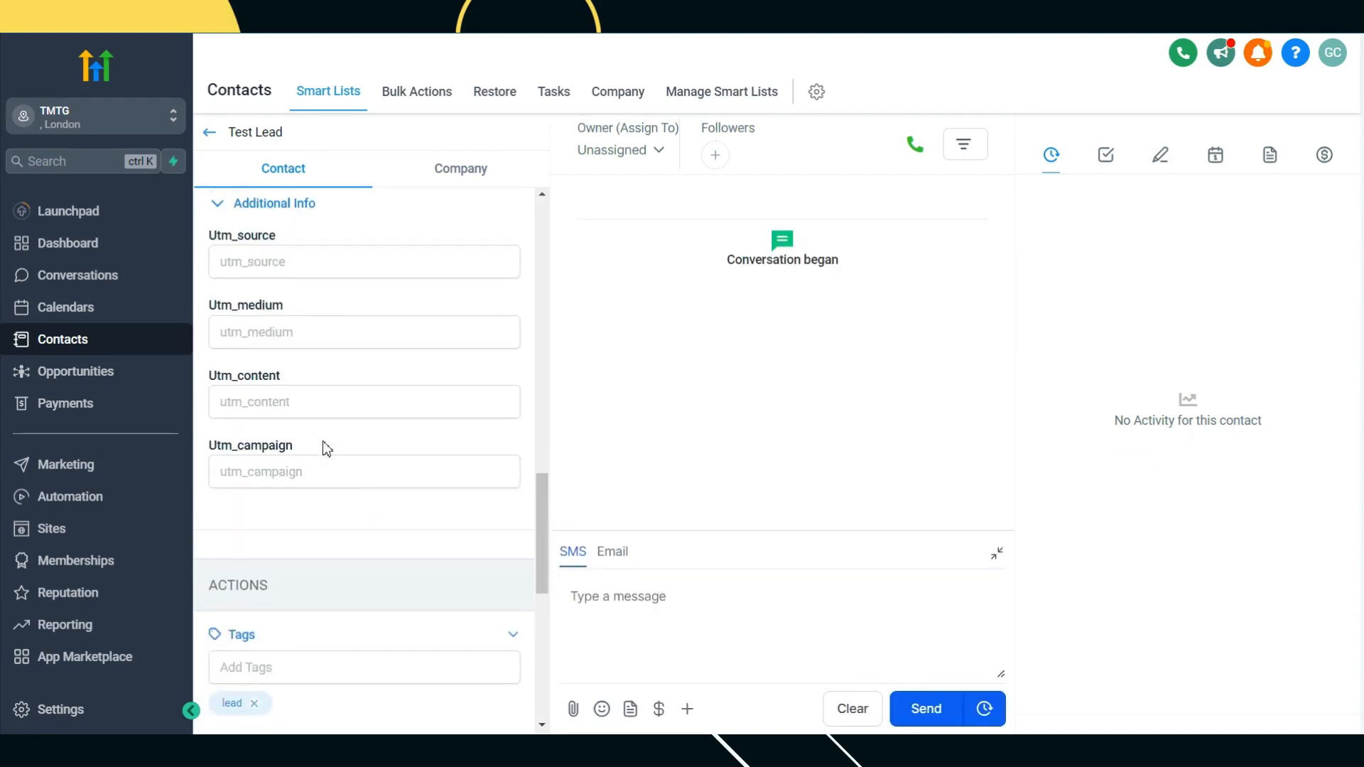
scroll(319, 405, "down", 4)
scroll(319, 327, "up", 4)
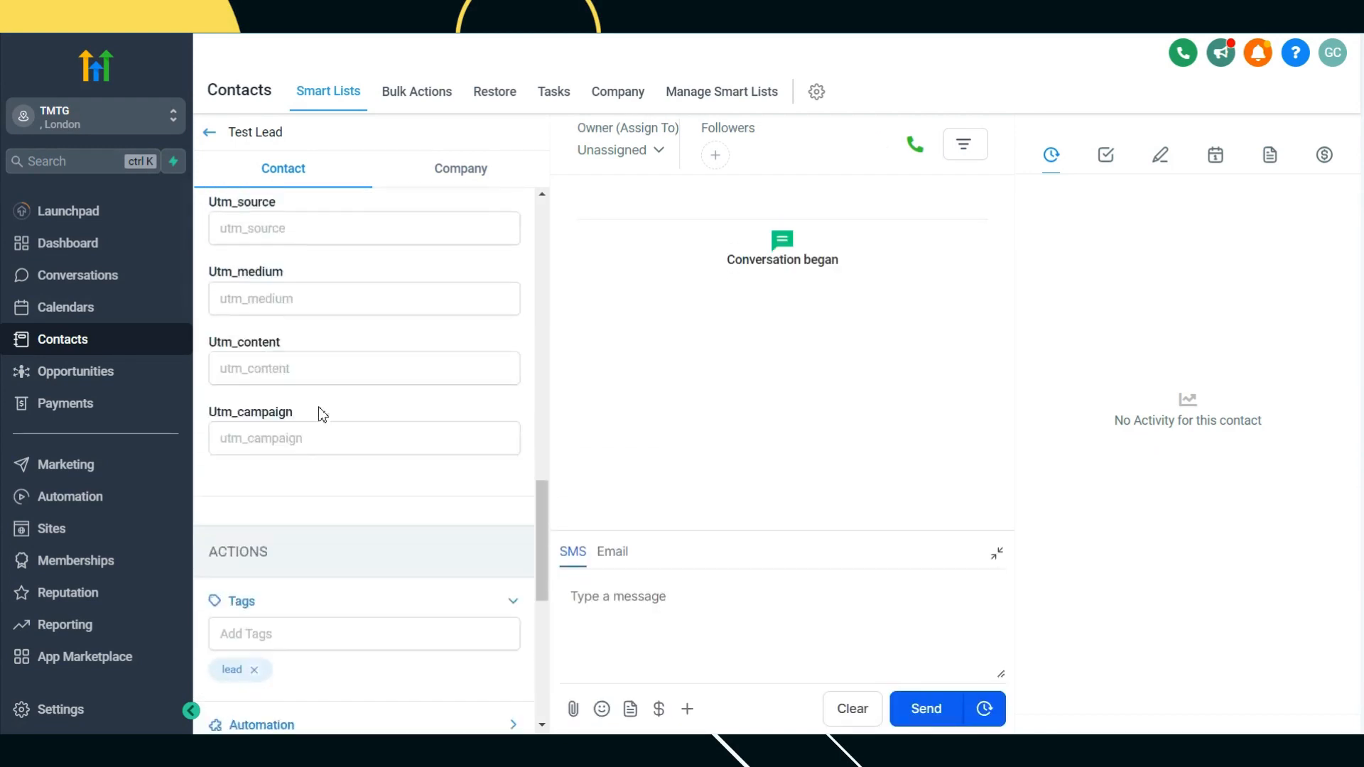
left_click(270, 261)
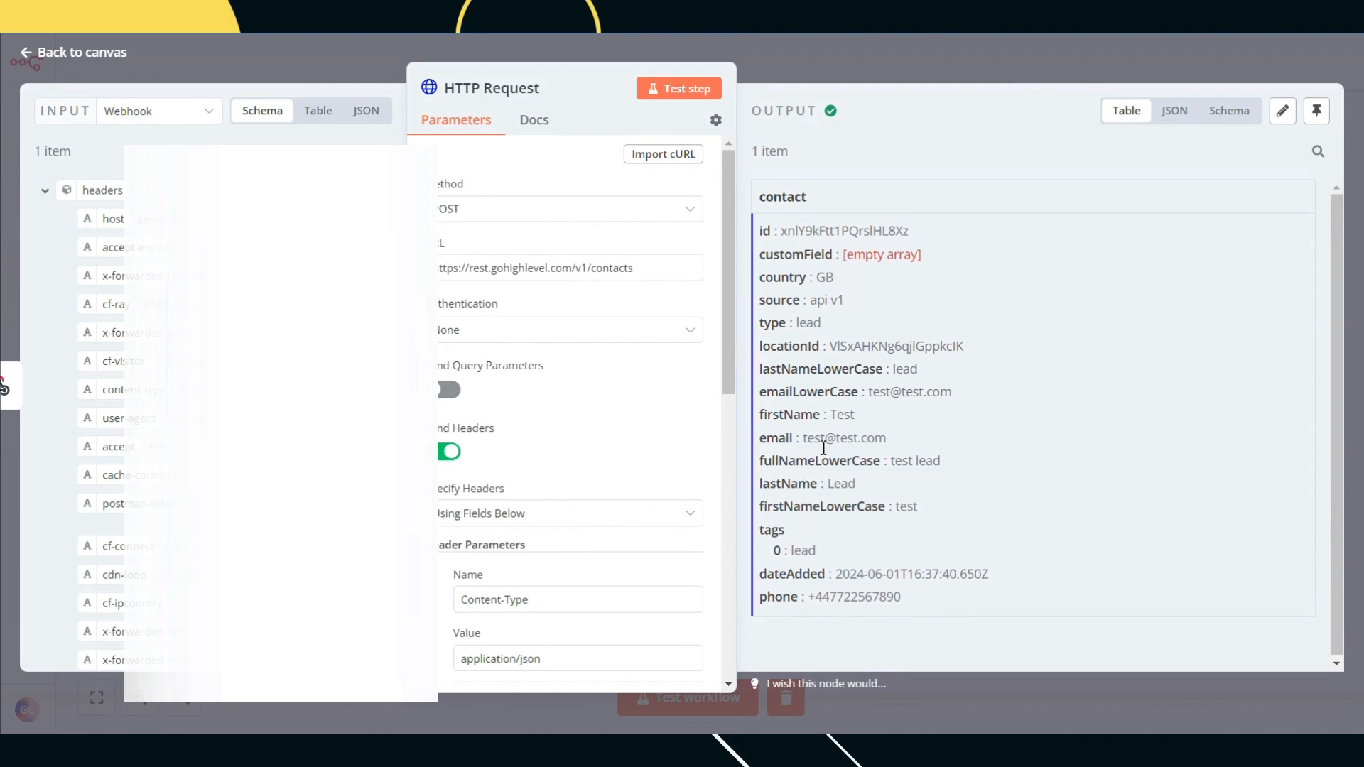
Step: Rename the request body key from utm_source to Utm_source and return to the canvas
scroll(603, 362, "down", 9)
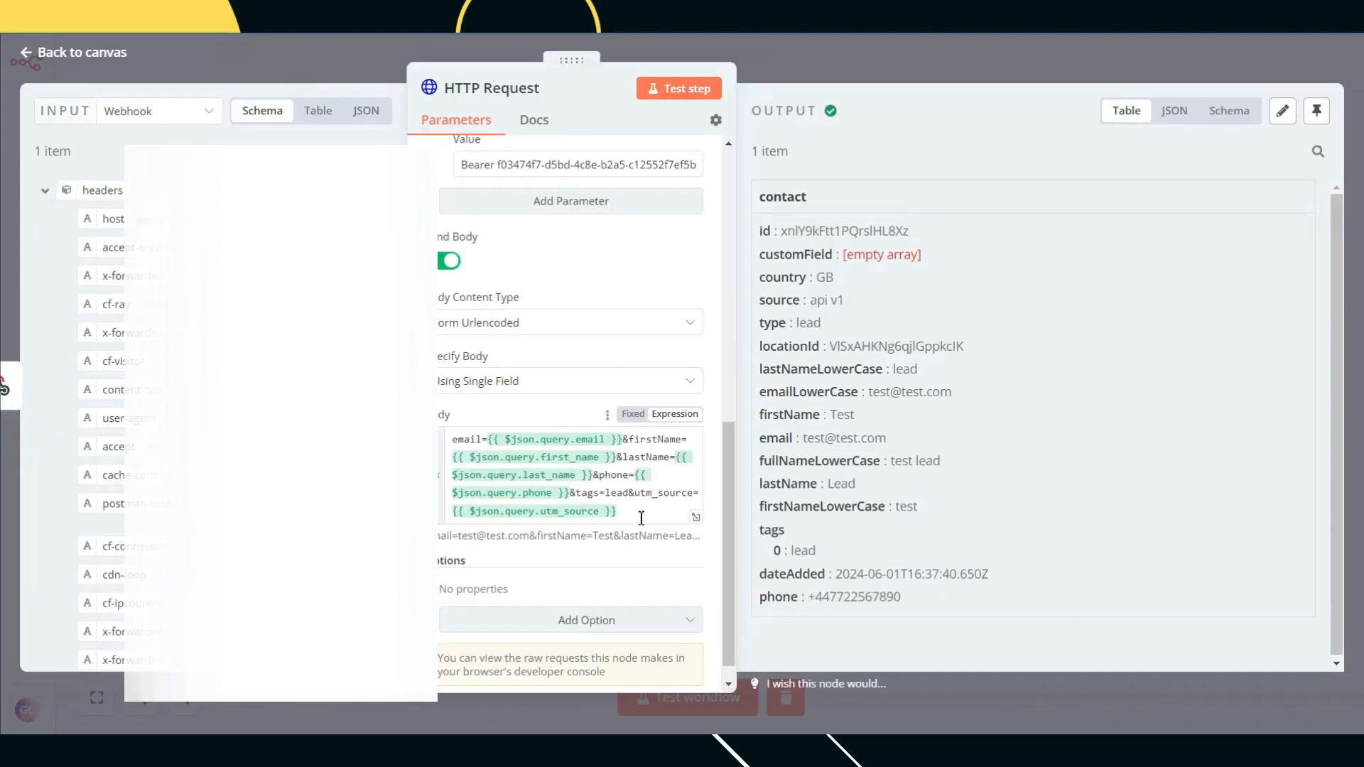
left_click(653, 497)
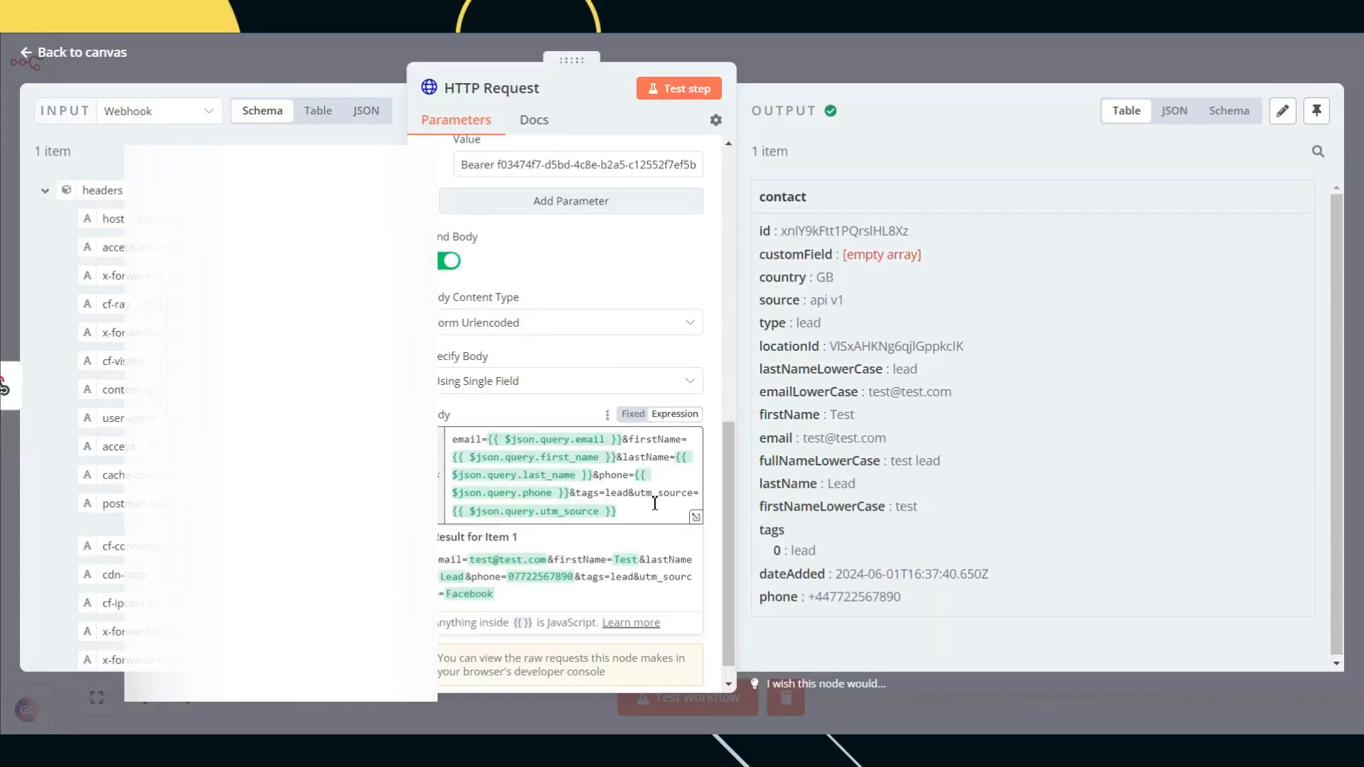
key("BackSpace")
type("U")
left_click(1075, 58)
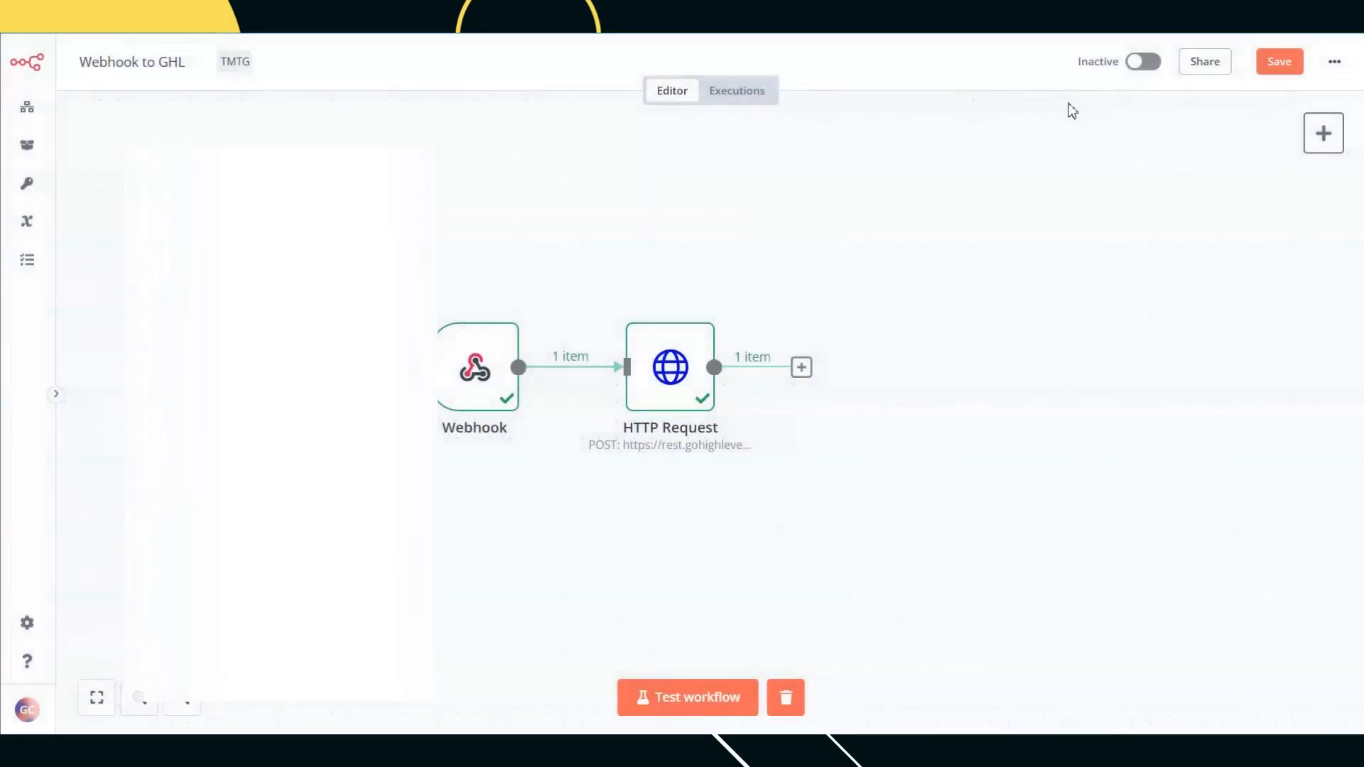
Step: Test-run the workflow and send the Postman request twice, both returning 404 not registered
left_click(673, 716)
key("alt+Tab")
left_click(1252, 186)
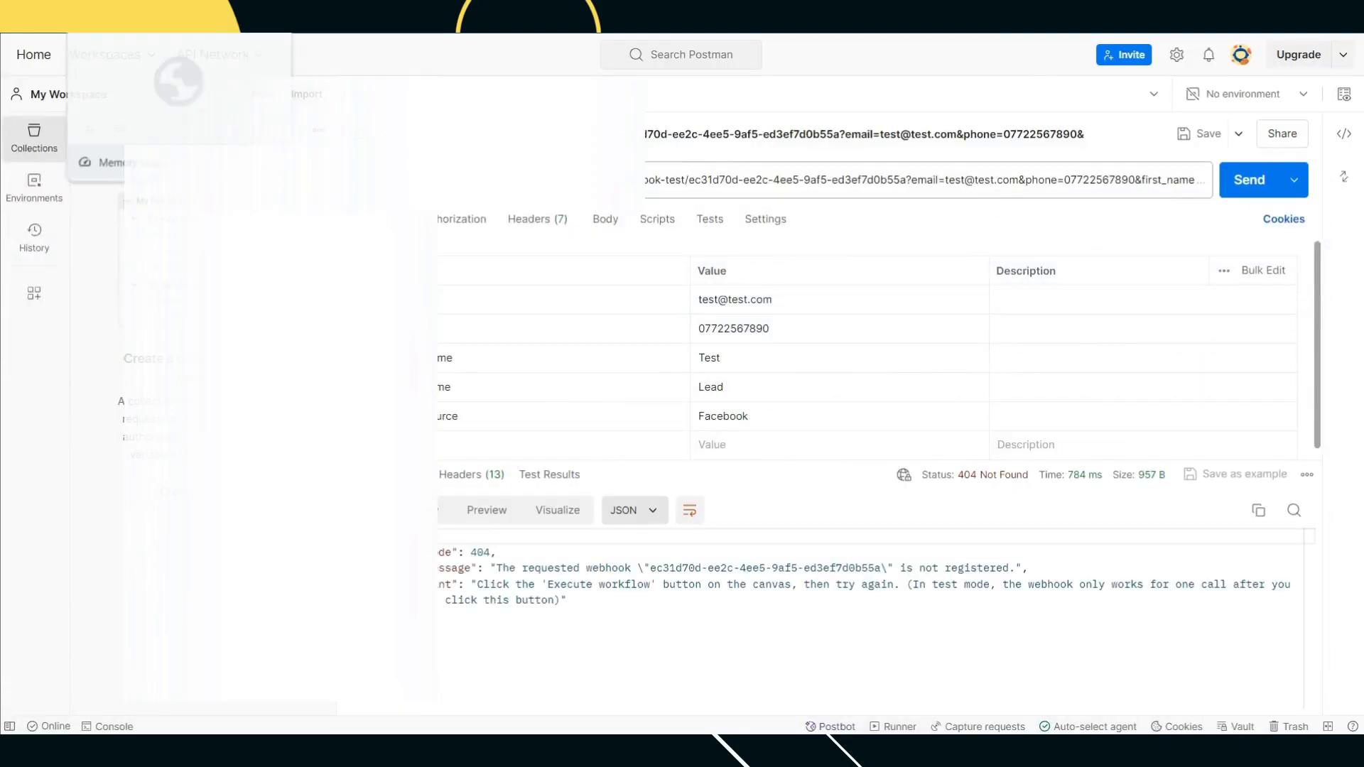
key("alt+Tab")
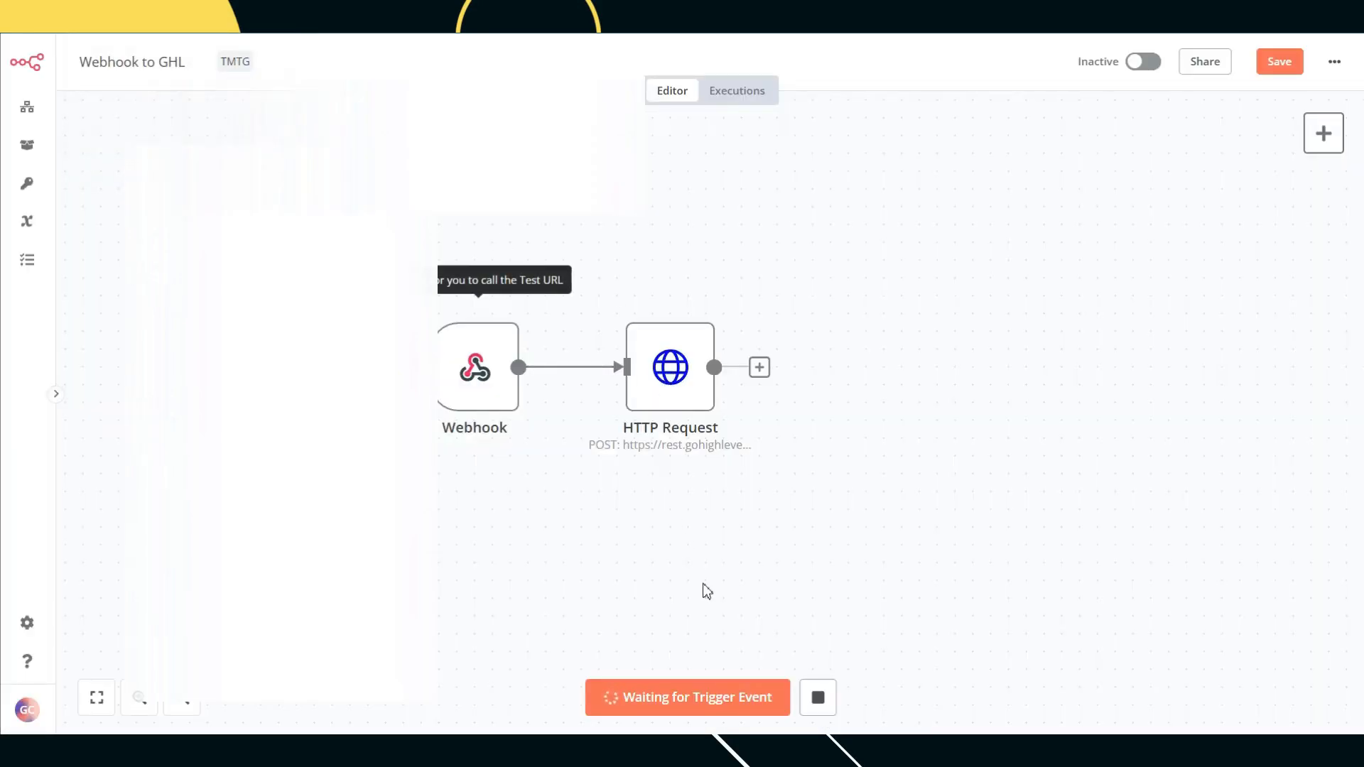
key("alt+Tab")
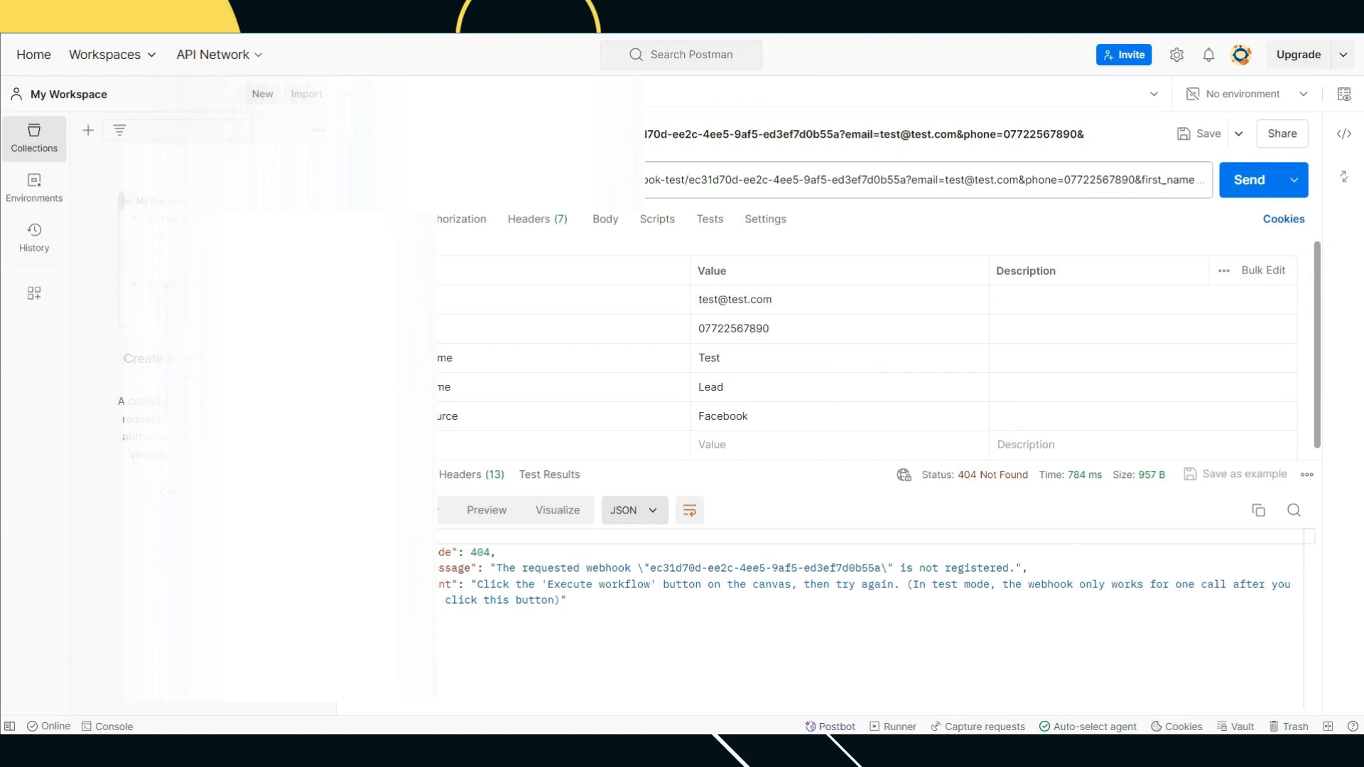
key("alt+Tab")
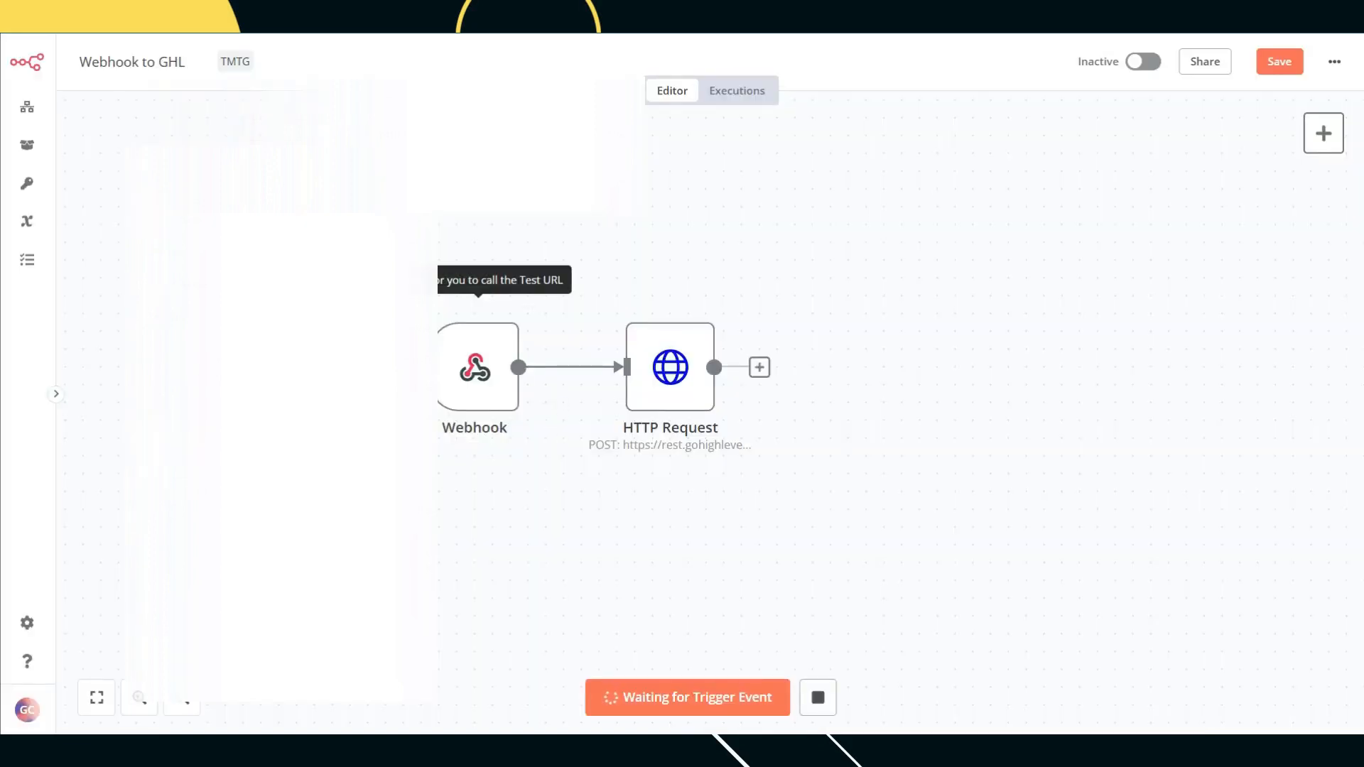
key("alt+Tab")
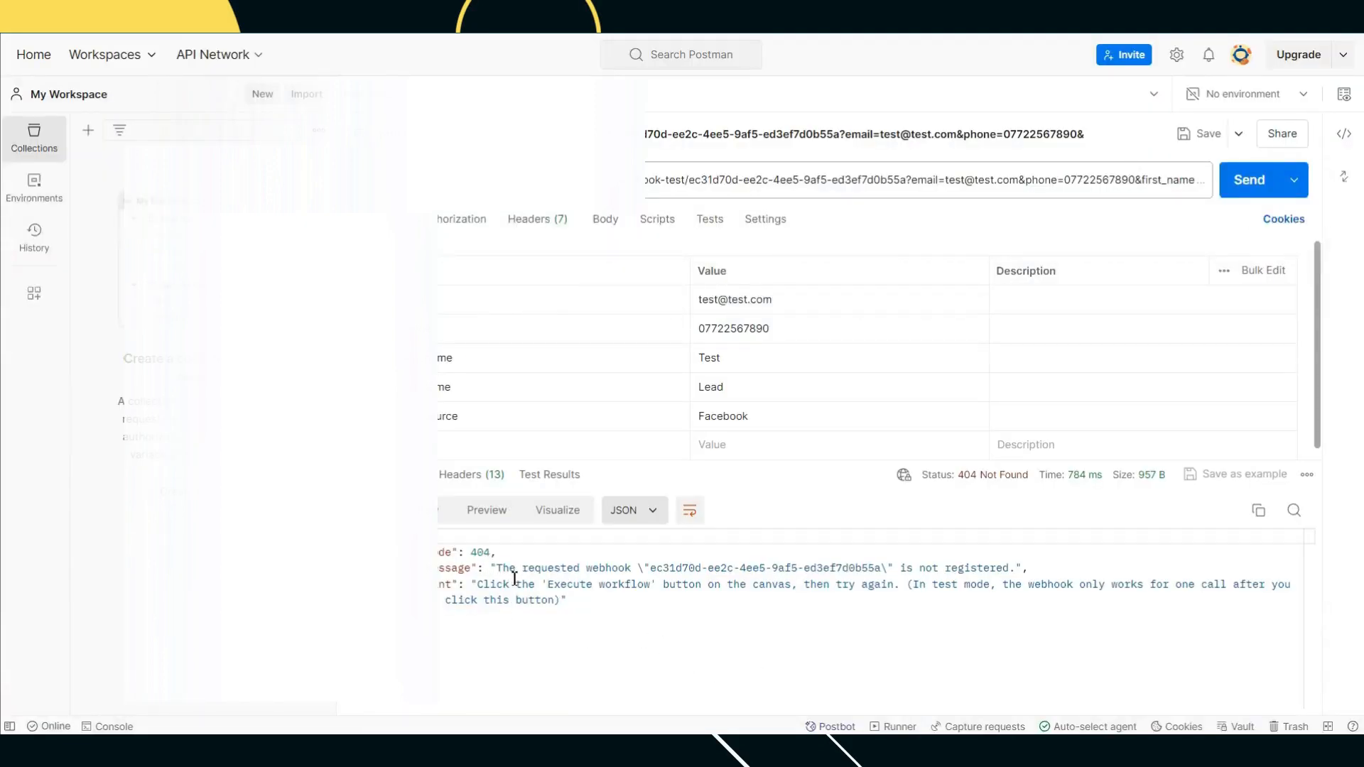
left_click(1244, 184)
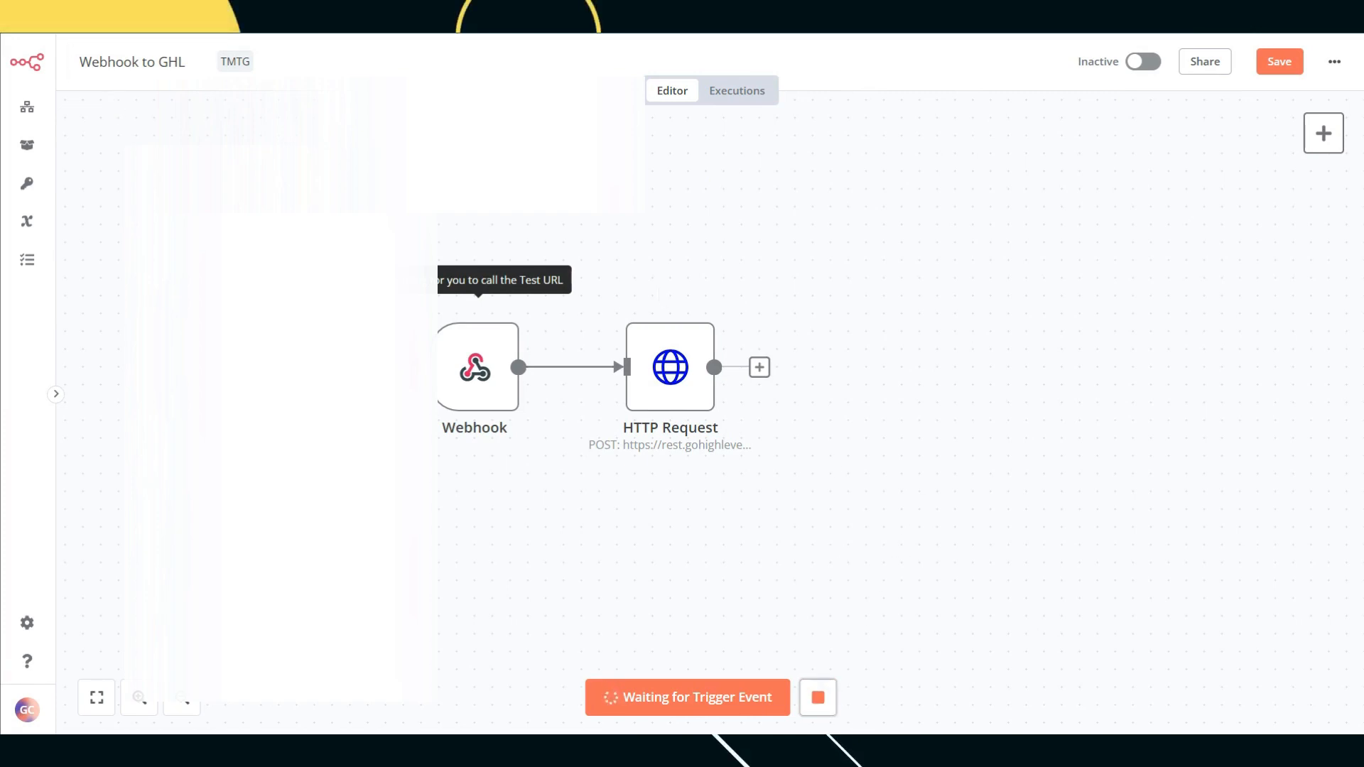
Step: Save the Webhook to GHL workflow and switch it from Inactive to Active
key("F5")
left_click(857, 98)
left_click(1279, 68)
left_click(1143, 63)
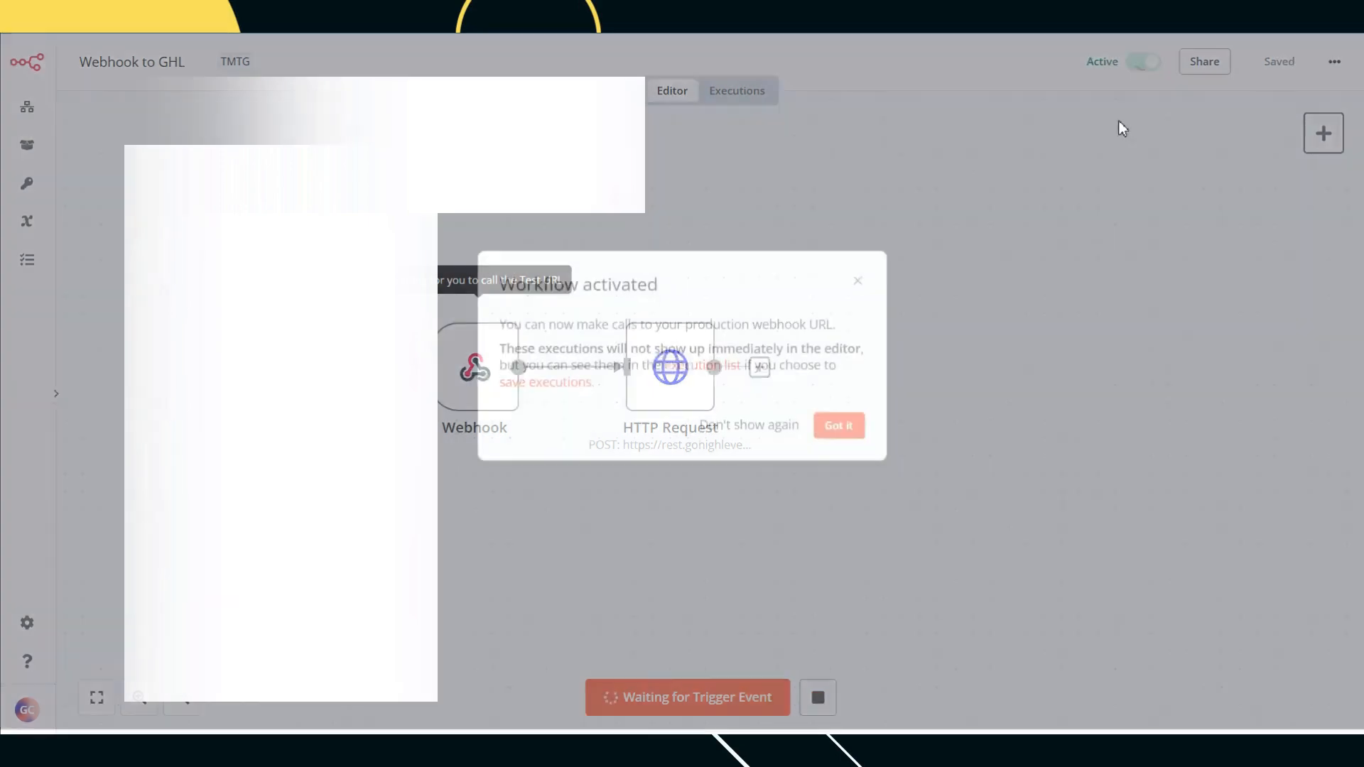
Step: Dismiss the activation notice, resend the Postman request, and confirm the workflow executed successfully
left_click(839, 433)
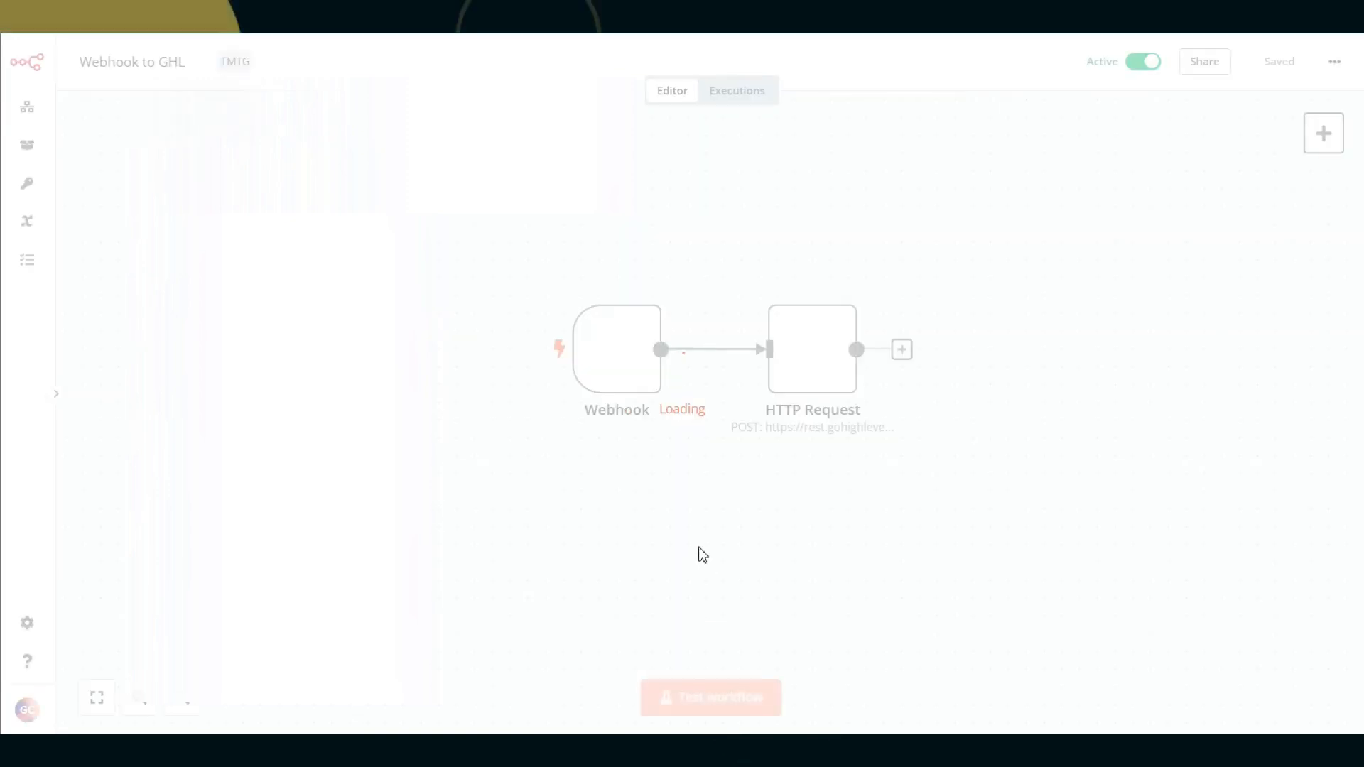
left_click(722, 694)
key("alt+Tab")
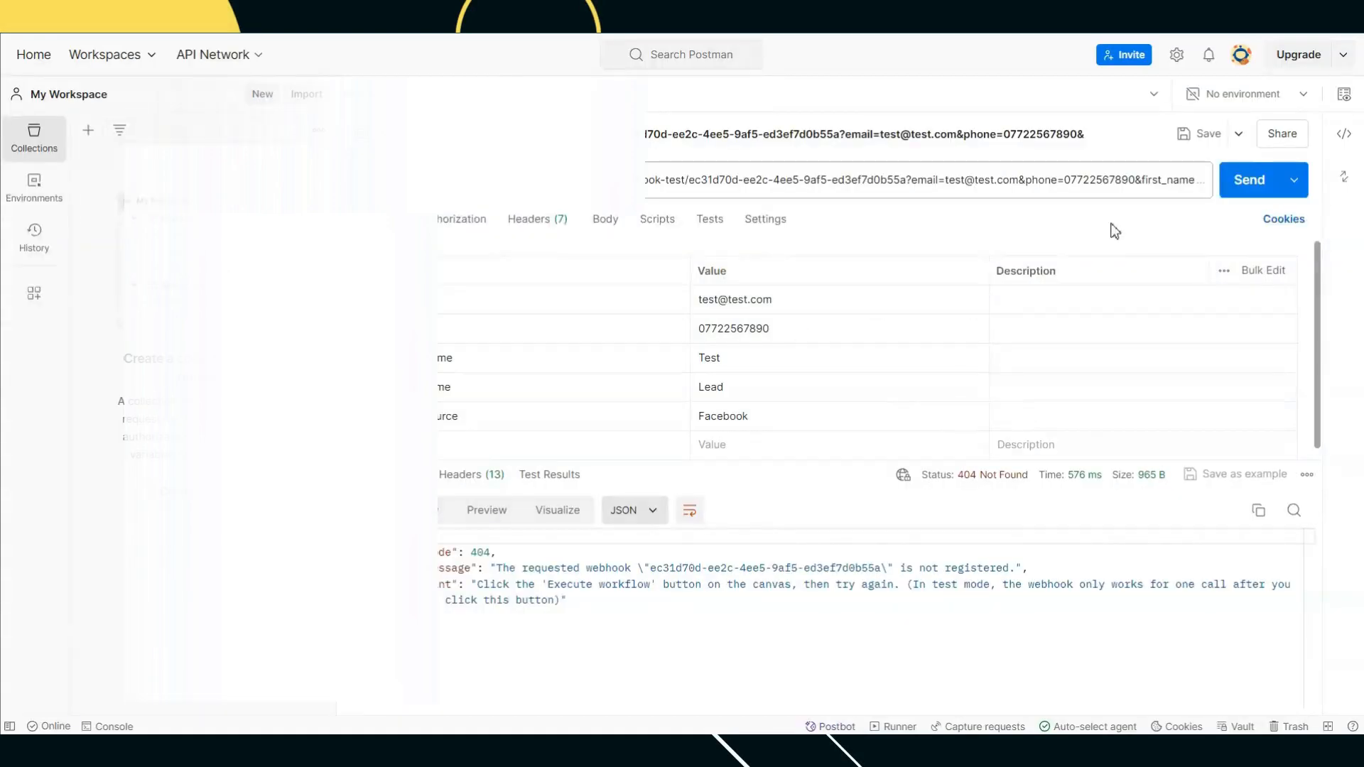
left_click(1245, 179)
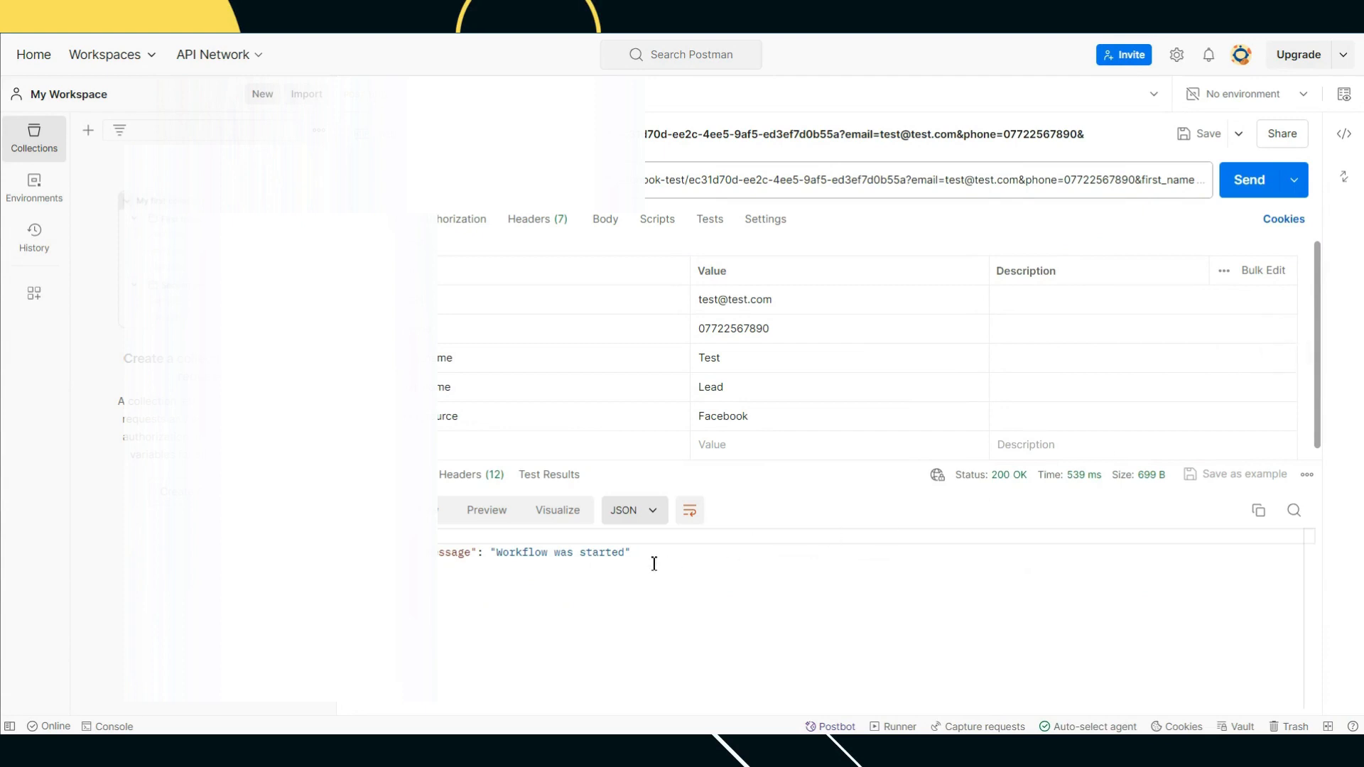
key("alt+Tab")
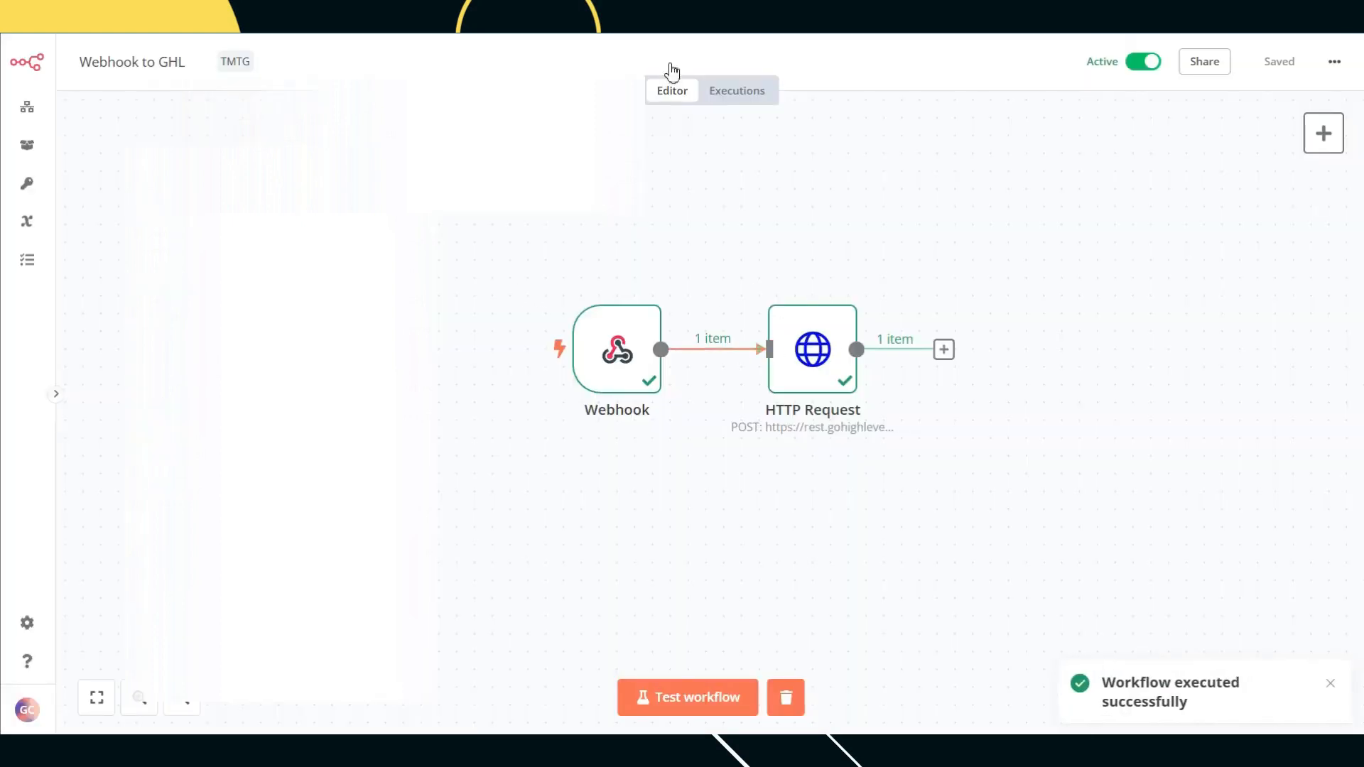
key("ctrl+Tab")
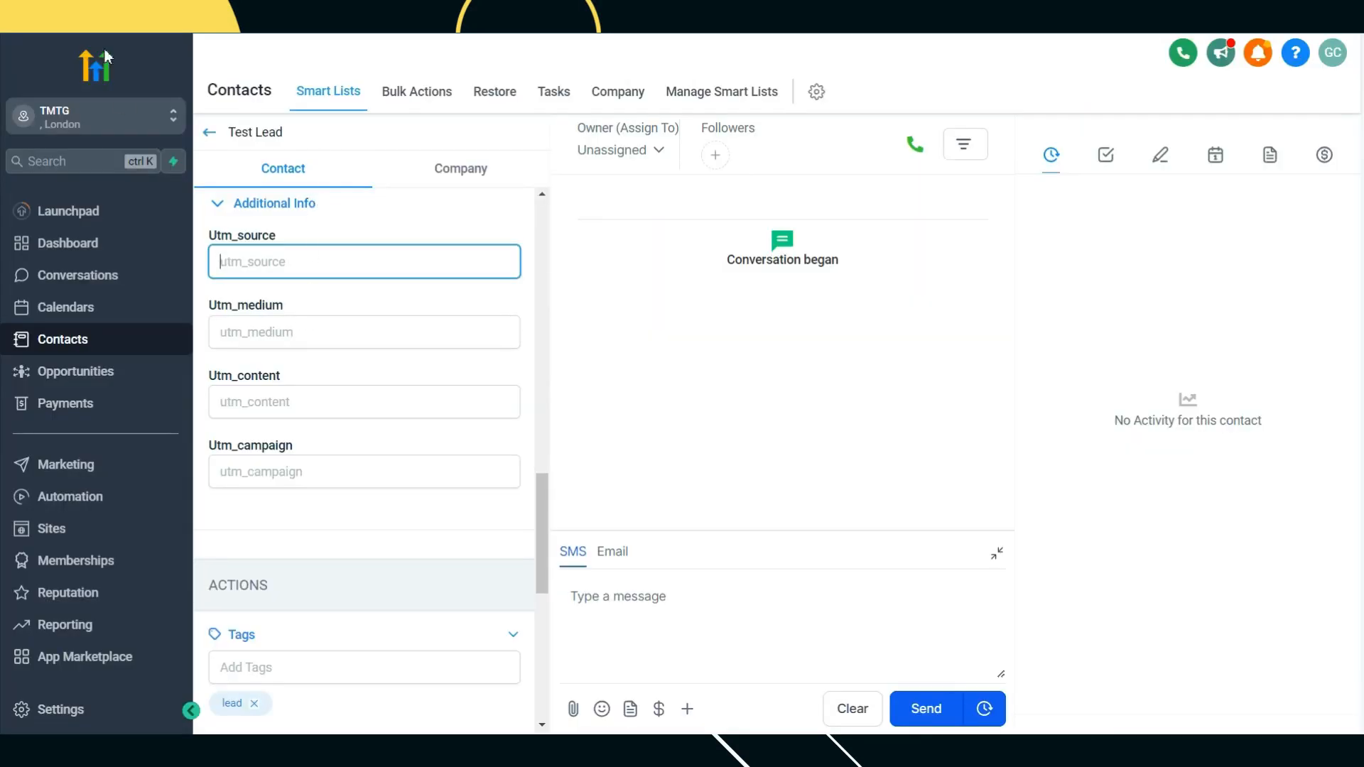
Step: Reload the Test Lead contact page and scroll to Additional Info to recheck its UTM fields
left_click(441, 168)
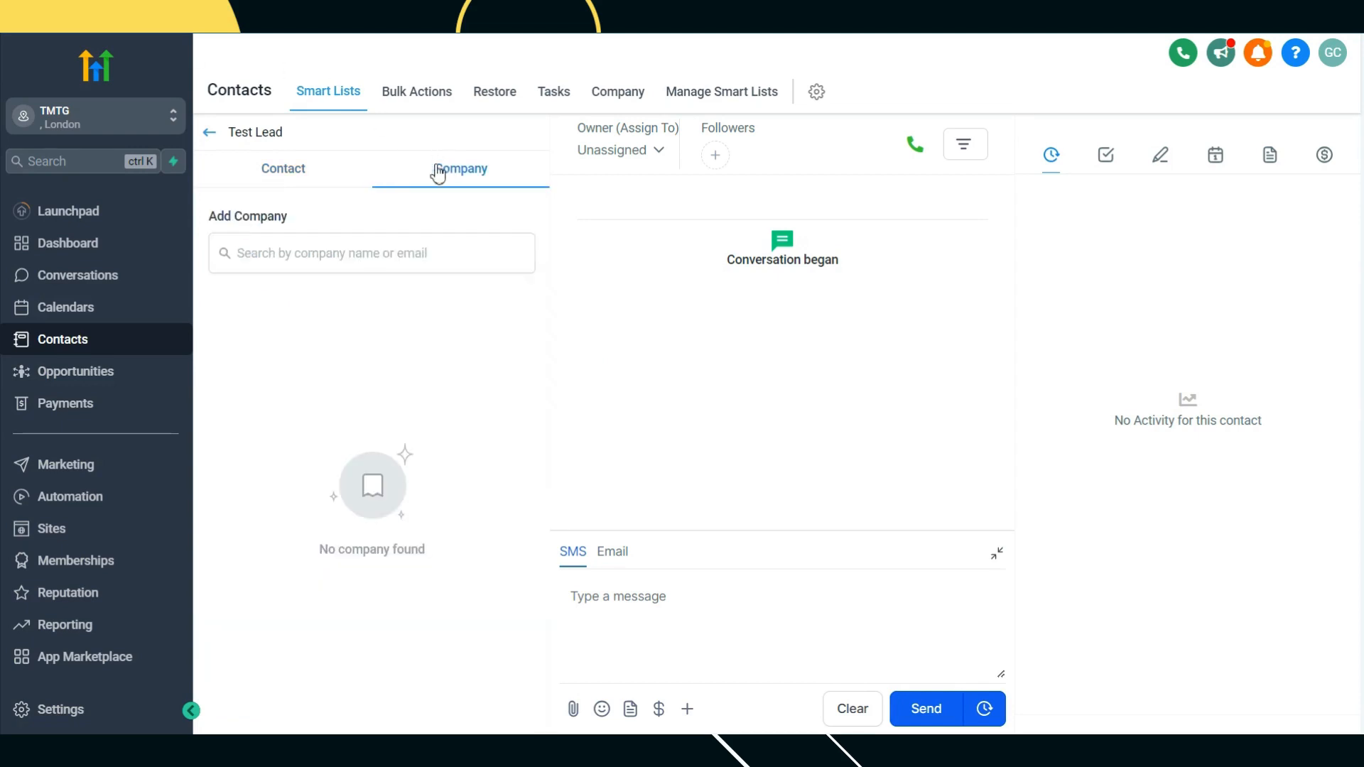
left_click(311, 173)
scroll(412, 389, "down", 20)
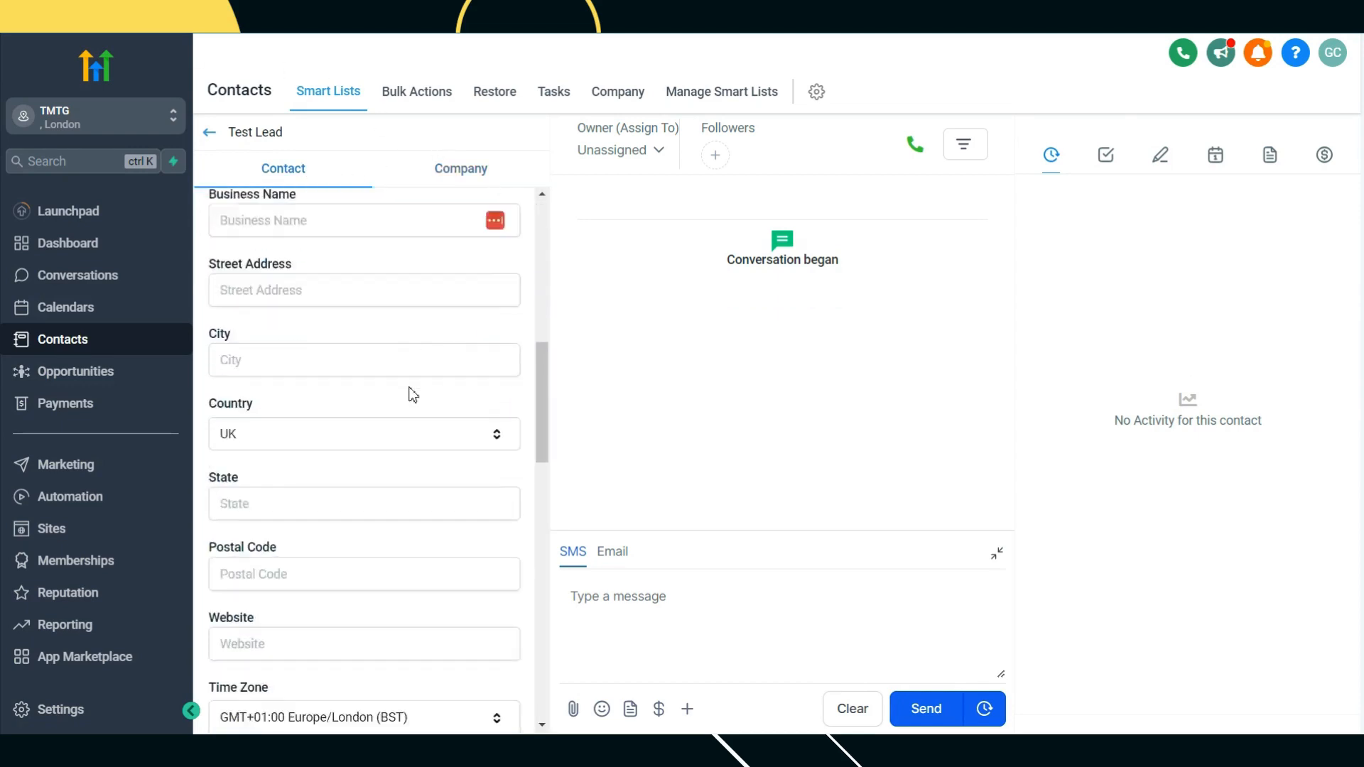
scroll(412, 389, "down", 8)
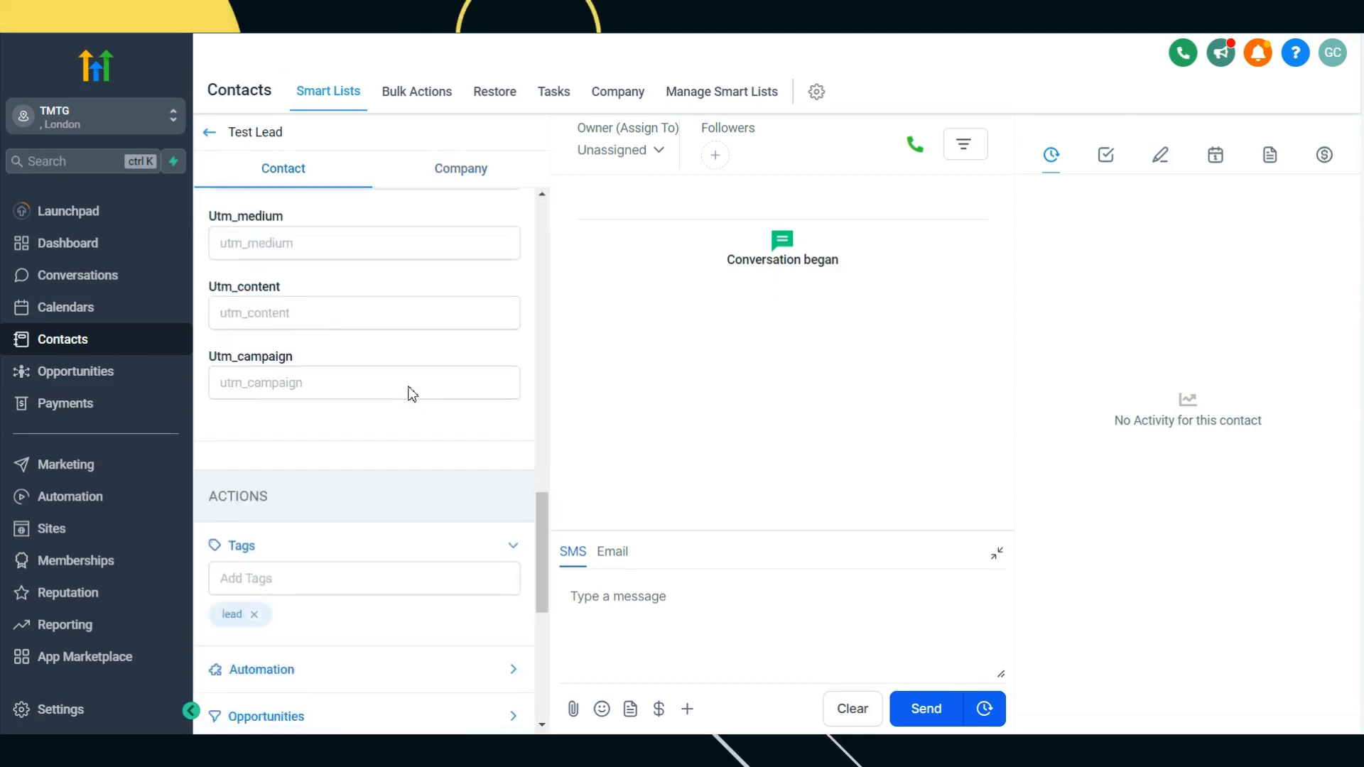
scroll(304, 341, "up", 3)
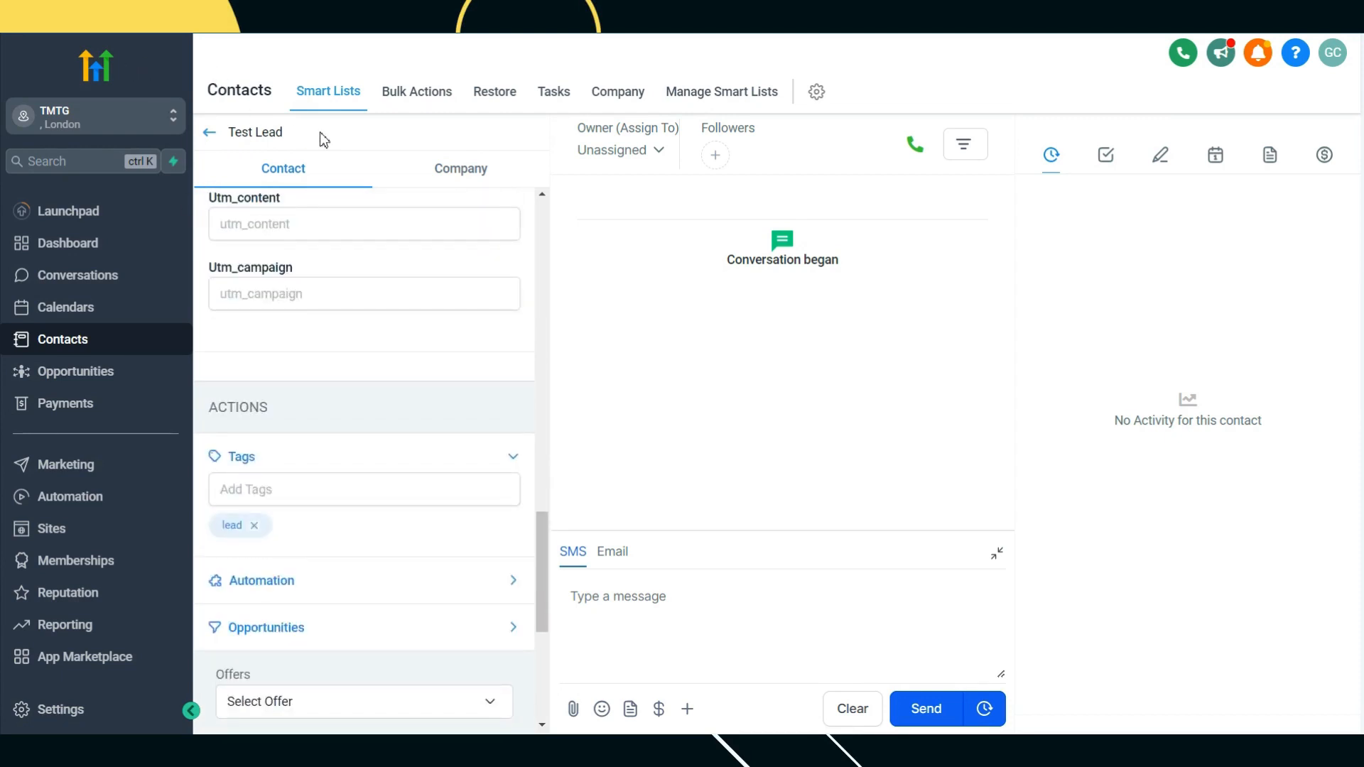
key("F5")
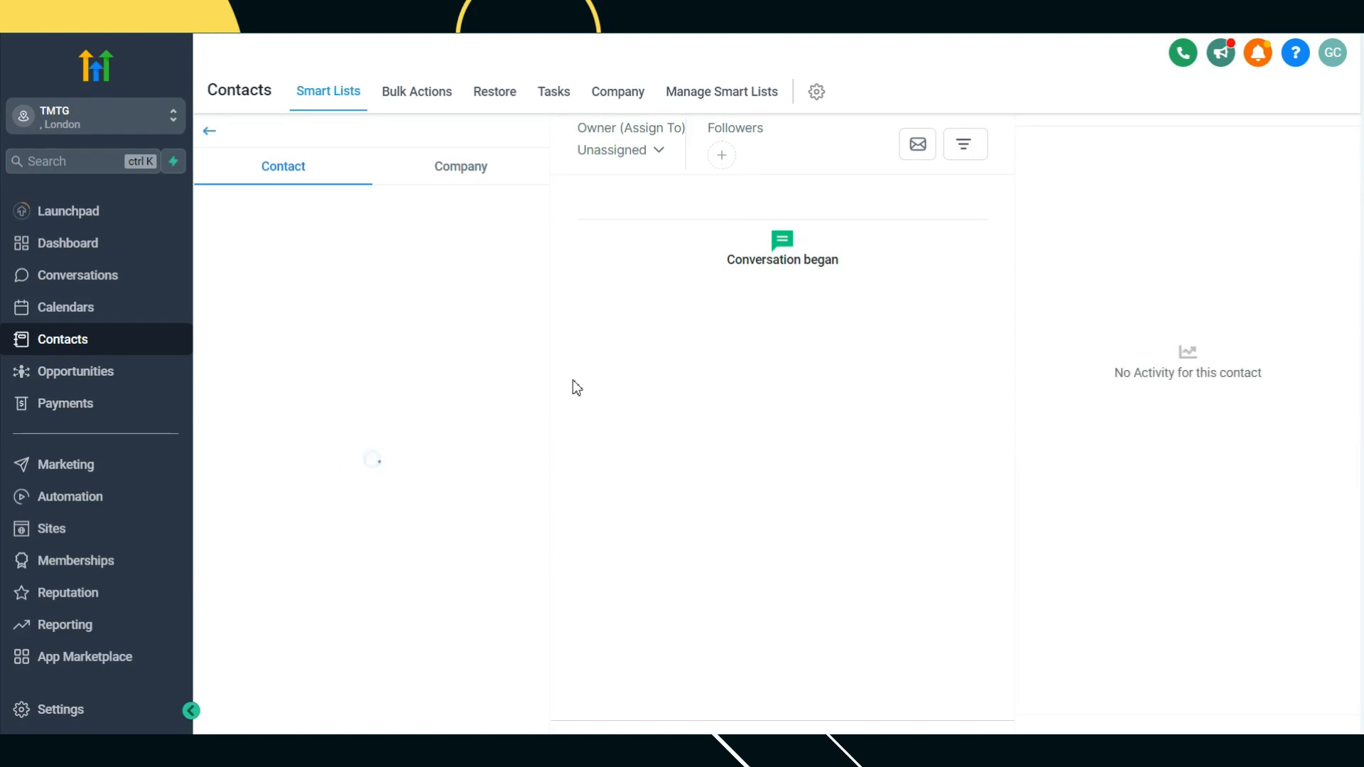
scroll(445, 381, "down", 15)
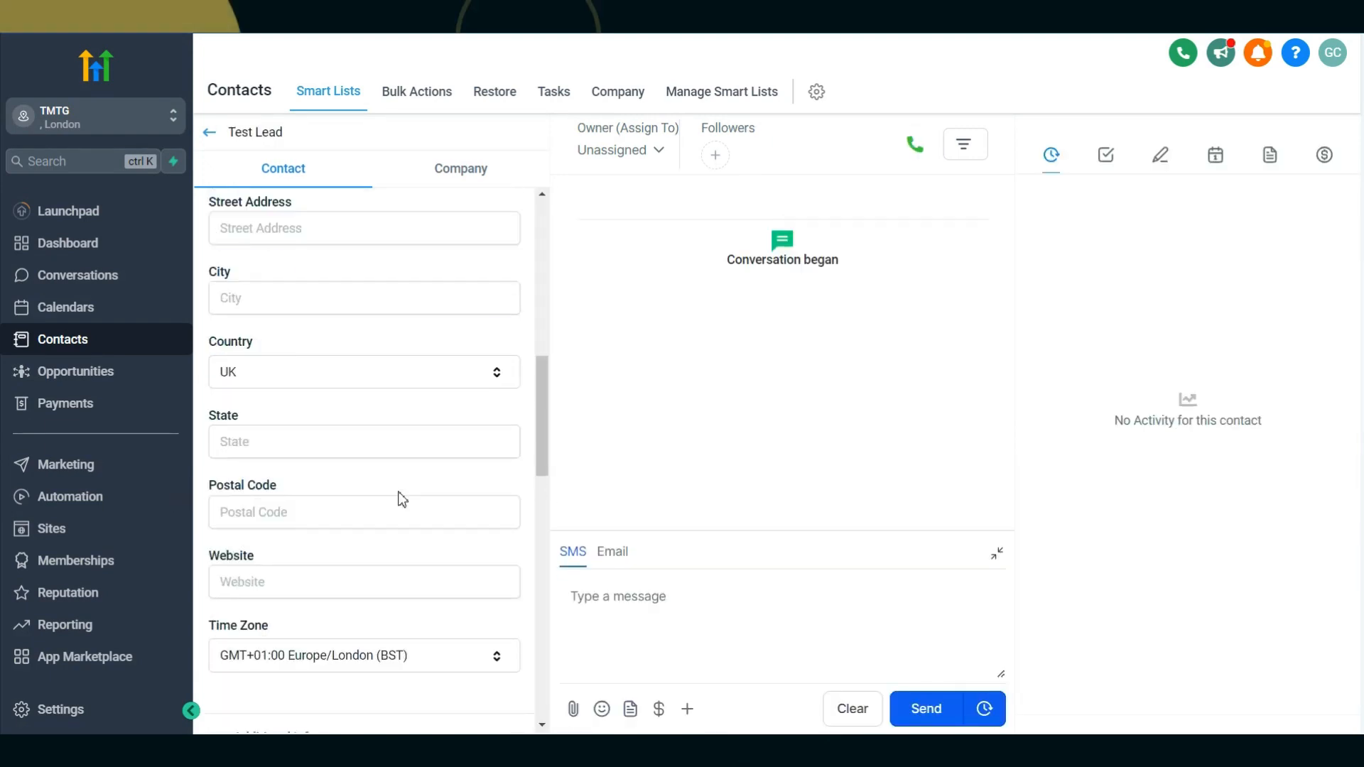
scroll(400, 497, "down", 1)
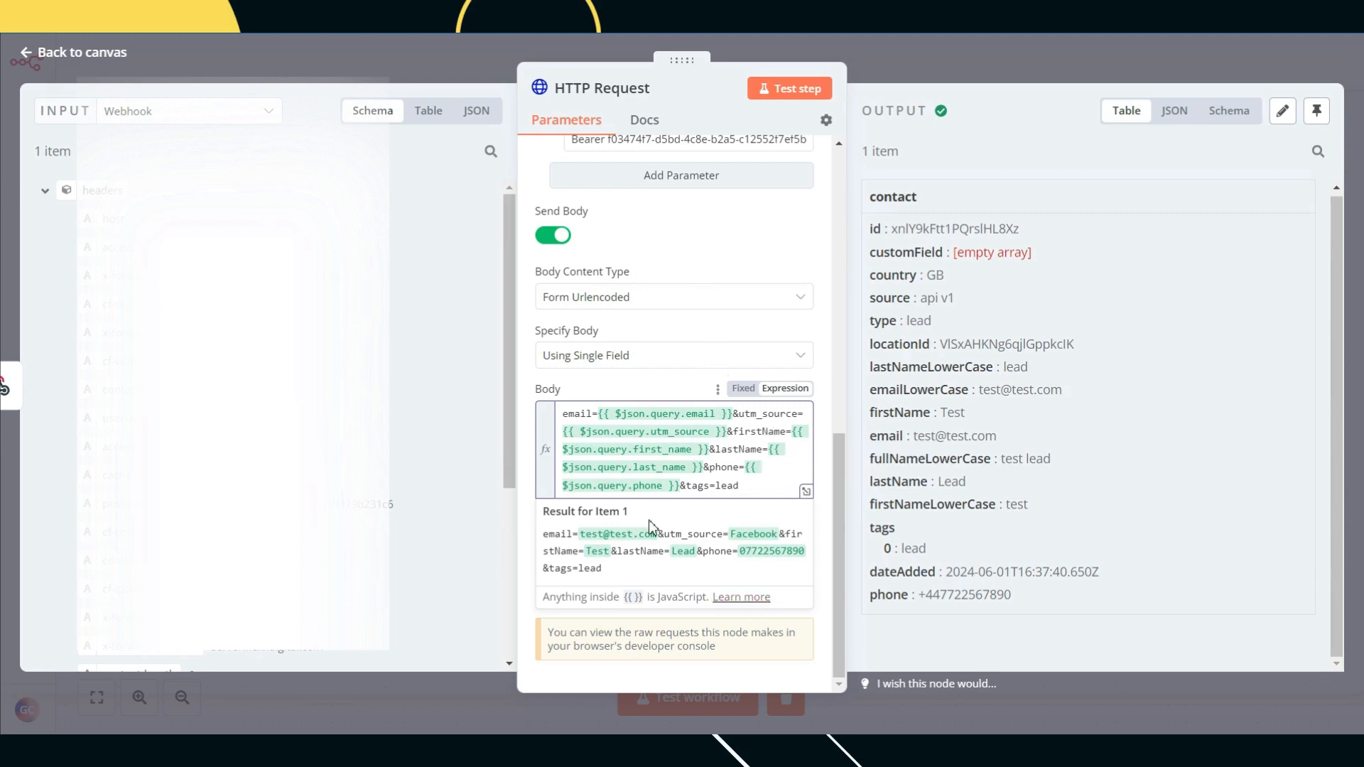
Step: Try specifying the body as name/value fields and browse the extra request options
scroll(650, 520, "up", 7)
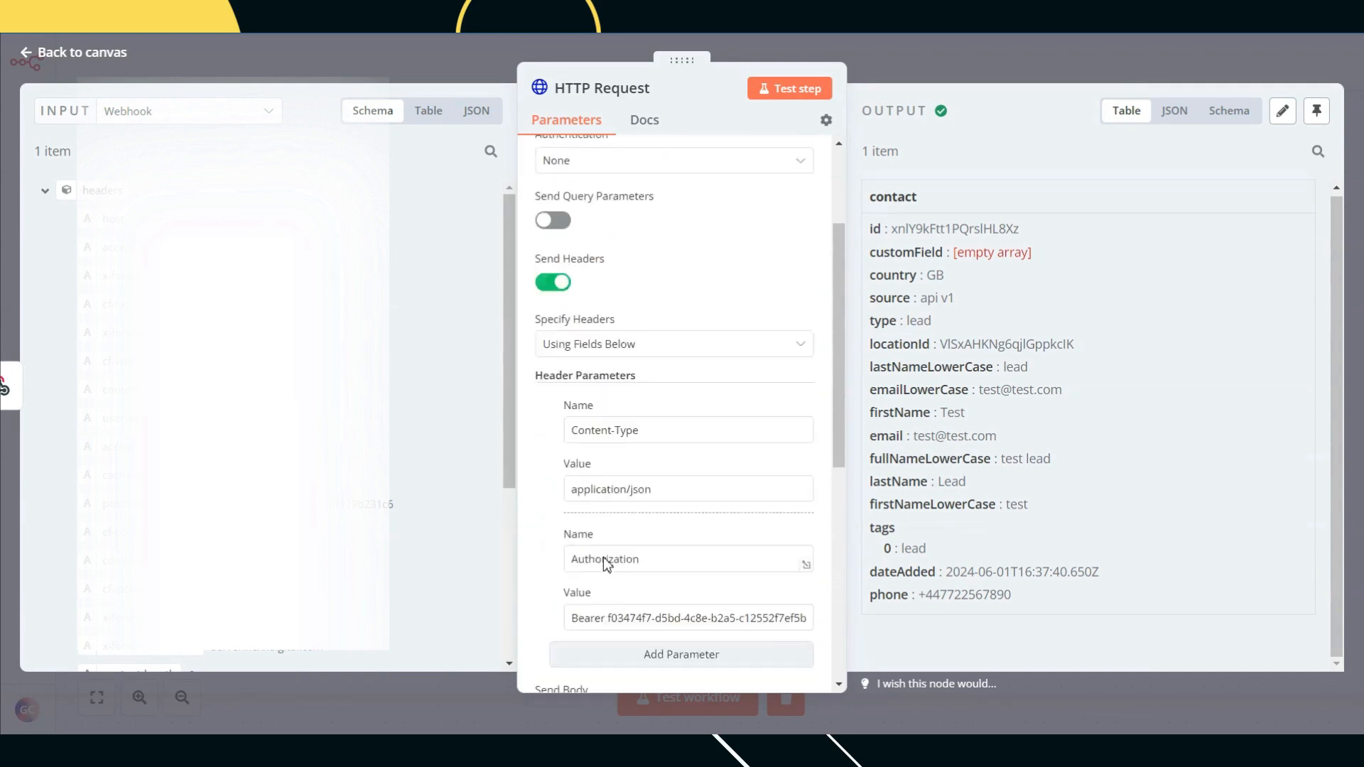
scroll(603, 557, "down", 7)
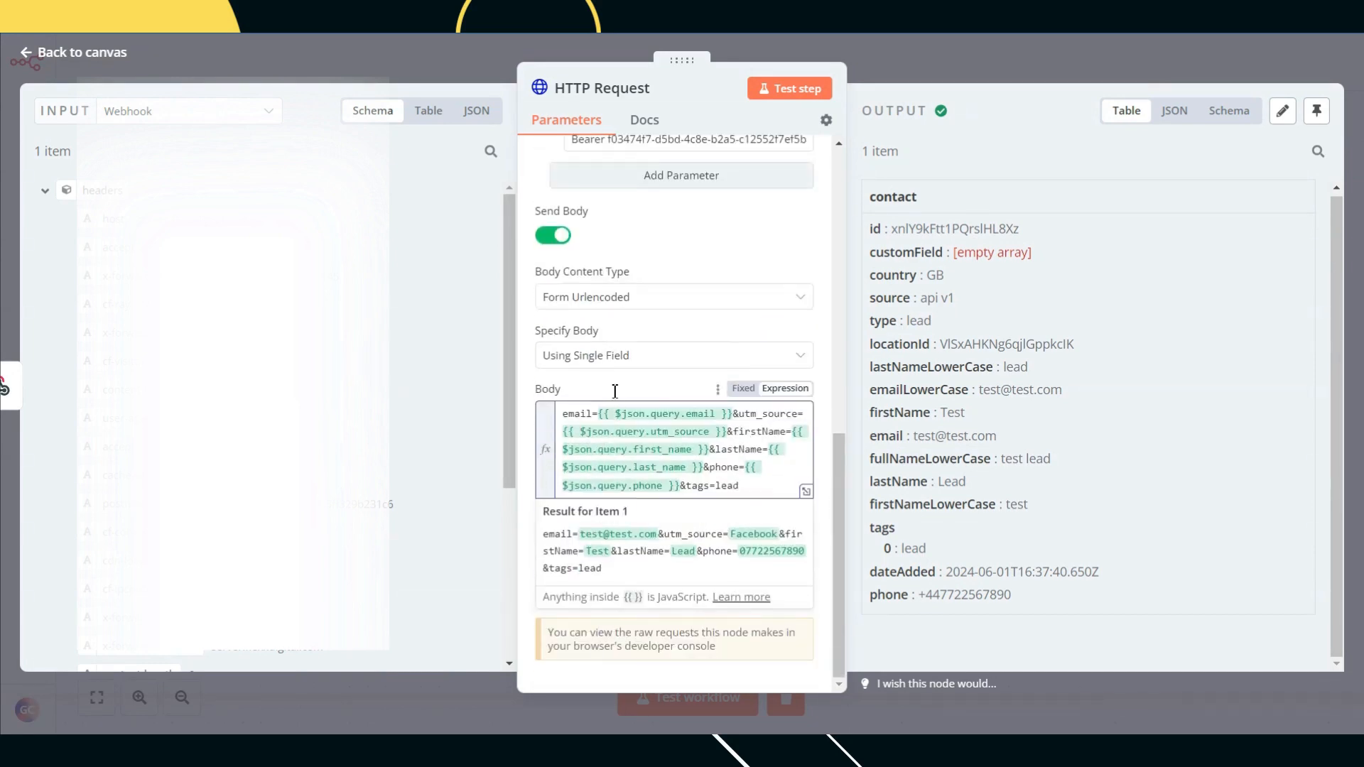
left_click(604, 358)
left_click(603, 399)
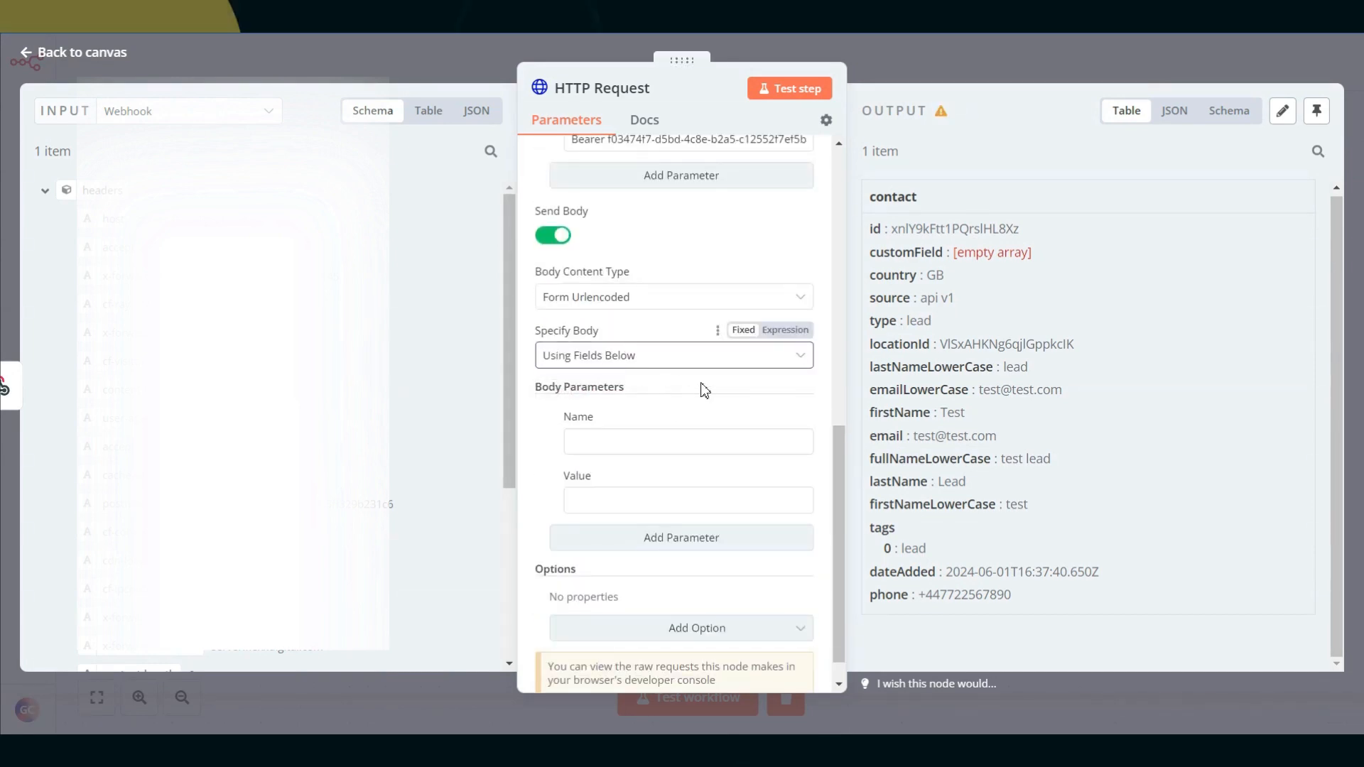
scroll(704, 390, "down", 1)
left_click(635, 594)
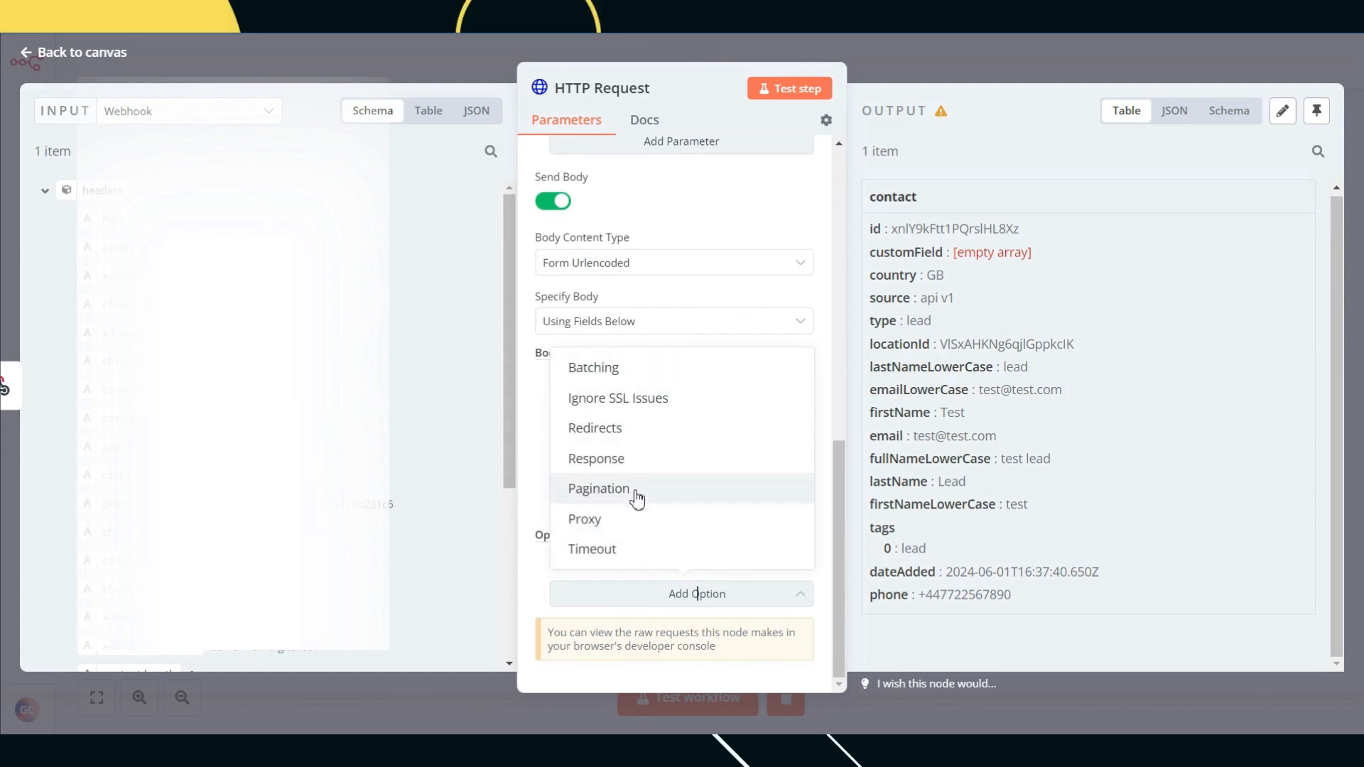
left_click(540, 609)
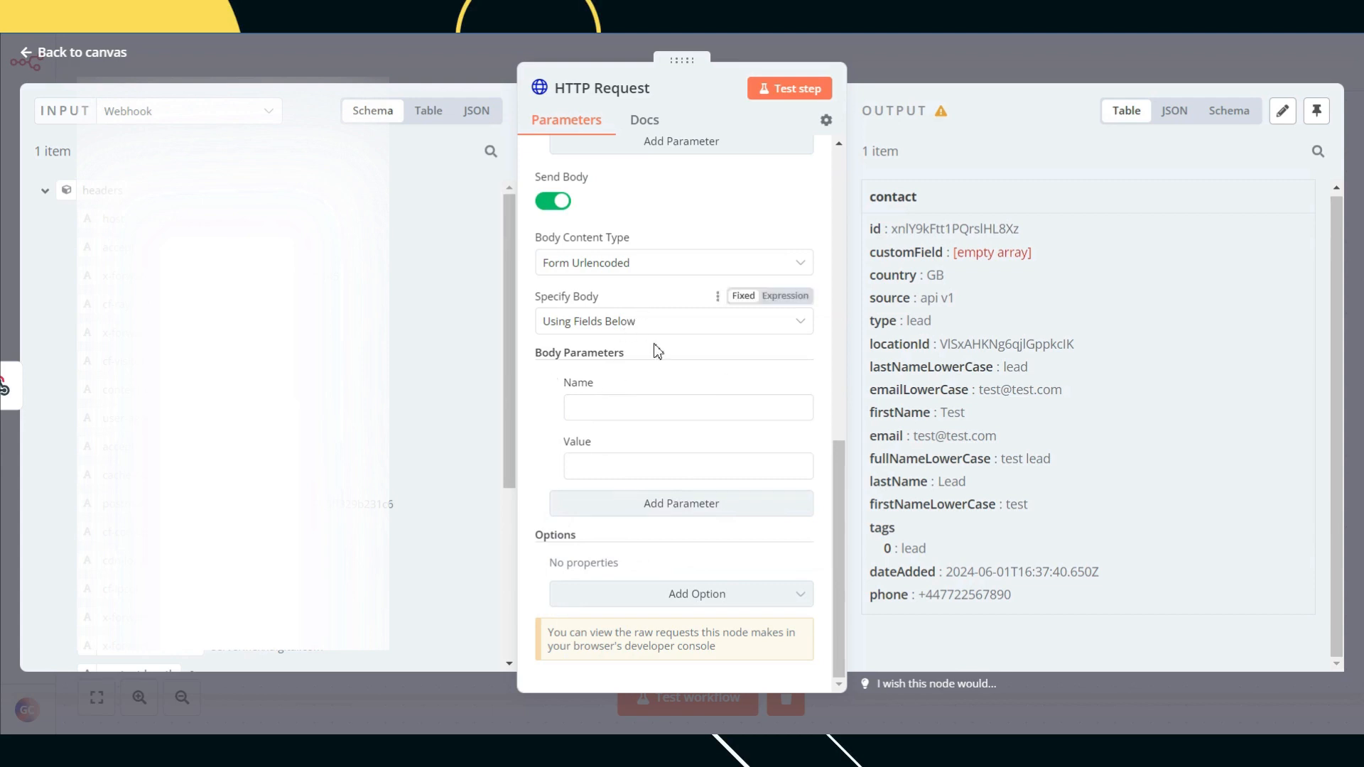
scroll(651, 351, "up", 3)
Step: Try Form-Data, then JSON using raw JSON, before reverting the body to Form Urlencoded
left_click(634, 355)
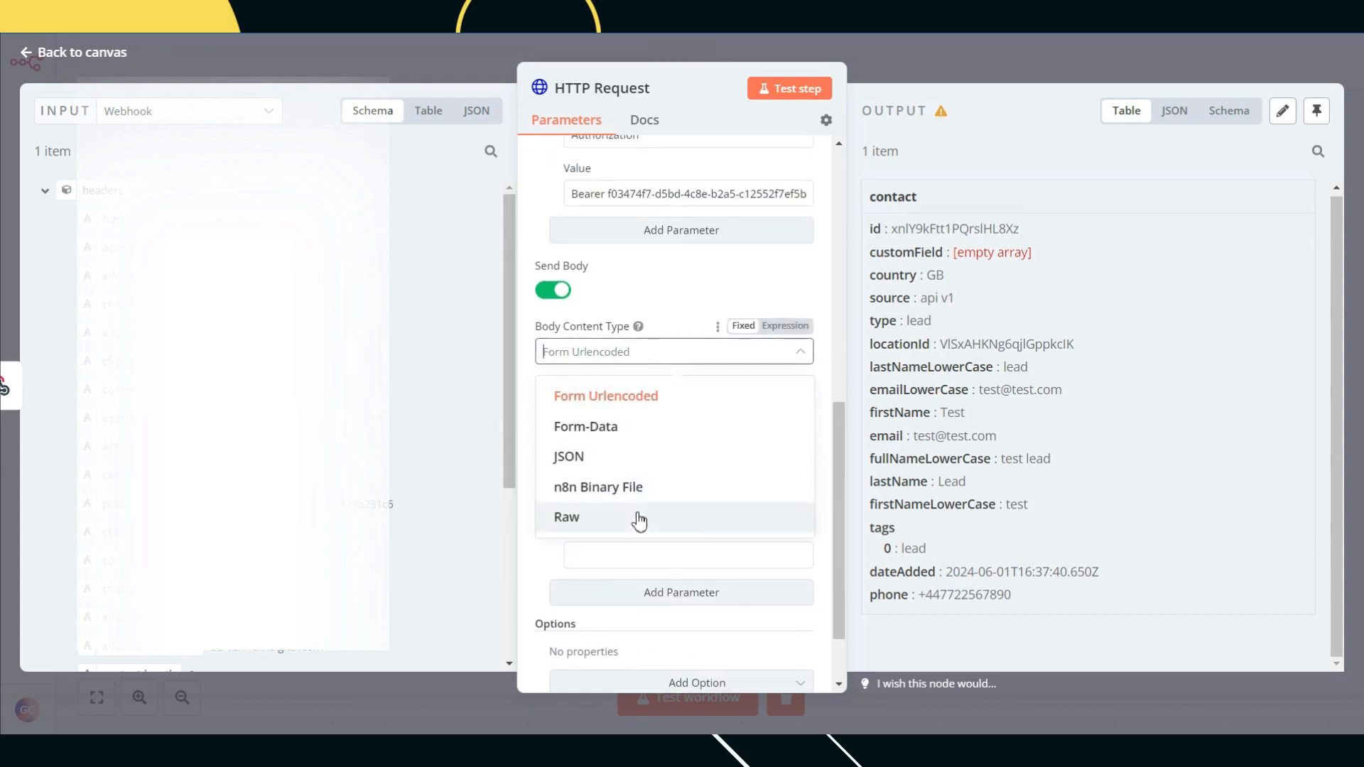
left_click(638, 428)
left_click(638, 368)
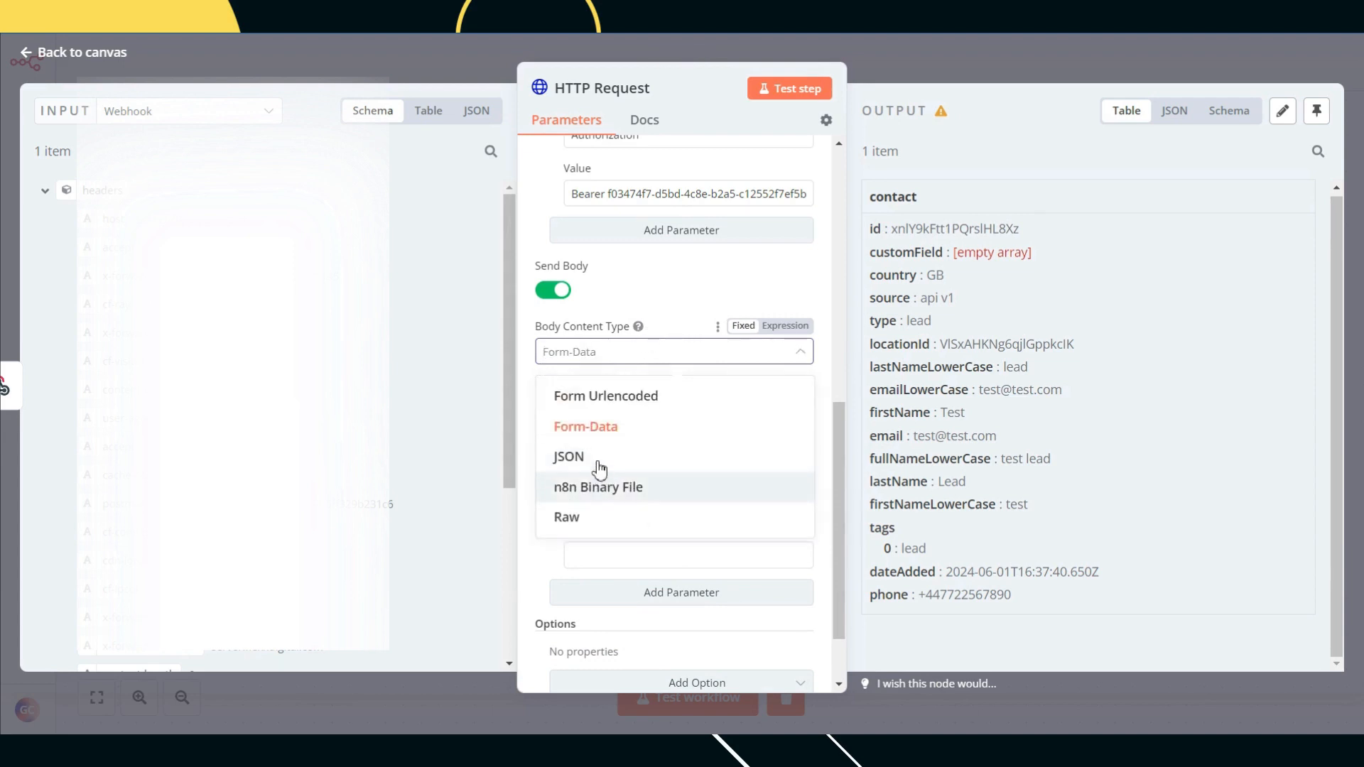
left_click(600, 461)
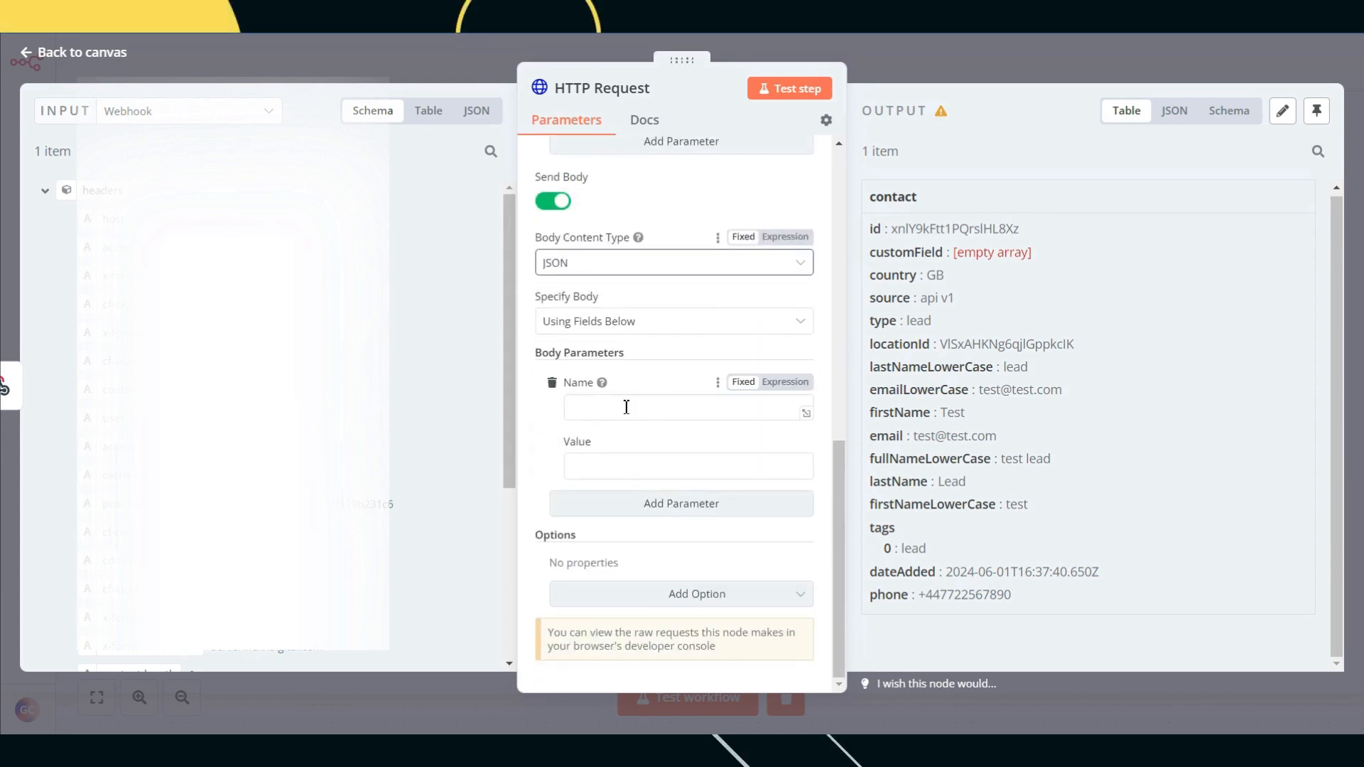
left_click(600, 412)
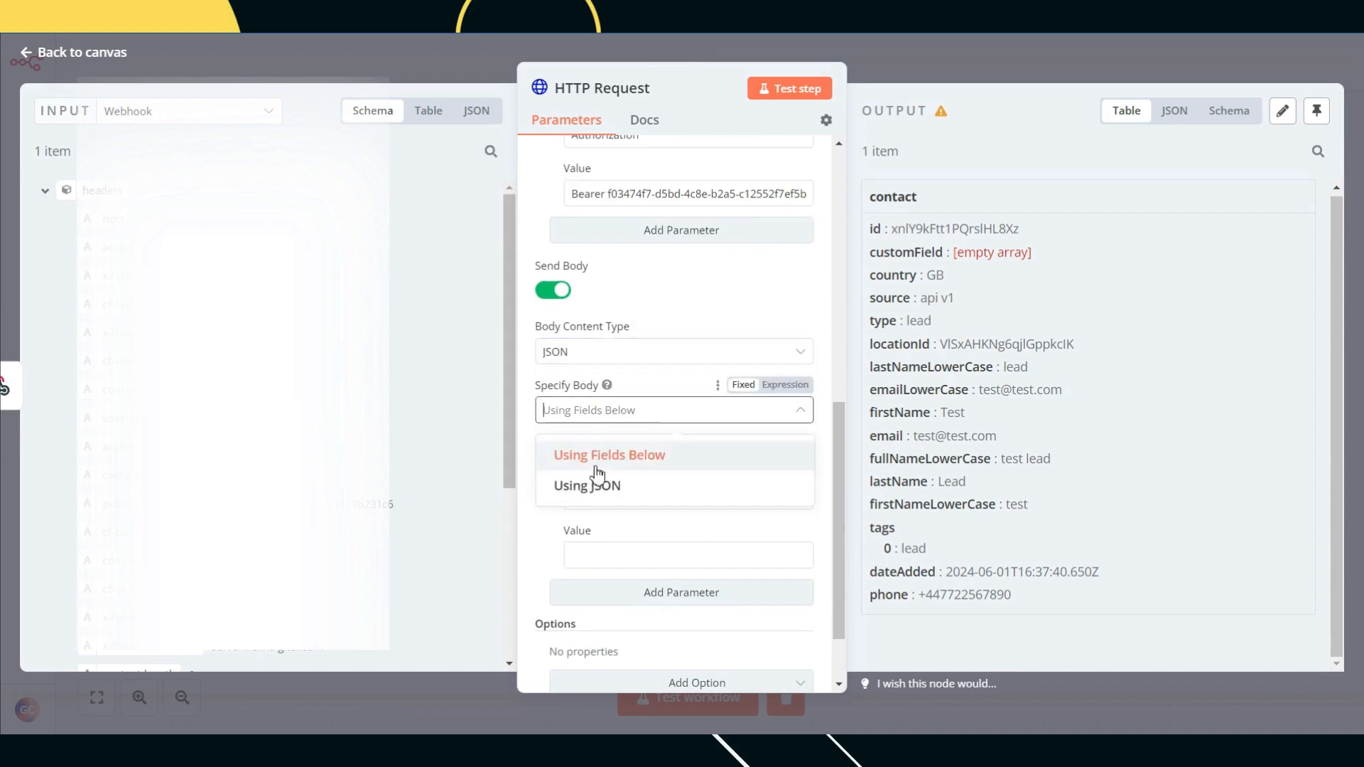
left_click(596, 480)
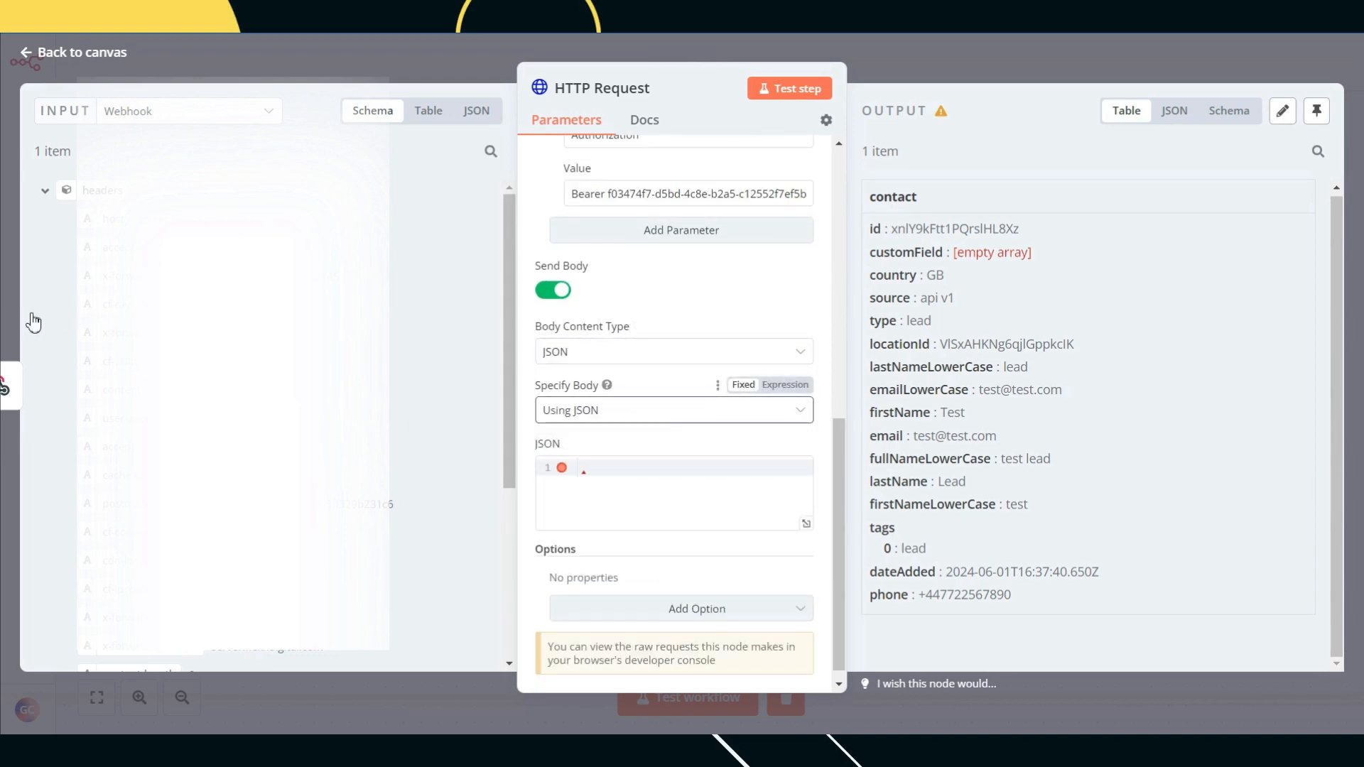
left_click(618, 338)
left_click(655, 390)
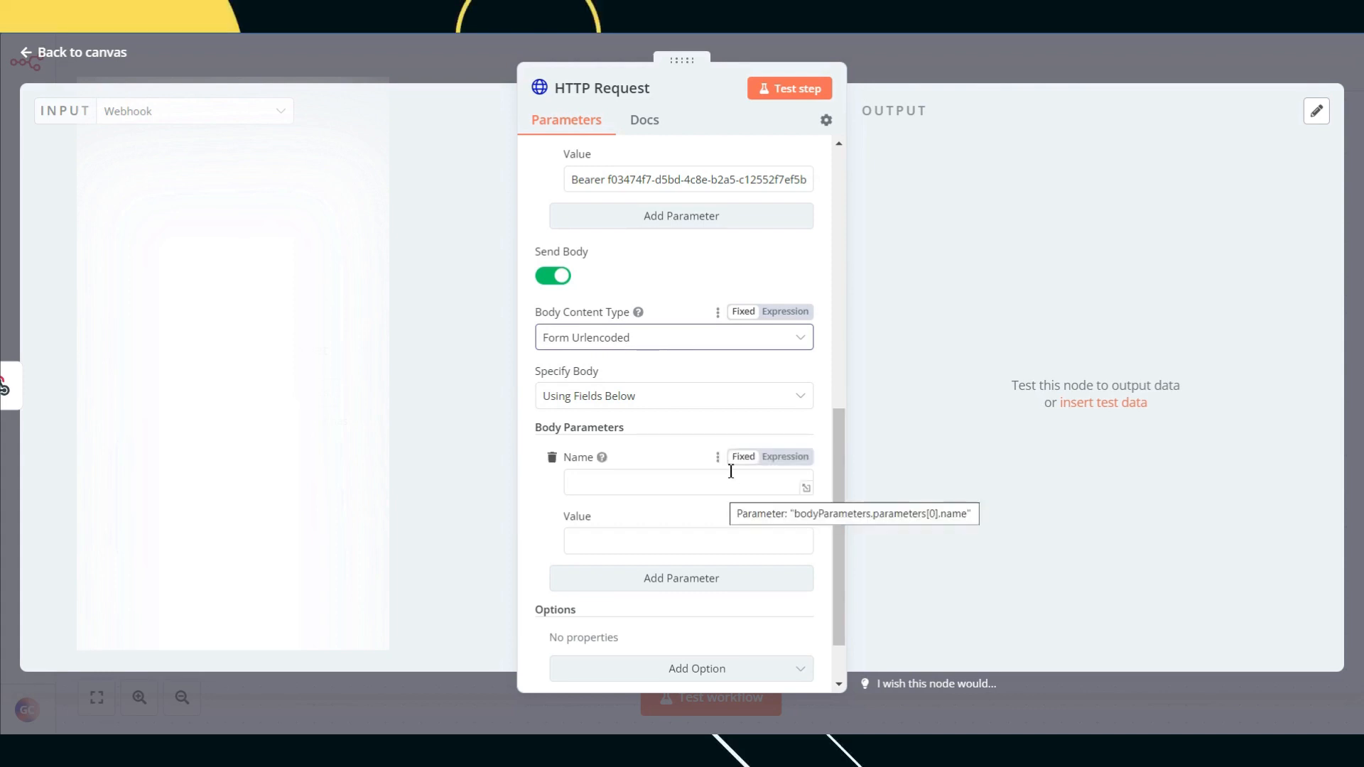
Step: Set body content type to JSON, specified using raw JSON, and expand its editor
left_click(666, 337)
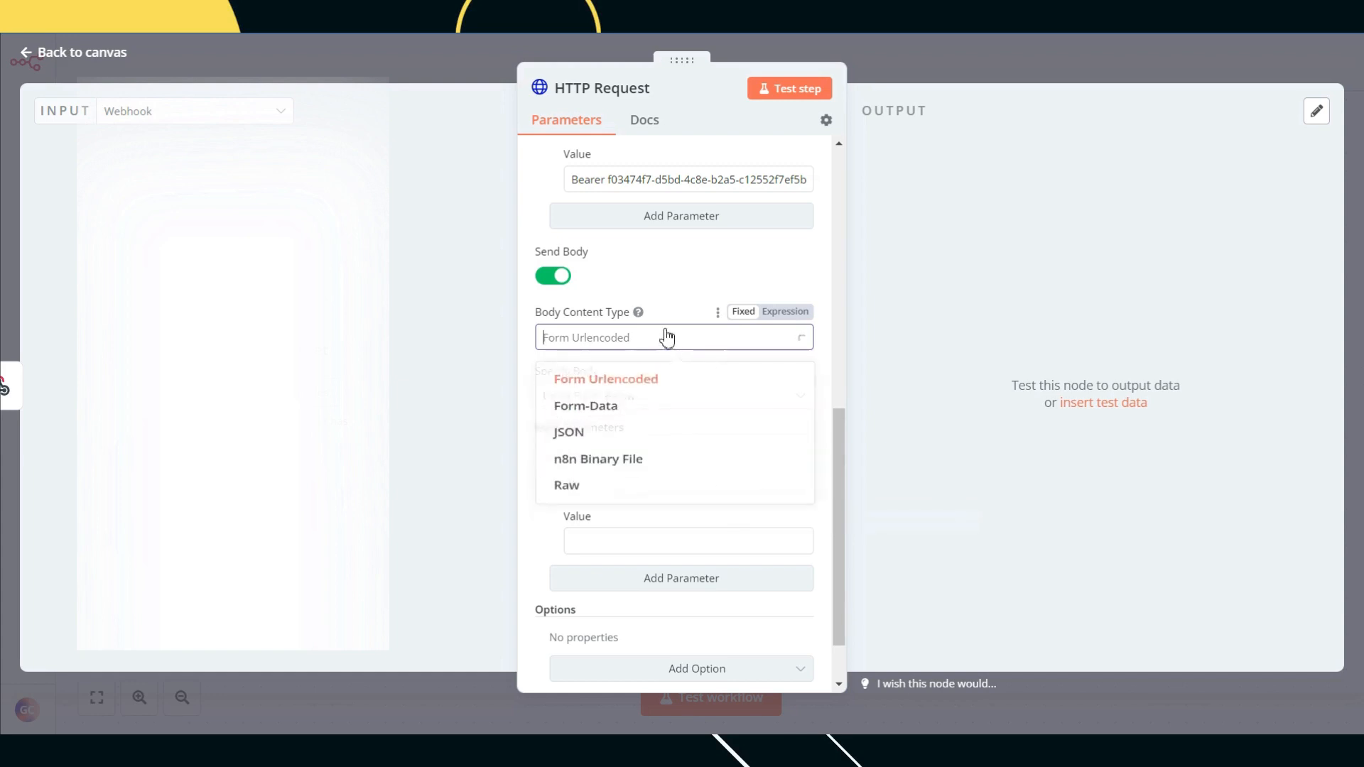
left_click(597, 445)
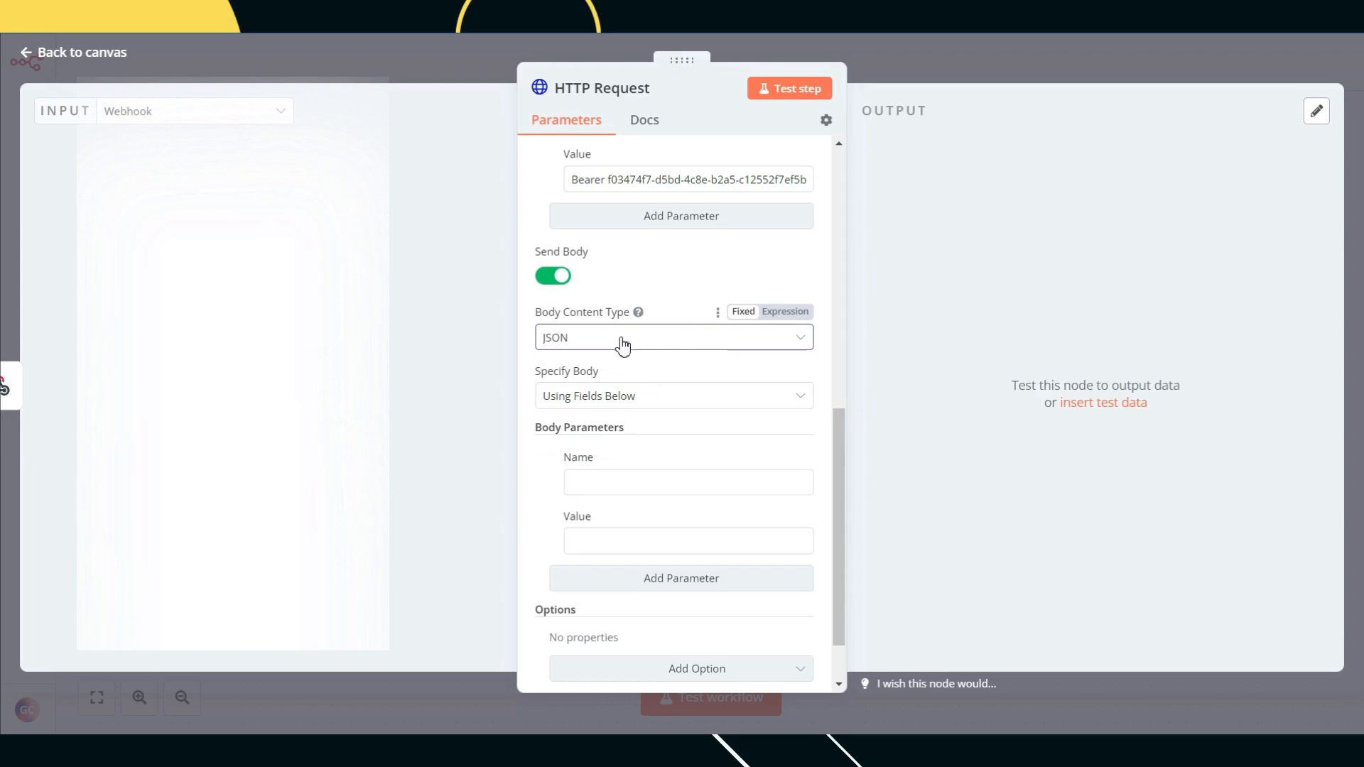
left_click(597, 405)
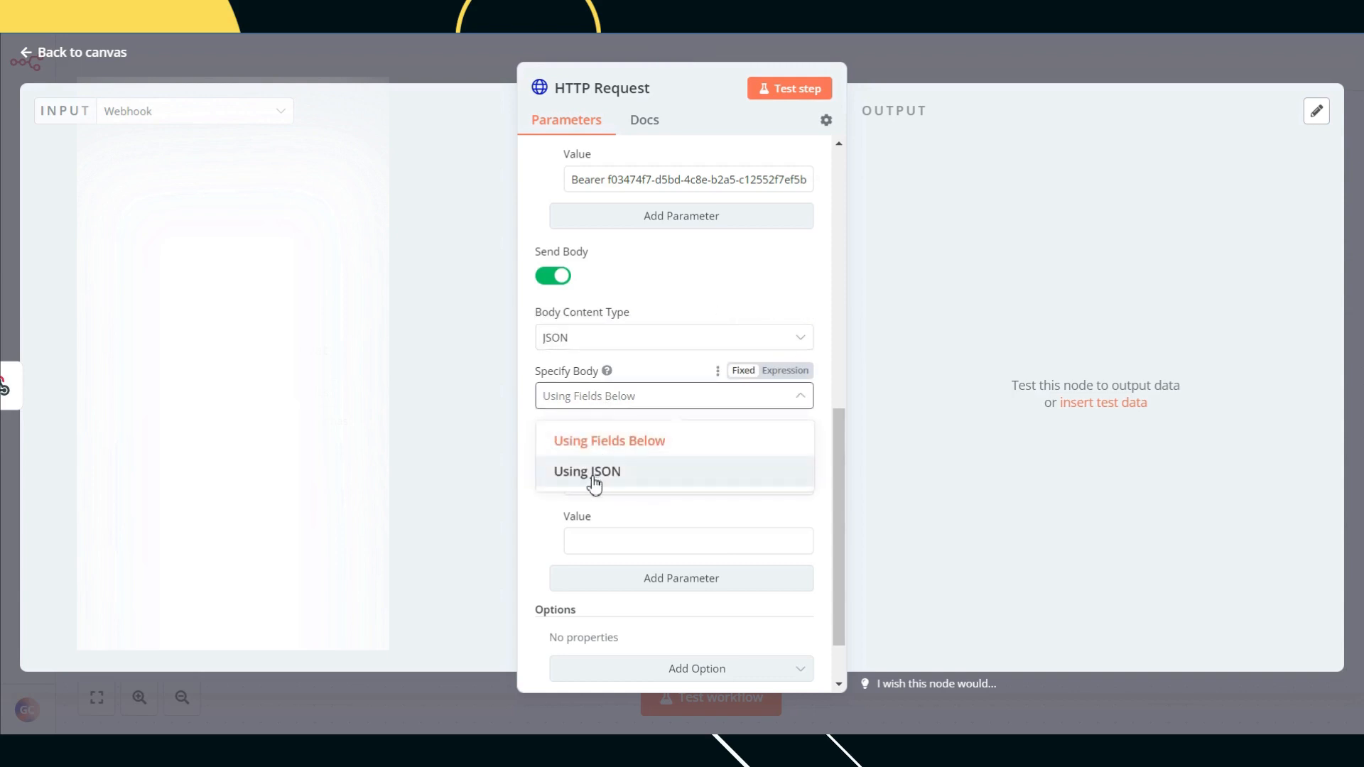
left_click(596, 471)
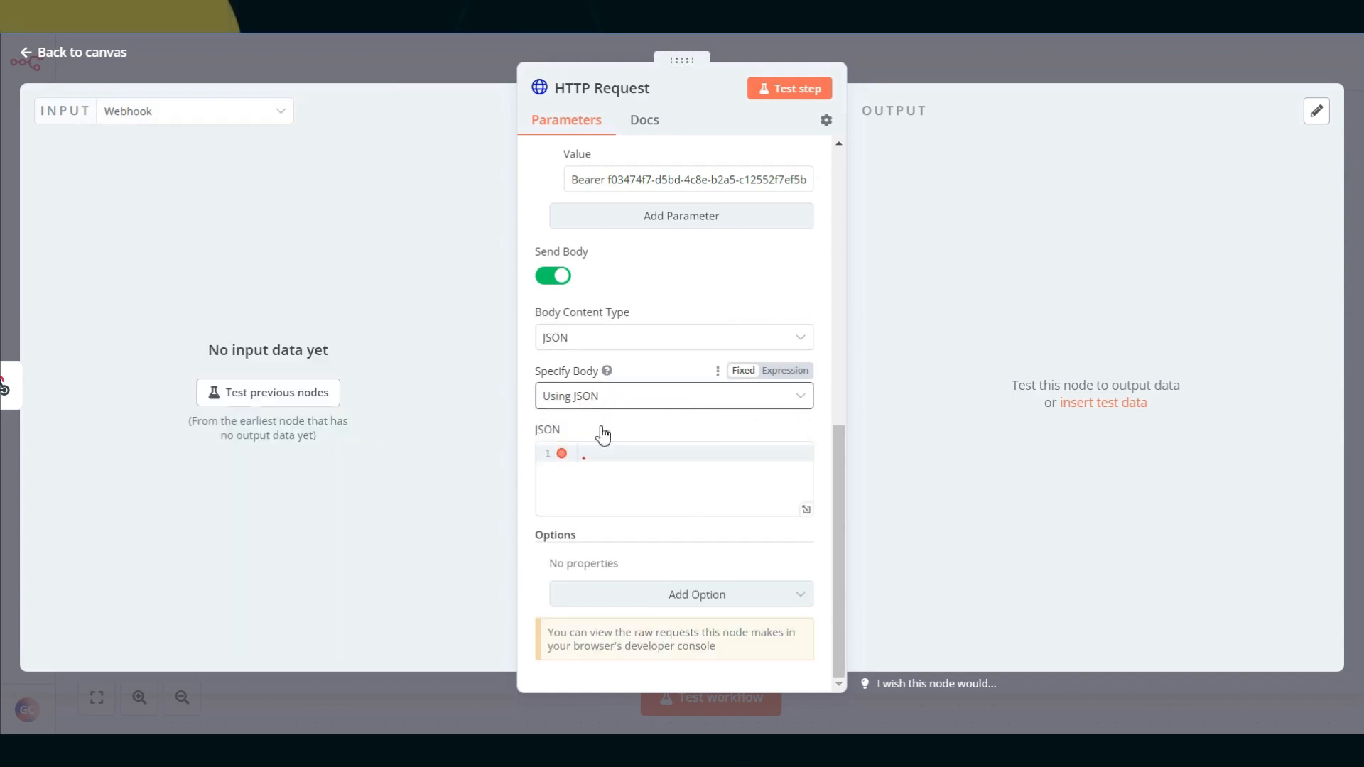
left_click(806, 511)
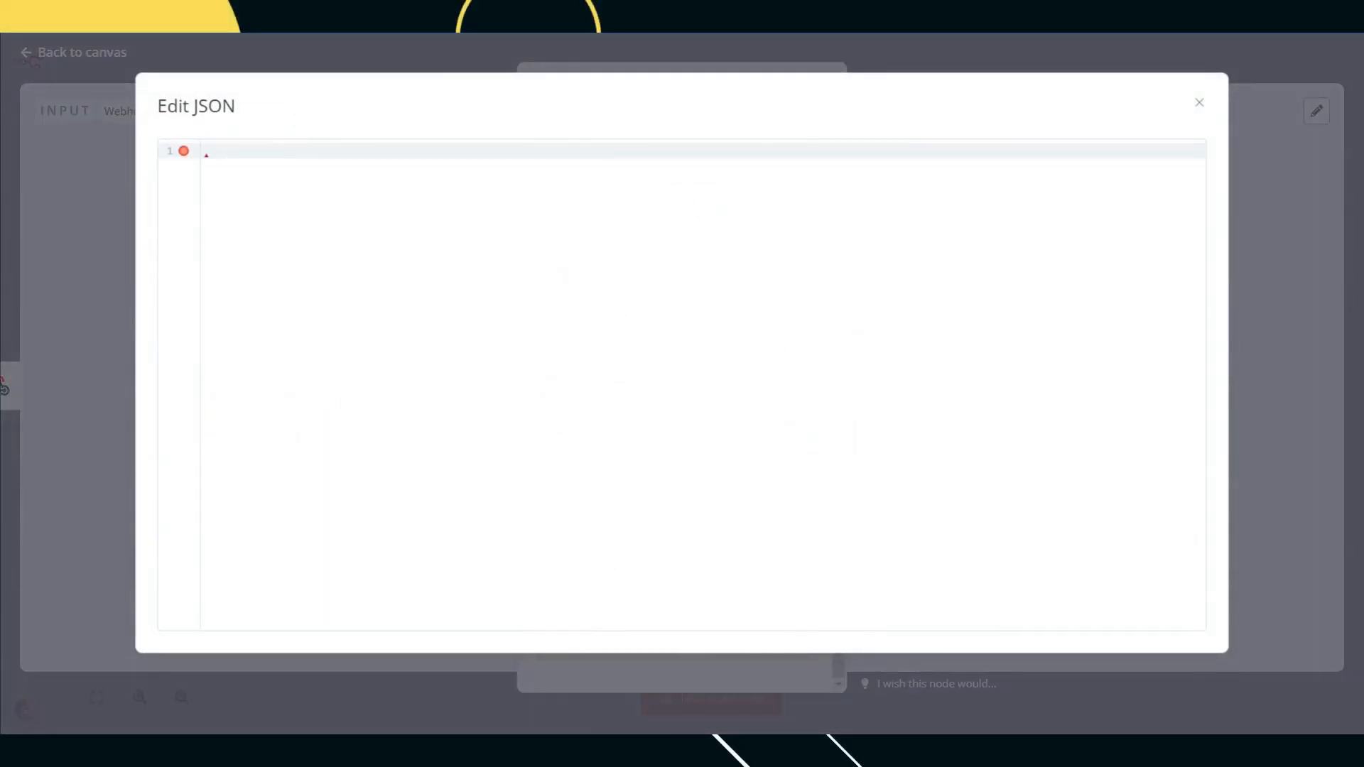
Step: Paste the sample contact JSON body from the notes into the empty JSON editor
key("alt+Tab")
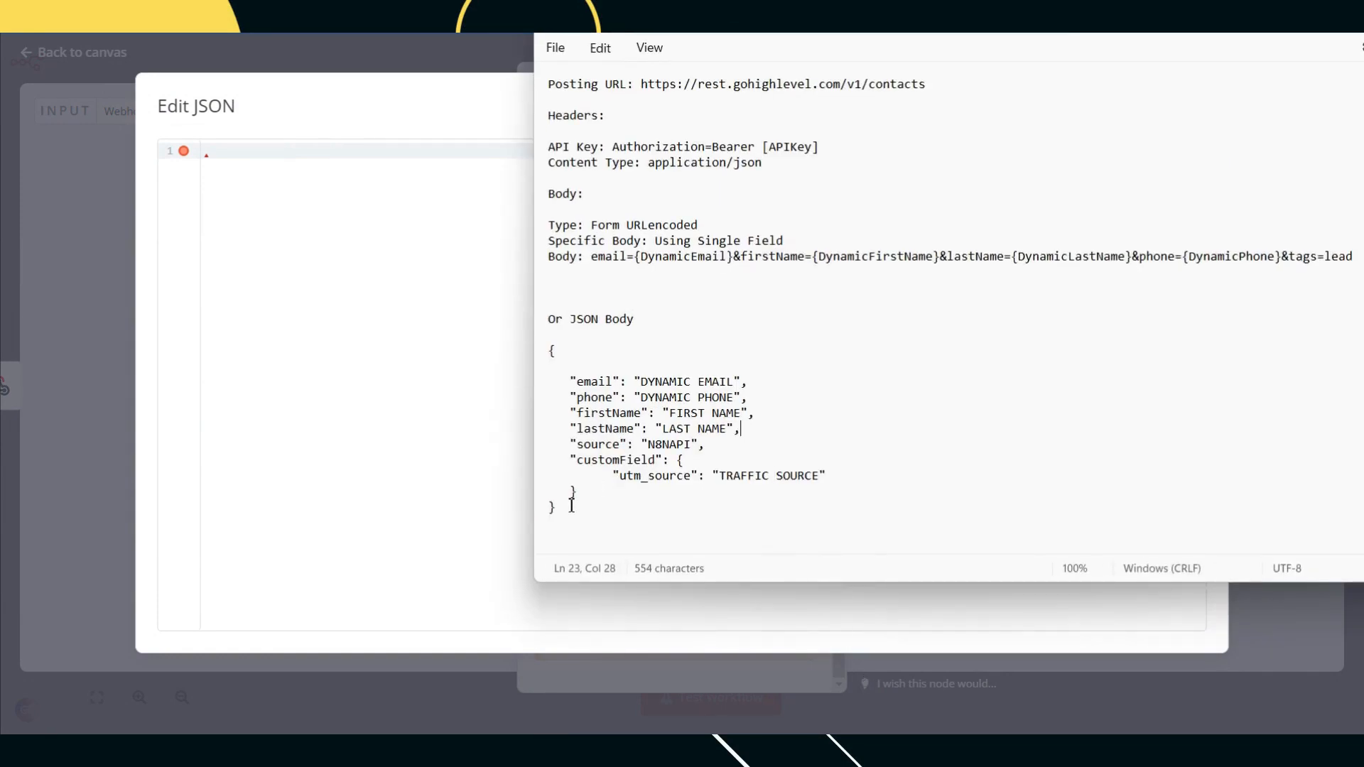
left_click_drag(569, 509, 556, 351)
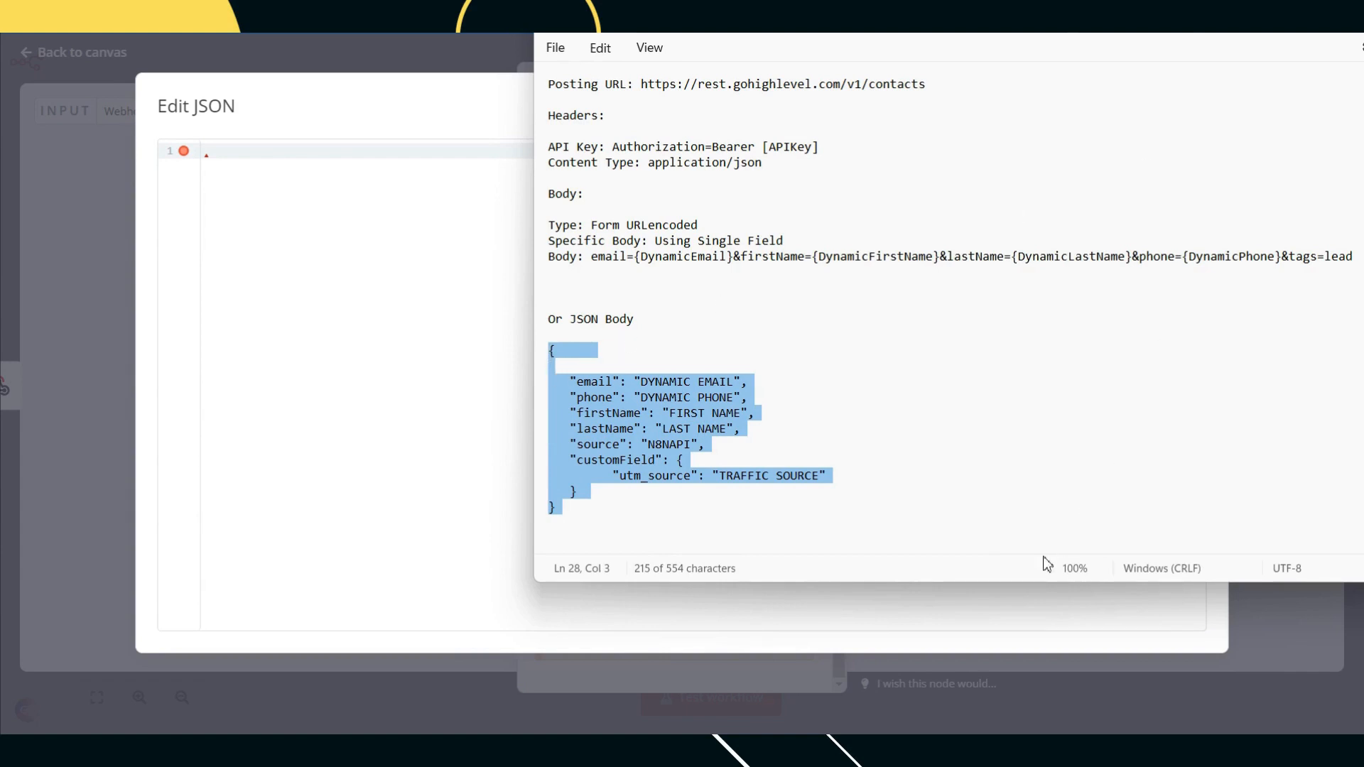
mouse_move(862, 732)
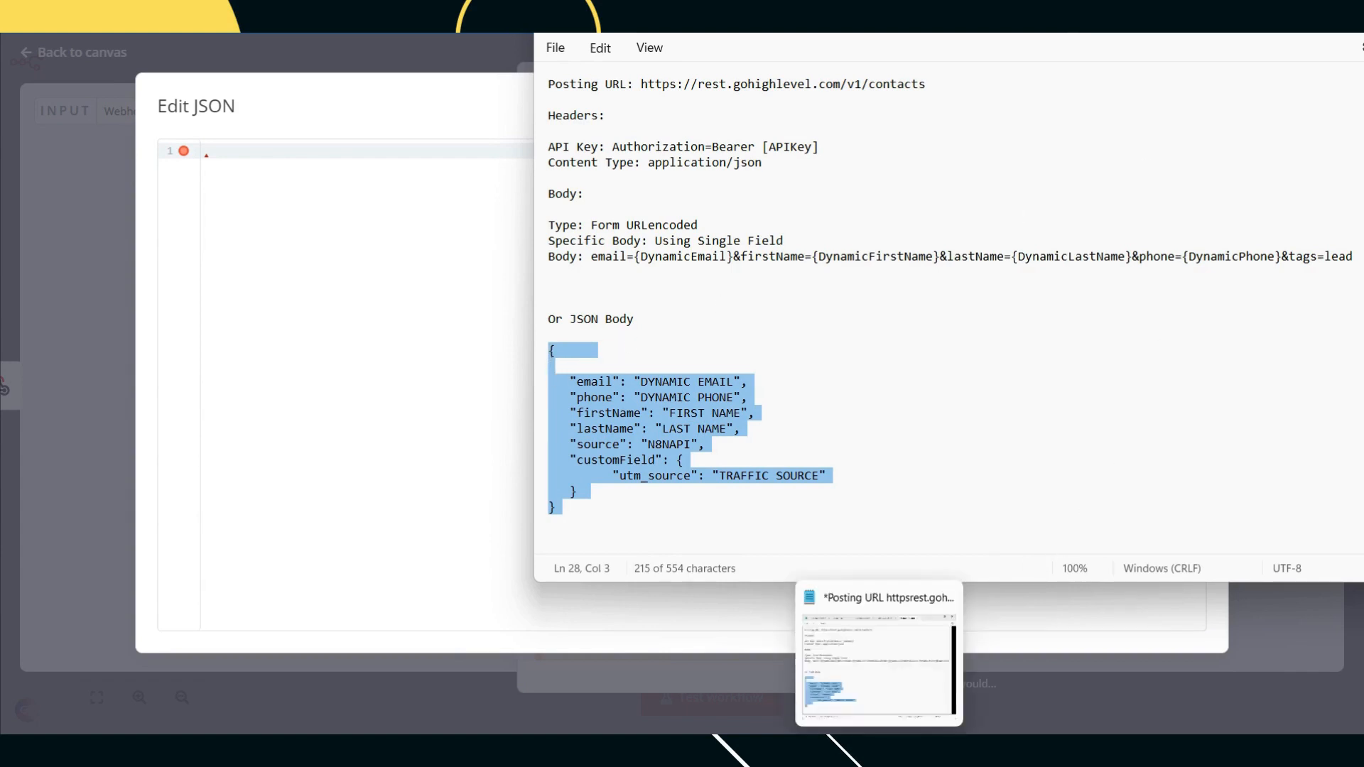
left_click(872, 740)
left_click(454, 257)
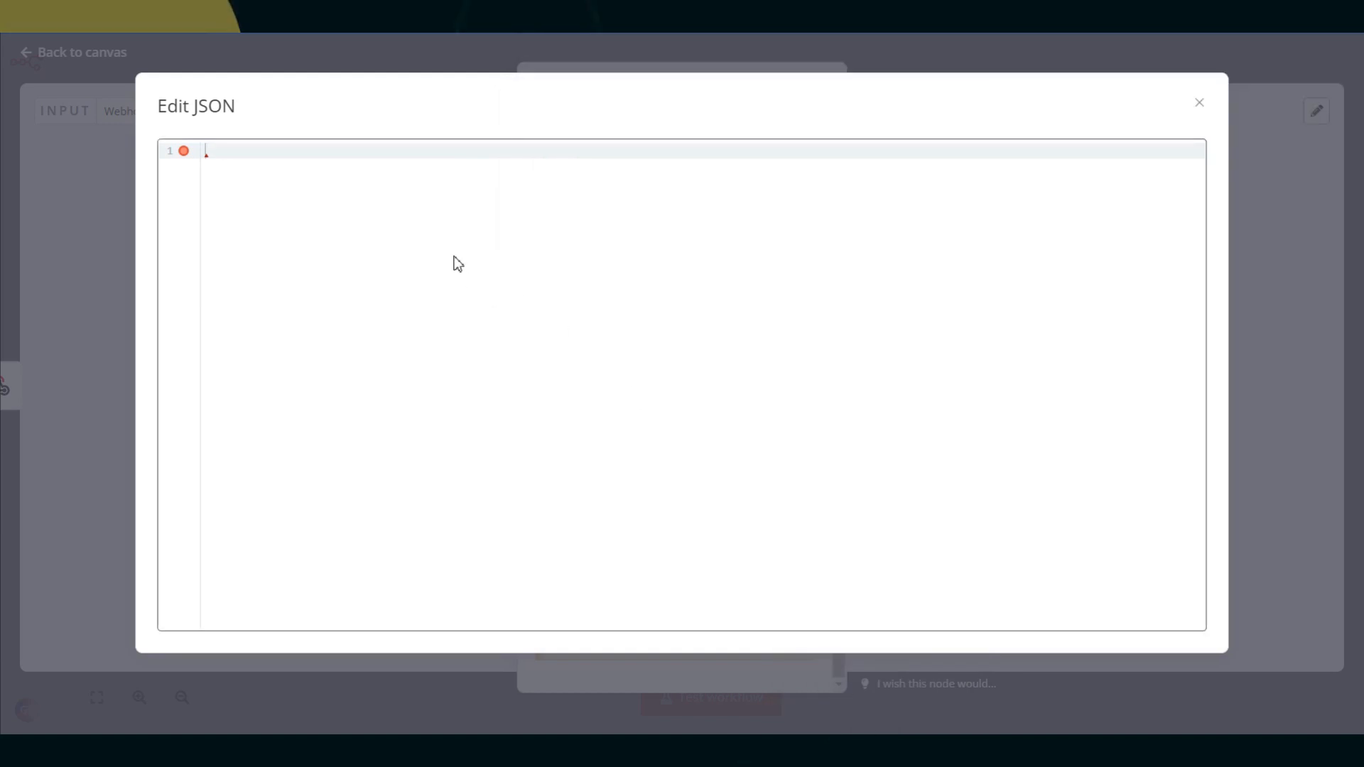
type("{      \"email\": \"DYNAMIC EMAIL\",     \"phone\": \"DYNAMIC PHONE\",     \"firstName\": \"FIRST NAME\",     \"lastName\": \"LAST NAME\",     \"source\": \"N8NAPI\",     \"customField\": {         \"utm_source\": \"TRAFFIC SOURCE\"     } }")
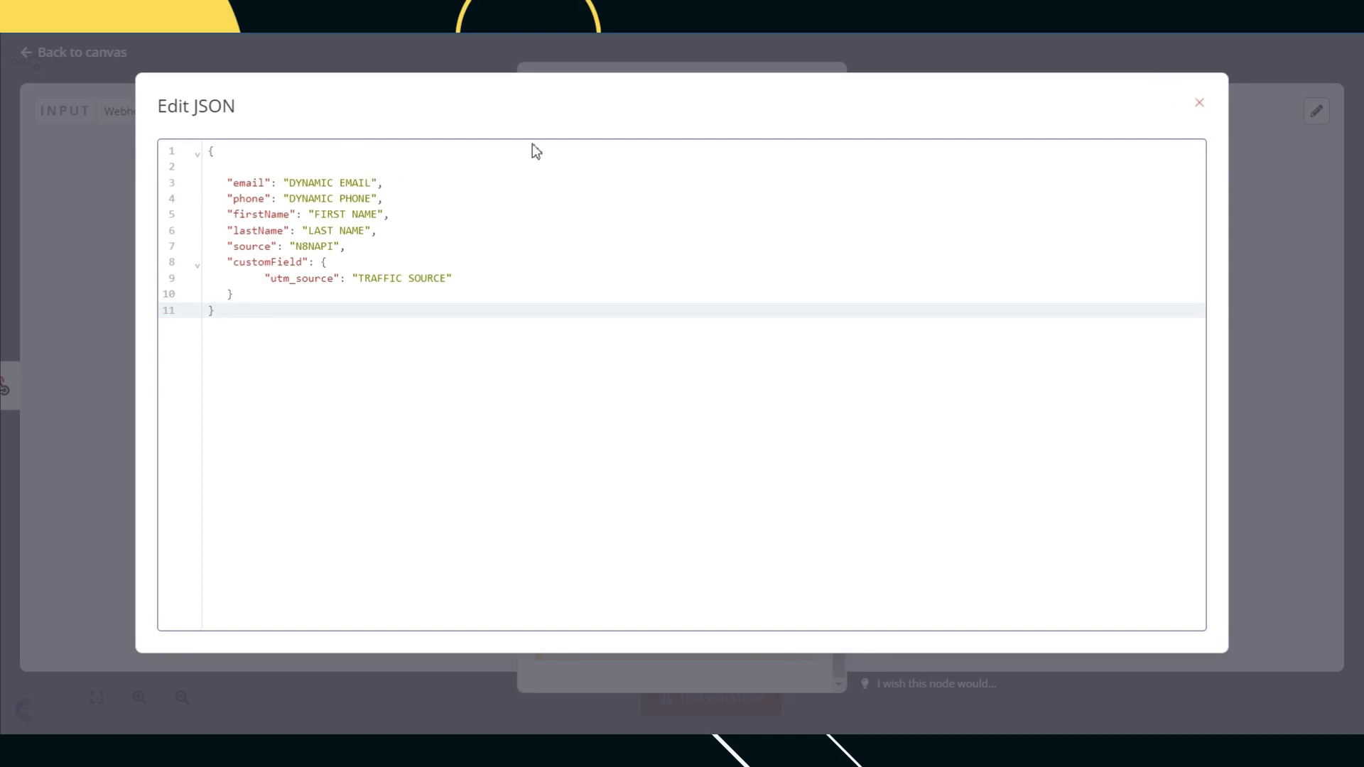
Step: Empty the email, phone, firstName, lastName and utm_source placeholders, keeping source N8NAPI, then close
left_click_drag(372, 183, 291, 206)
key("BackSpace")
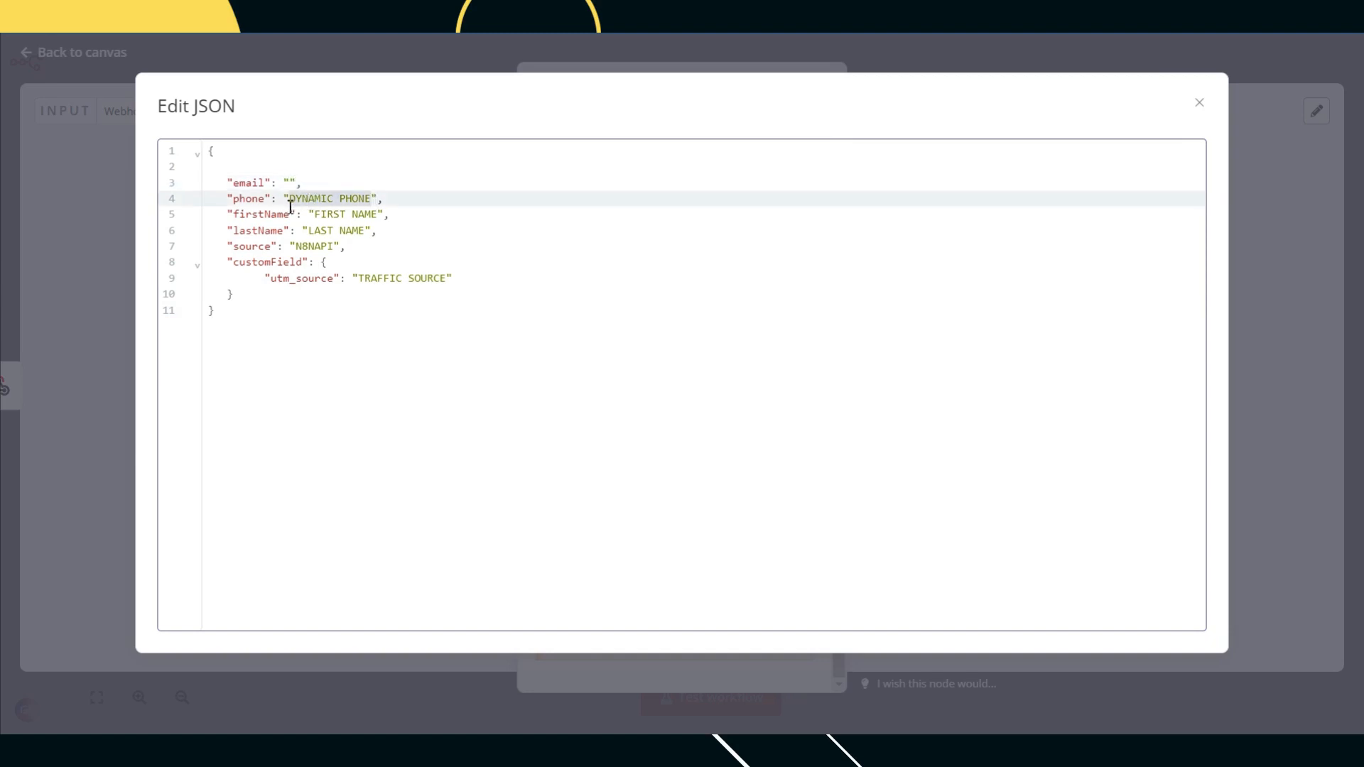
key("BackSpace")
left_click_drag(379, 214, 319, 219)
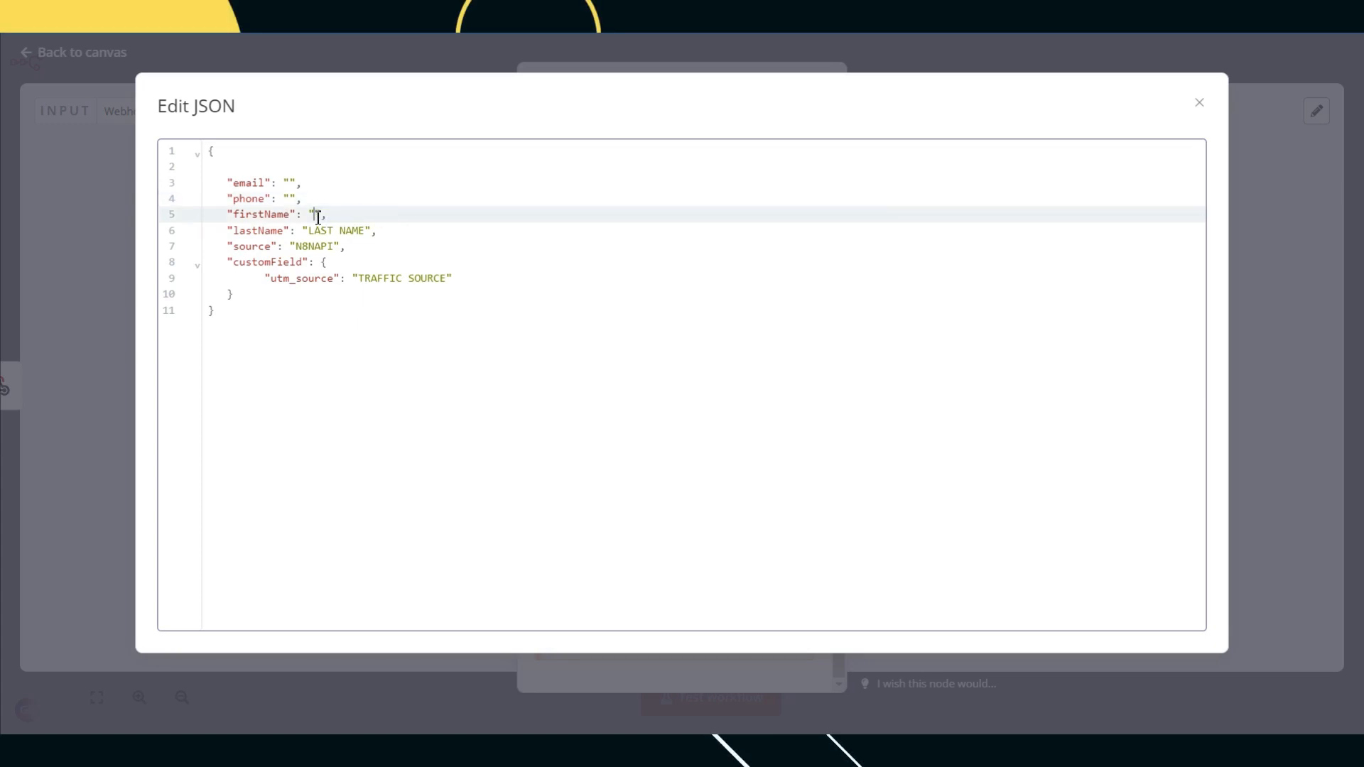
left_click_drag(362, 231, 314, 235)
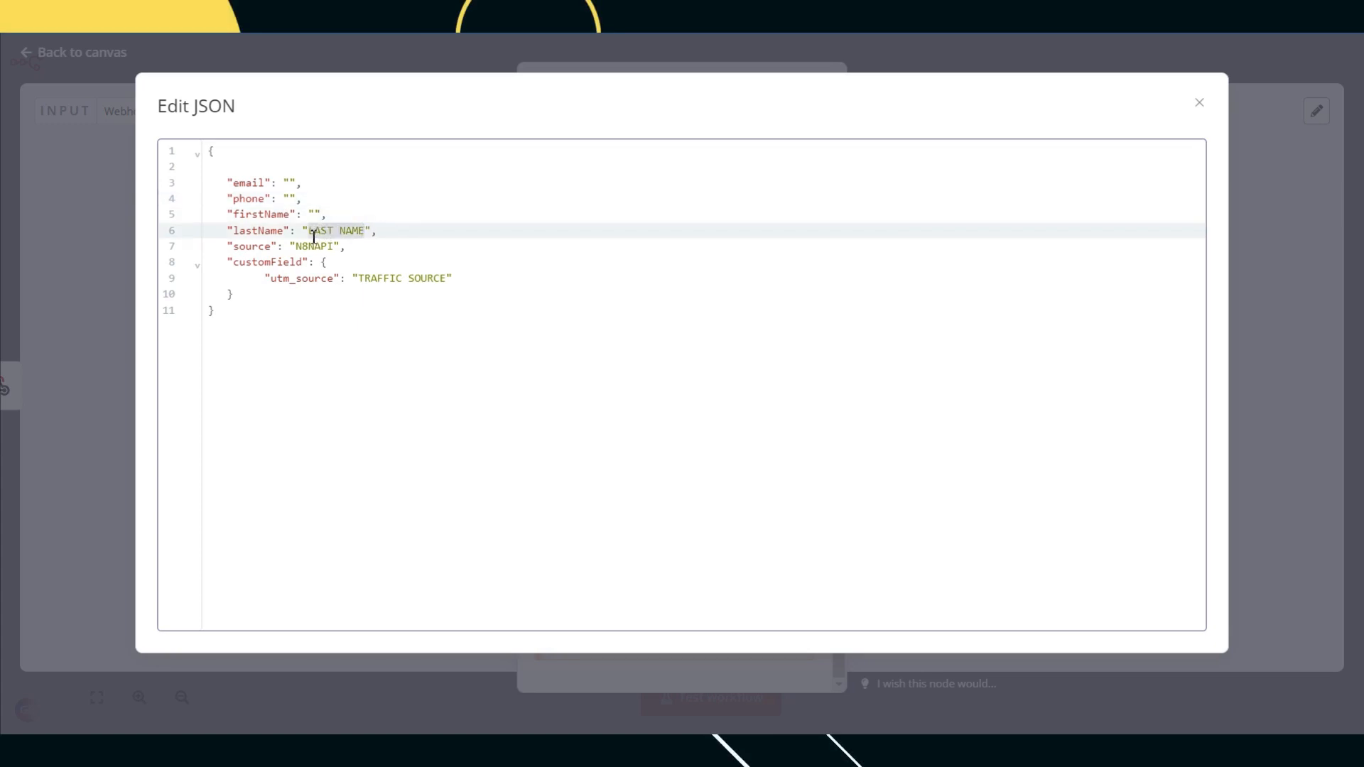
key("BackSpace")
mouse_move(446, 281)
left_mouse_down()
mouse_move(366, 278)
mouse_move(438, 284)
left_mouse_up()
left_click(365, 277)
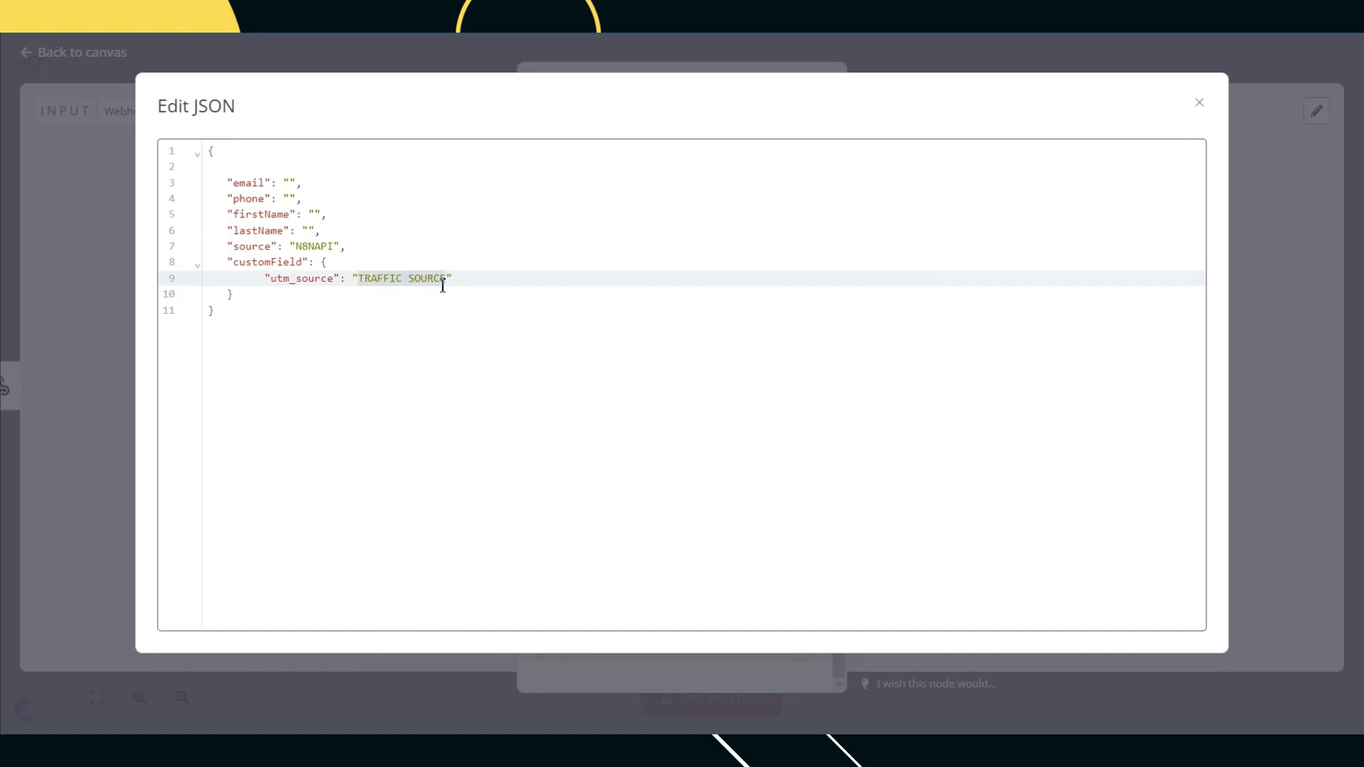
key("BackSpace")
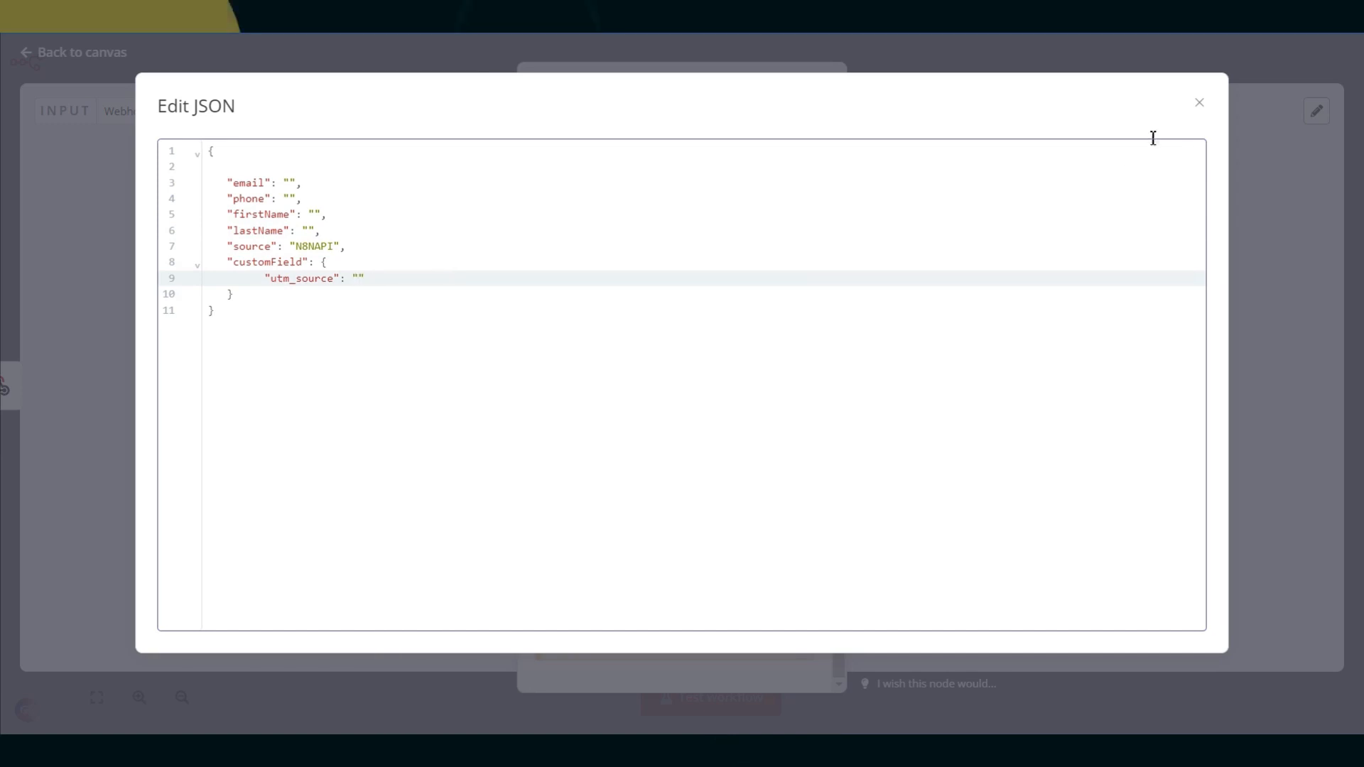
left_click(1200, 105)
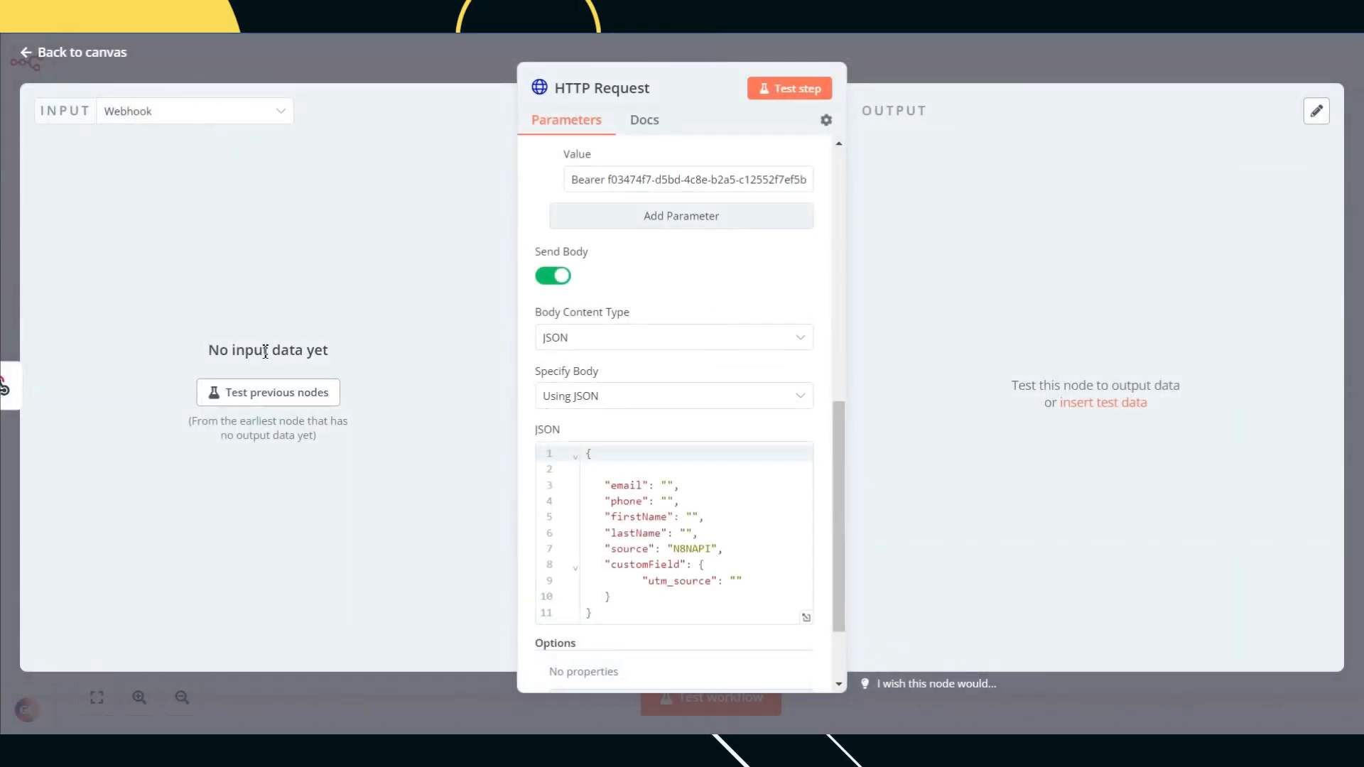
Step: Keep Webhook as the input, listen for a test call and send it from Postman
left_click(186, 113)
left_click(157, 159)
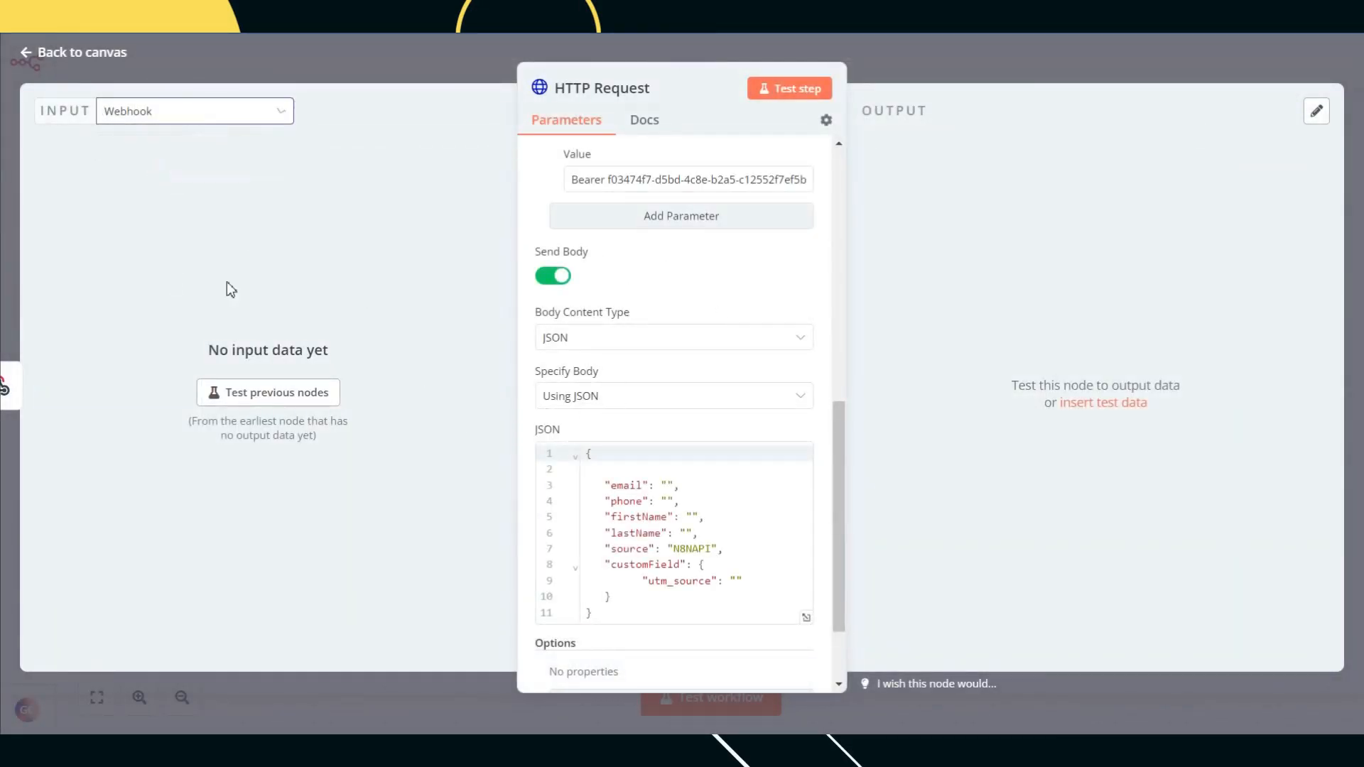
left_click(289, 397)
key("alt+Tab")
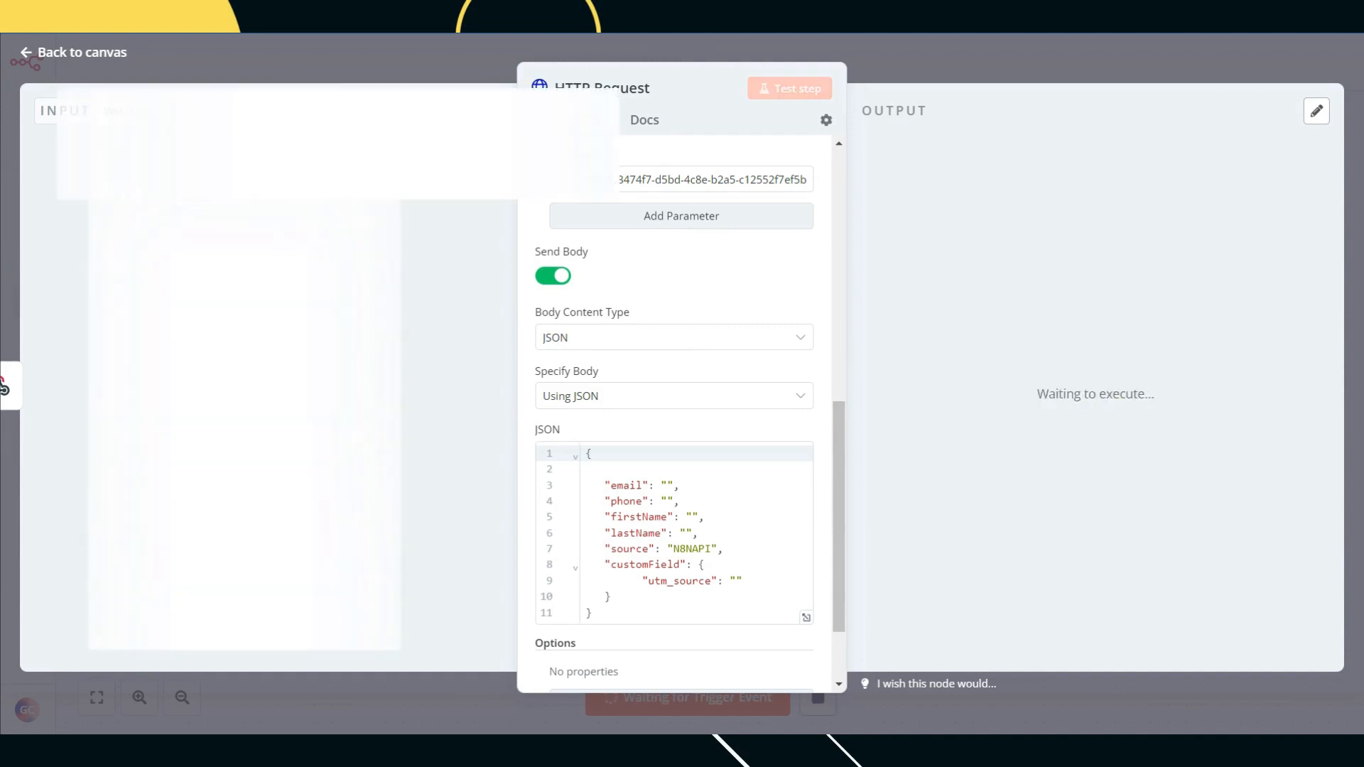
left_click(1247, 187)
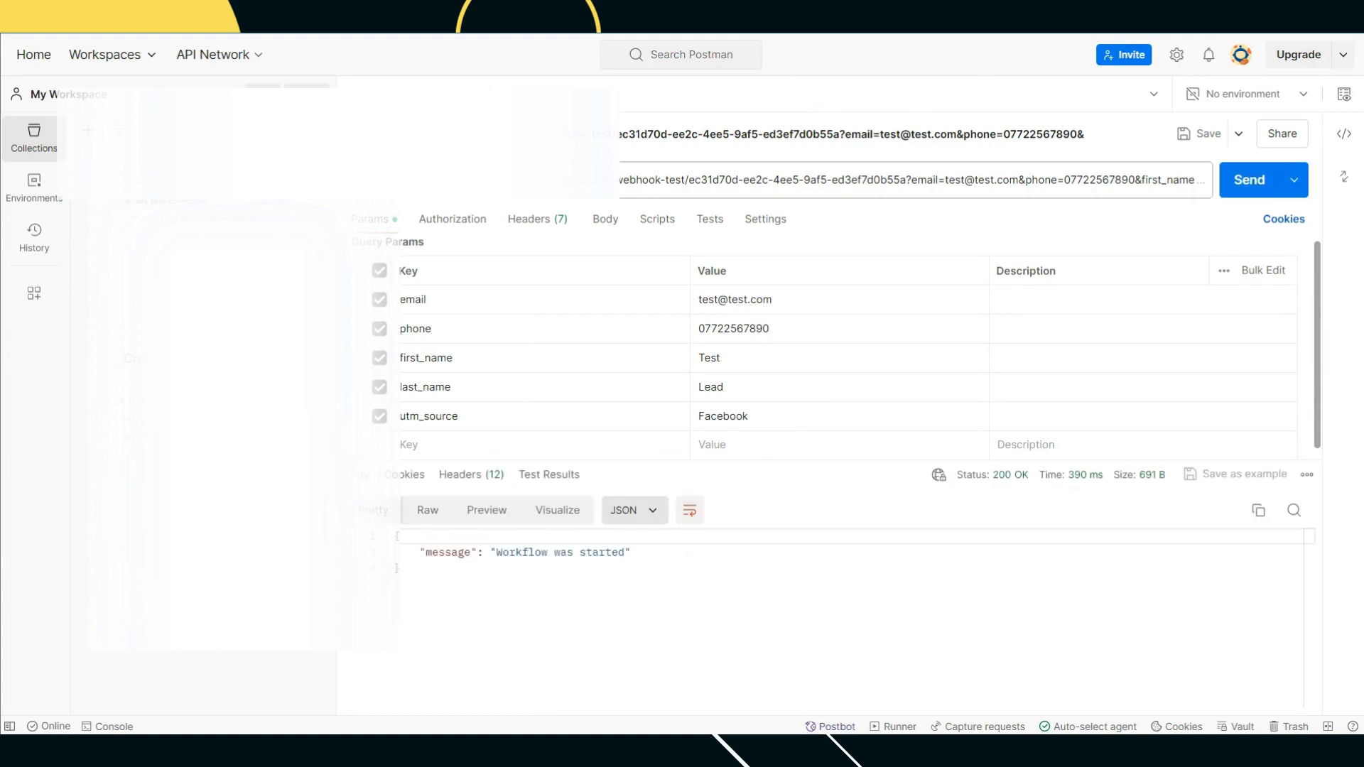
key("alt+Tab")
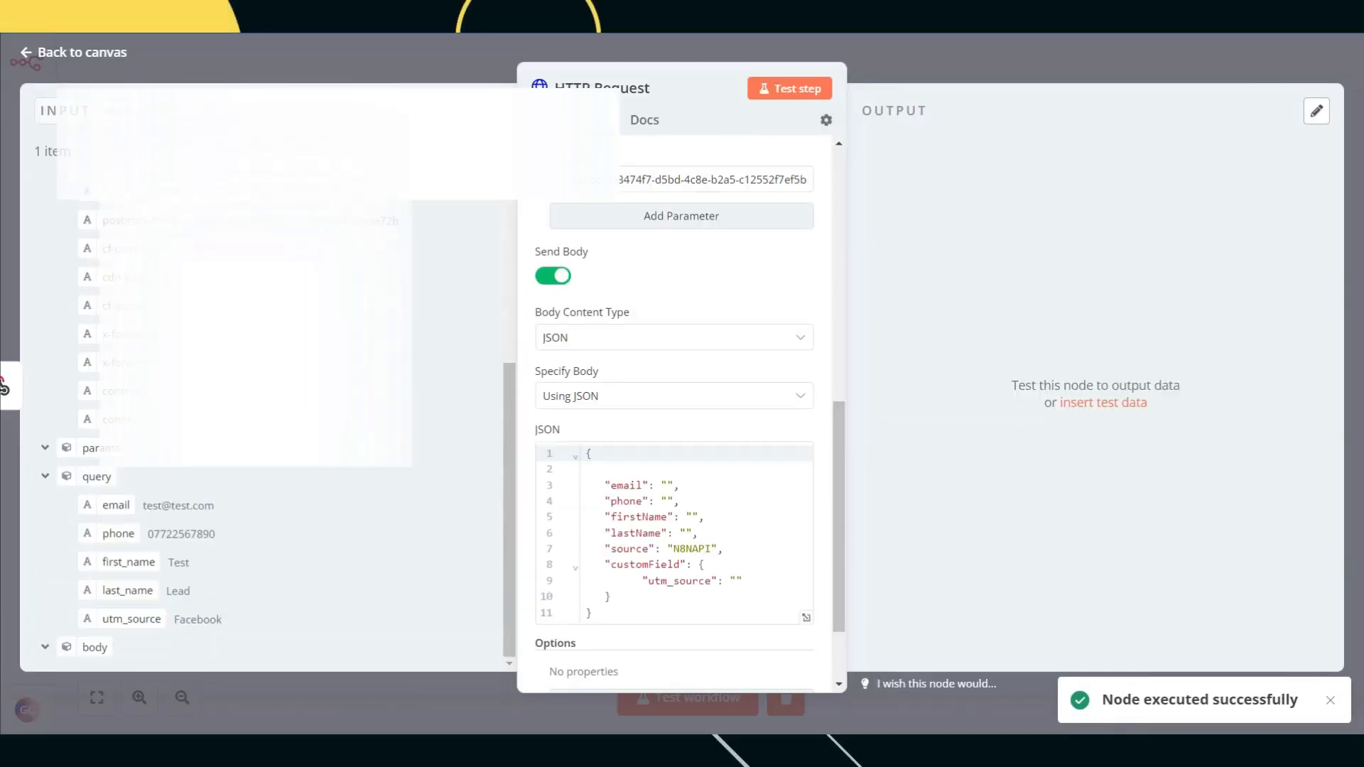
Step: Drag the webhook's query email field into the JSON body
key("alt+Tab")
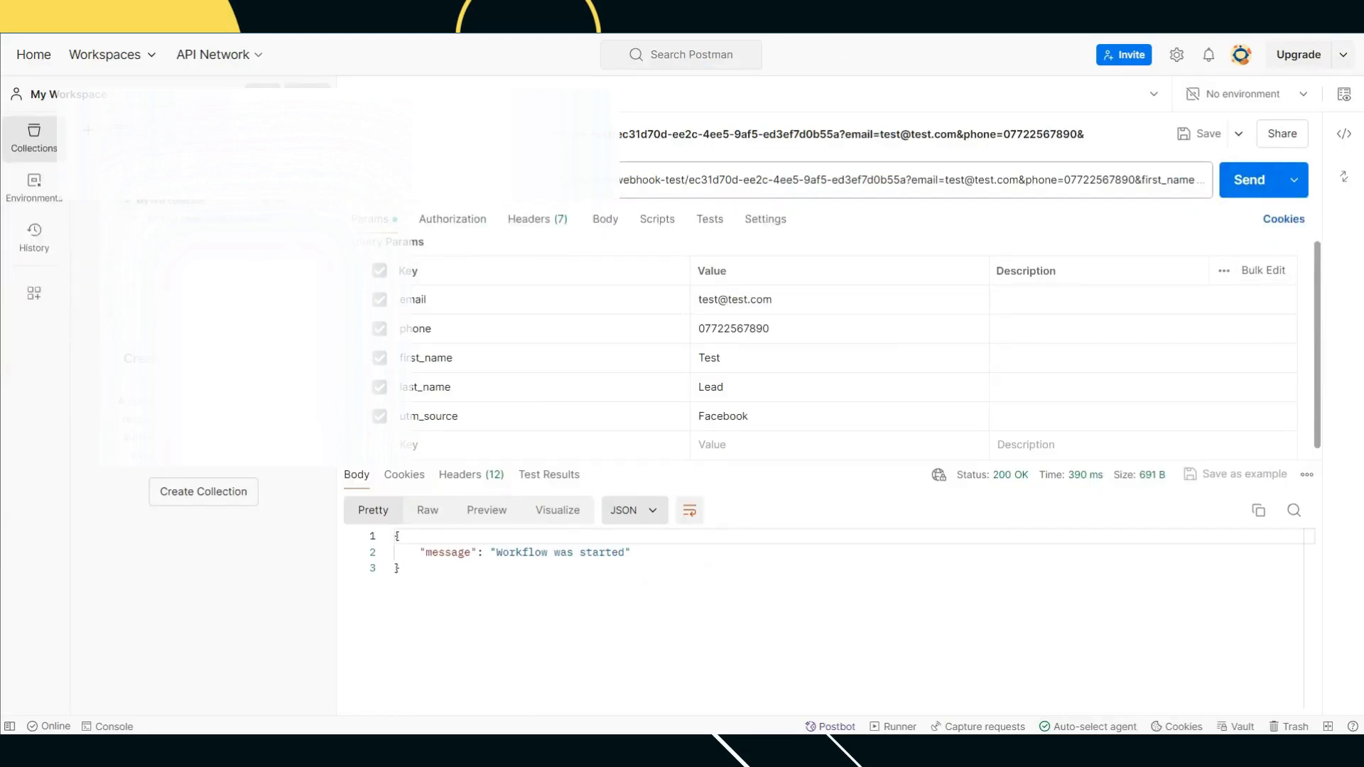
key("alt+Tab")
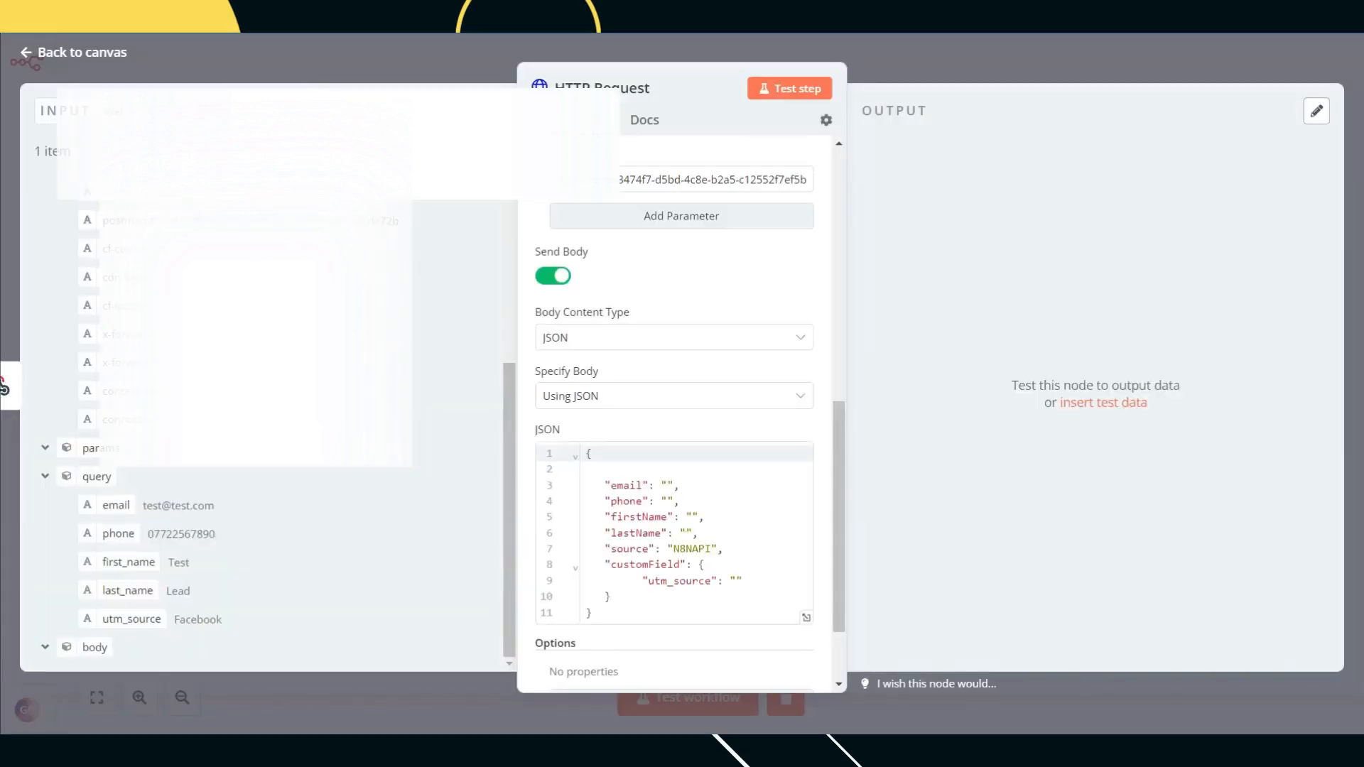
left_click_drag(114, 505, 583, 495)
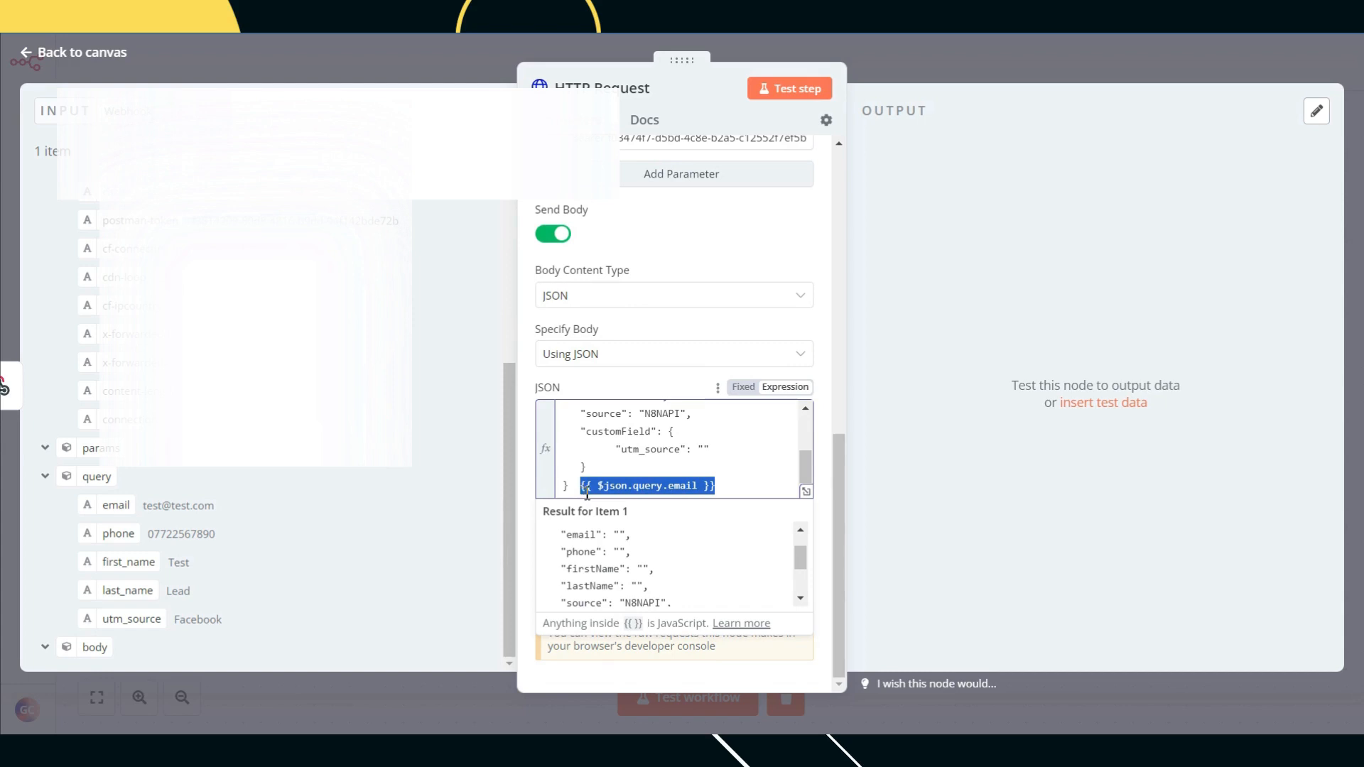
Step: Move the email and phone query expressions into the empty email and phone values
key("ctrl+x")
scroll(622, 473, "up", 5)
left_click(639, 449)
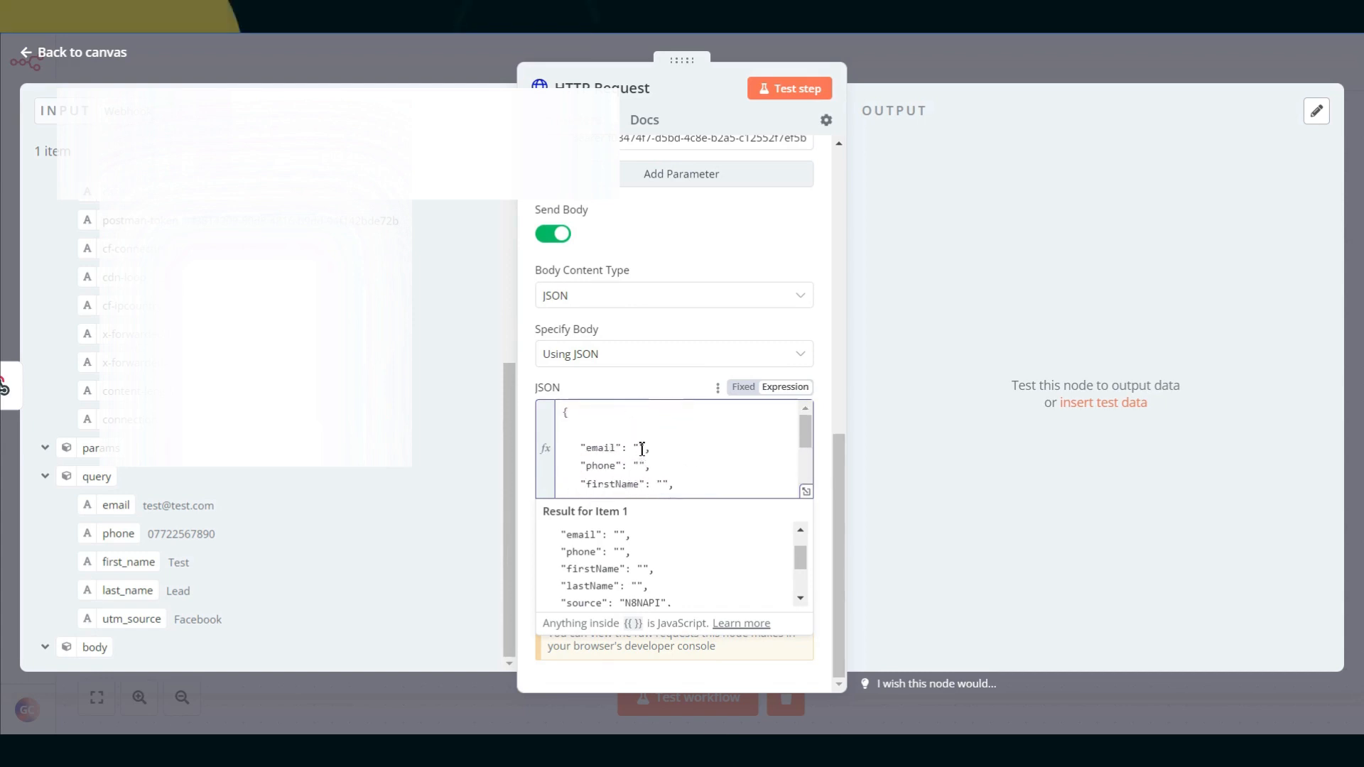
key("ctrl+v")
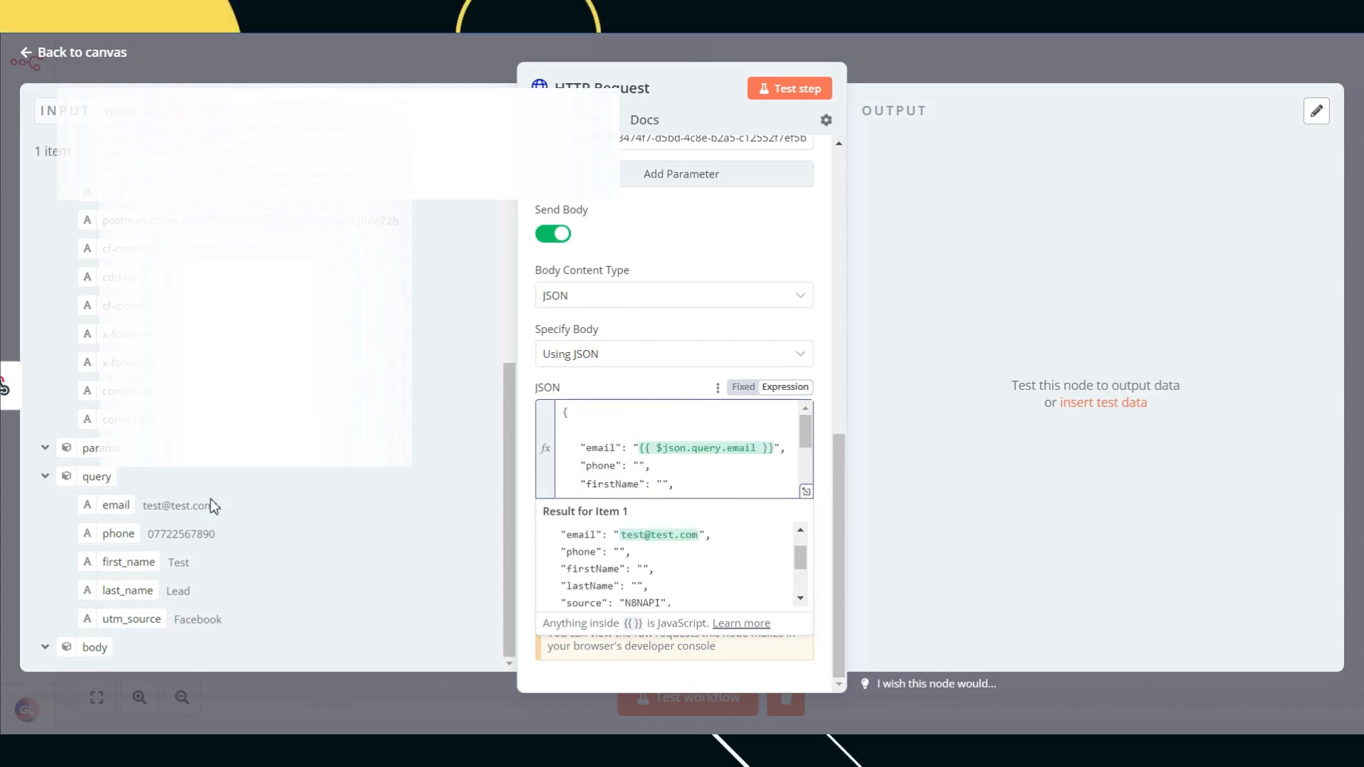
left_click_drag(125, 531, 624, 489)
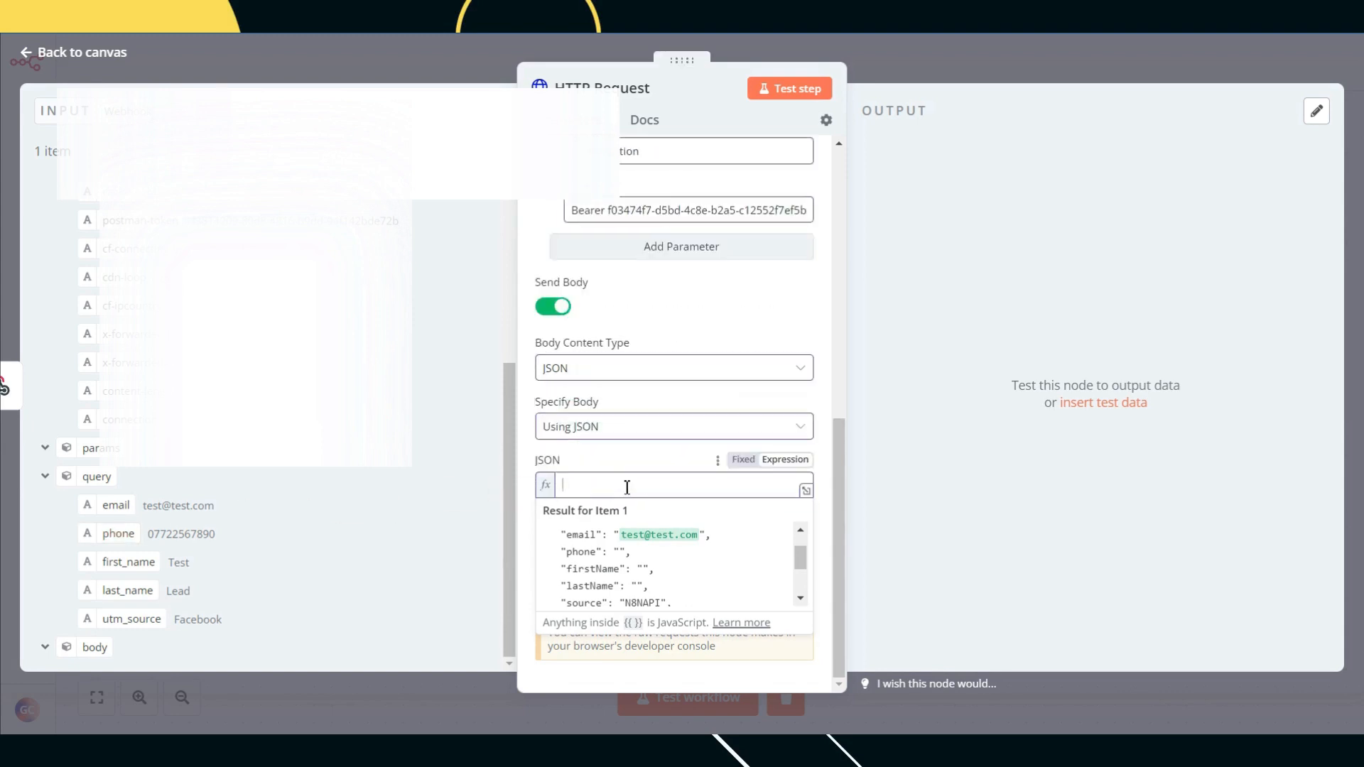
scroll(665, 453, "down", 3)
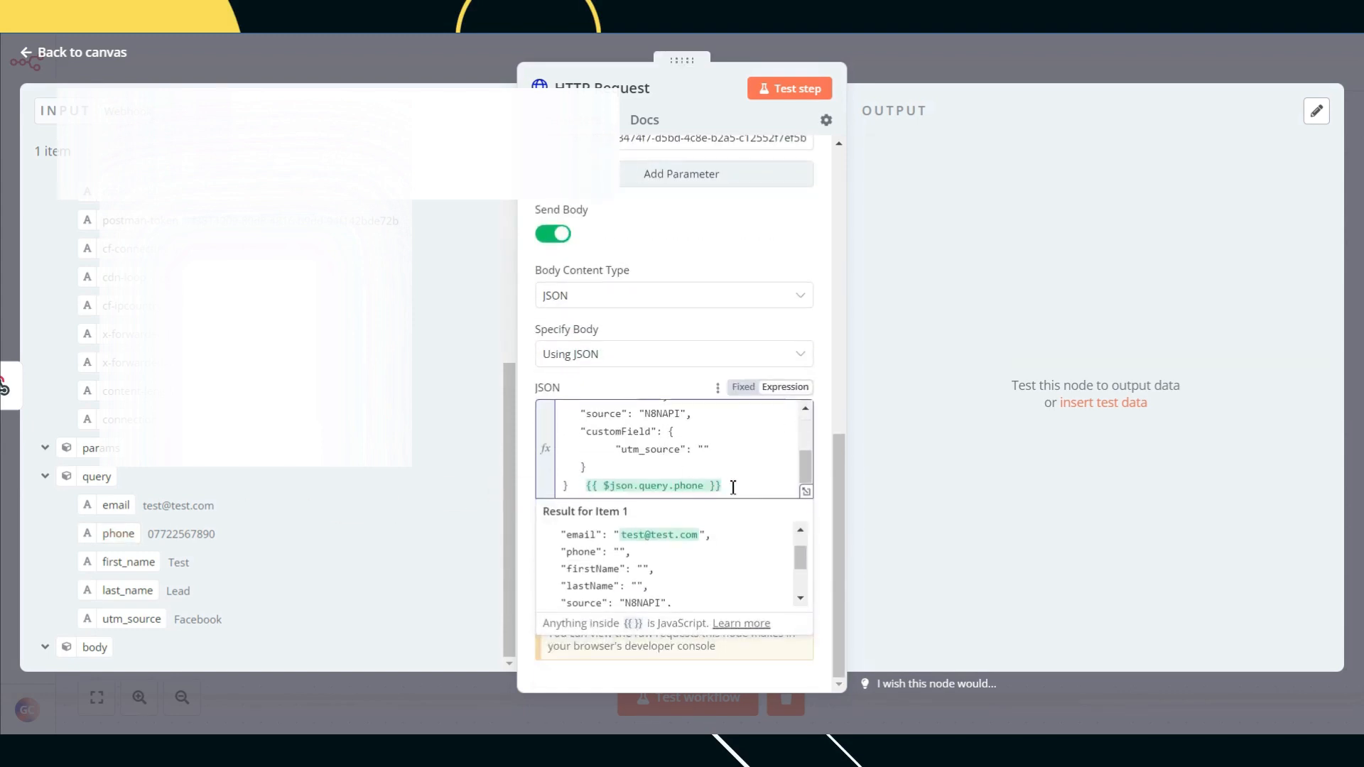
left_click_drag(733, 488, 589, 486)
key("ctrl+x")
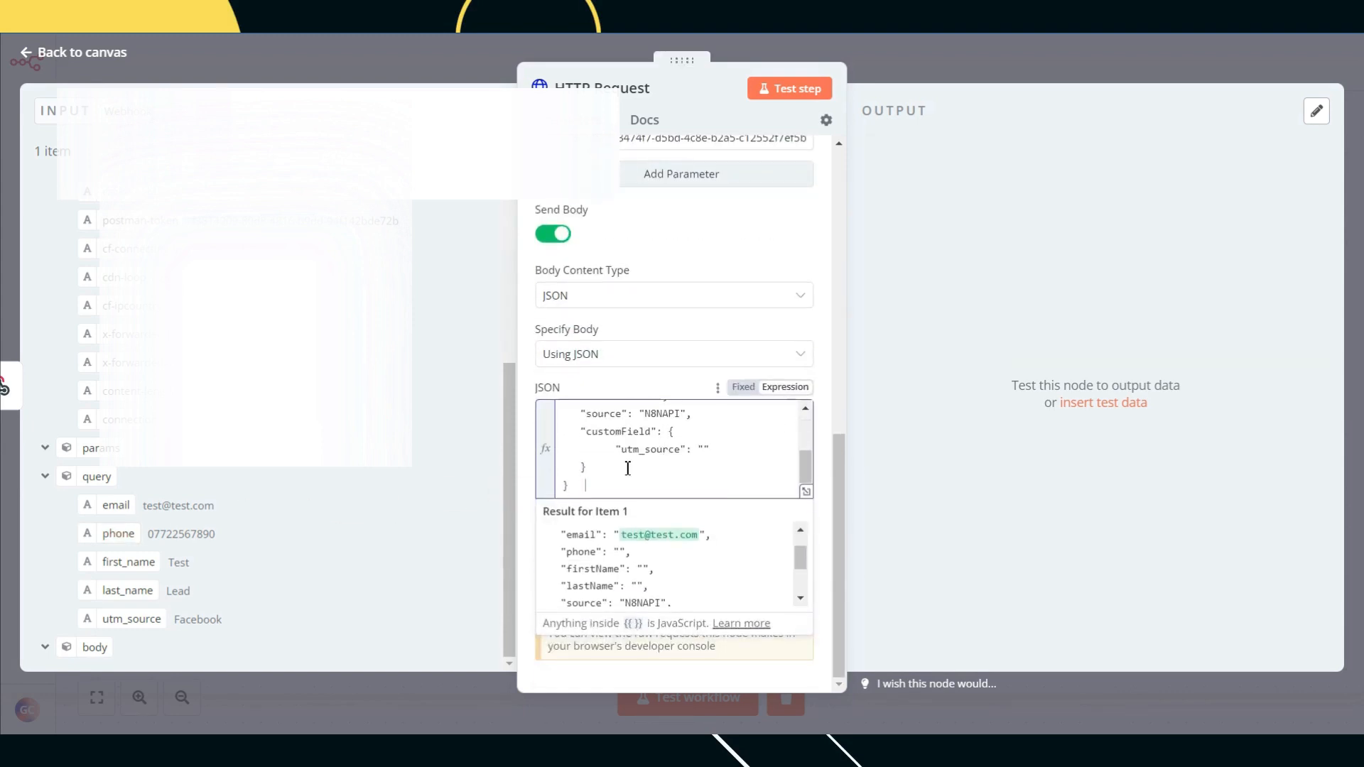
scroll(632, 467, "up", 3)
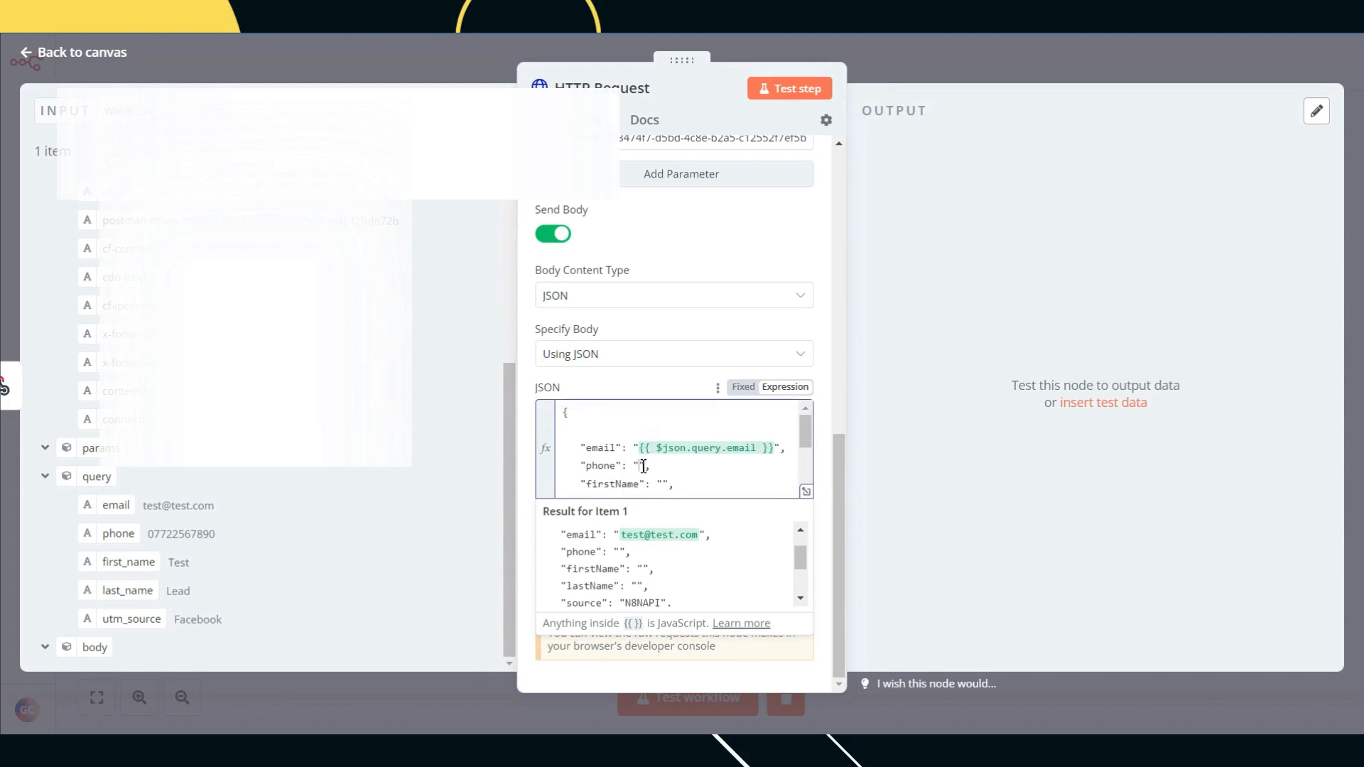
left_click(643, 466)
key("ctrl+v")
Step: Map the webhook's first_name query field into the firstName value
scroll(643, 466, "down", 3)
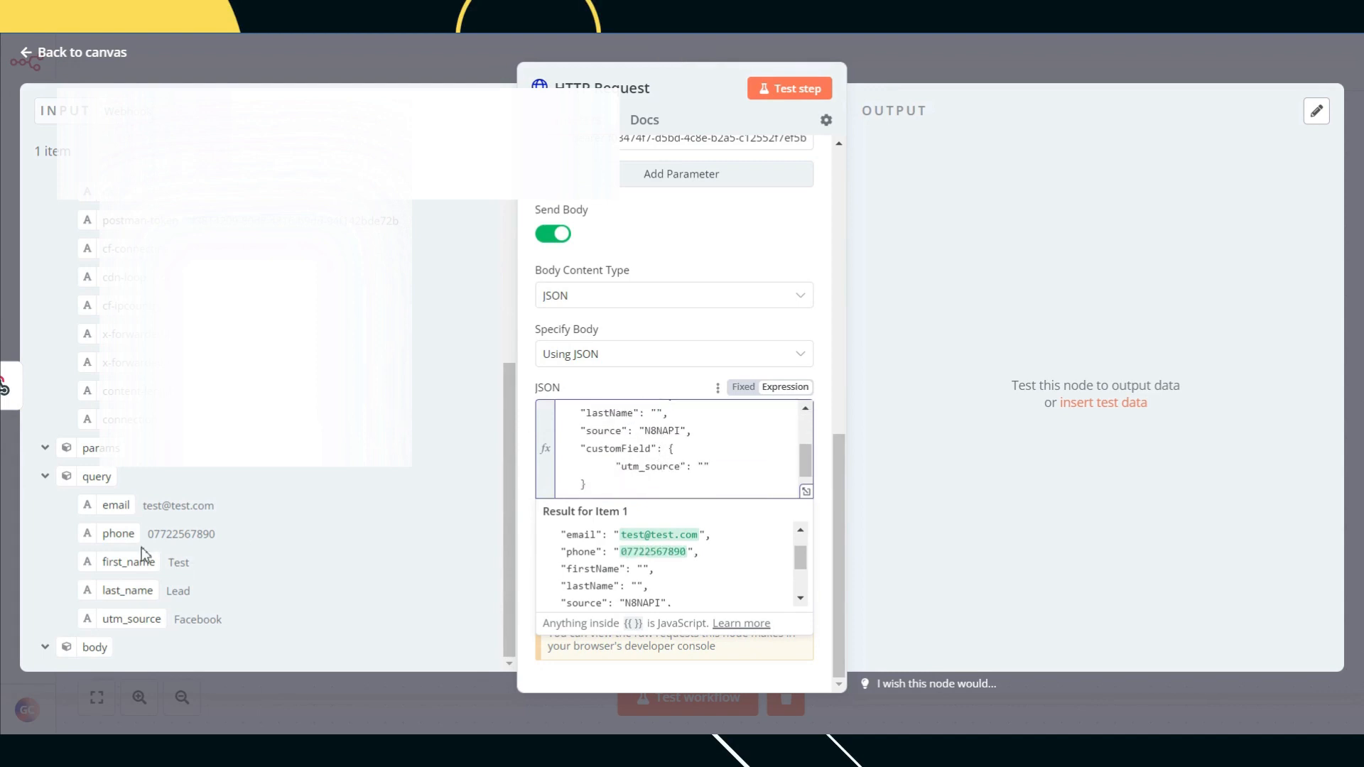
left_click_drag(133, 562, 664, 476)
scroll(663, 468, "down", 1)
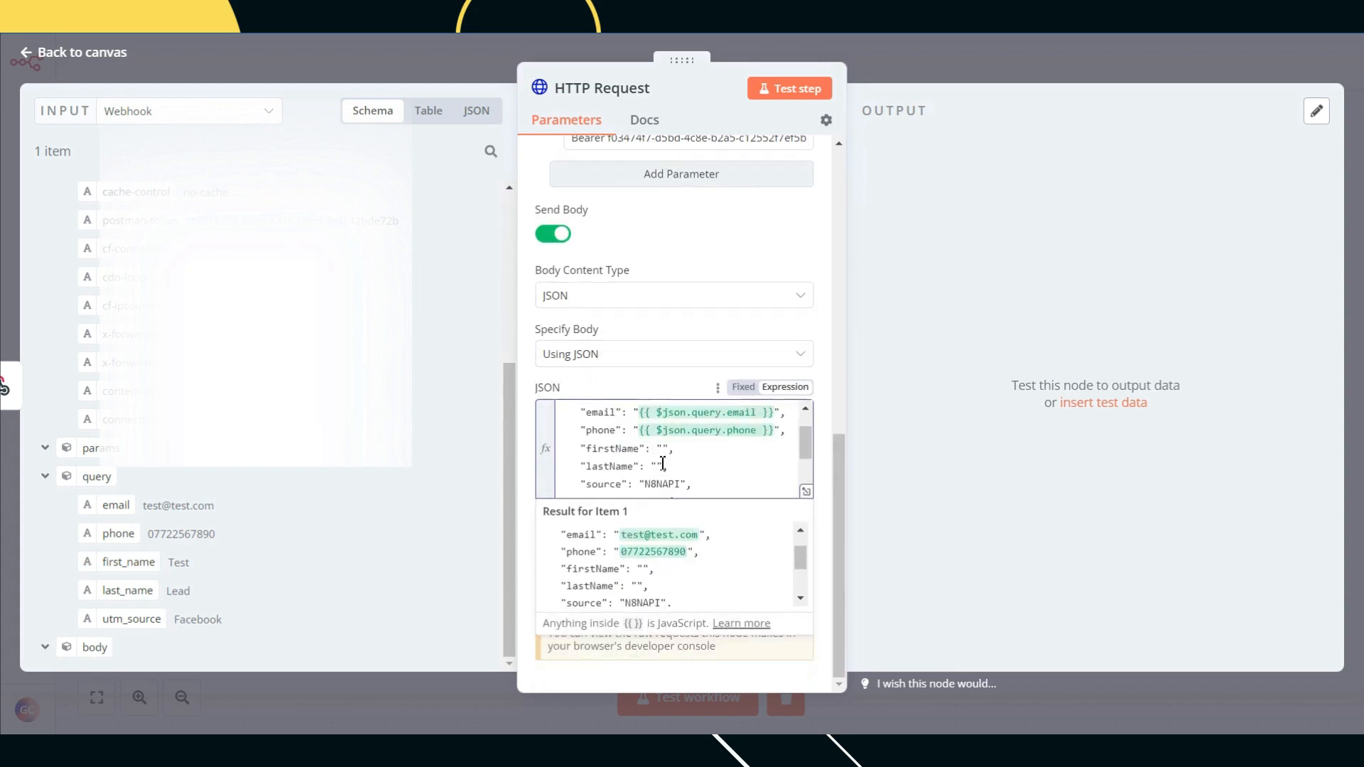
scroll(663, 463, "down", 3)
left_click_drag(756, 485, 593, 485)
key("ctrl+x")
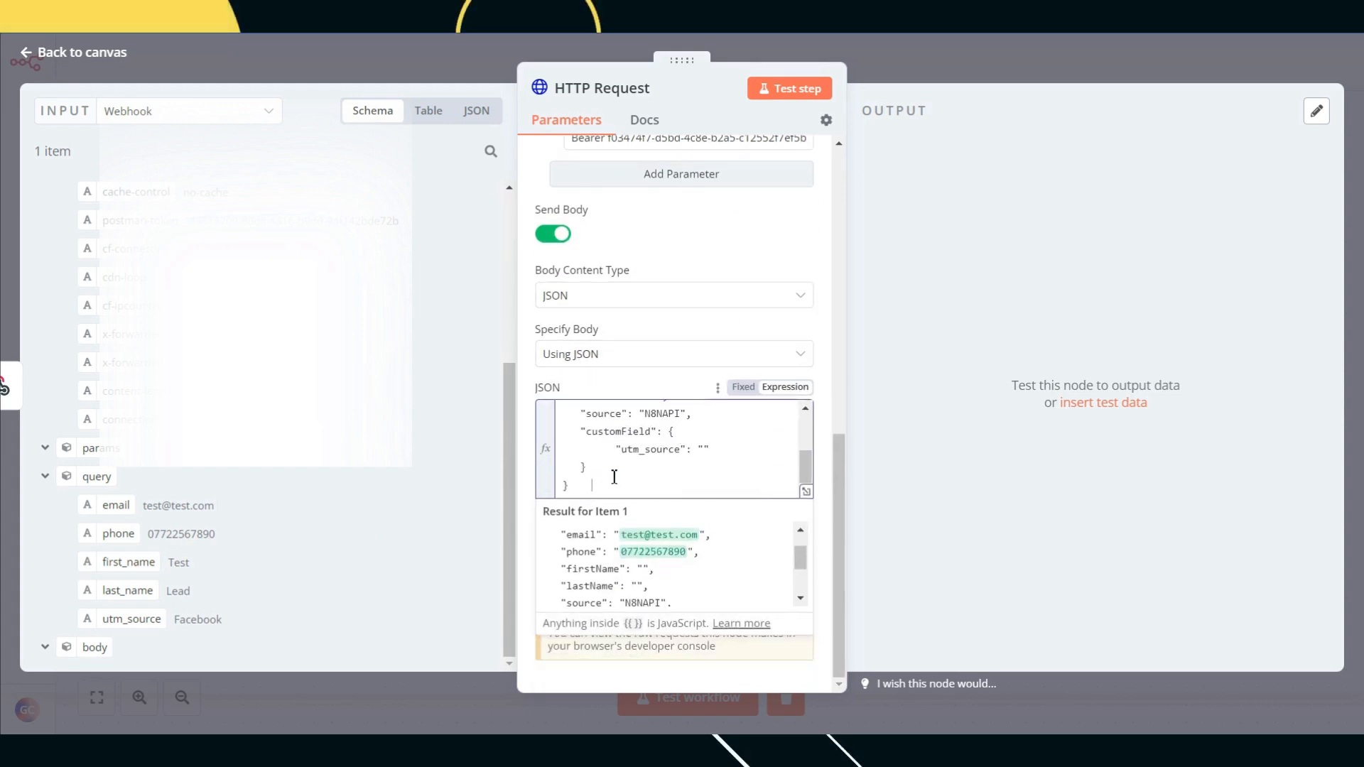
scroll(646, 468, "up", 5)
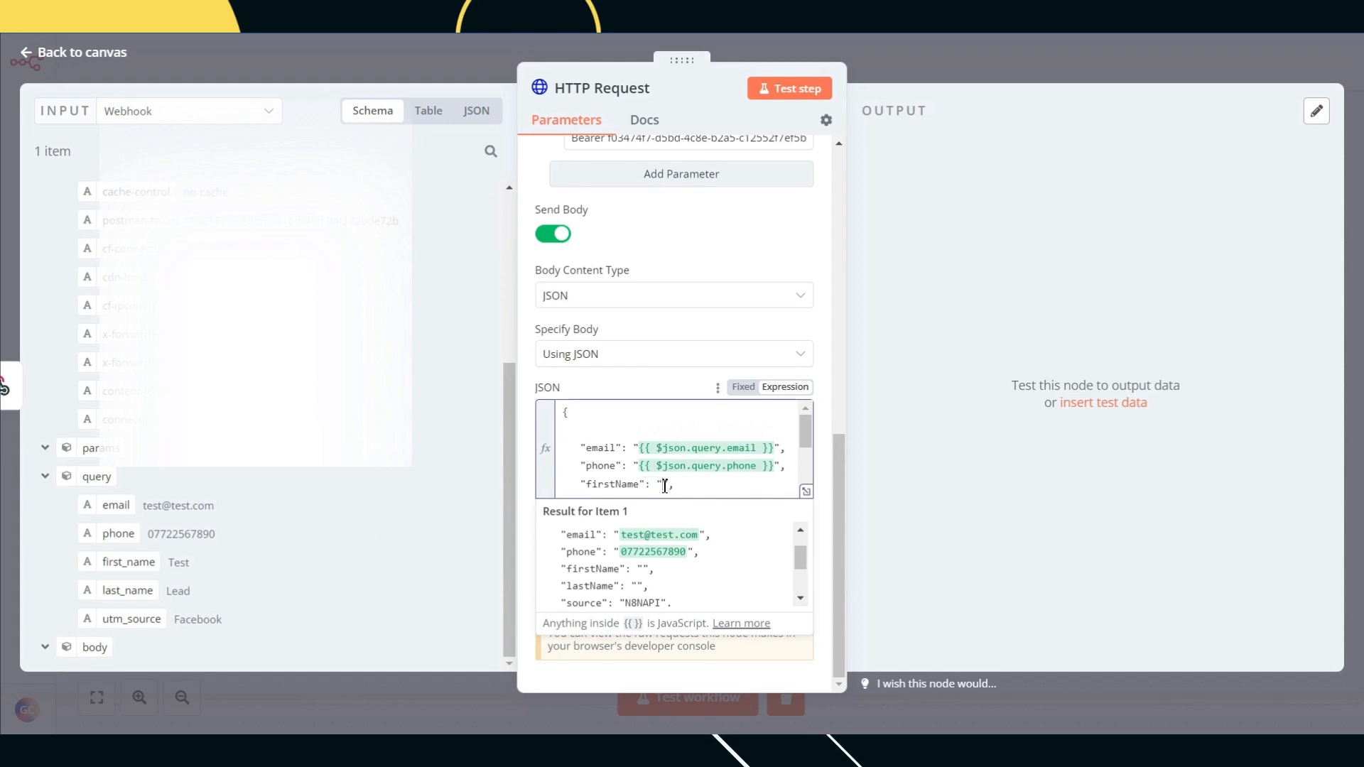
left_click(664, 486)
key("ctrl+v")
Step: Map the webhook's last_name query field into the lastName value
scroll(682, 461, "down", 3)
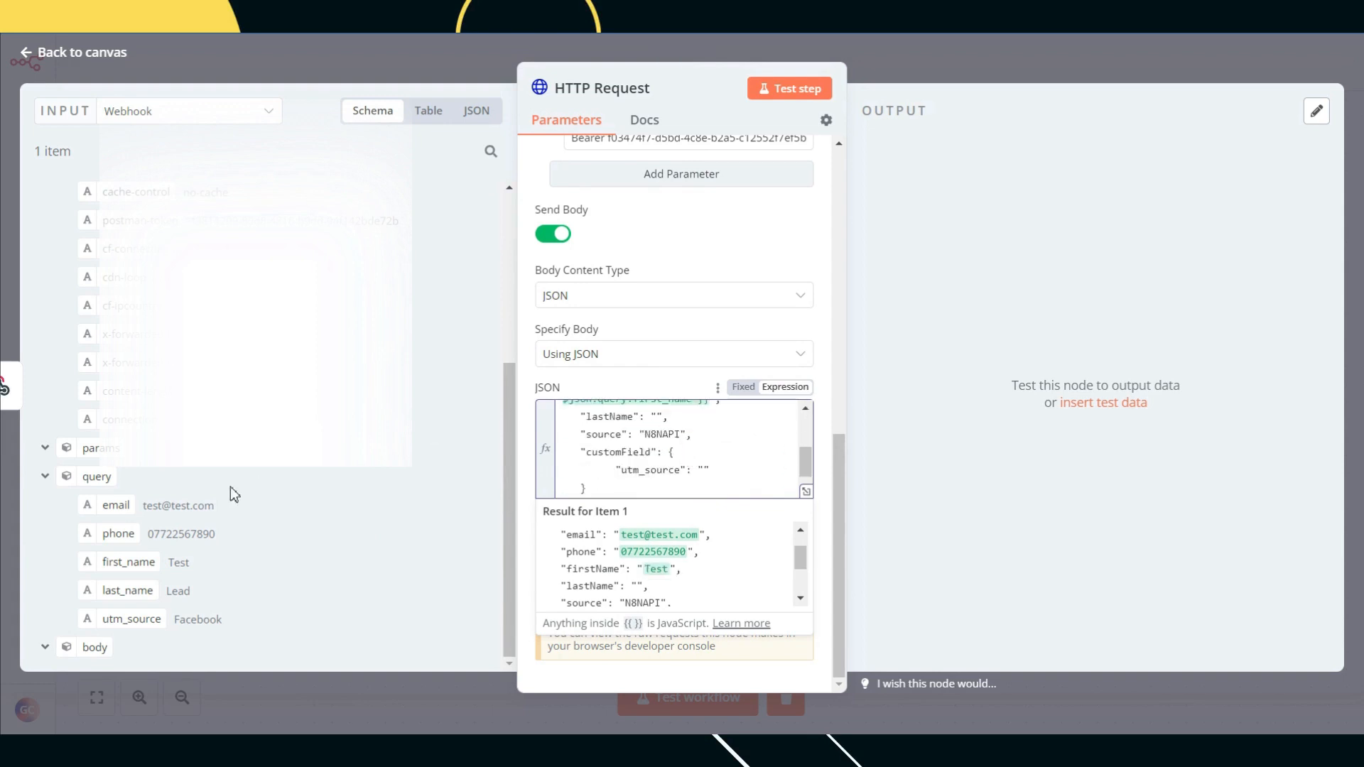
left_click_drag(114, 593, 598, 489)
key("ctrl+x")
scroll(657, 472, "up", 3)
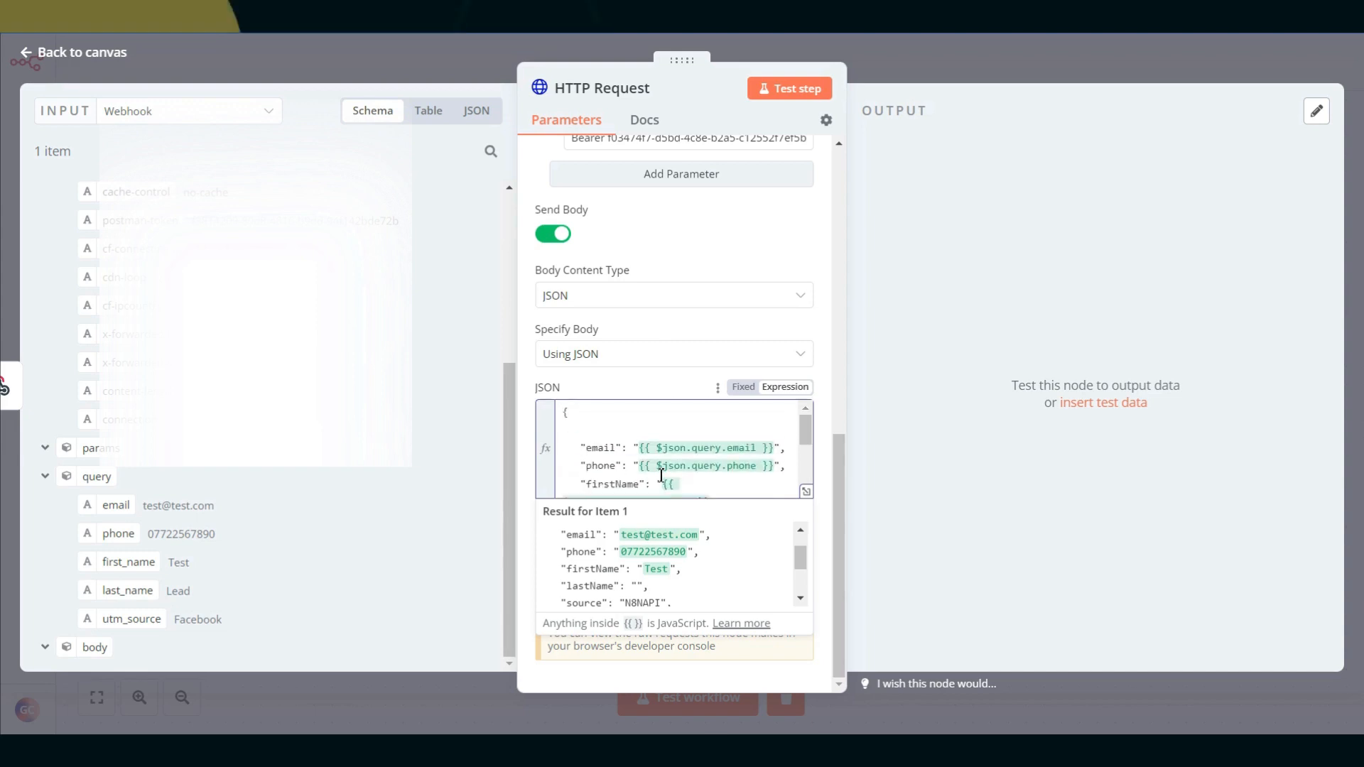
scroll(660, 454, "down", 2)
left_click(660, 431)
key("ctrl+v")
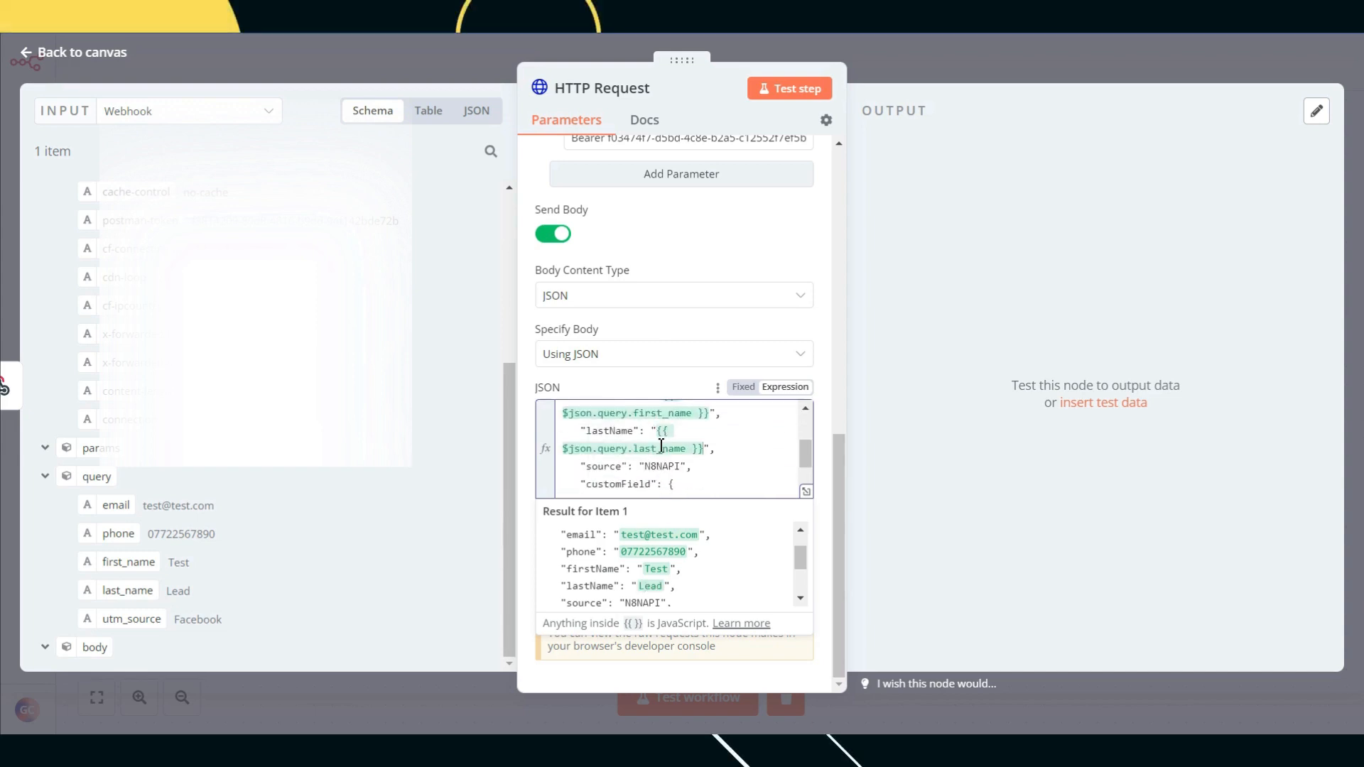
Step: Drop in the utm_source field, cut its expression, and open the larger expression editor
scroll(642, 414, "down", 2)
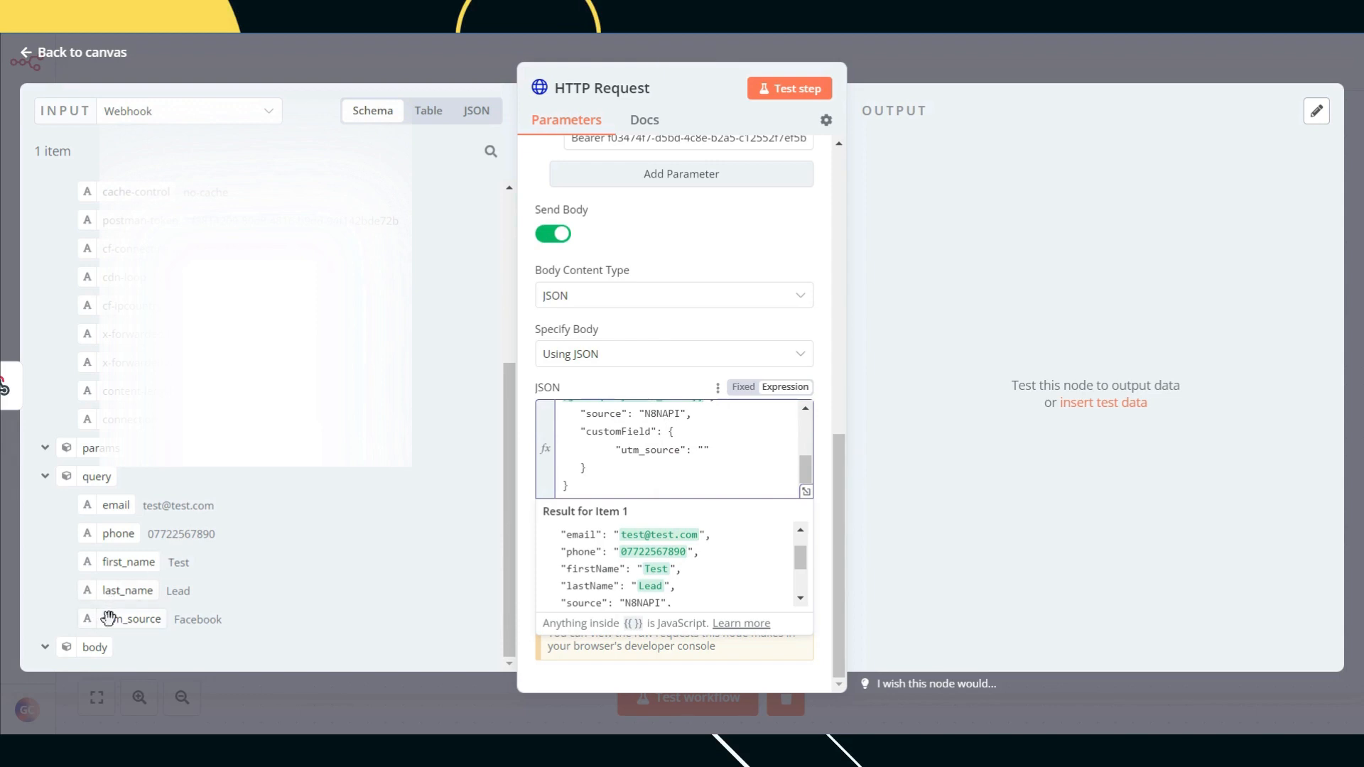
left_click_drag(110, 618, 676, 461)
left_click_drag(776, 491, 606, 497)
key("ctrl+x")
scroll(640, 483, "up", 3)
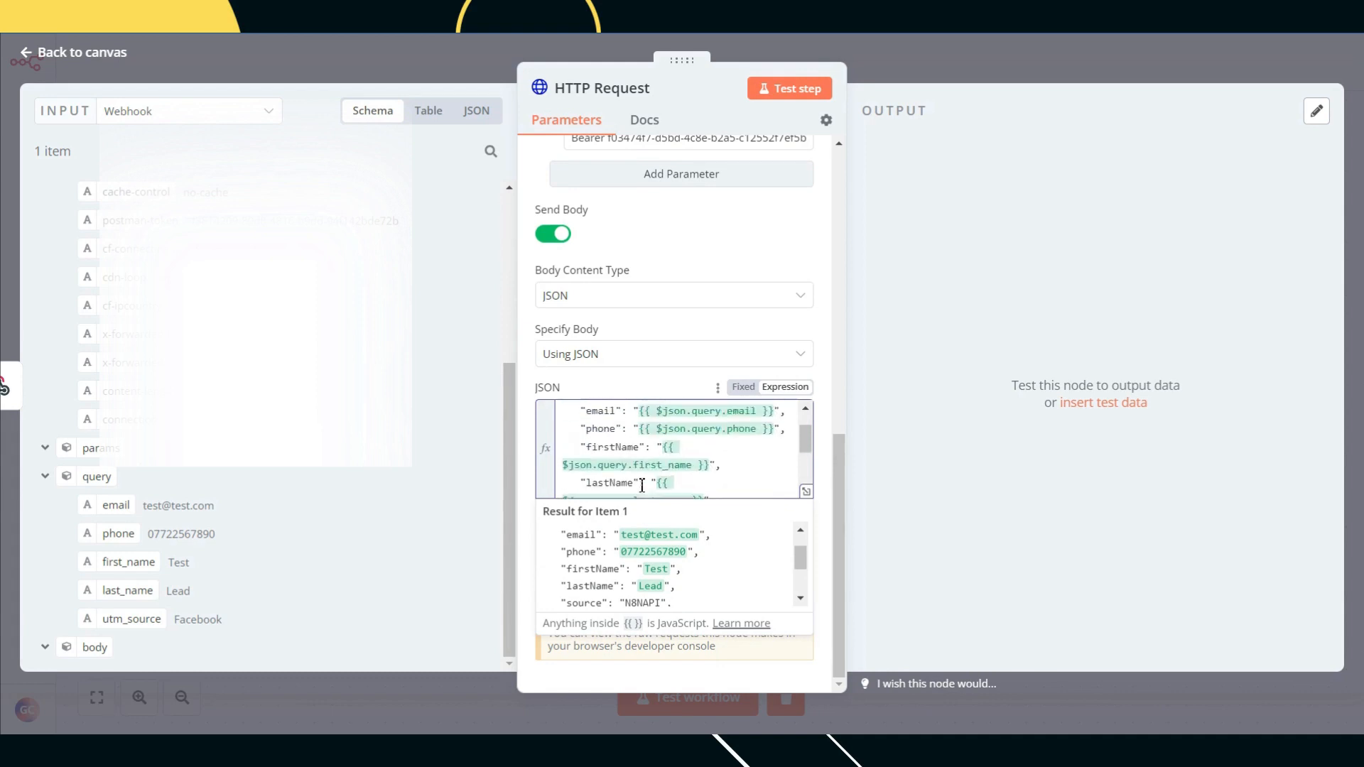
left_click(807, 493)
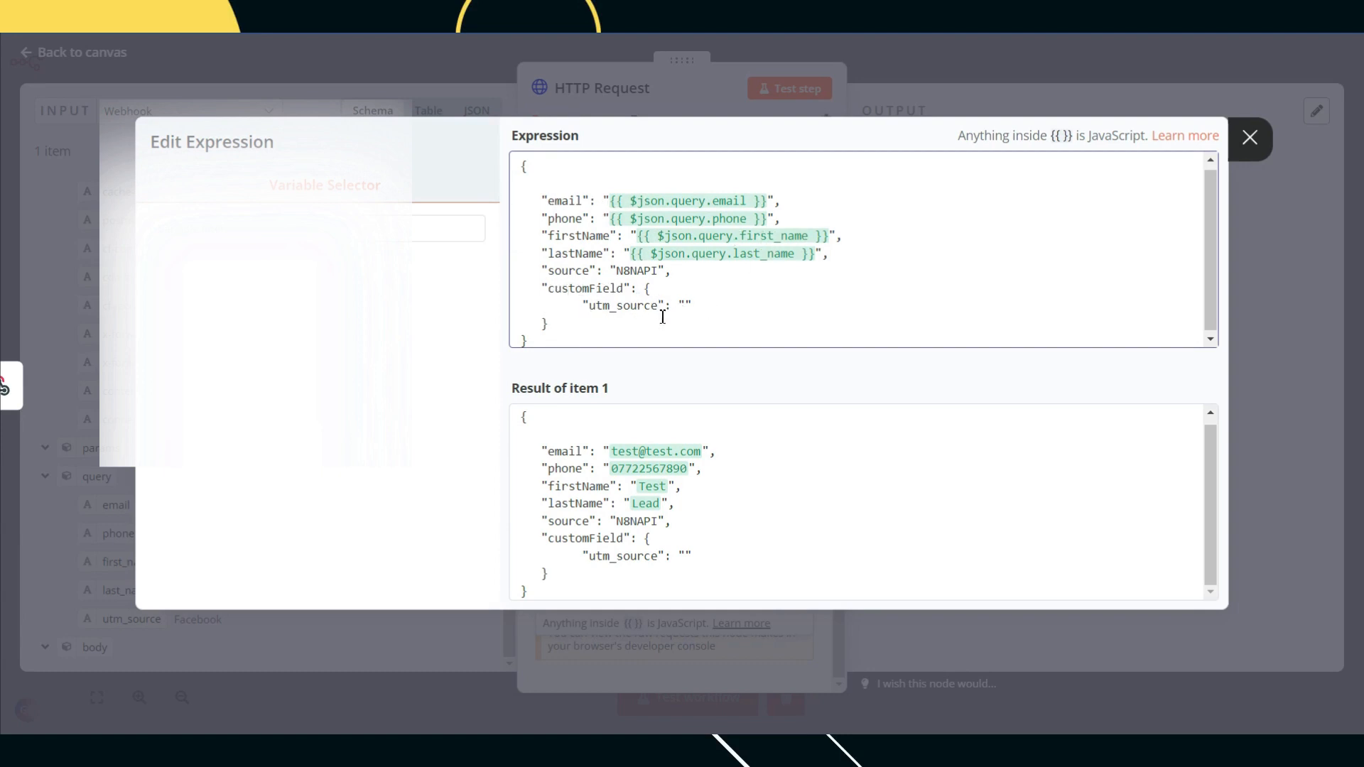
Step: Fill utm_source with {{ $json.query.utm_source }} and add a new "utm_medium" custom field line
type("{{ $json.query.utm_source }}")
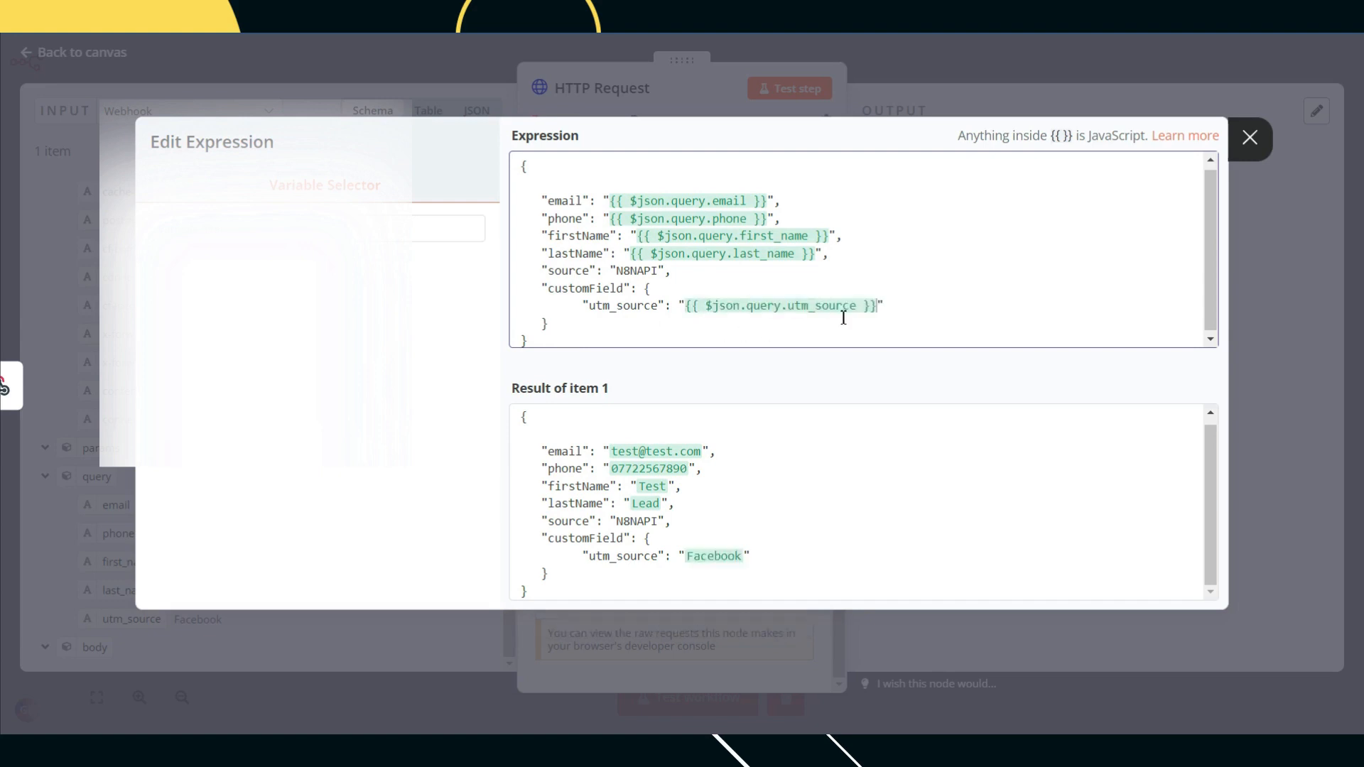
left_click(925, 306)
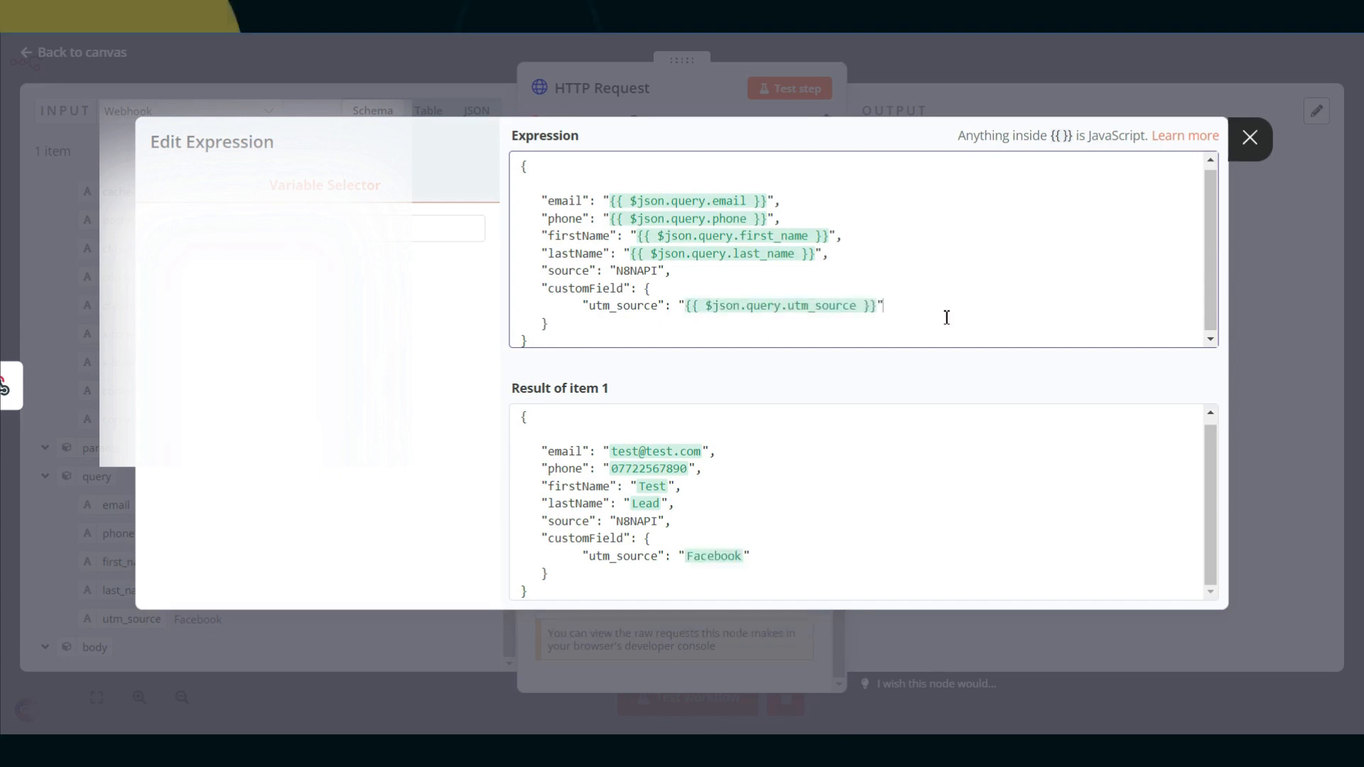
type(",")
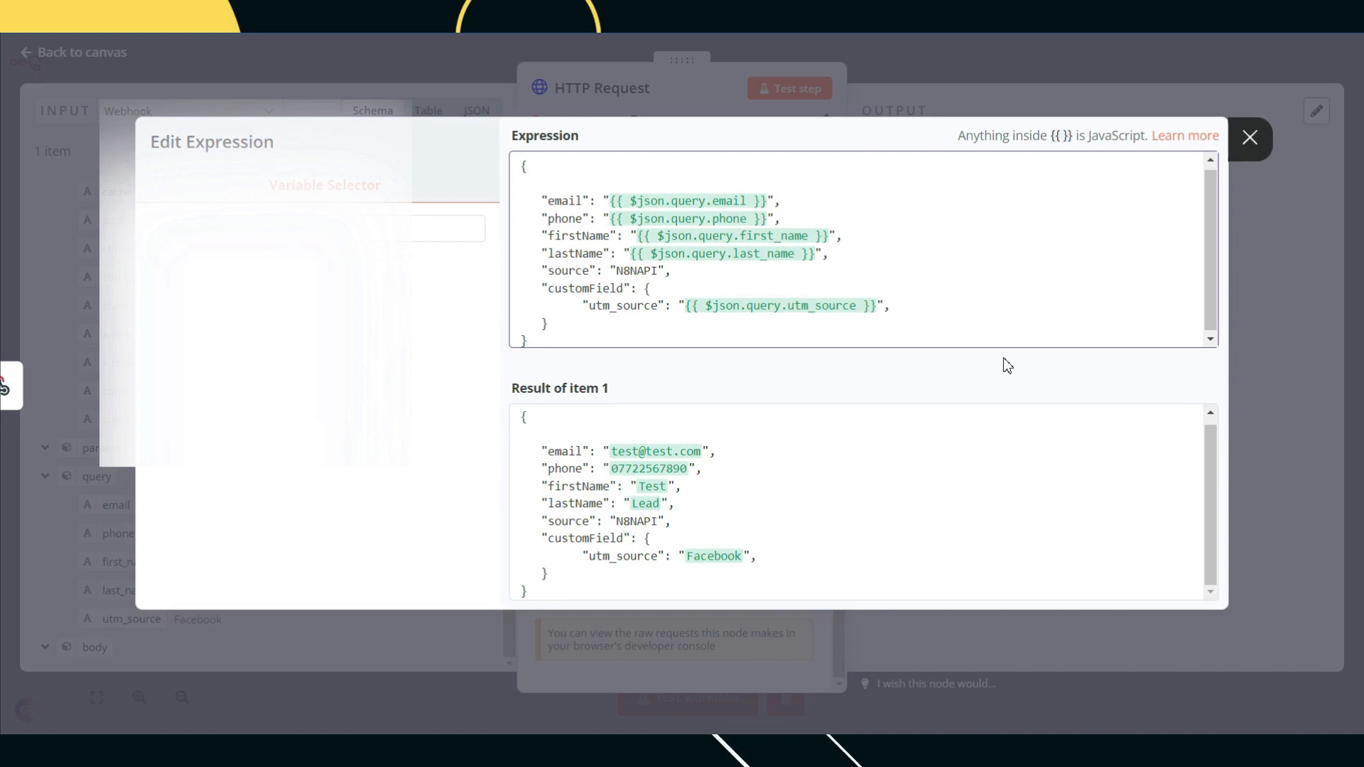
key("Return")
type("\"utm)medi")
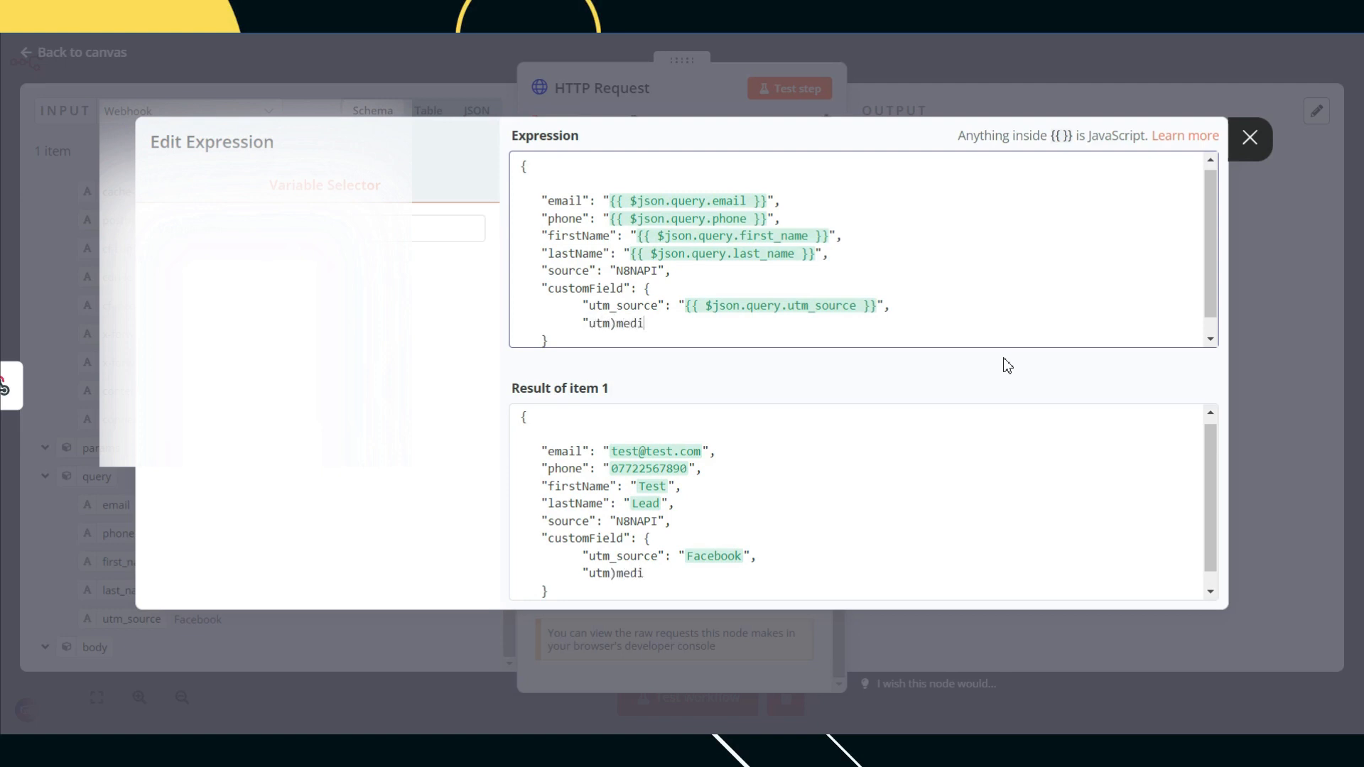
type("um\"")
left_click(619, 324)
key("BackSpace")
type("_")
Step: Give utm_medium the value "Adset 1", keep the expression, and return to the workflow canvas
left_click_drag(878, 308, 692, 312)
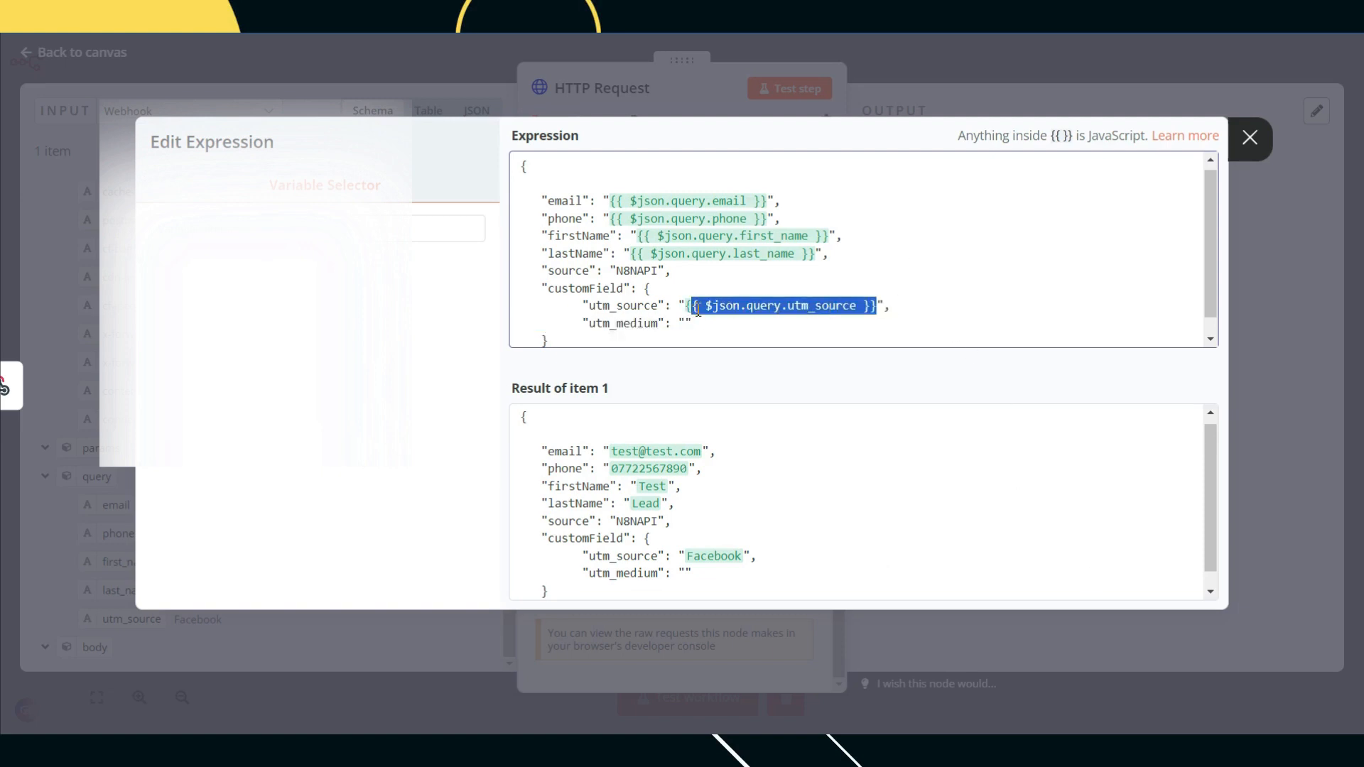
left_click(711, 317)
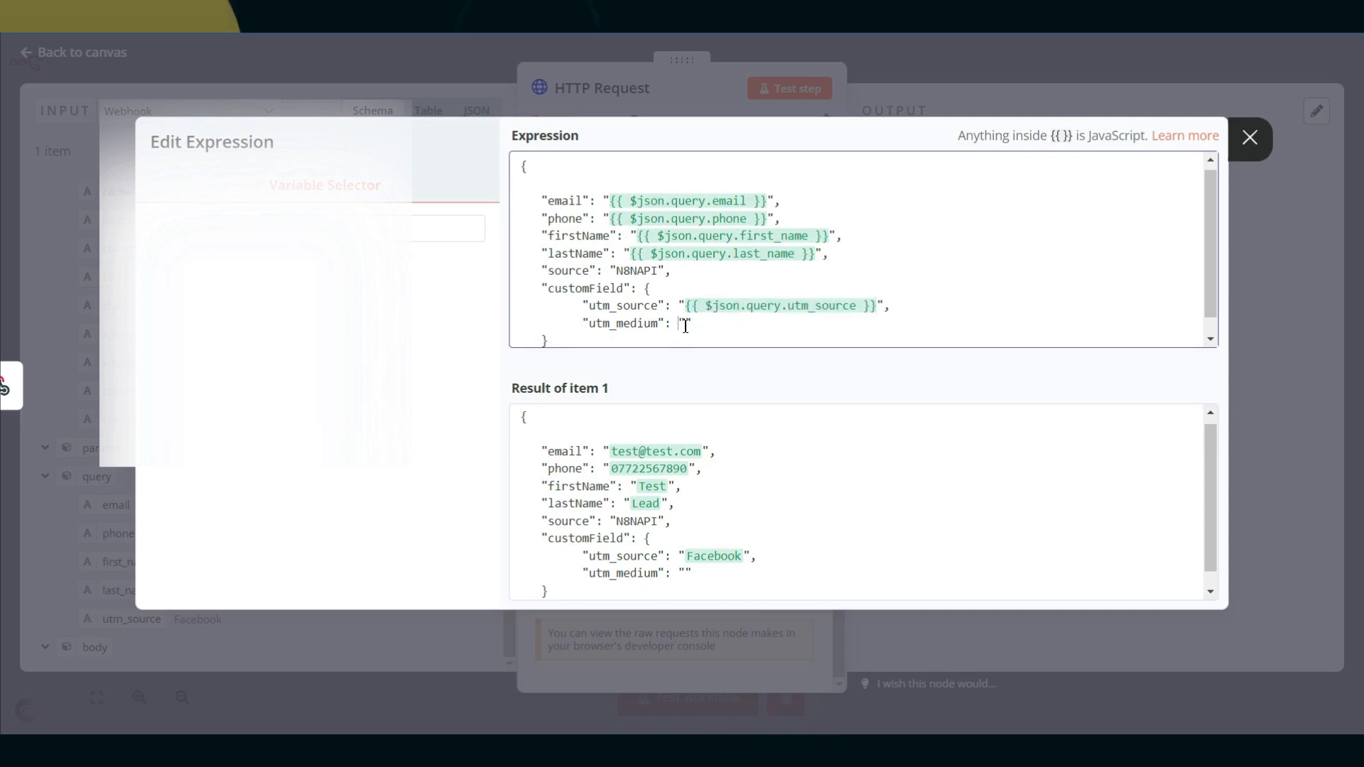
type("Ad")
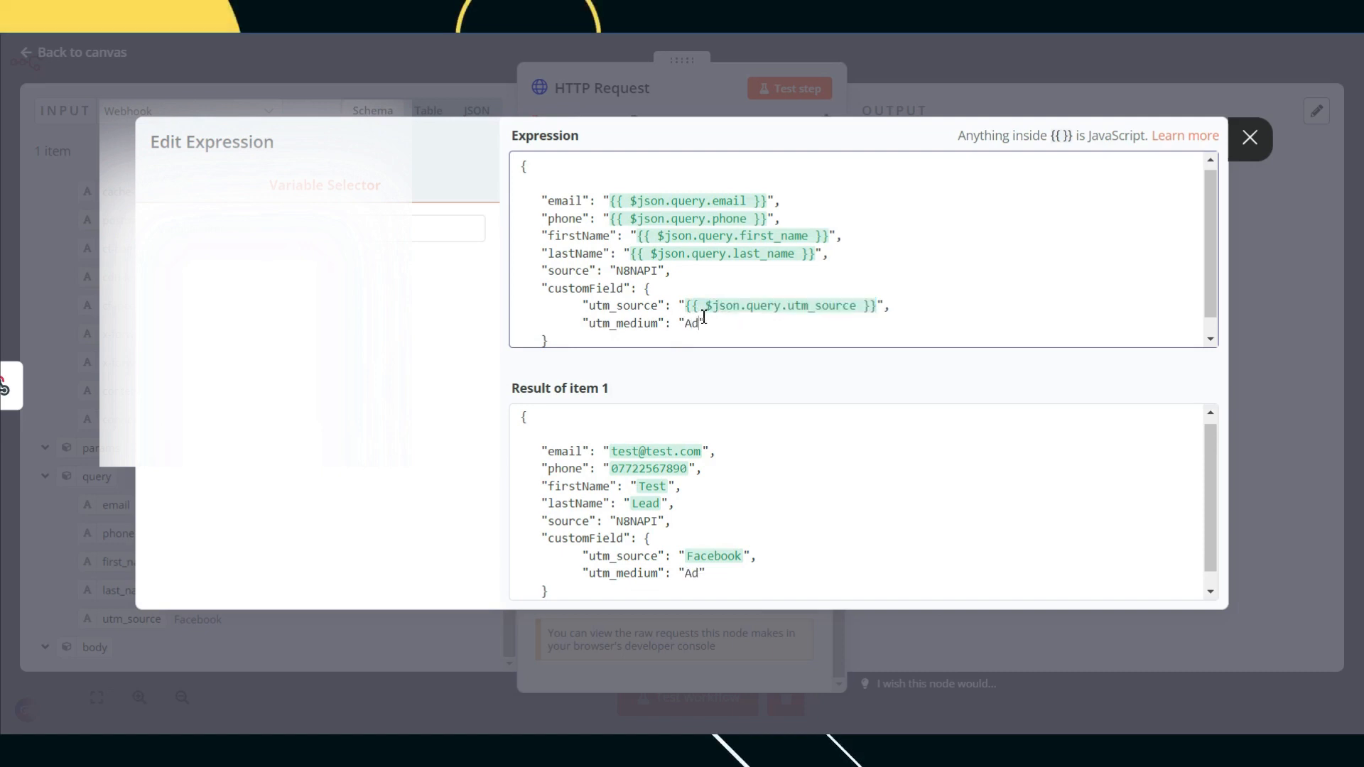
type("set 1")
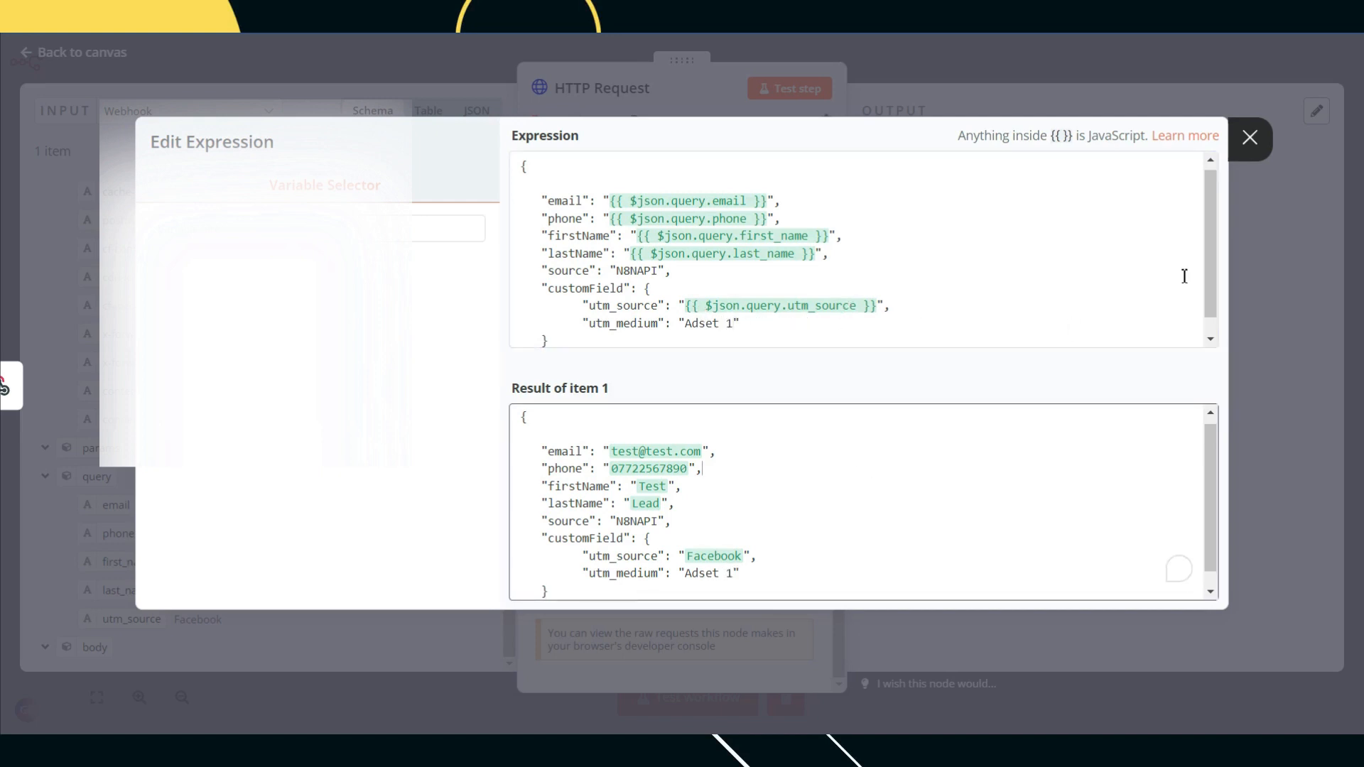
left_click(1262, 312)
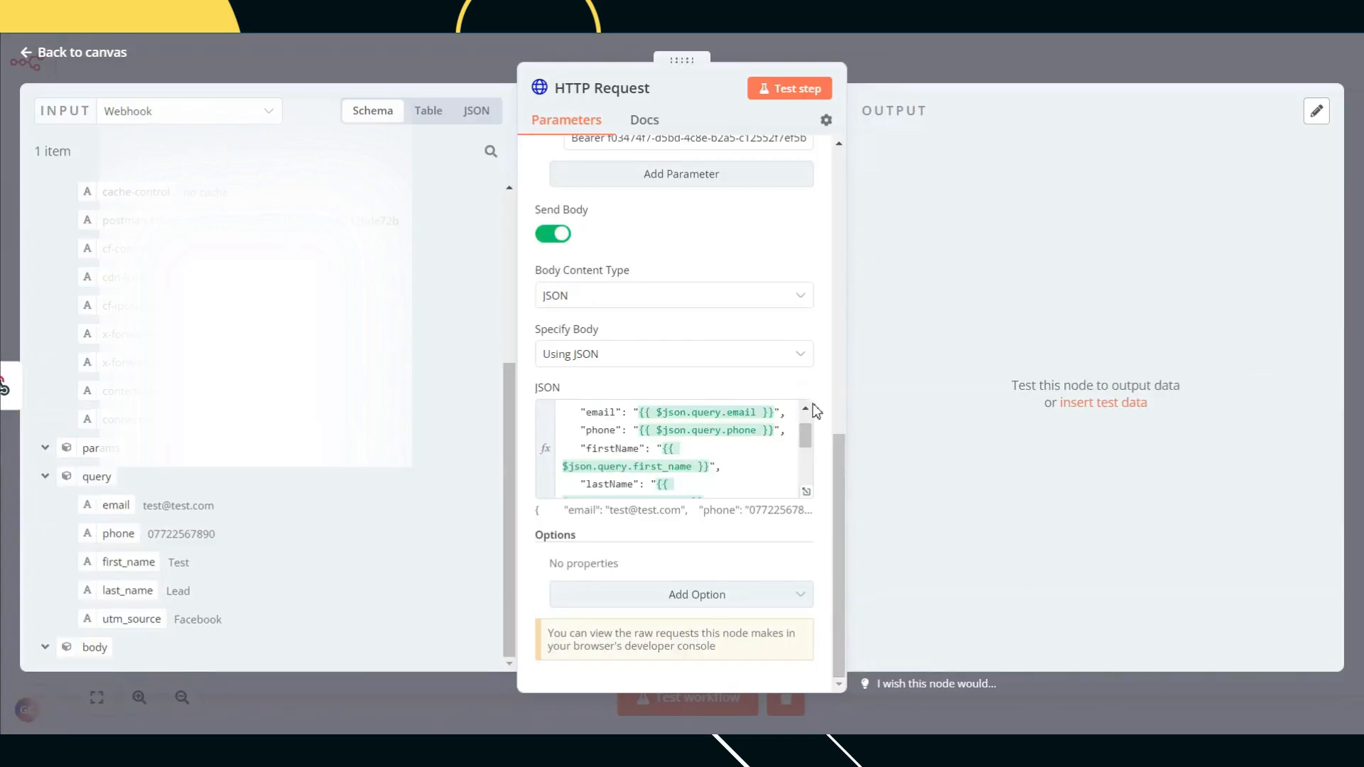
scroll(675, 447, "down", 5)
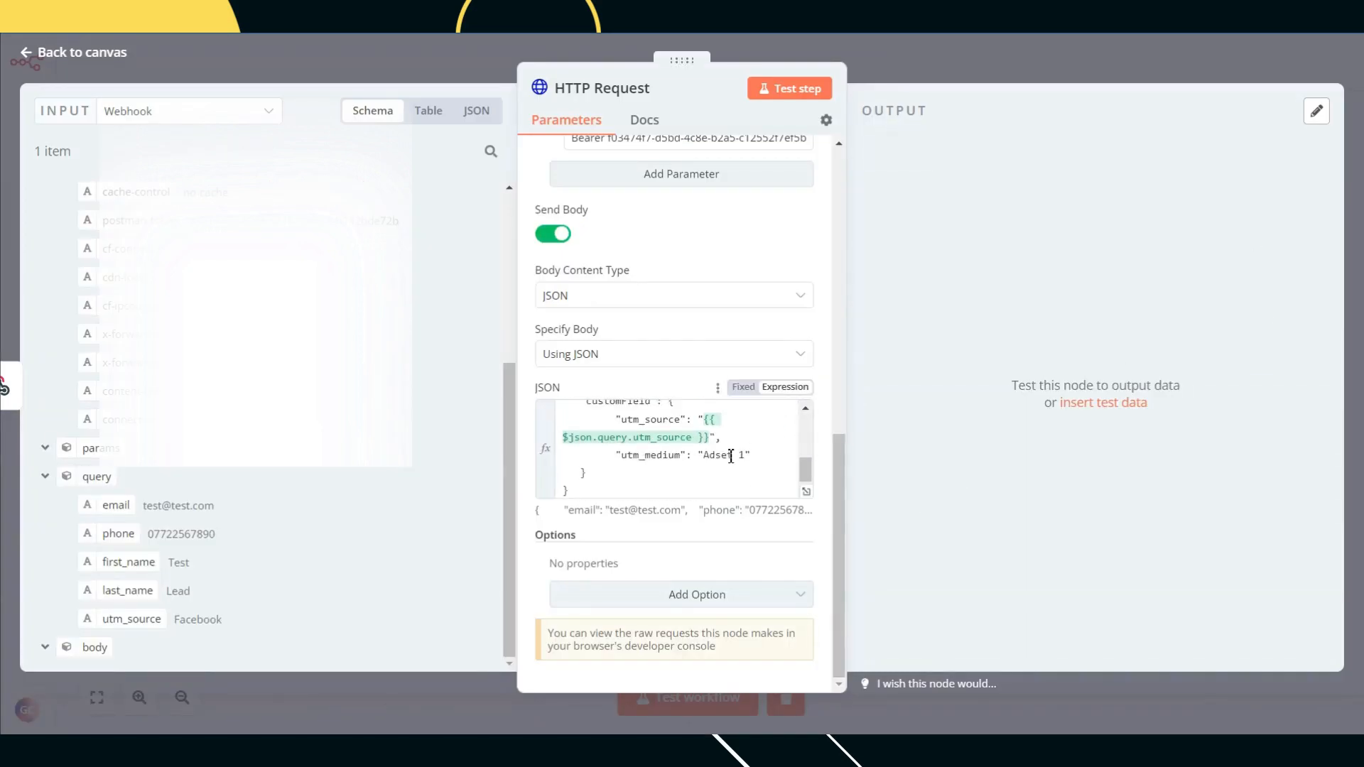
left_click(1037, 49)
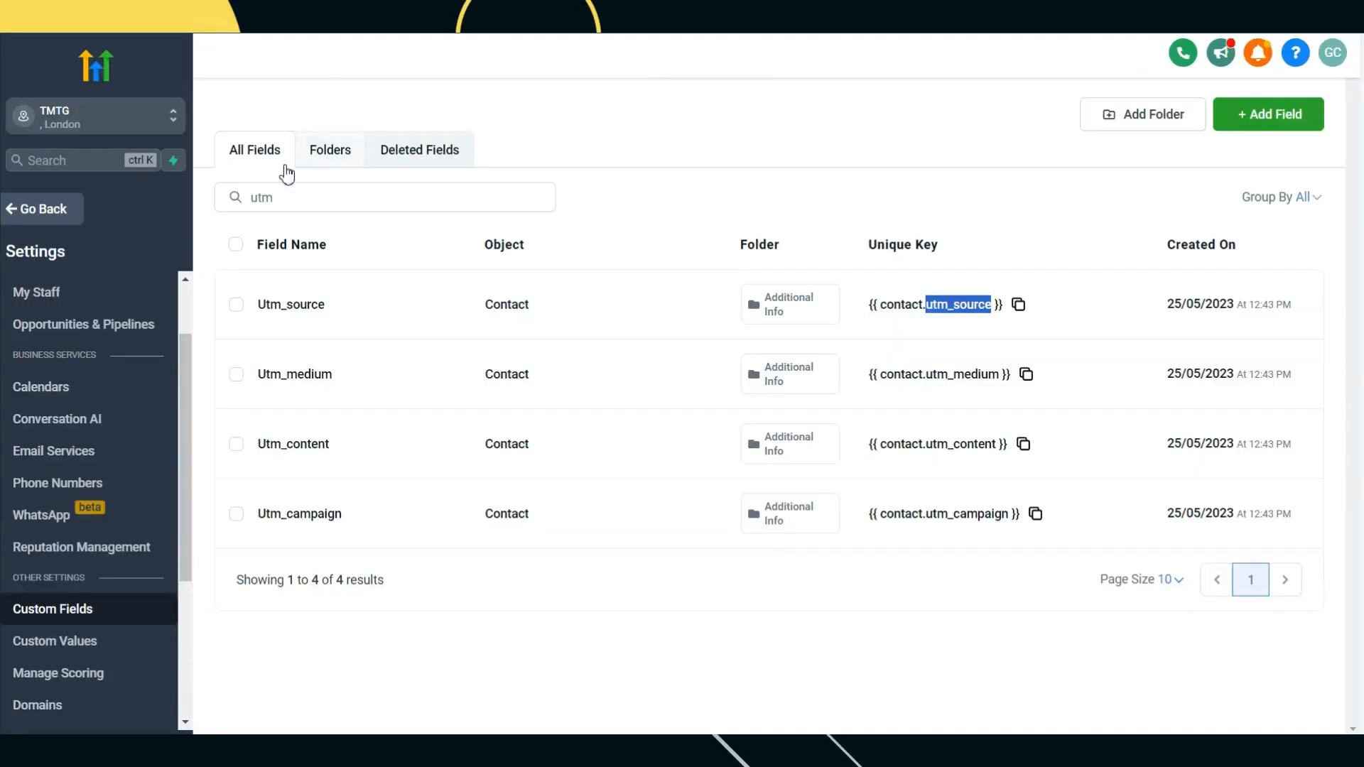
Step: Leave the GoHighLevel custom fields settings and return to the Test Lead contact
left_click(43, 208)
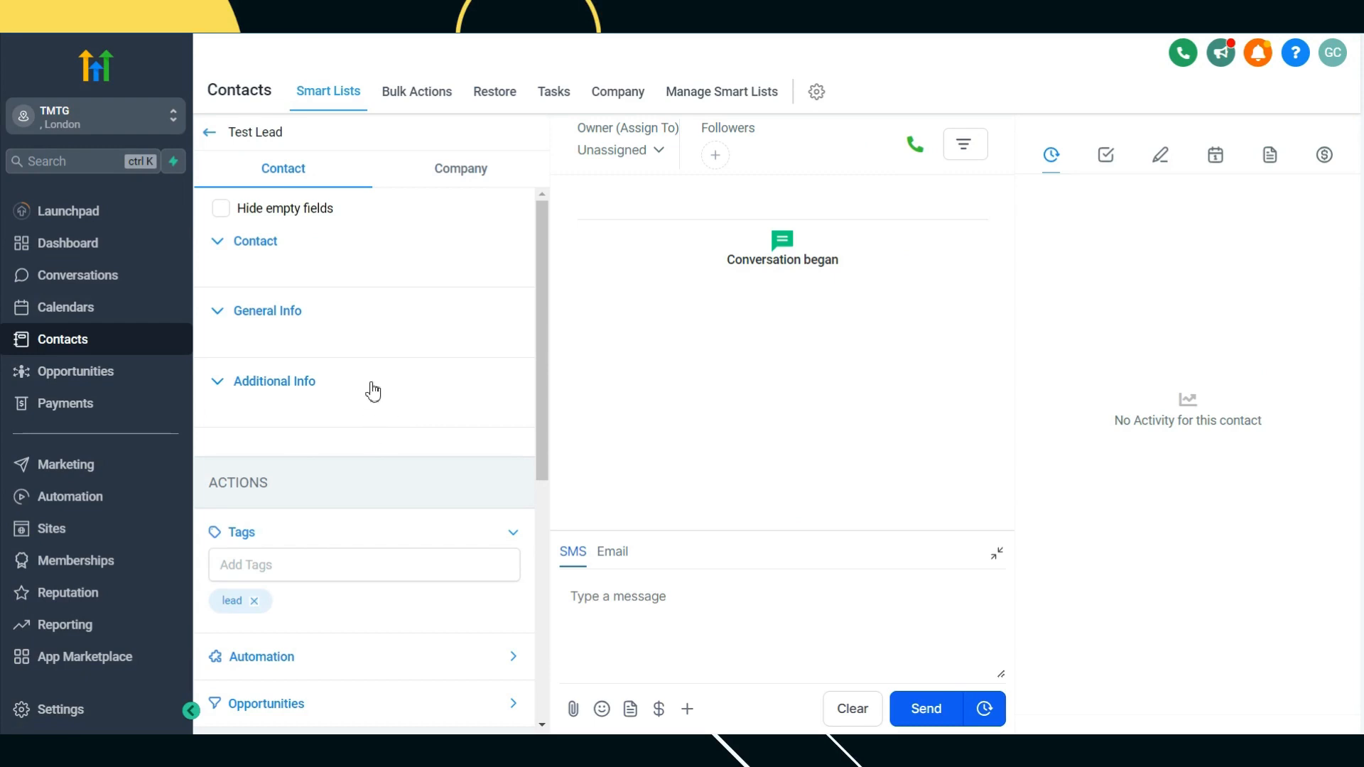
left_click(207, 136)
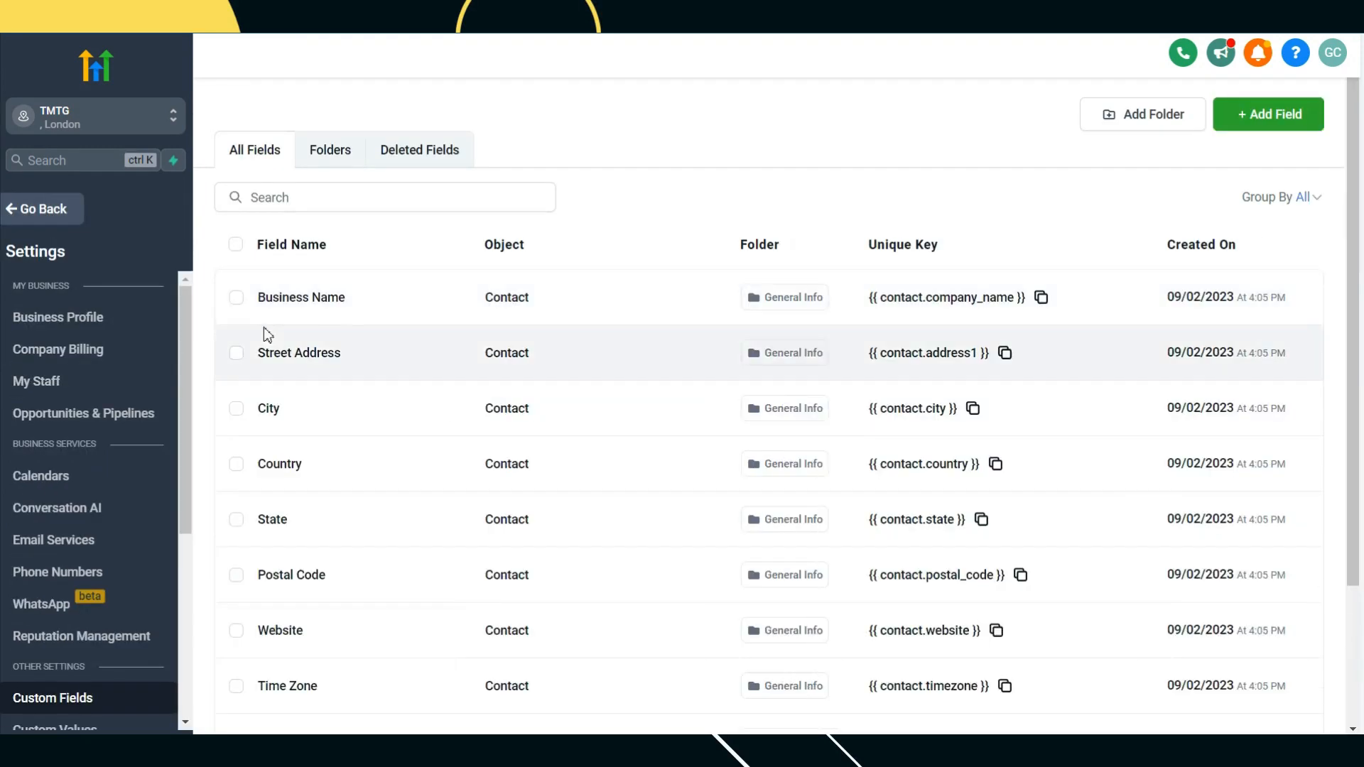
left_click(72, 209)
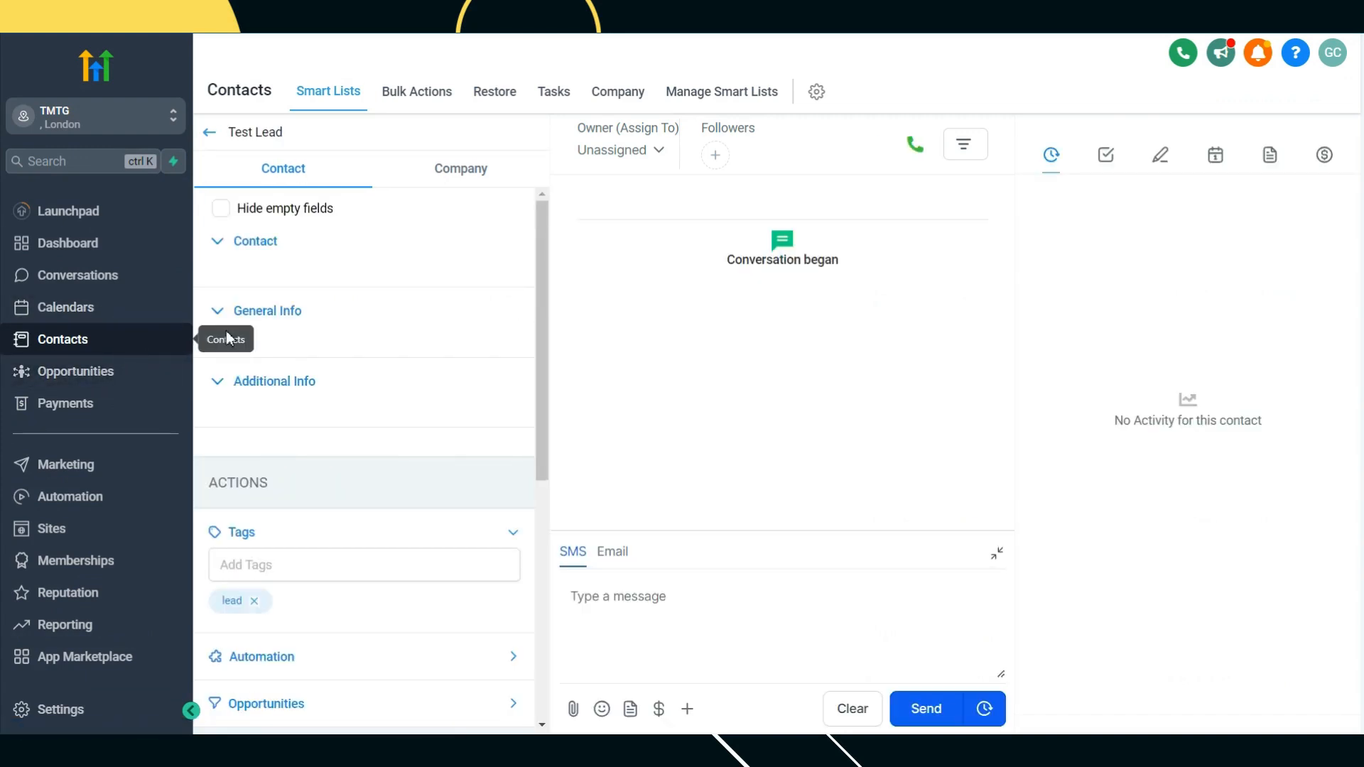
Step: Select Test Lead in the full Contacts list and delete it, confirming the deletion
left_click(98, 372)
left_click(107, 338)
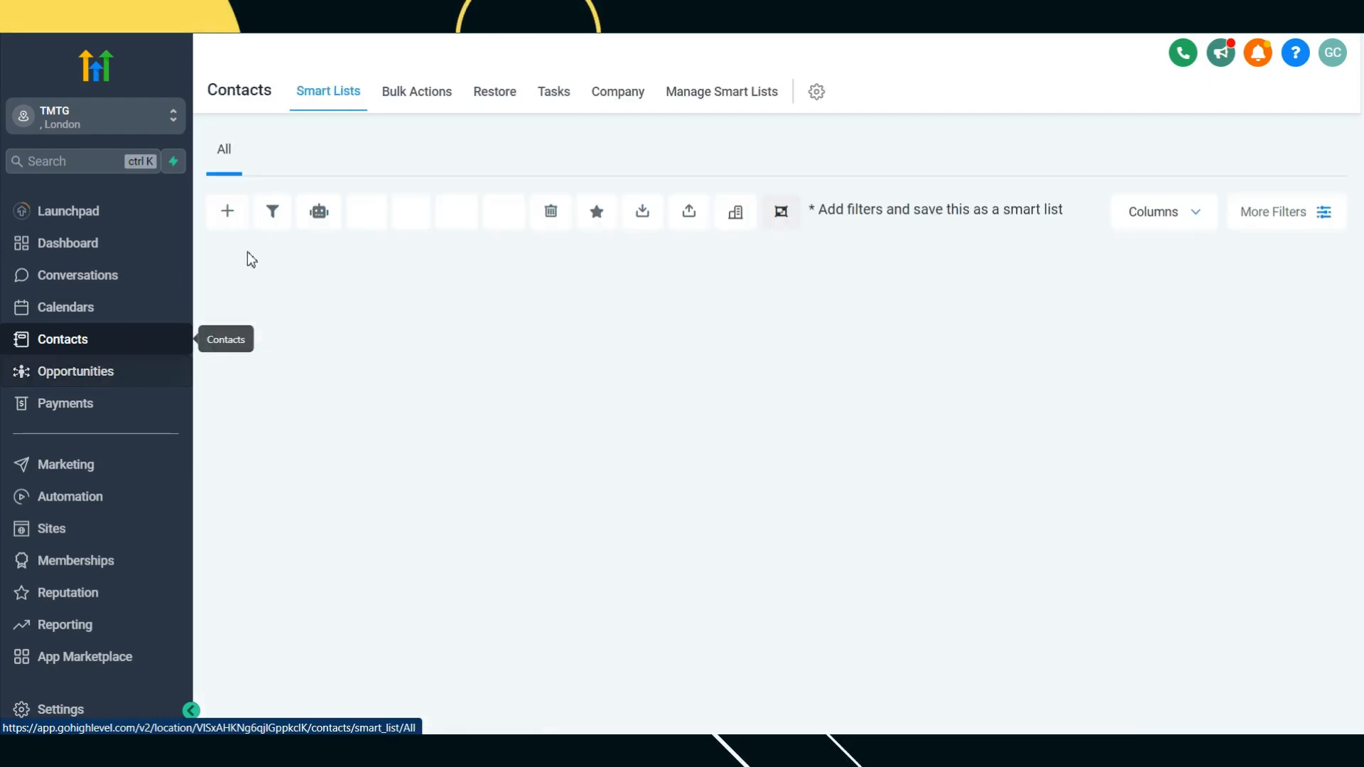
left_click(250, 336)
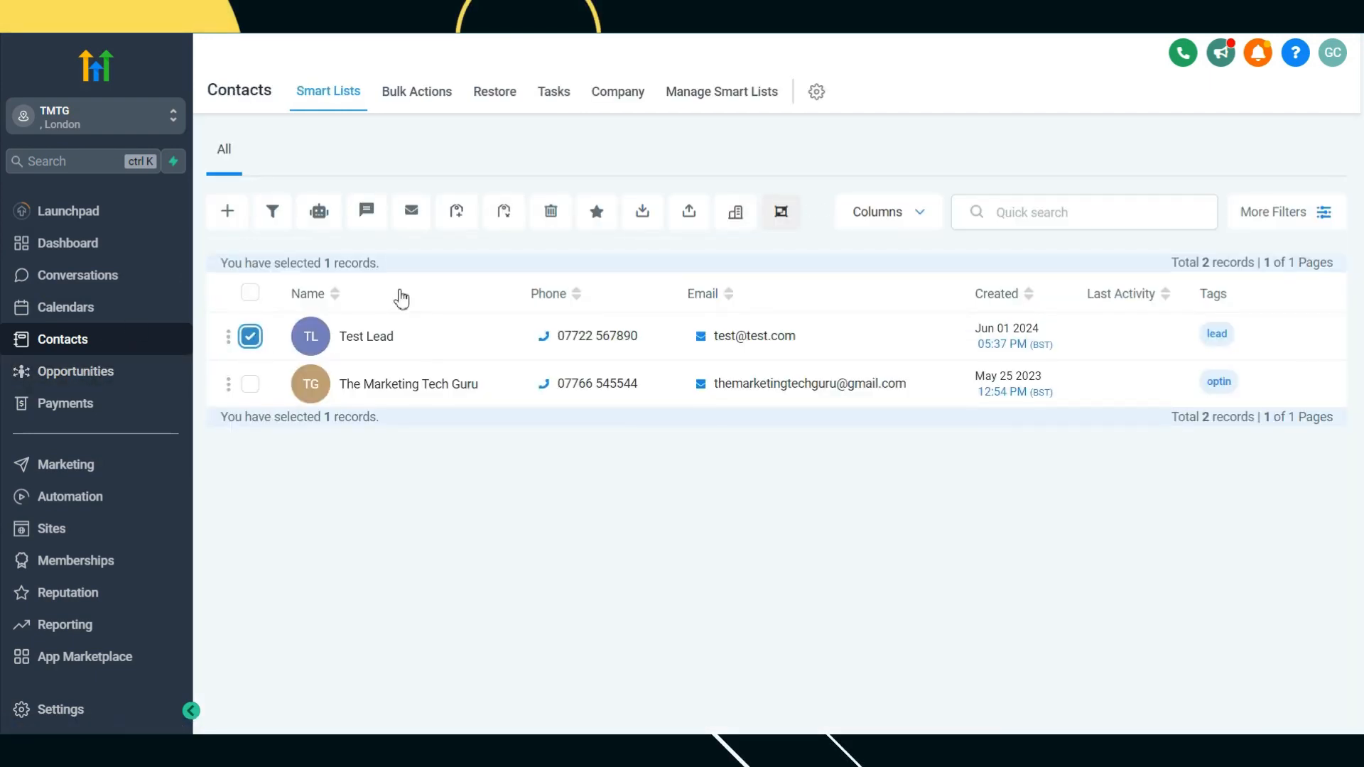
left_click(552, 213)
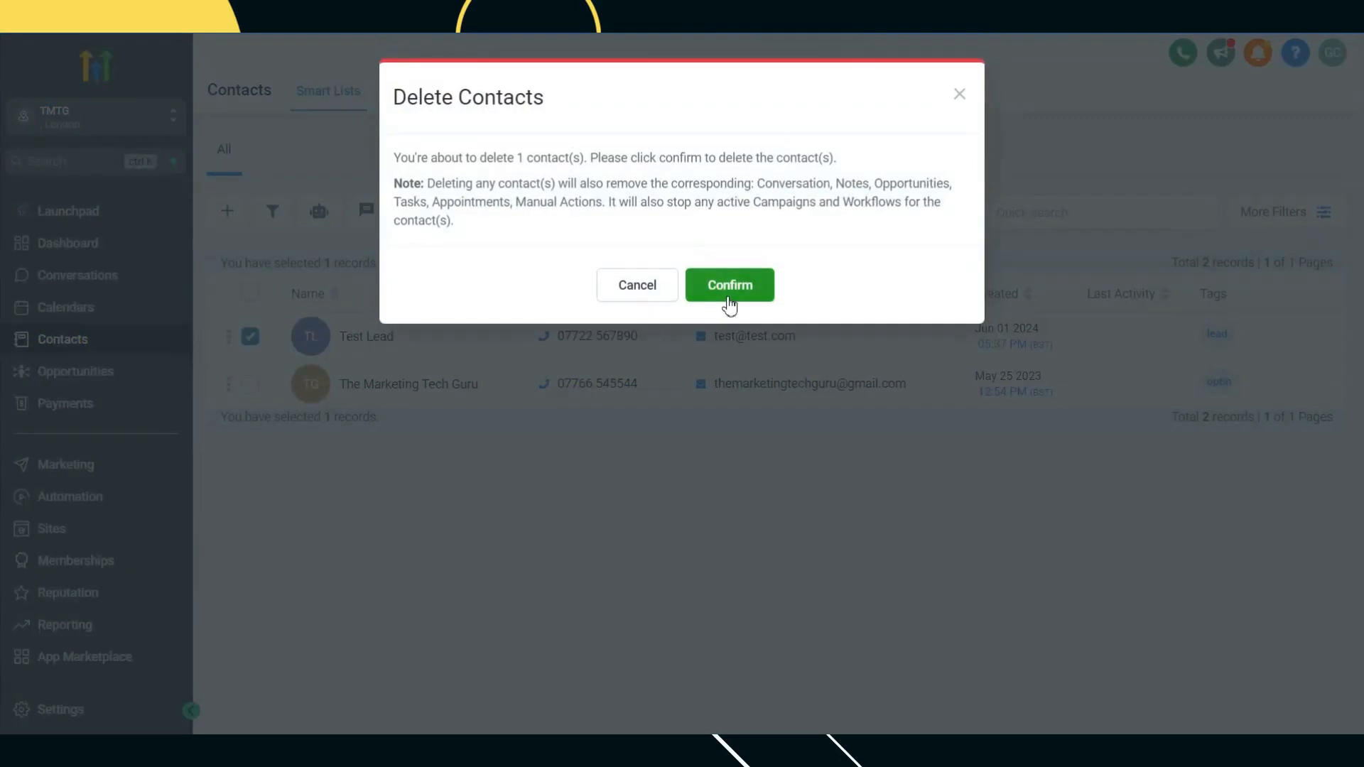
left_click(729, 298)
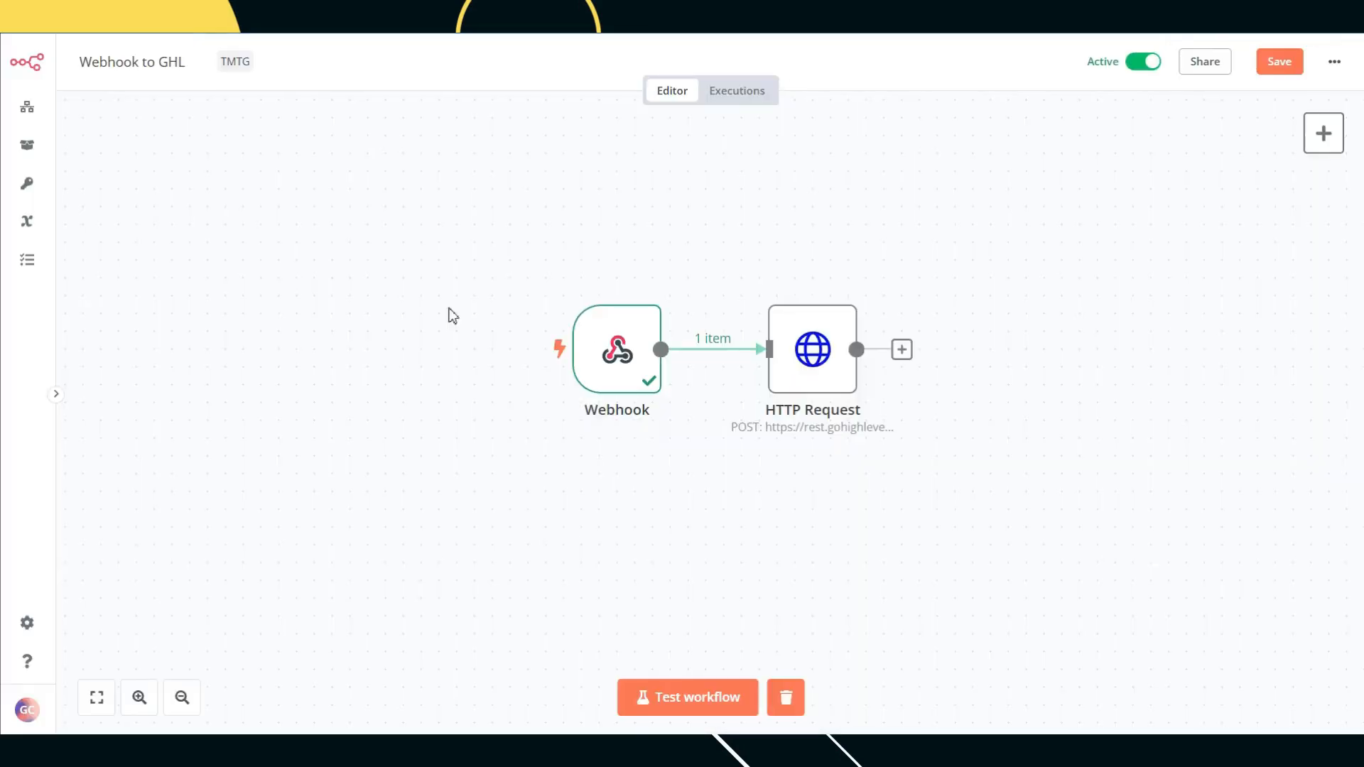
Step: Save the Webhook to GHL workflow, restart the test listener, and fire the webhook from Postman
left_click(671, 709)
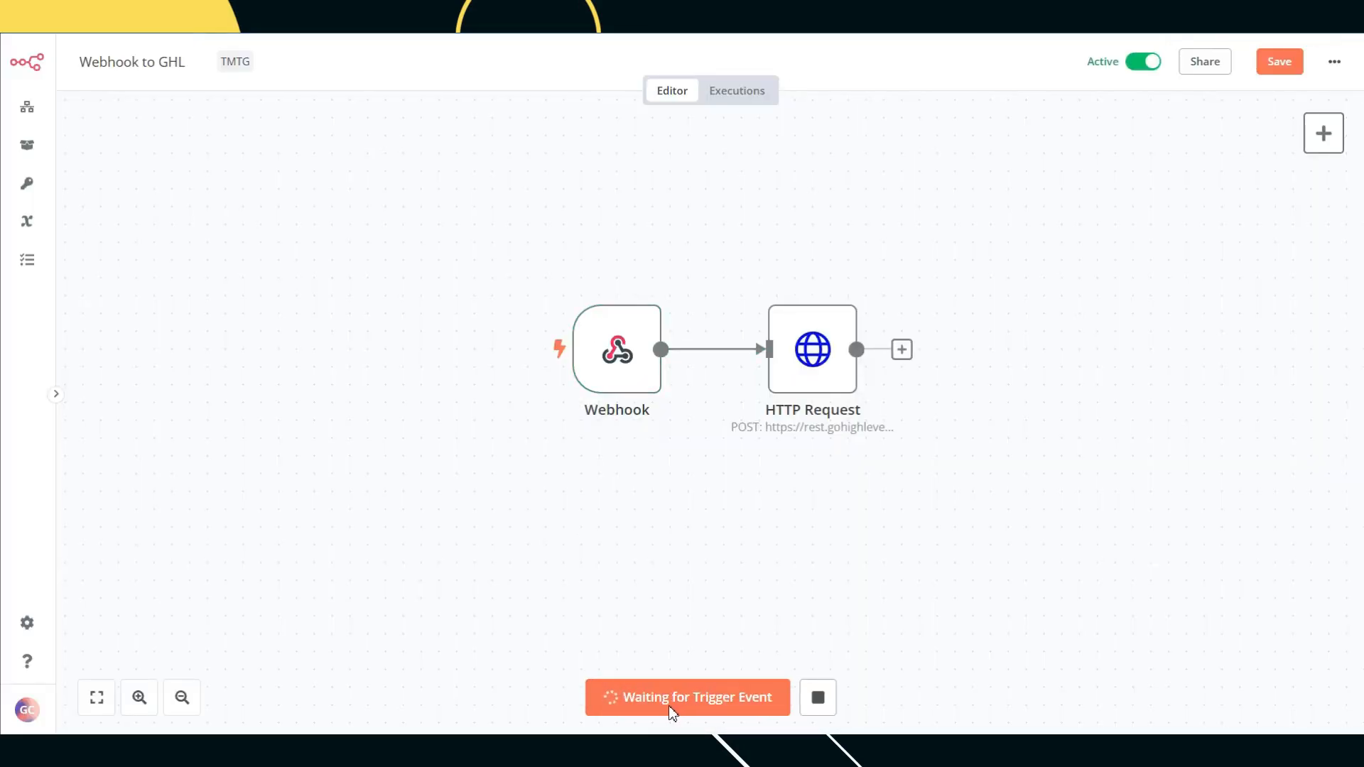
left_click(817, 697)
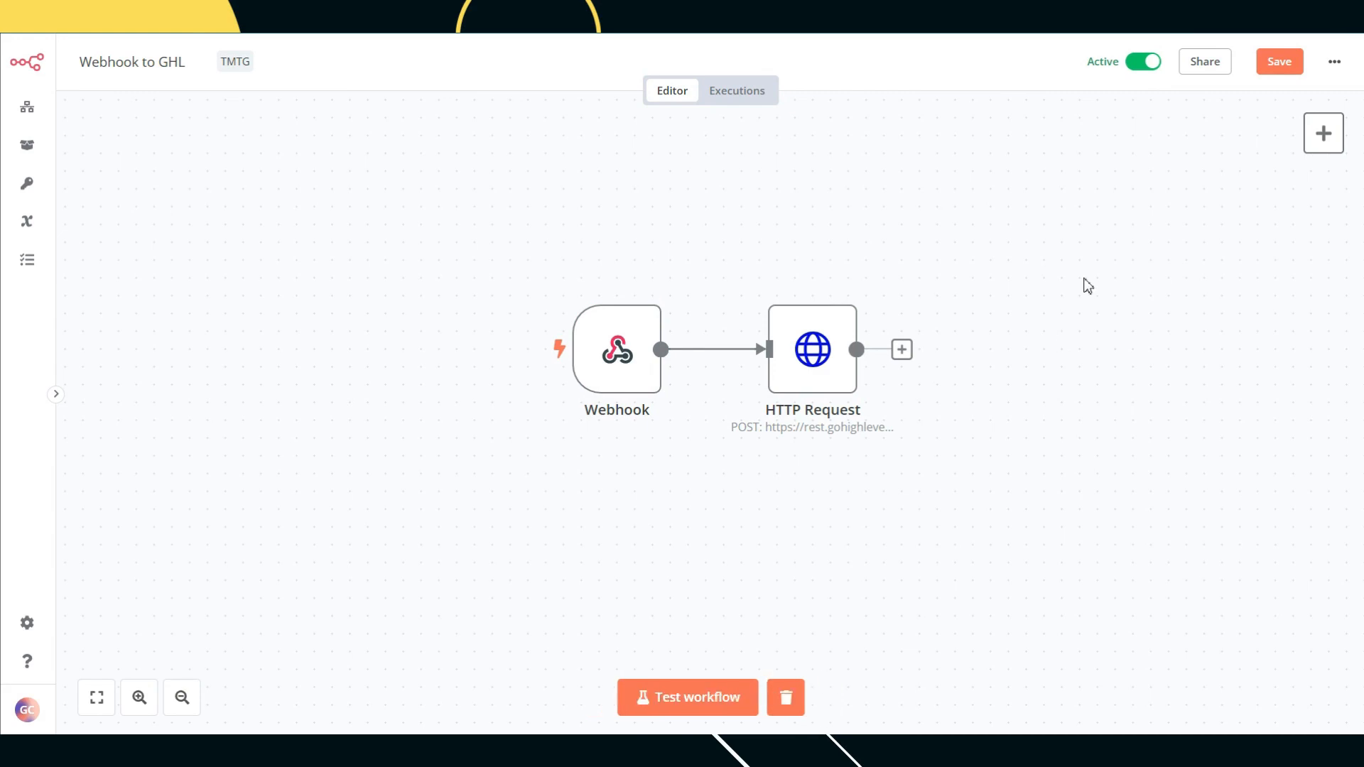
left_click(1277, 64)
left_click(686, 701)
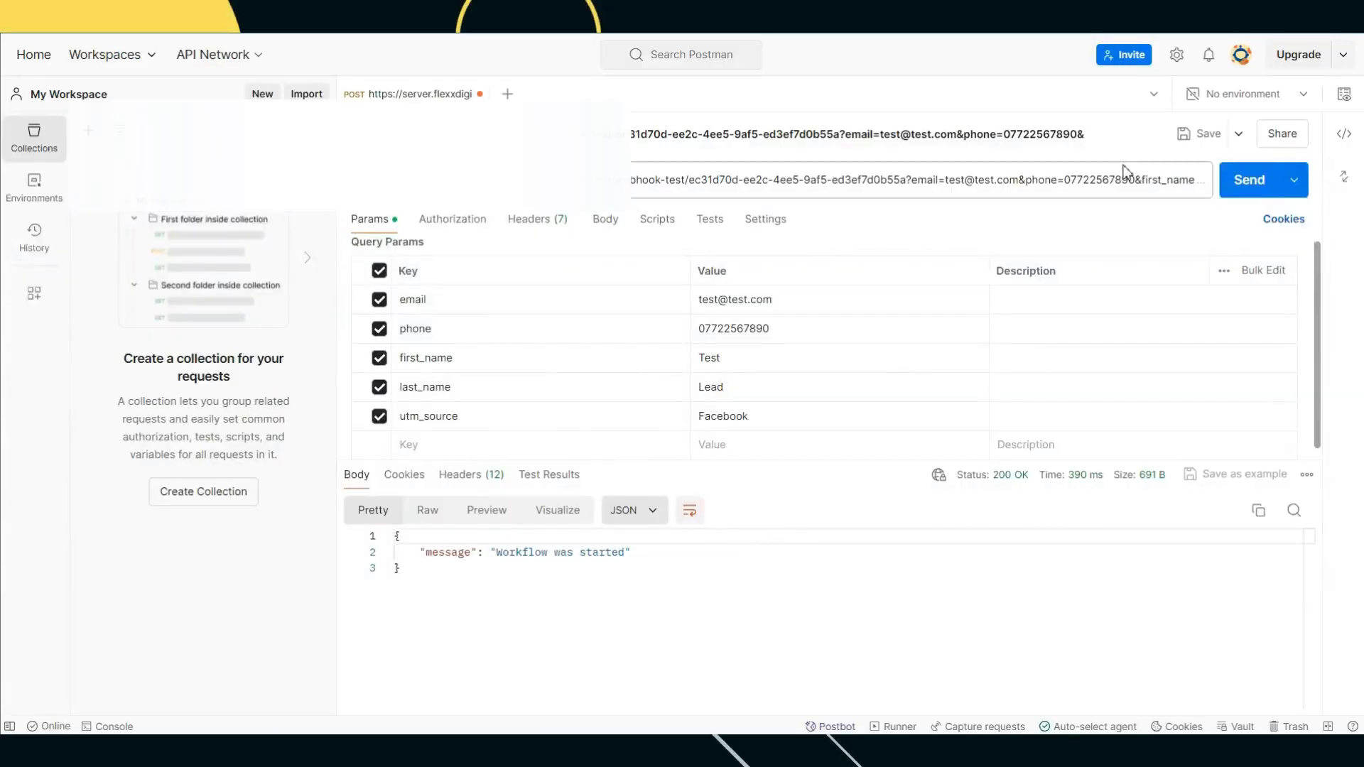
left_click(1254, 200)
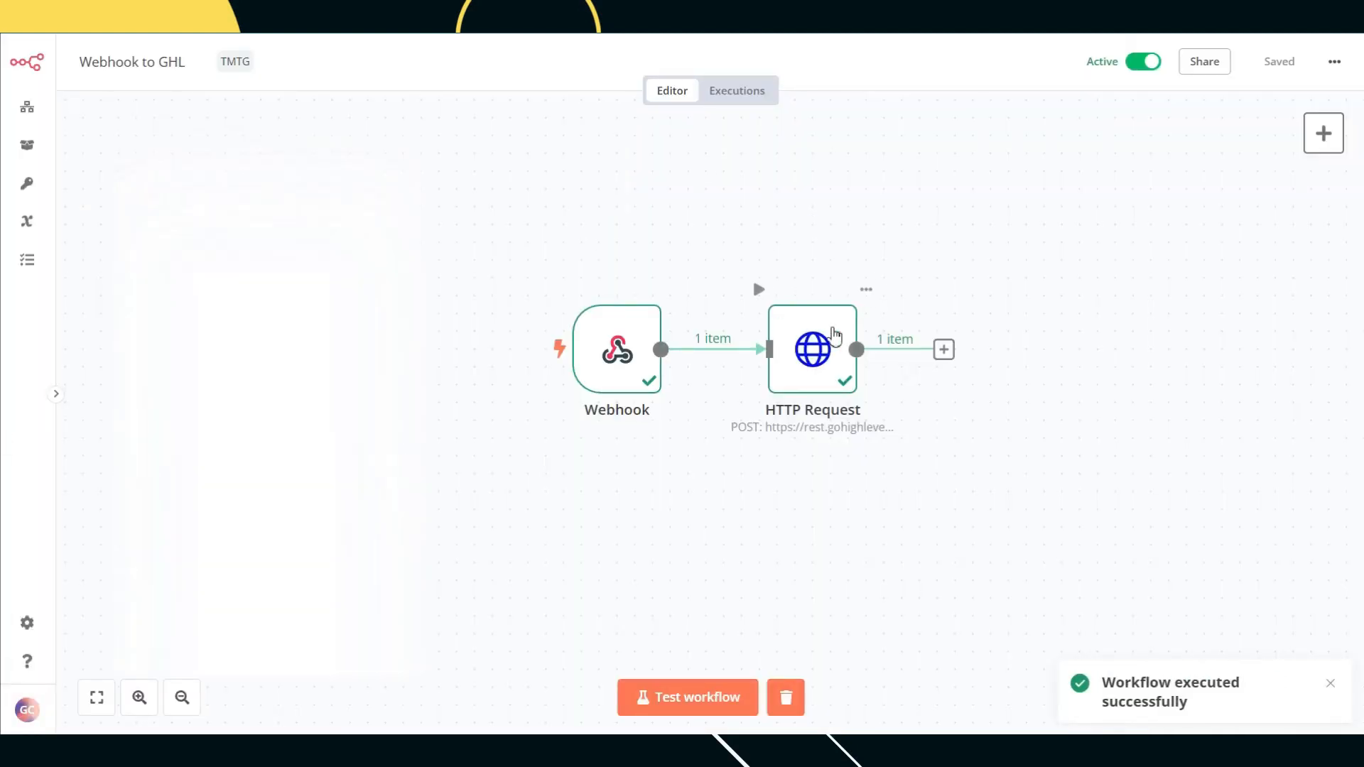
Step: Inspect the HTTP Request output for the new contact's customField values Facebook and Adset 1
double_click(834, 332)
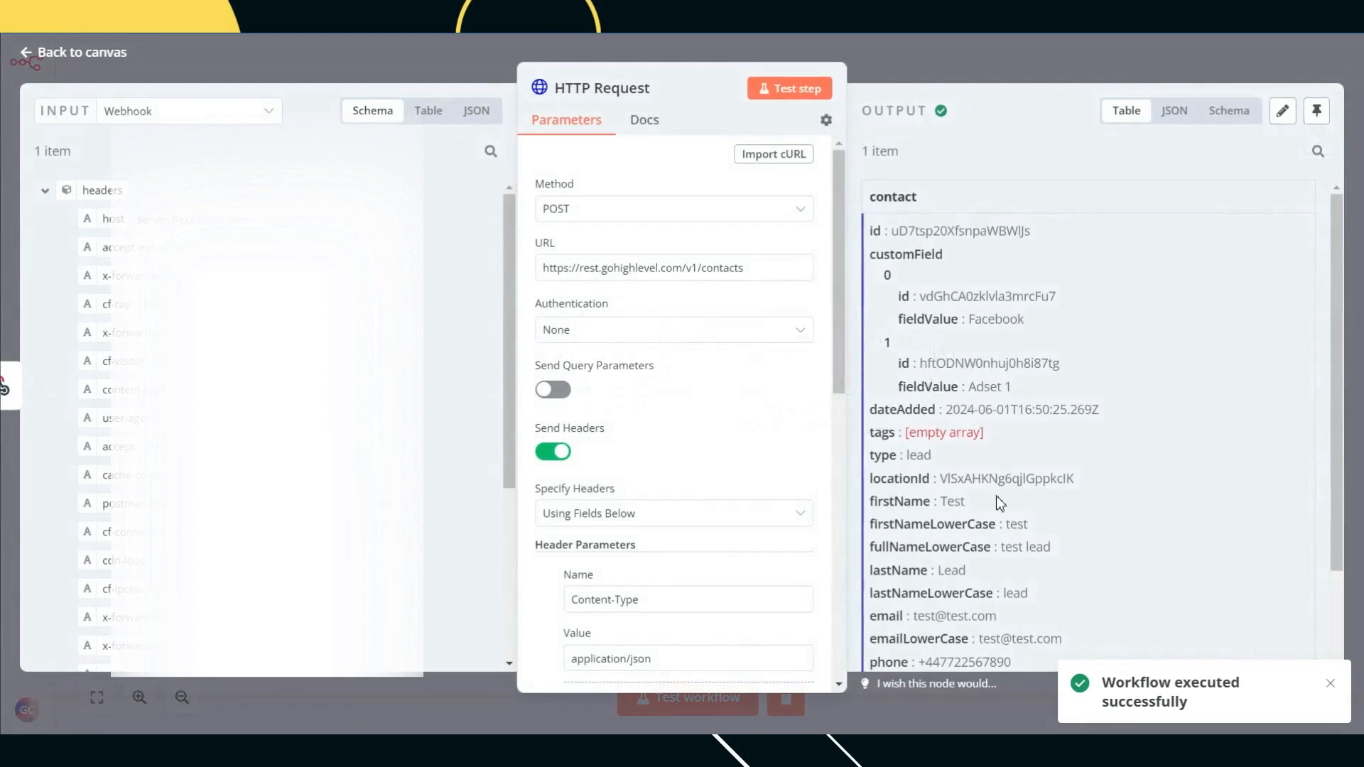
scroll(1086, 526, "down", 1)
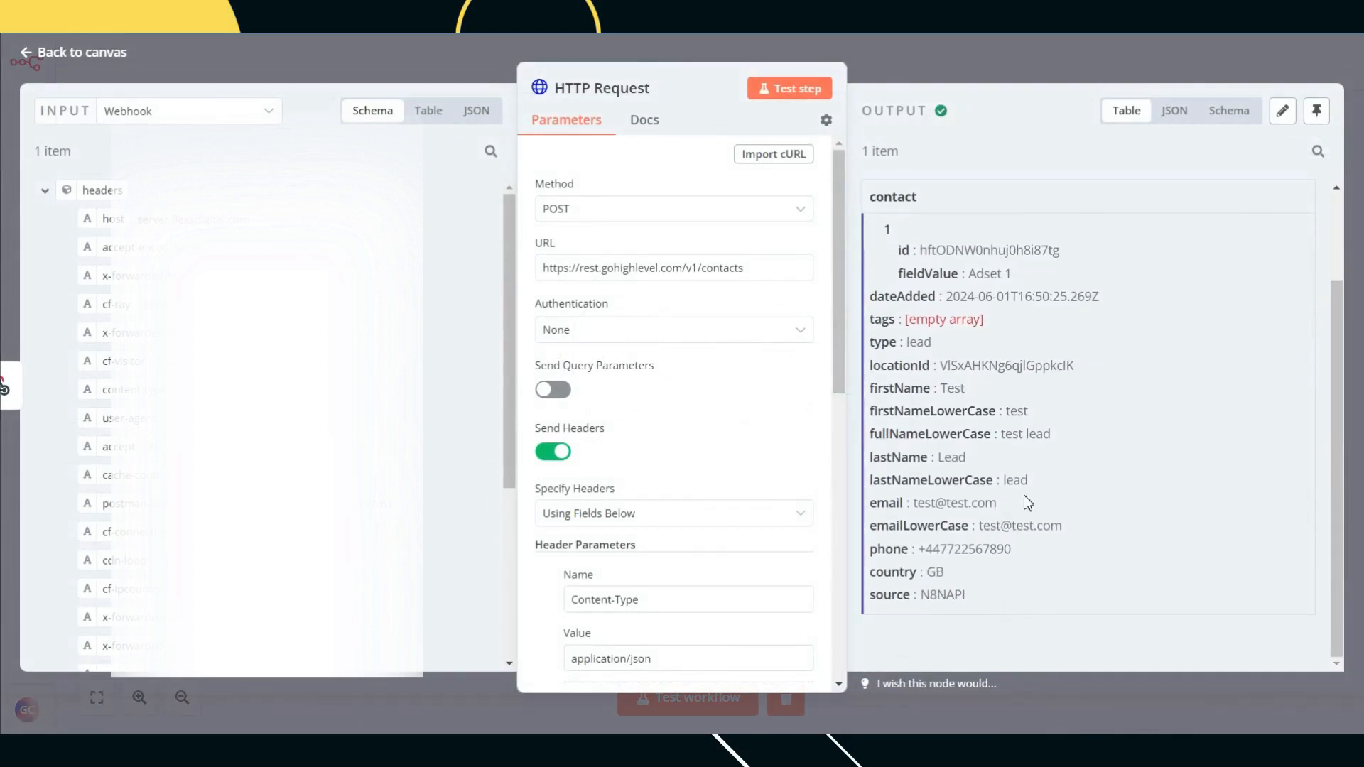
scroll(1022, 501, "up", 2)
scroll(973, 438, "up", 1)
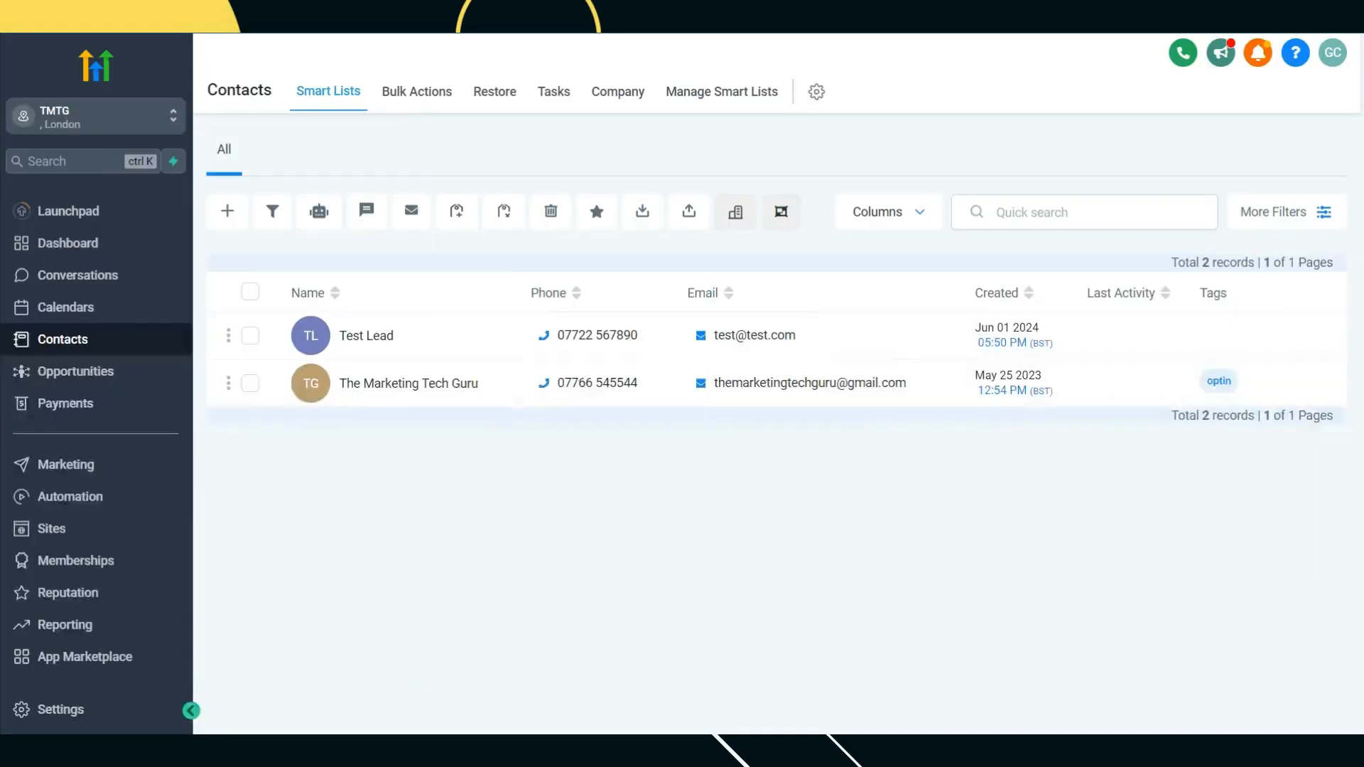
Step: Check Test Lead's Additional Info shows Utm_source Facebook and Utm_medium Adset 1
left_click(376, 338)
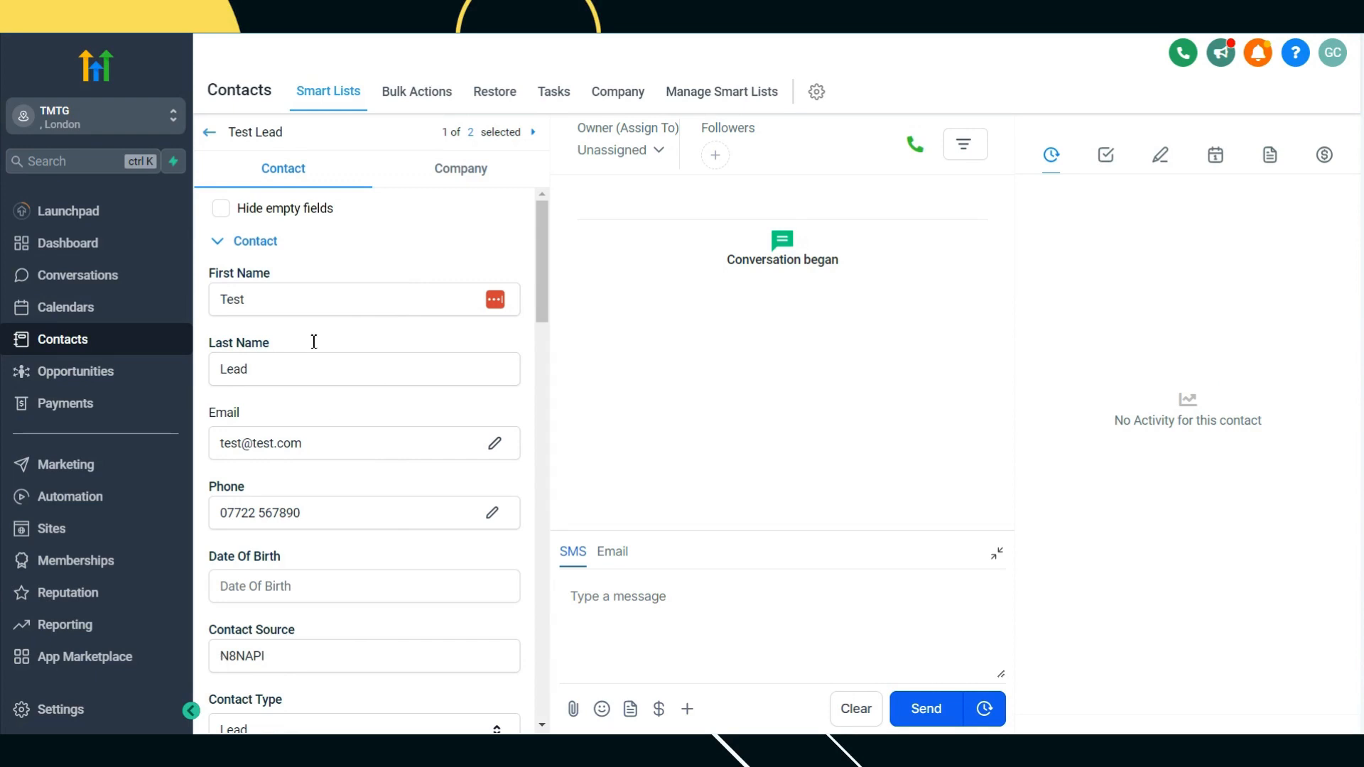
scroll(299, 476, "down", 15)
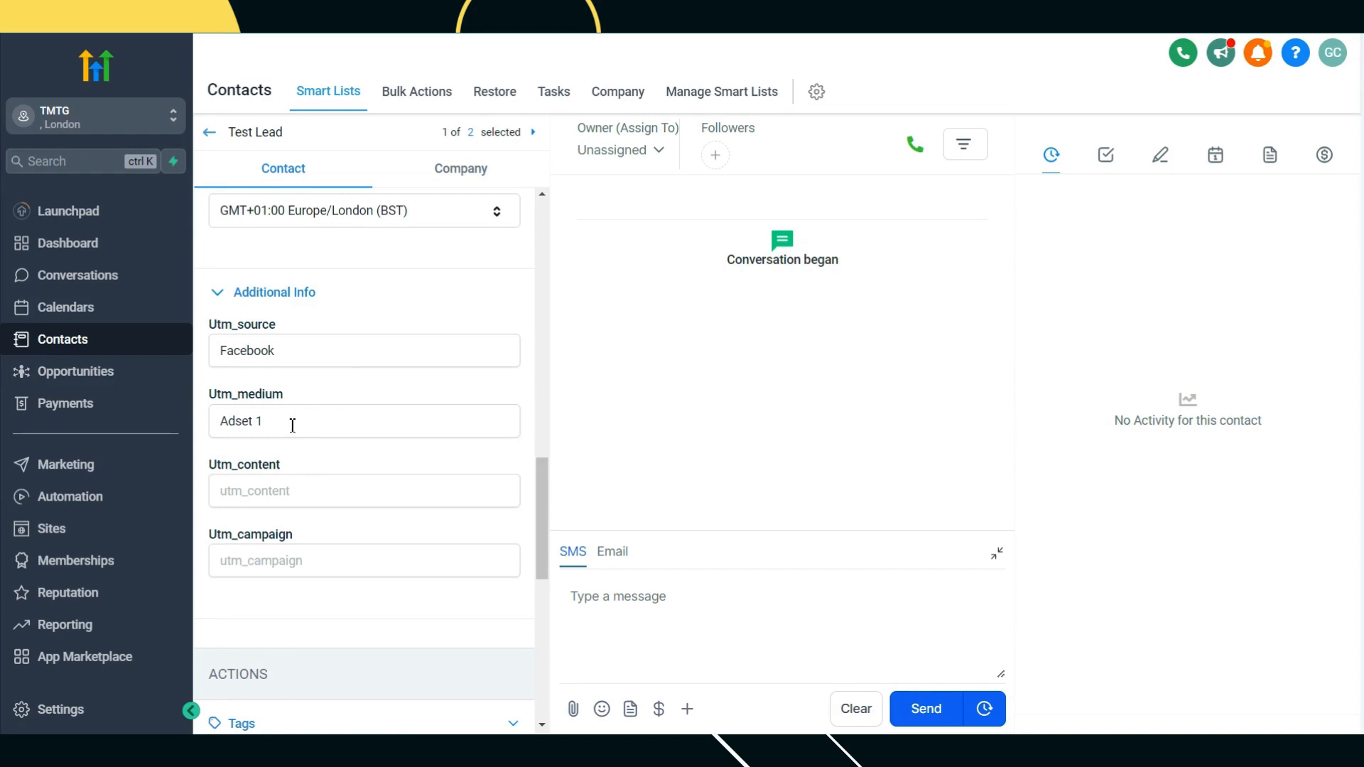
scroll(292, 421, "down", 1)
scroll(333, 369, "down", 3)
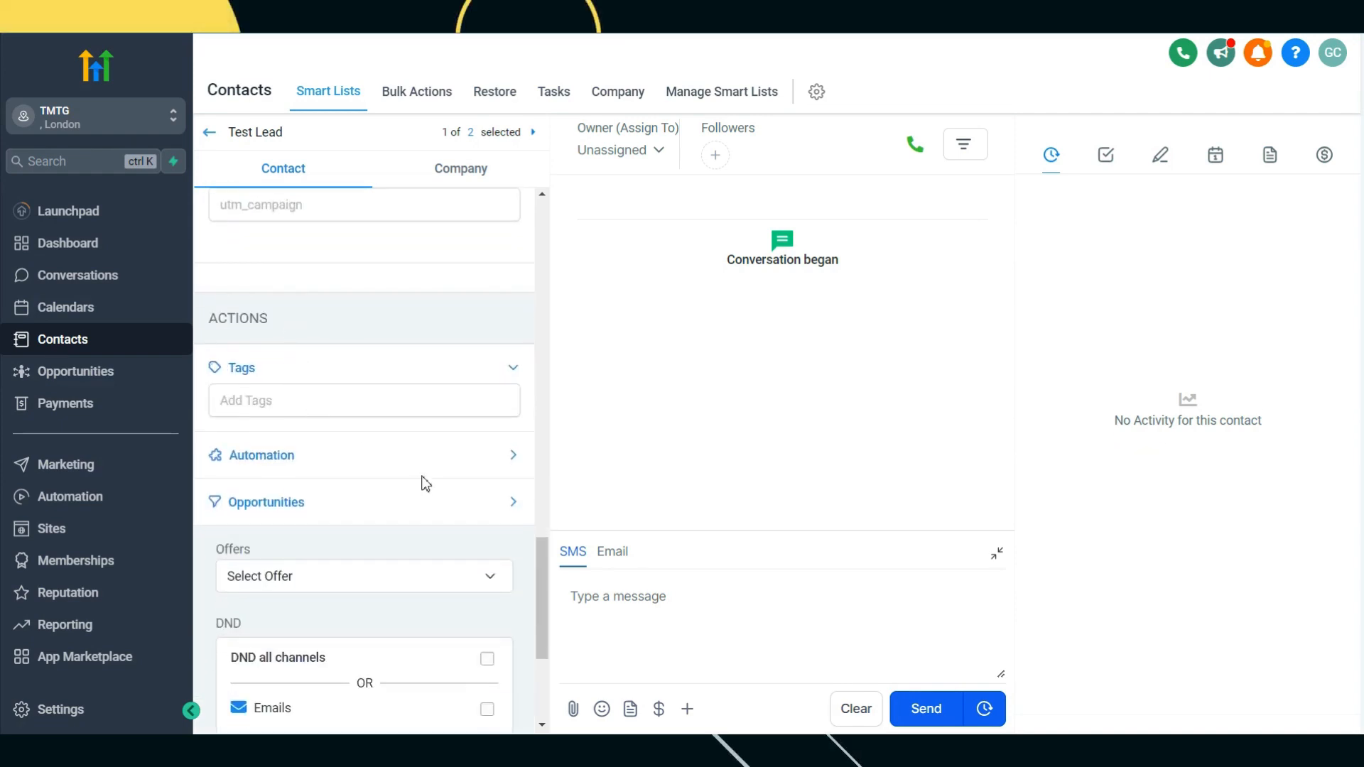
scroll(486, 398, "up", 10)
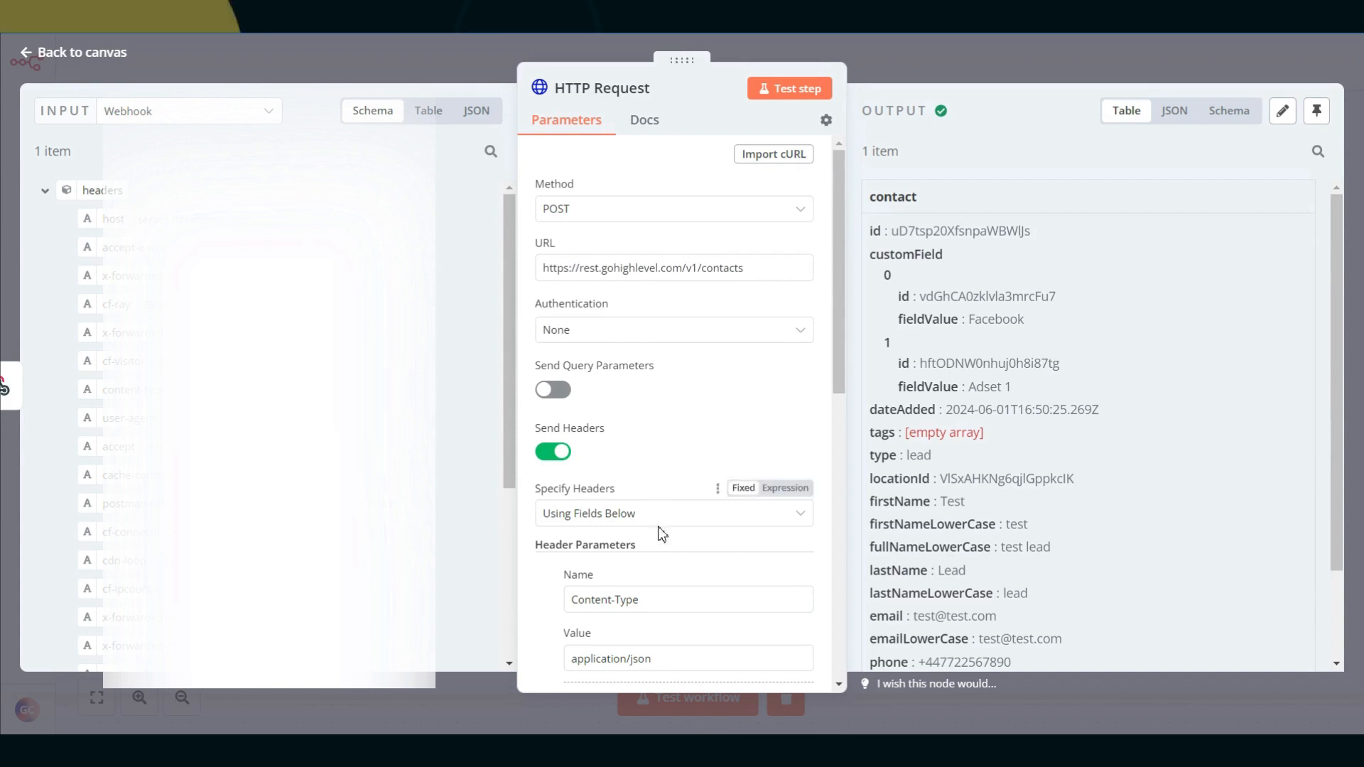
Step: Look over the HTTP Request headers and JSON body, then bring up the Notepad API notes
scroll(656, 522, "down", 8)
scroll(636, 497, "up", 2)
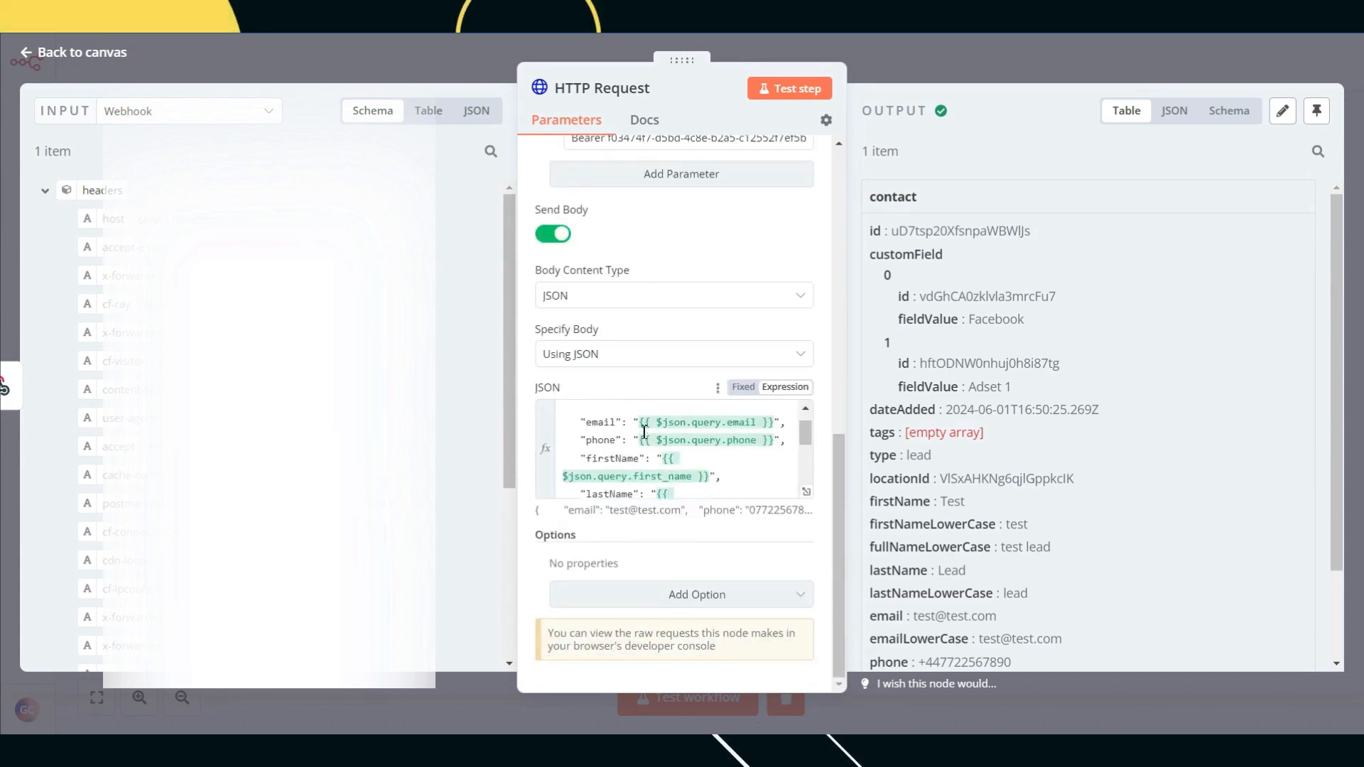
scroll(726, 296, "up", 5)
scroll(731, 297, "up", 1)
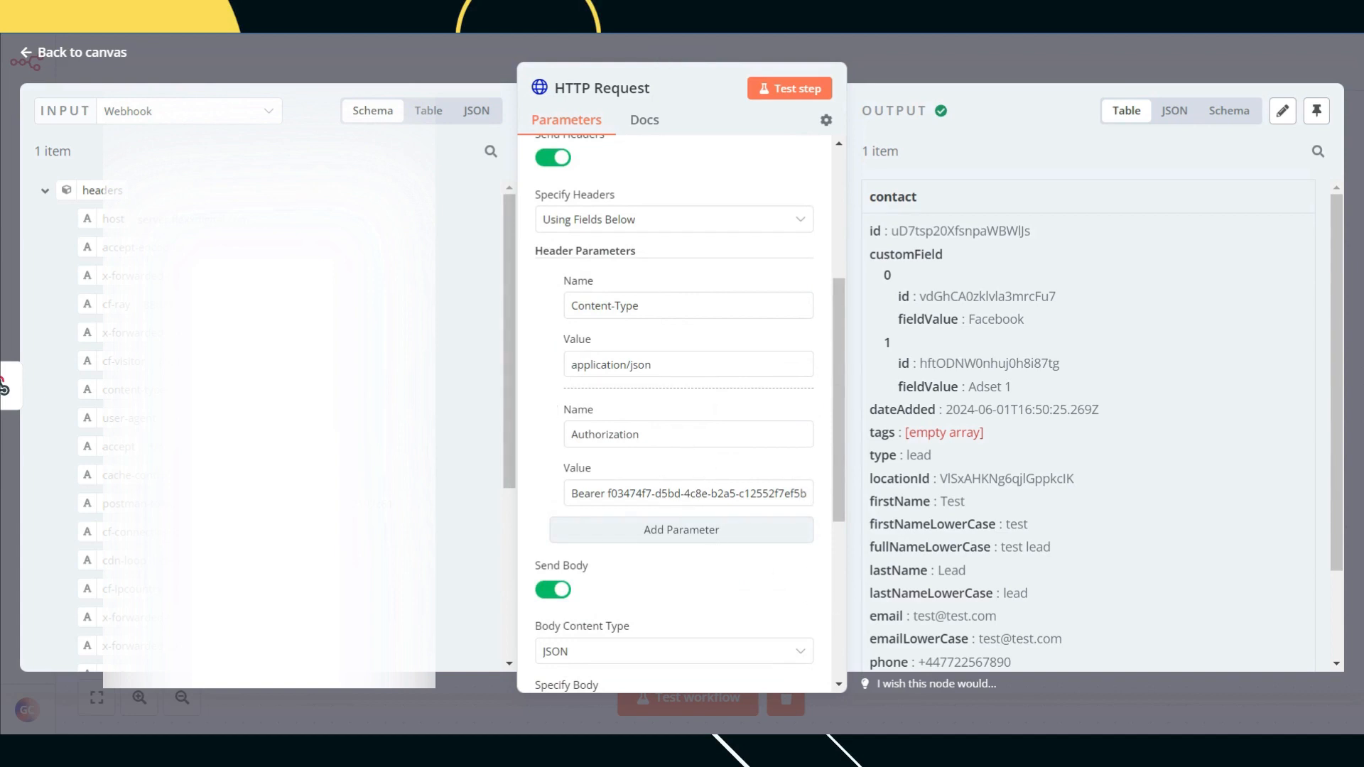
key("alt+Tab")
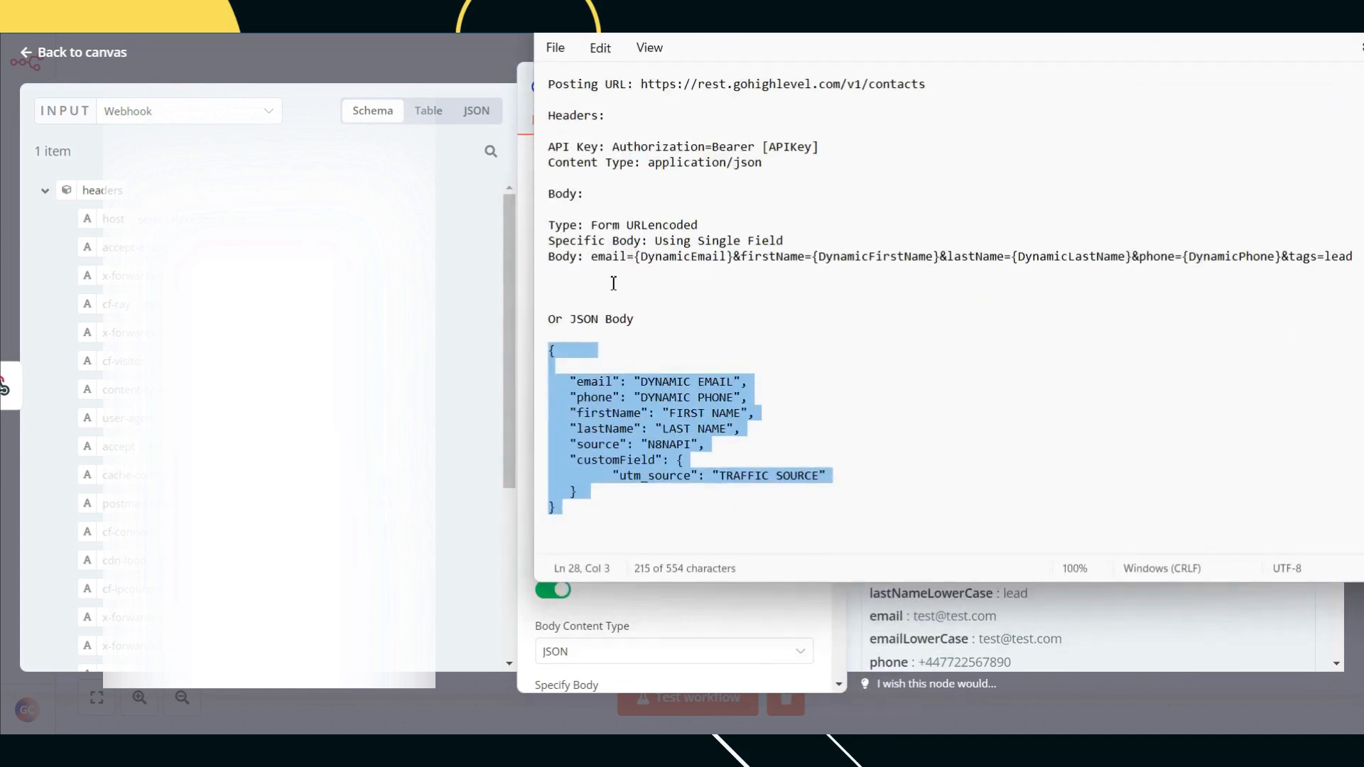